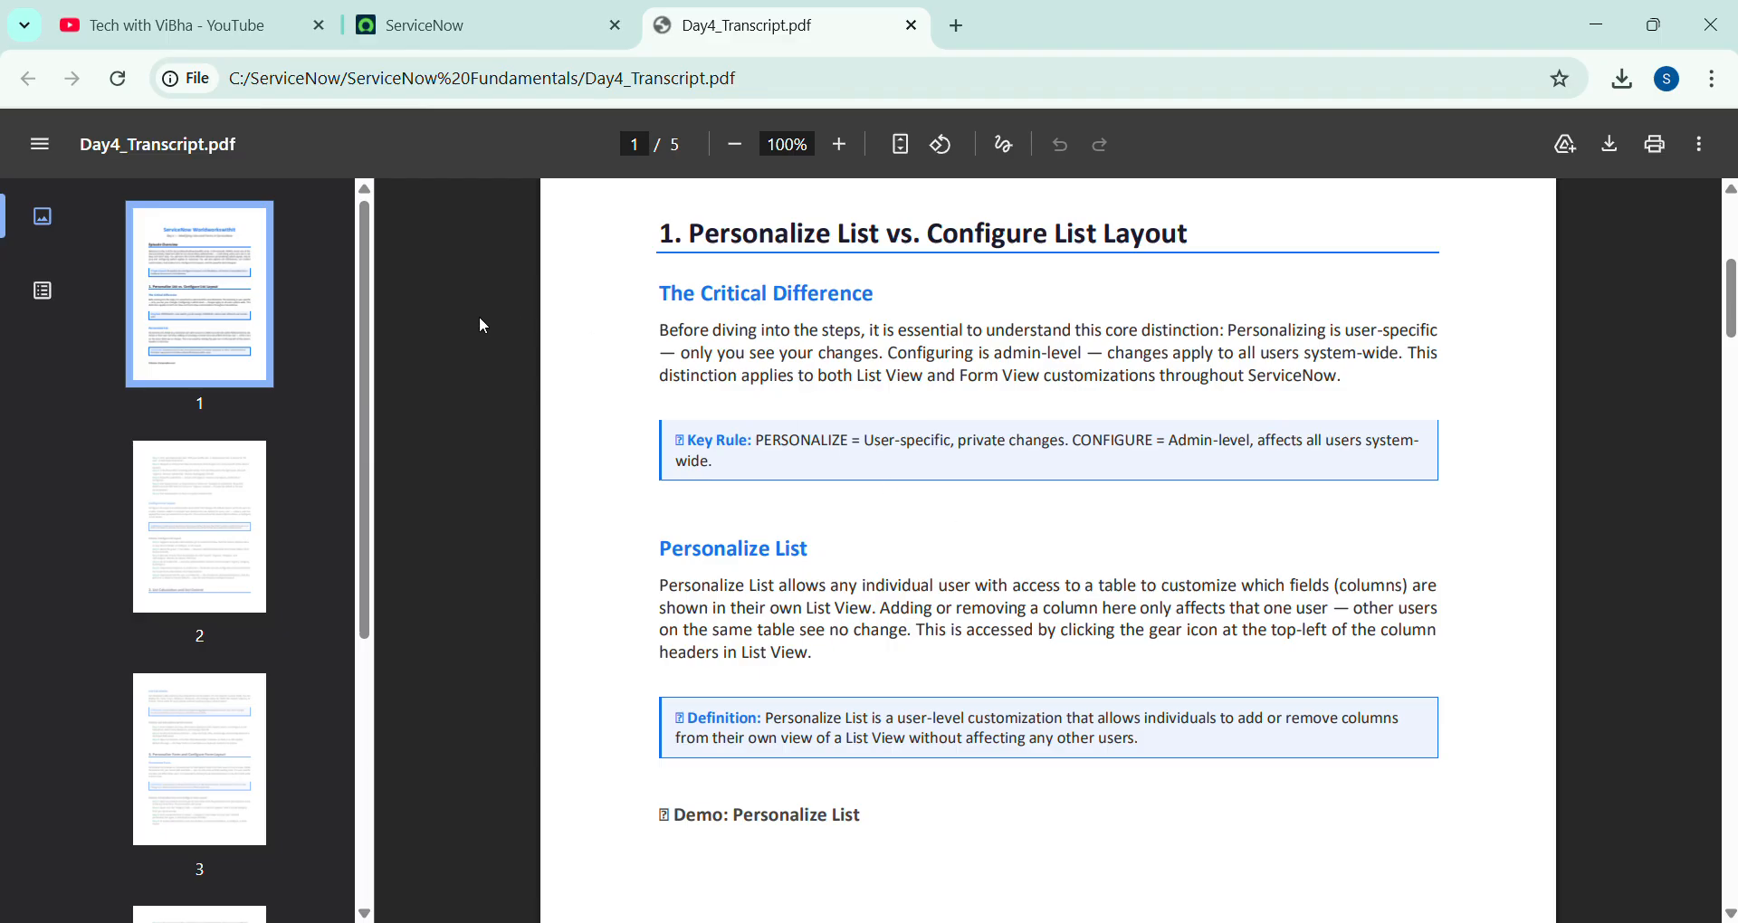
Switch to ServiceNow and open the Incident table's list view in a new tab with the navigator command incident.LIST
{"action": "left_click", "coordinate": [495, 45]}
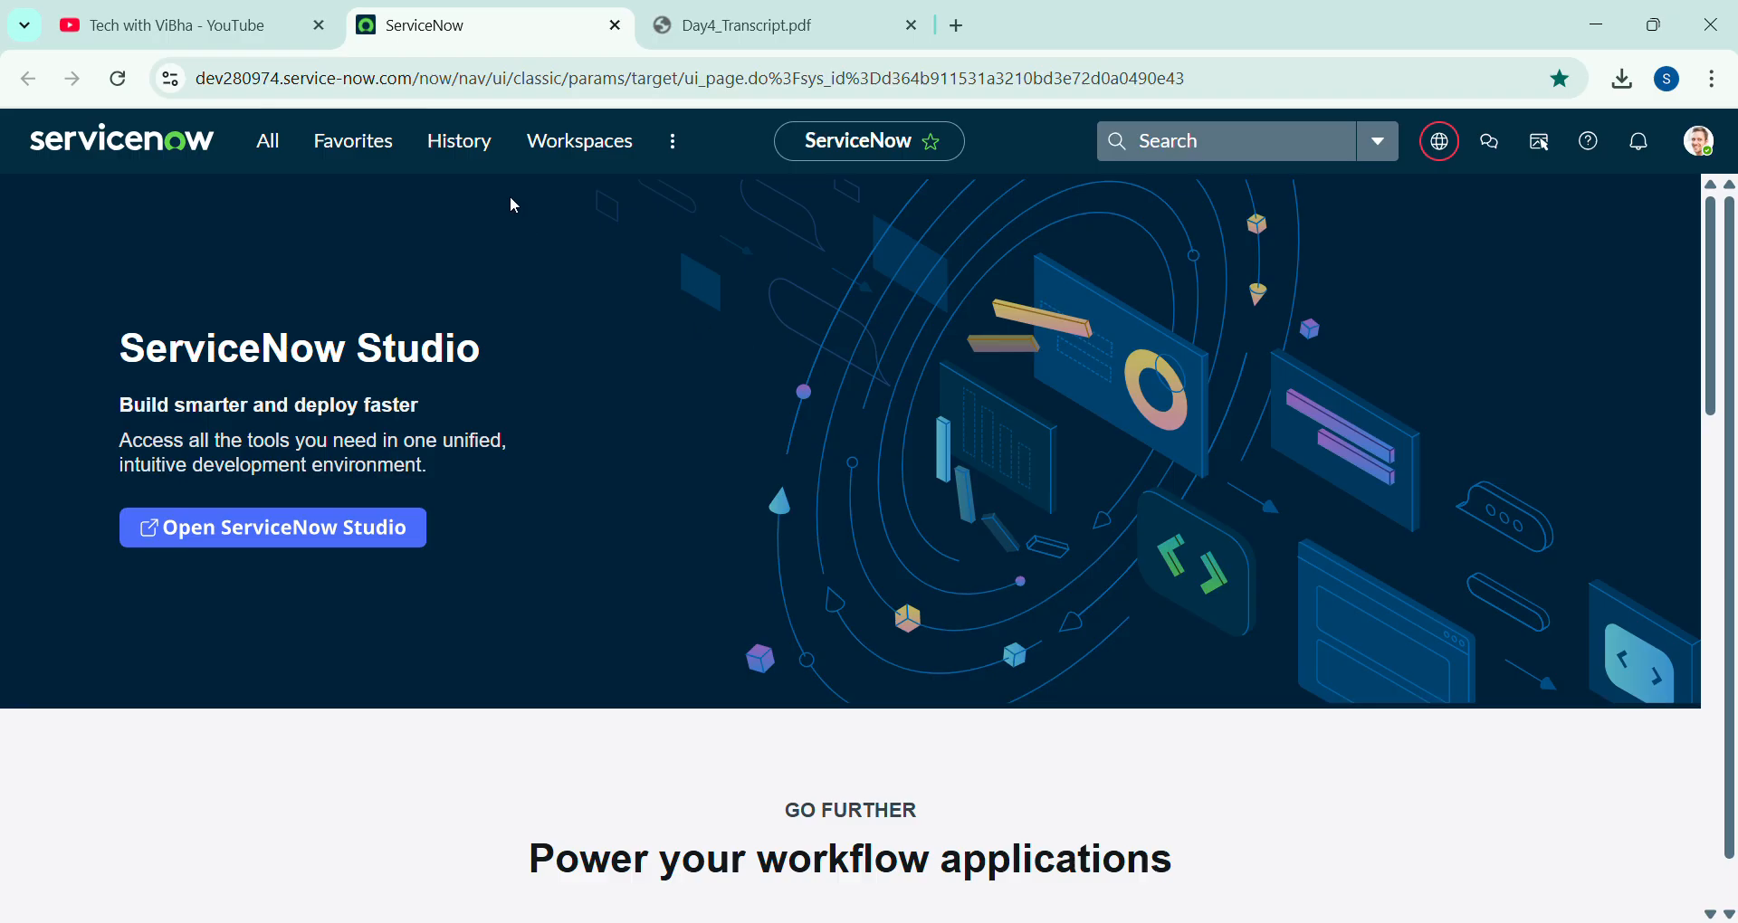
{"action": "left_click", "coordinate": [267, 141]}
{"action": "left_click", "coordinate": [220, 221]}
{"action": "type", "text": "in"}
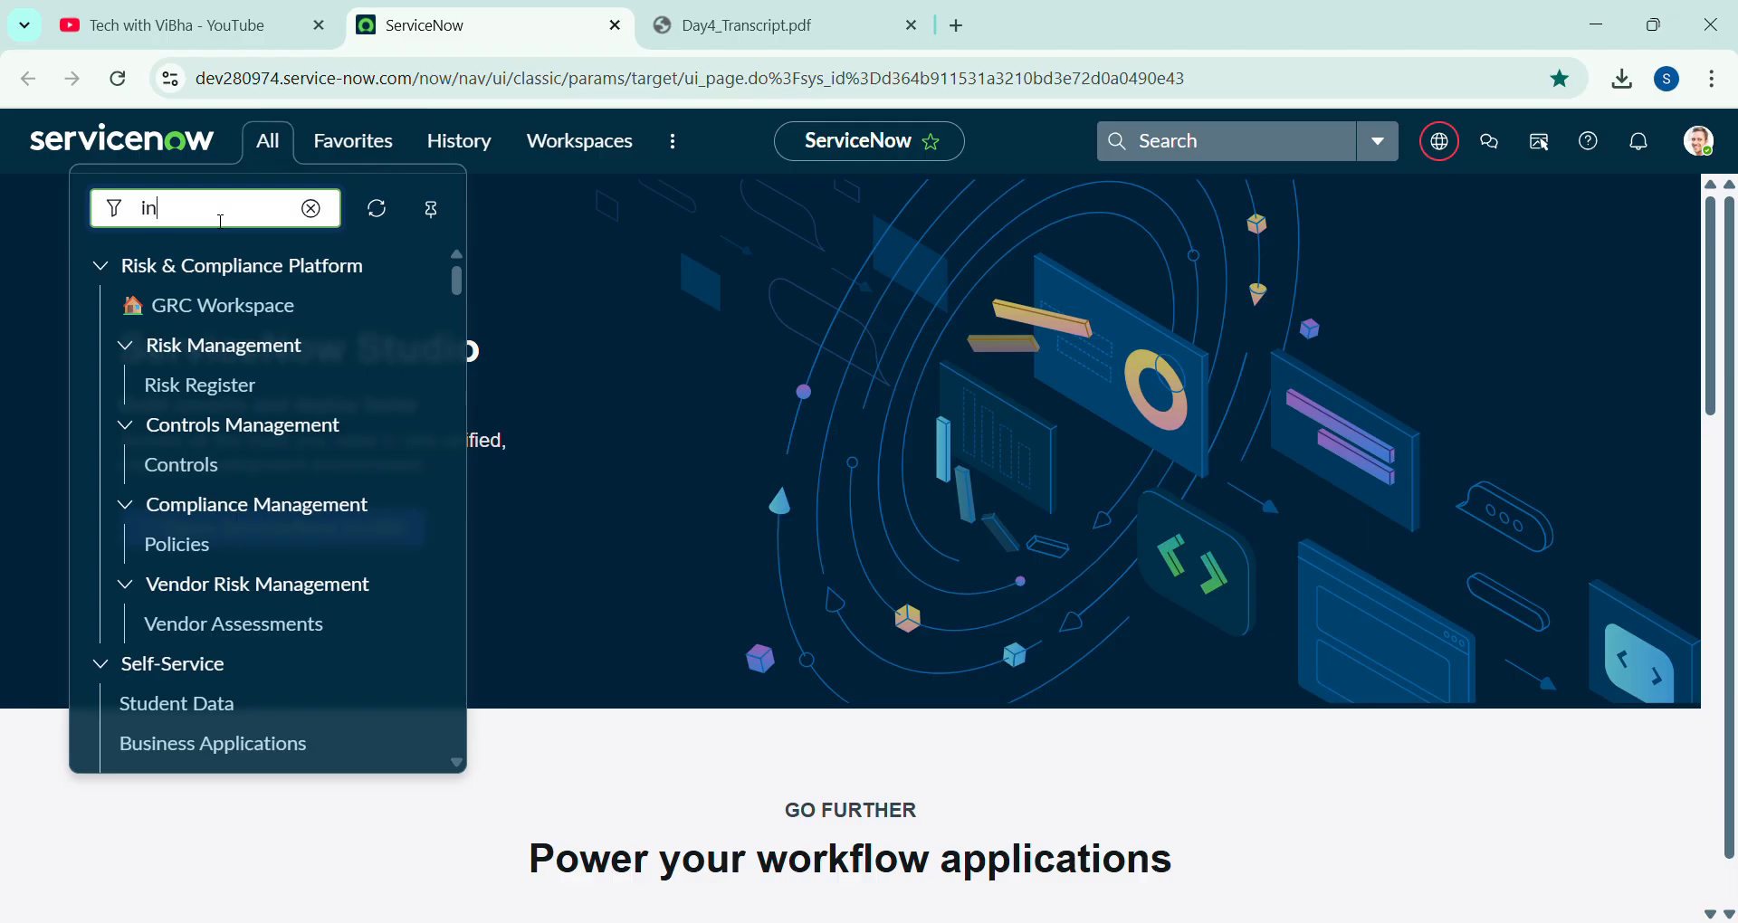
{"action": "type", "text": "cident"}
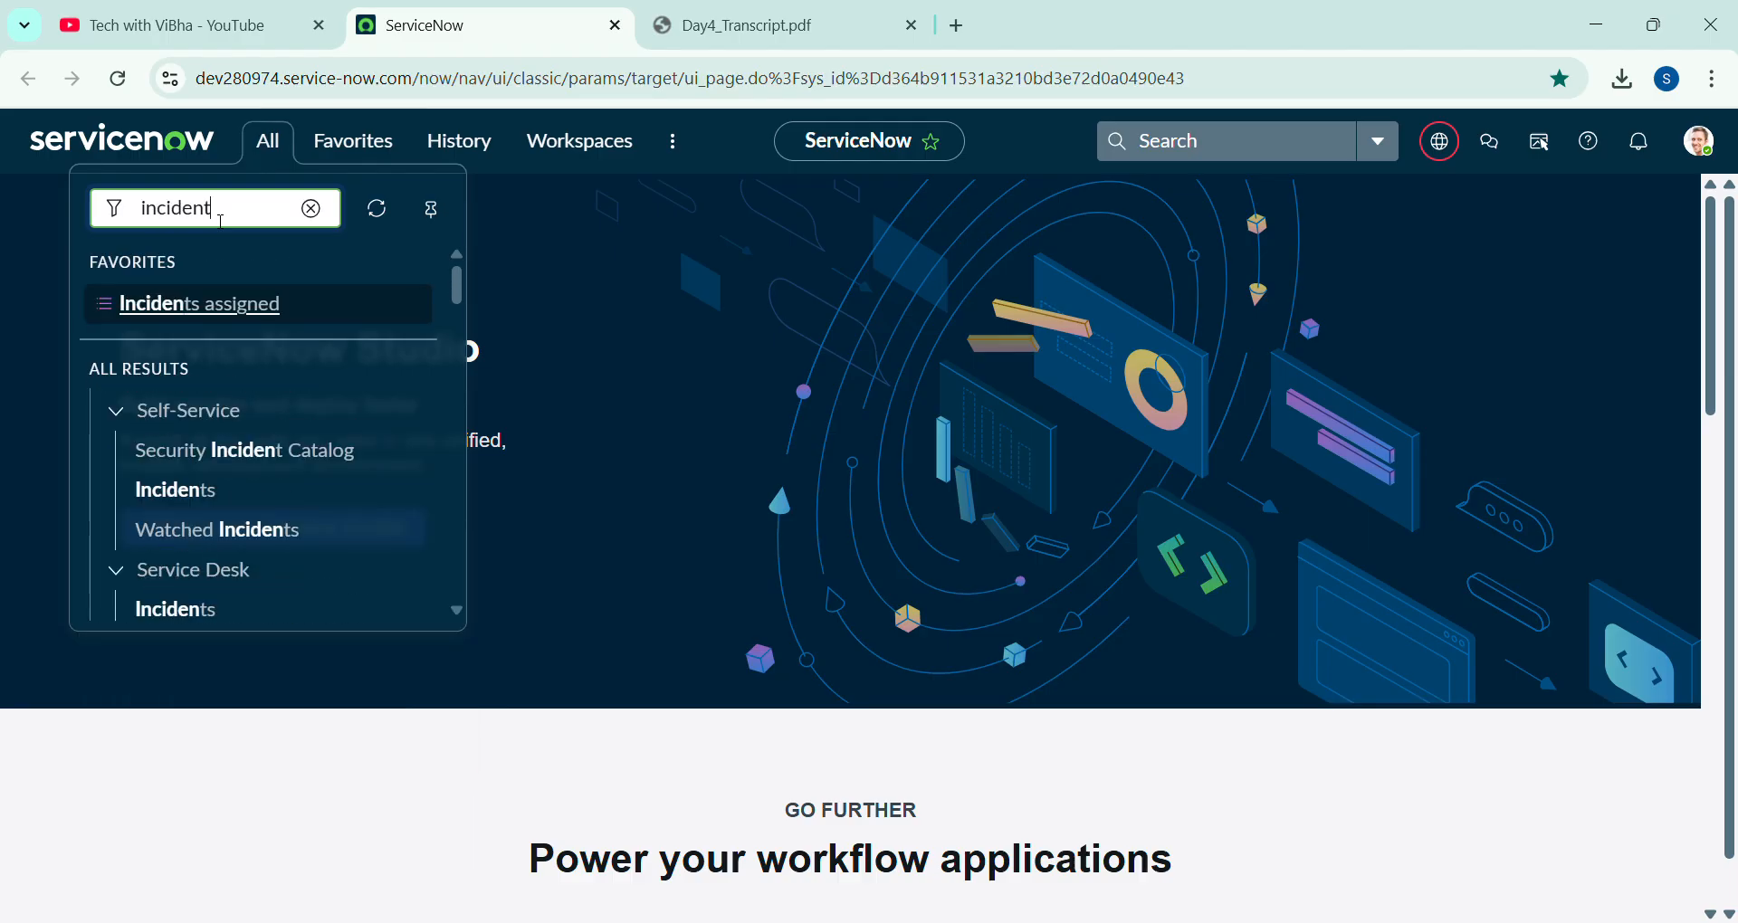
{"action": "type", "text": ".LIST"}
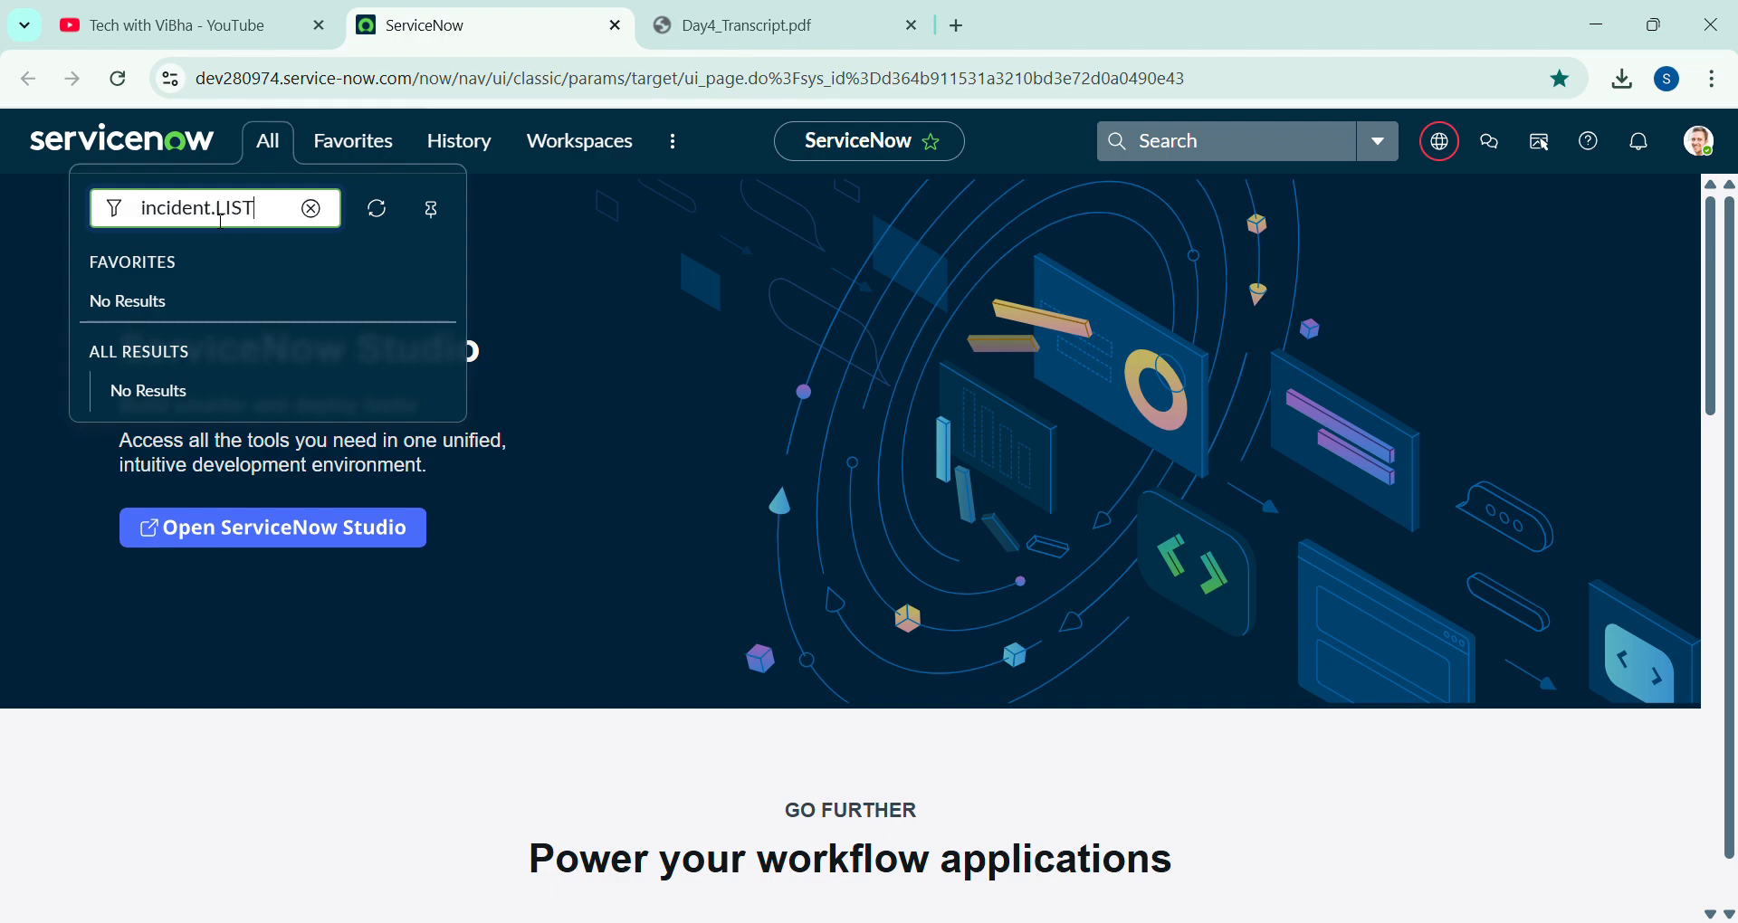
{"action": "key", "text": "Return"}
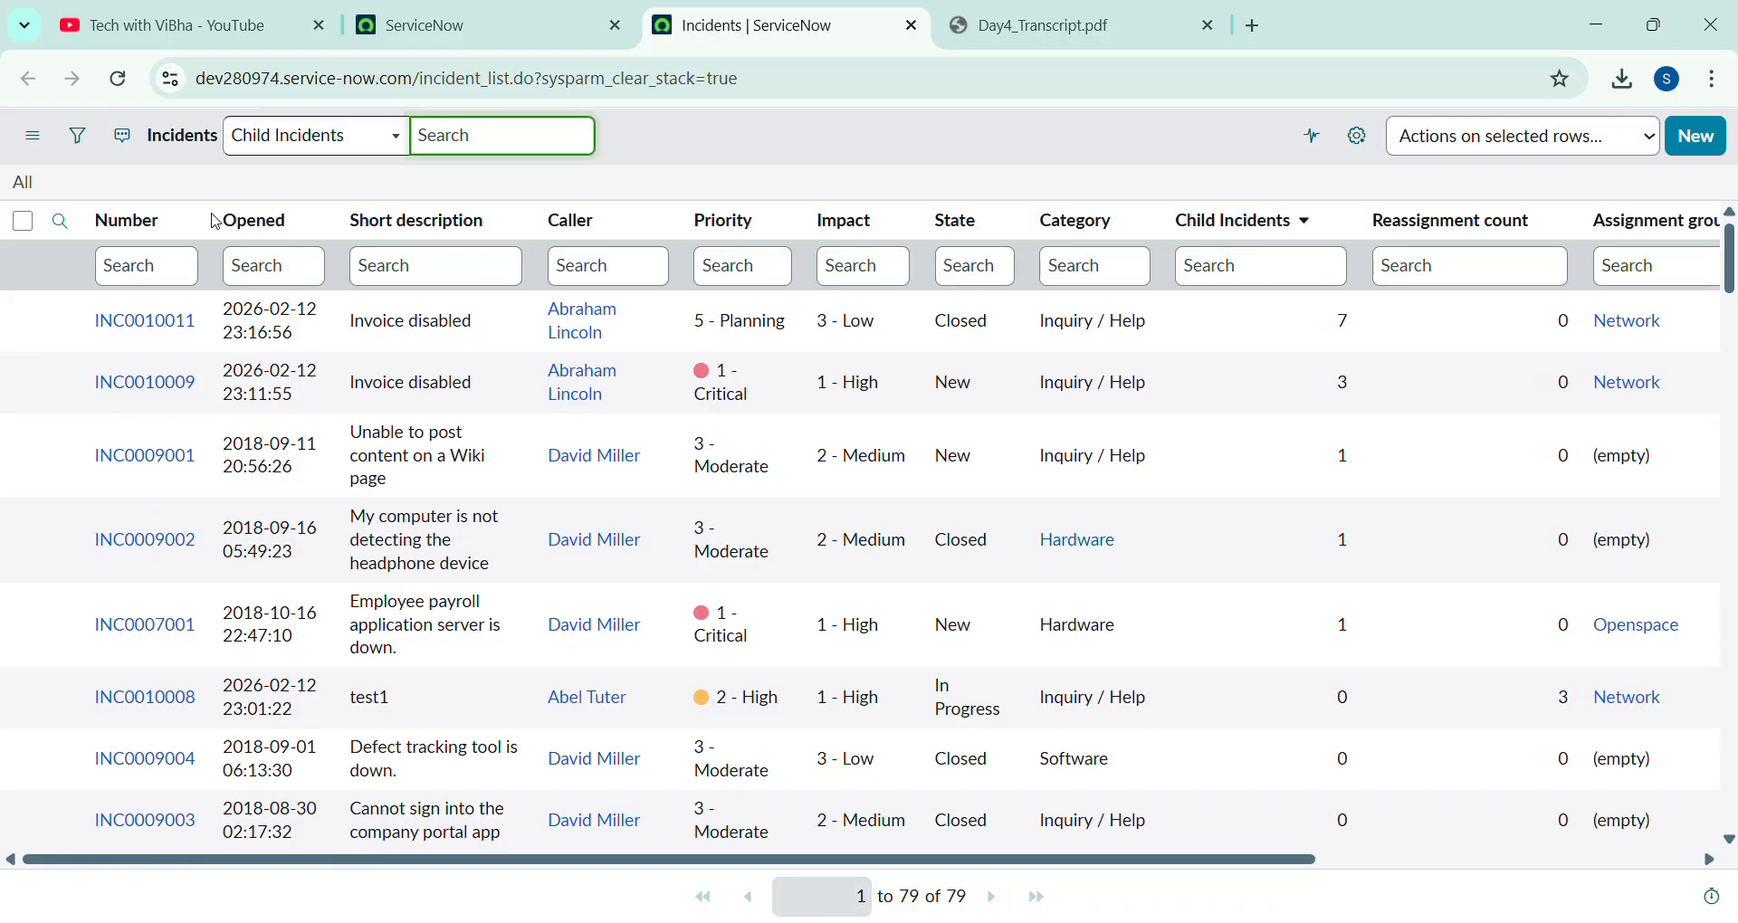
Read the key rule and the Personalize List section in Day4_Transcript.pdf
{"action": "left_click", "coordinate": [973, 12]}
{"action": "scroll", "coordinate": [922, 417], "scroll_direction": "down", "scroll_amount": 3}
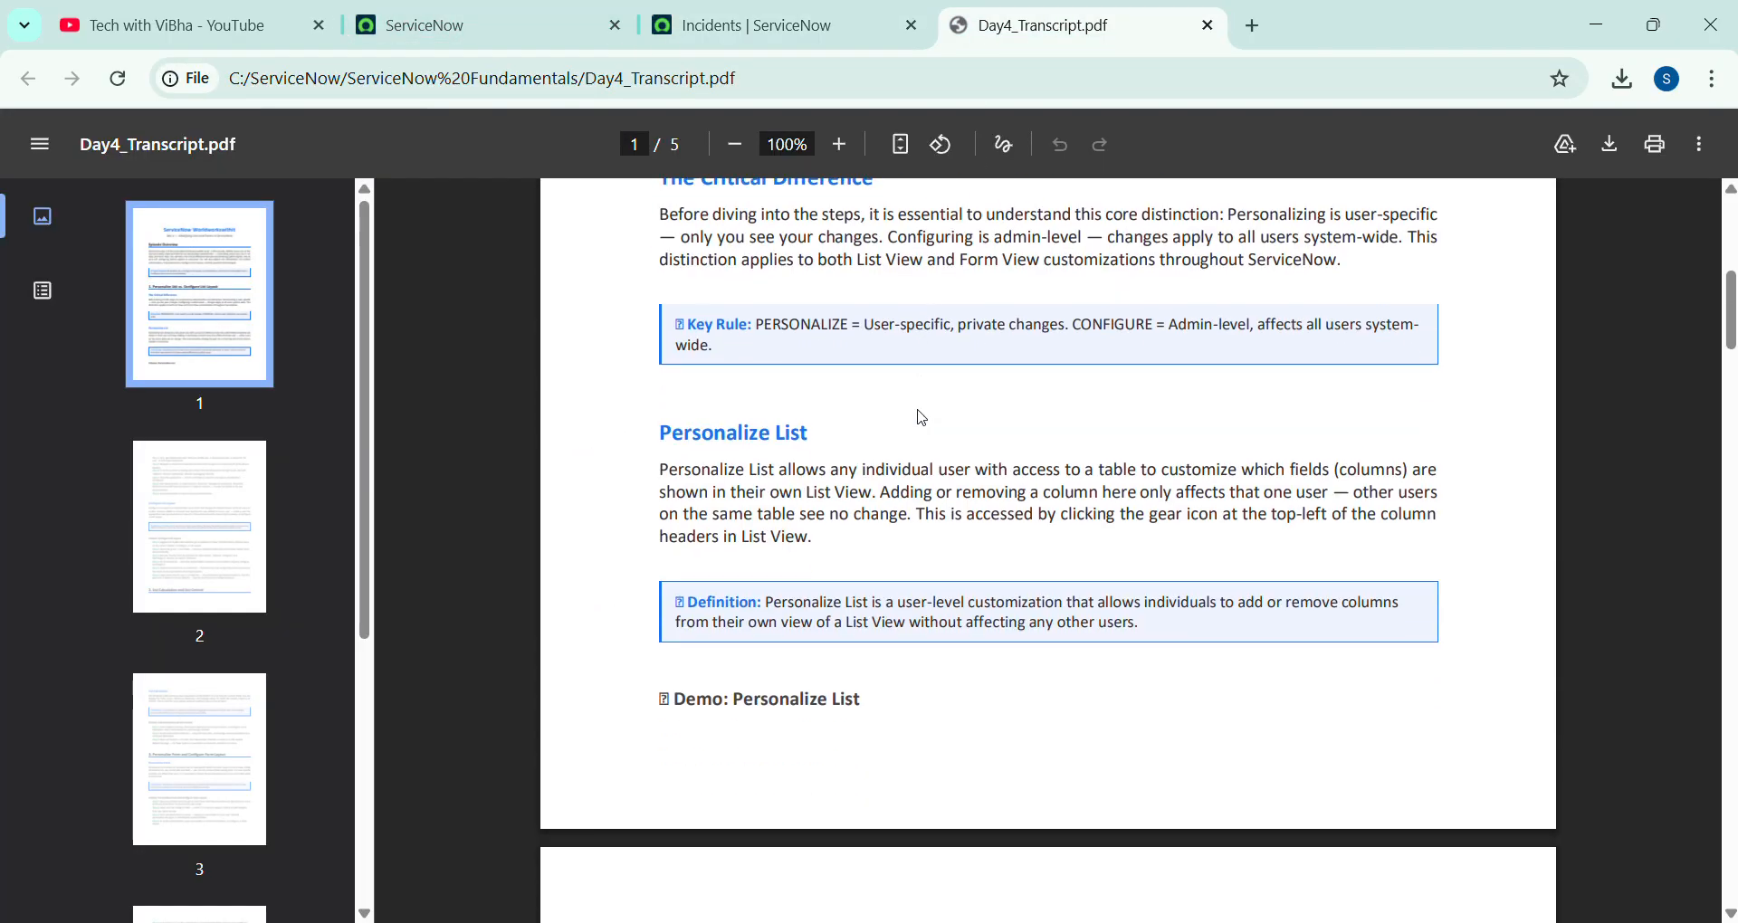
{"action": "left_click_drag", "start_coordinate": [705, 337], "coordinate": [1037, 342]}
{"action": "left_click", "coordinate": [1050, 344]}
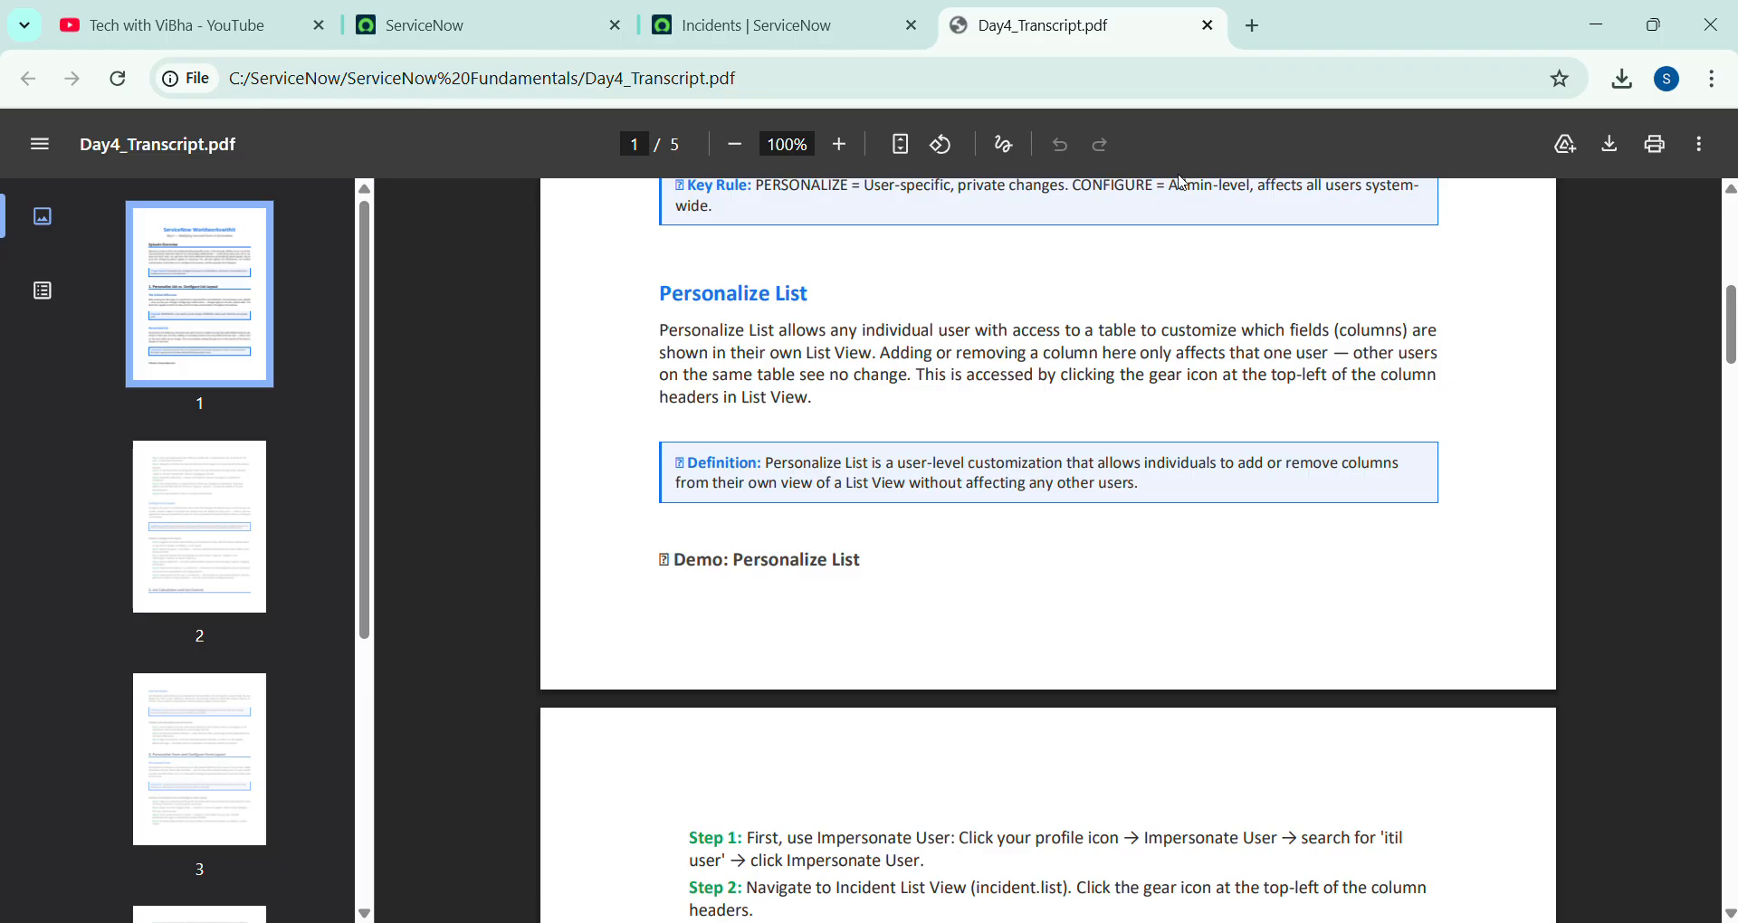
{"action": "scroll", "coordinate": [1047, 344], "scroll_direction": "up", "scroll_amount": 2}
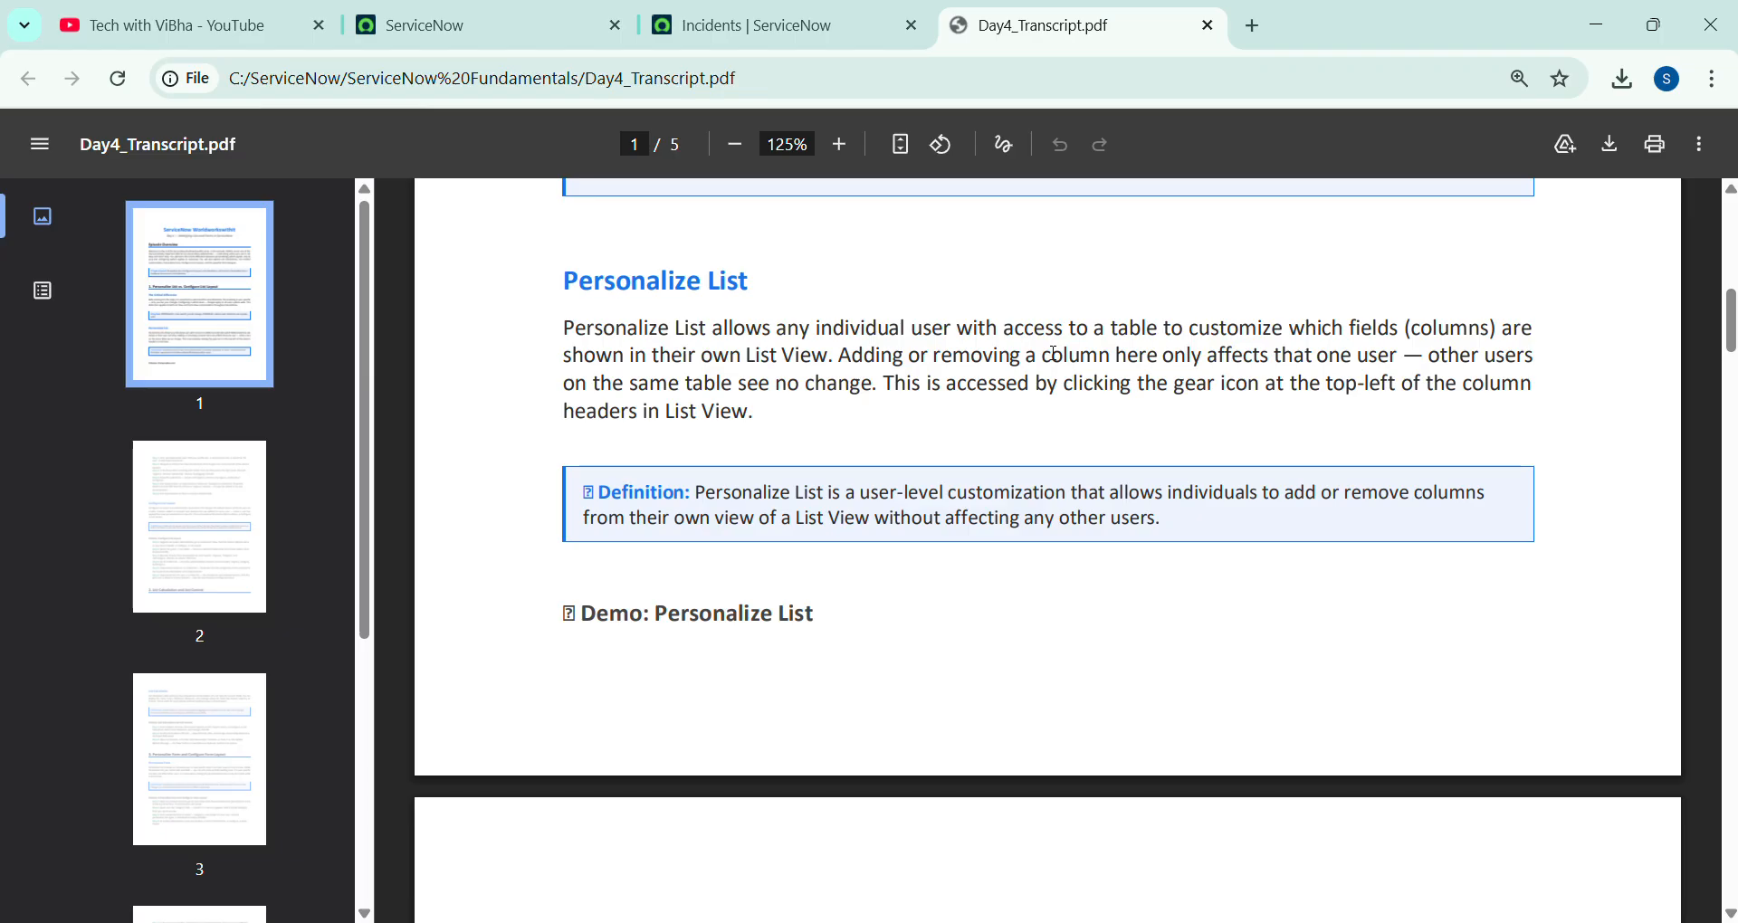
Personalize the ServiceNow incident list by removing the Updated by, Updated, Priority and Impact columns
{"action": "left_click", "coordinate": [799, 30]}
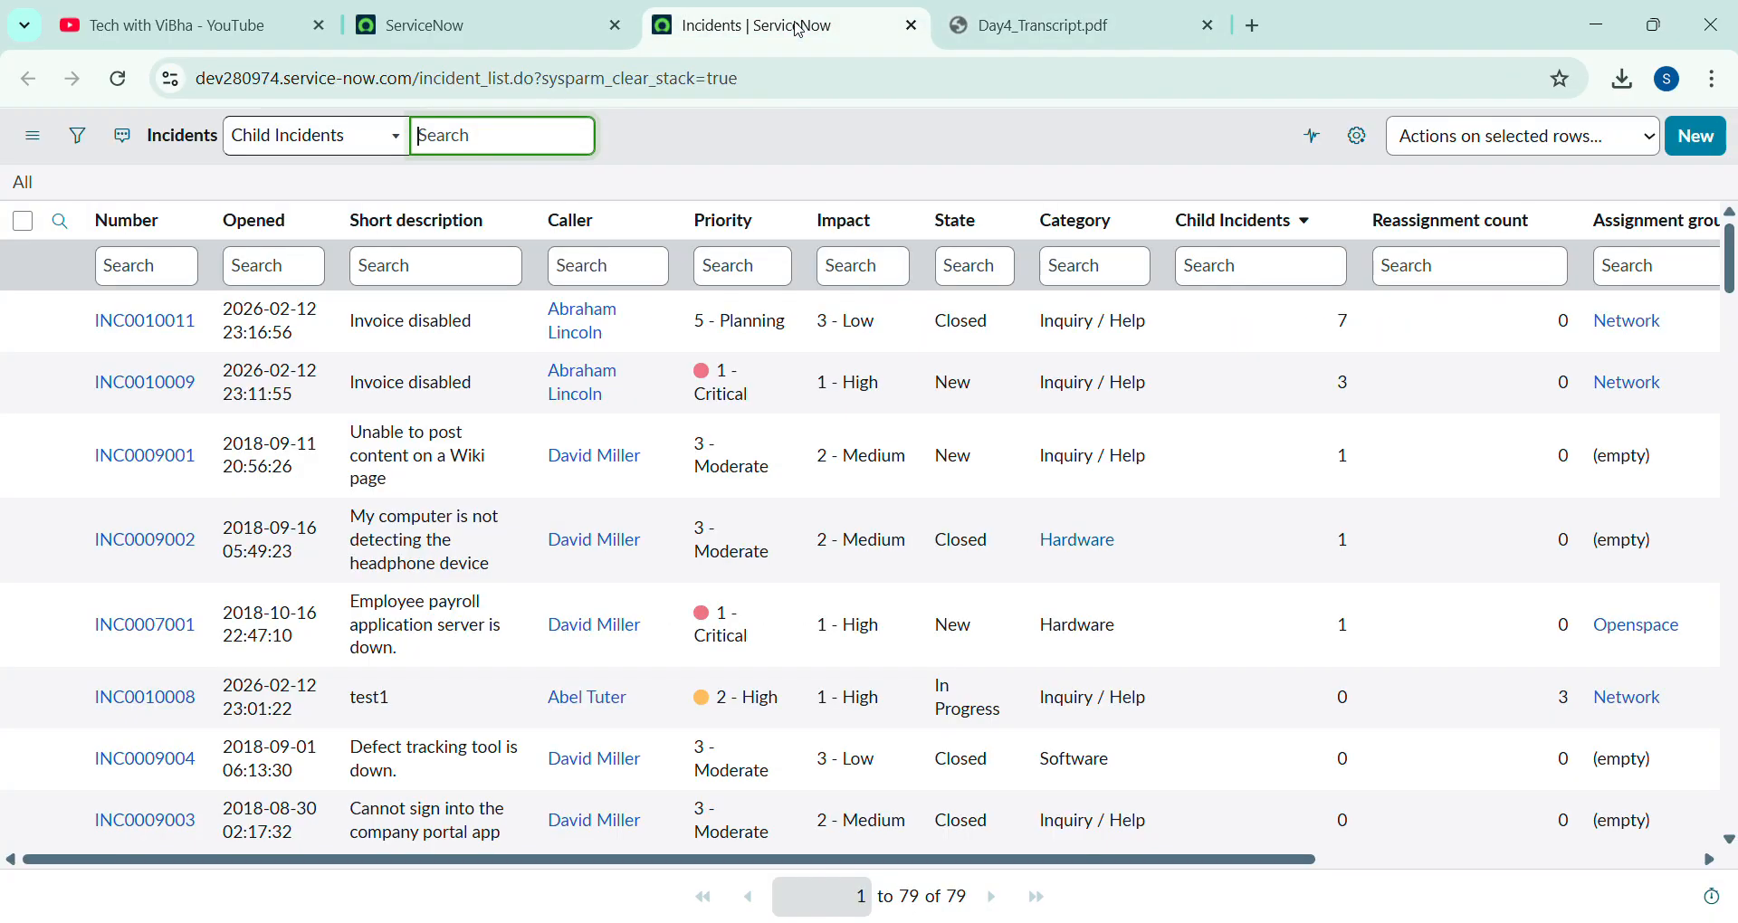
{"action": "left_click", "coordinate": [1366, 137]}
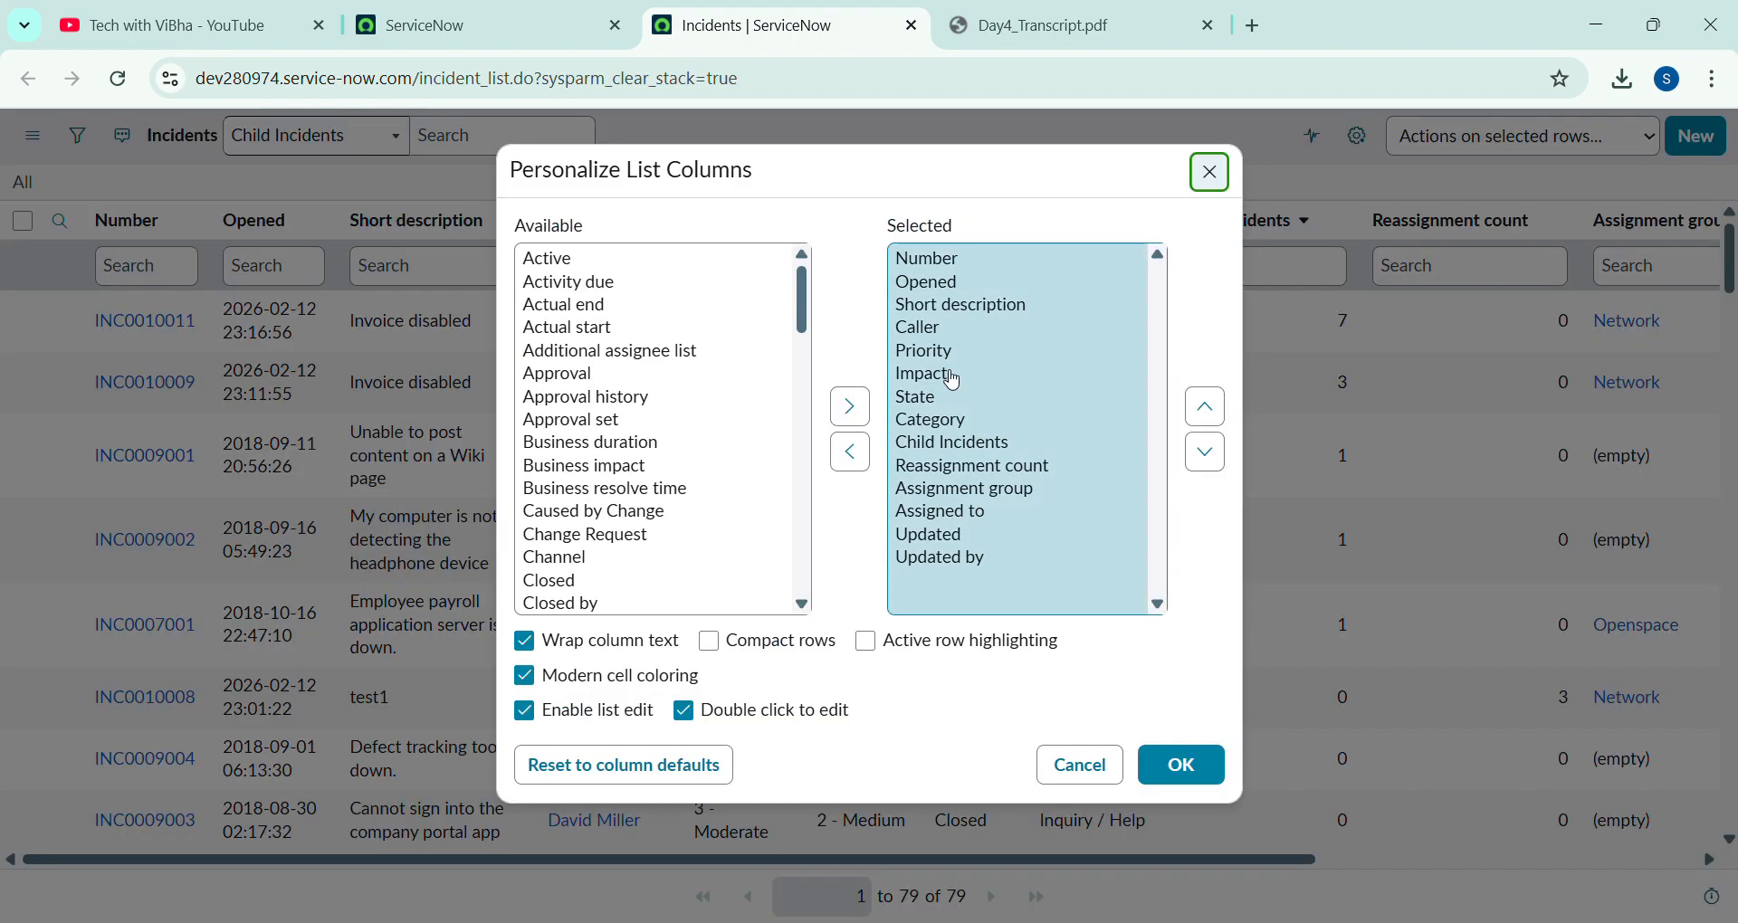
{"action": "left_click_drag", "start_coordinate": [944, 376], "coordinate": [941, 360]}
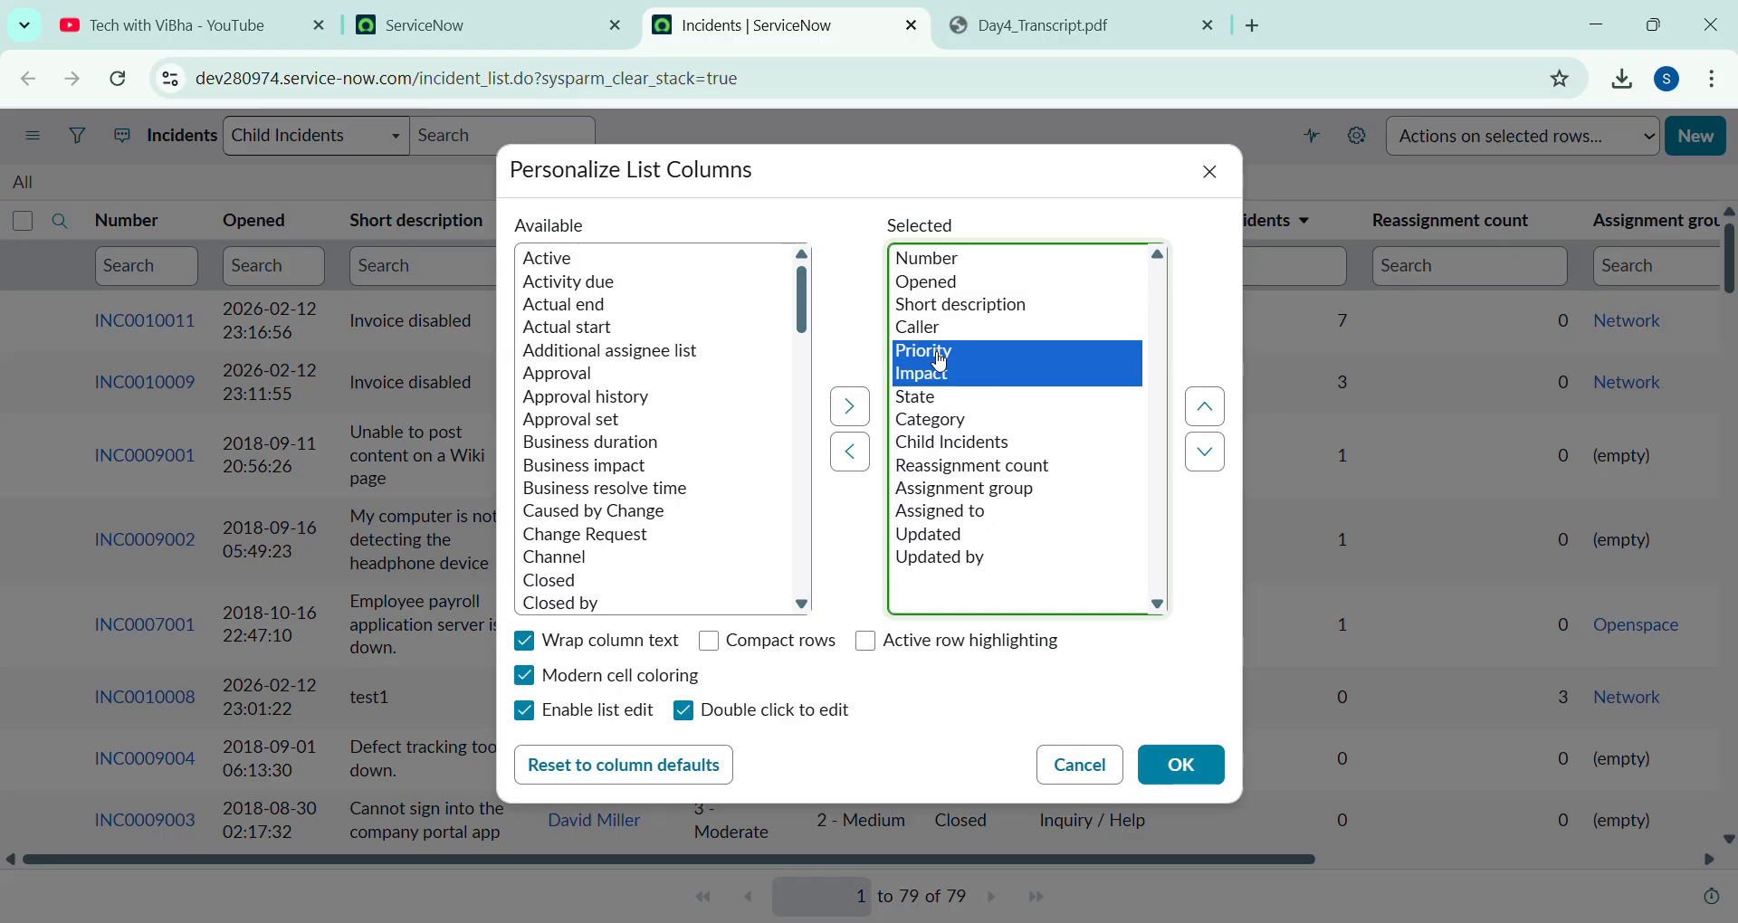
{"action": "double_click", "coordinate": [955, 559]}
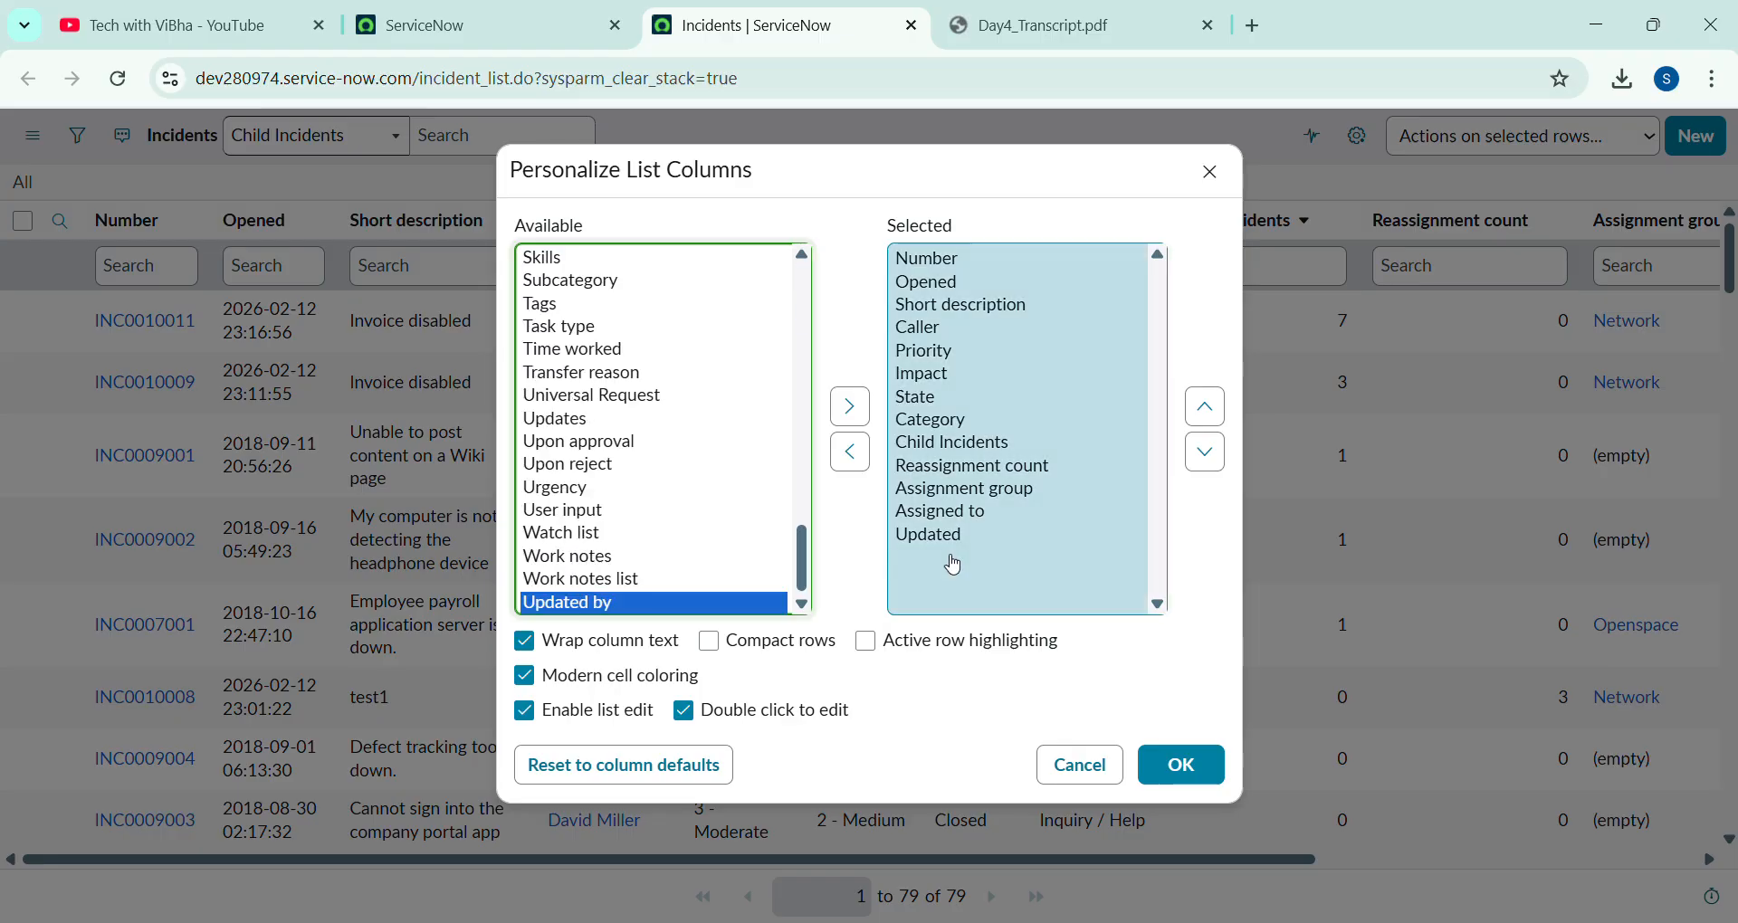
{"action": "double_click", "coordinate": [943, 536]}
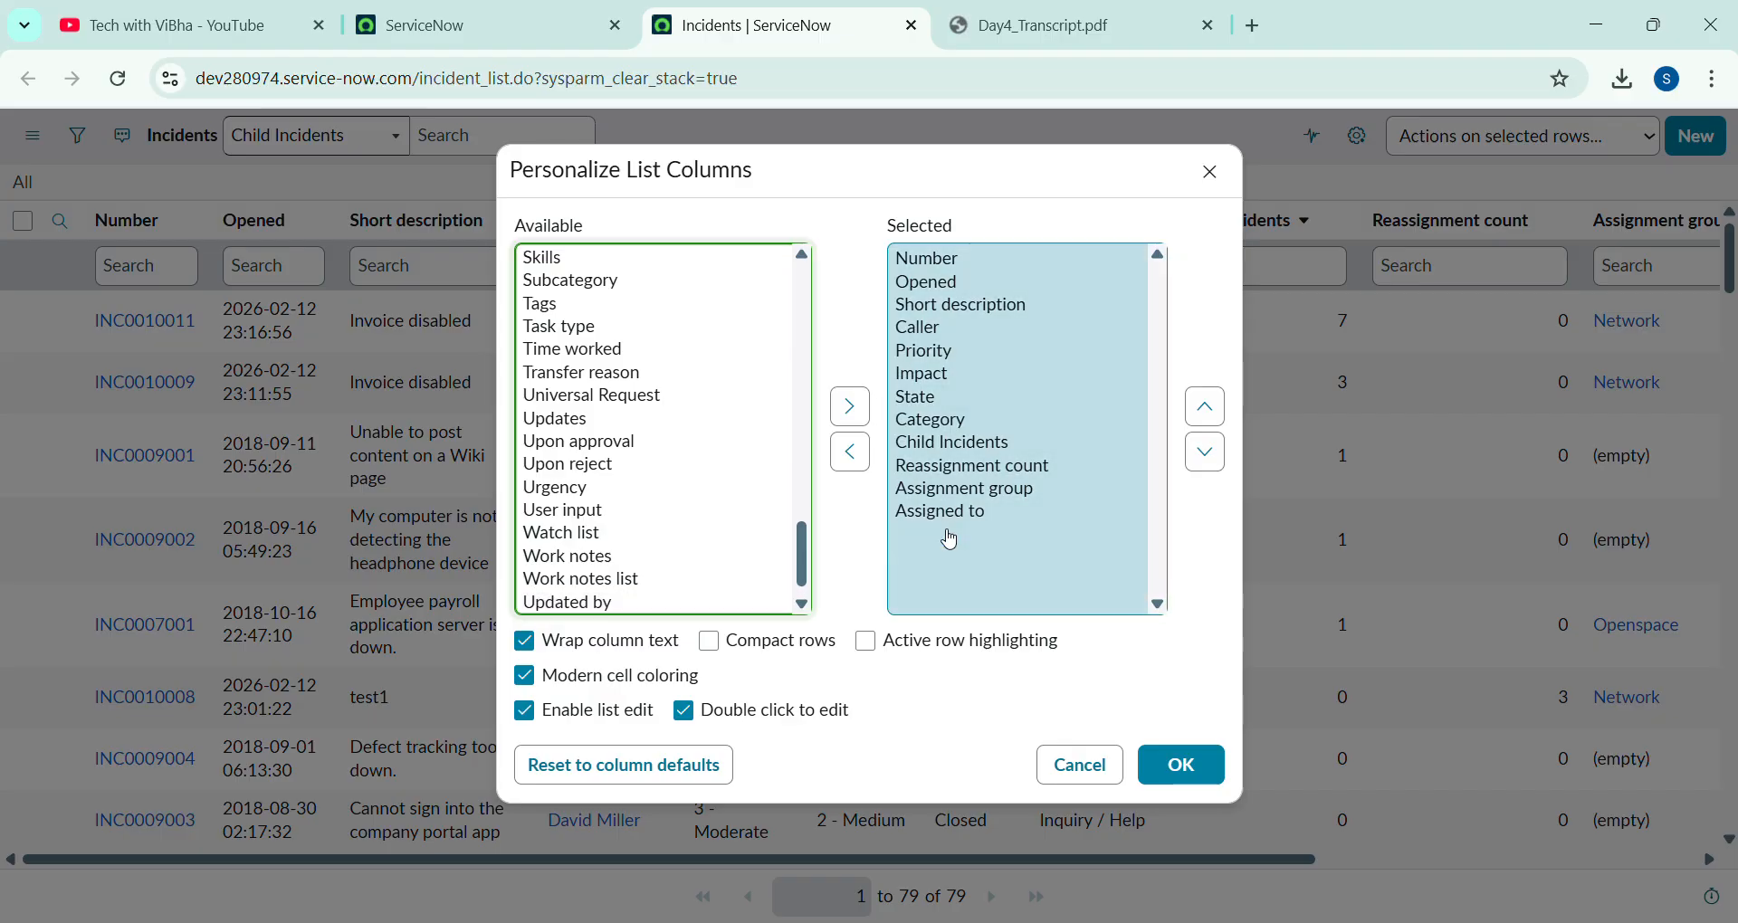
{"action": "left_click_drag", "start_coordinate": [931, 380], "coordinate": [928, 360]}
{"action": "left_click", "coordinate": [871, 449]}
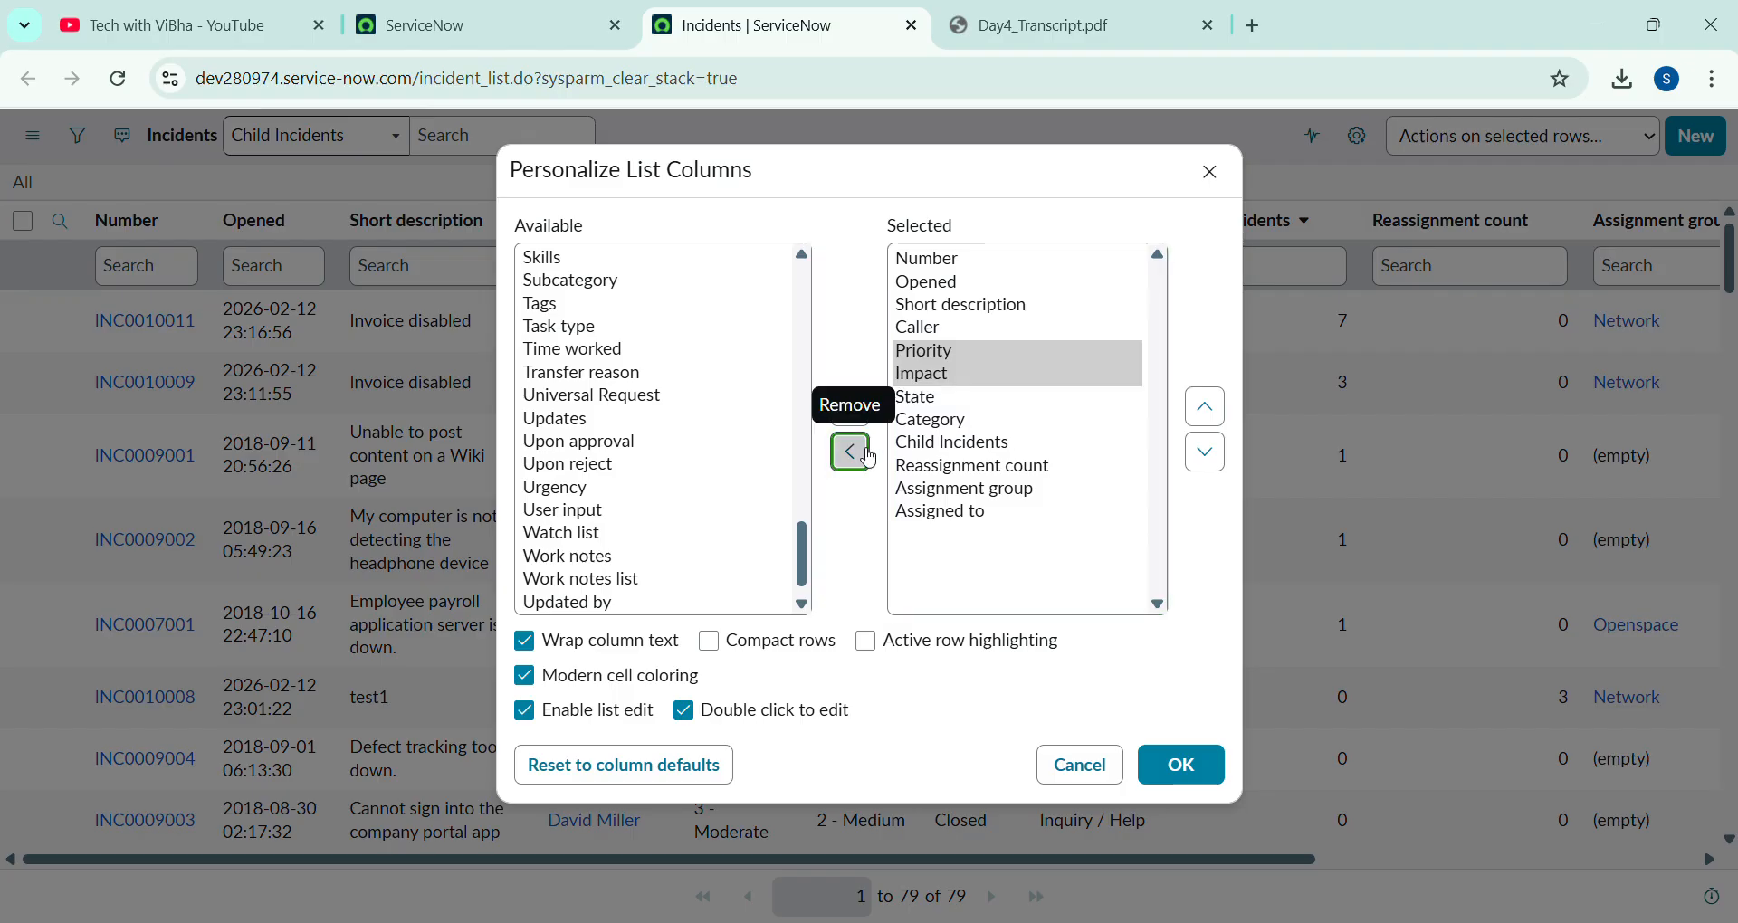
{"action": "left_click", "coordinate": [1199, 768]}
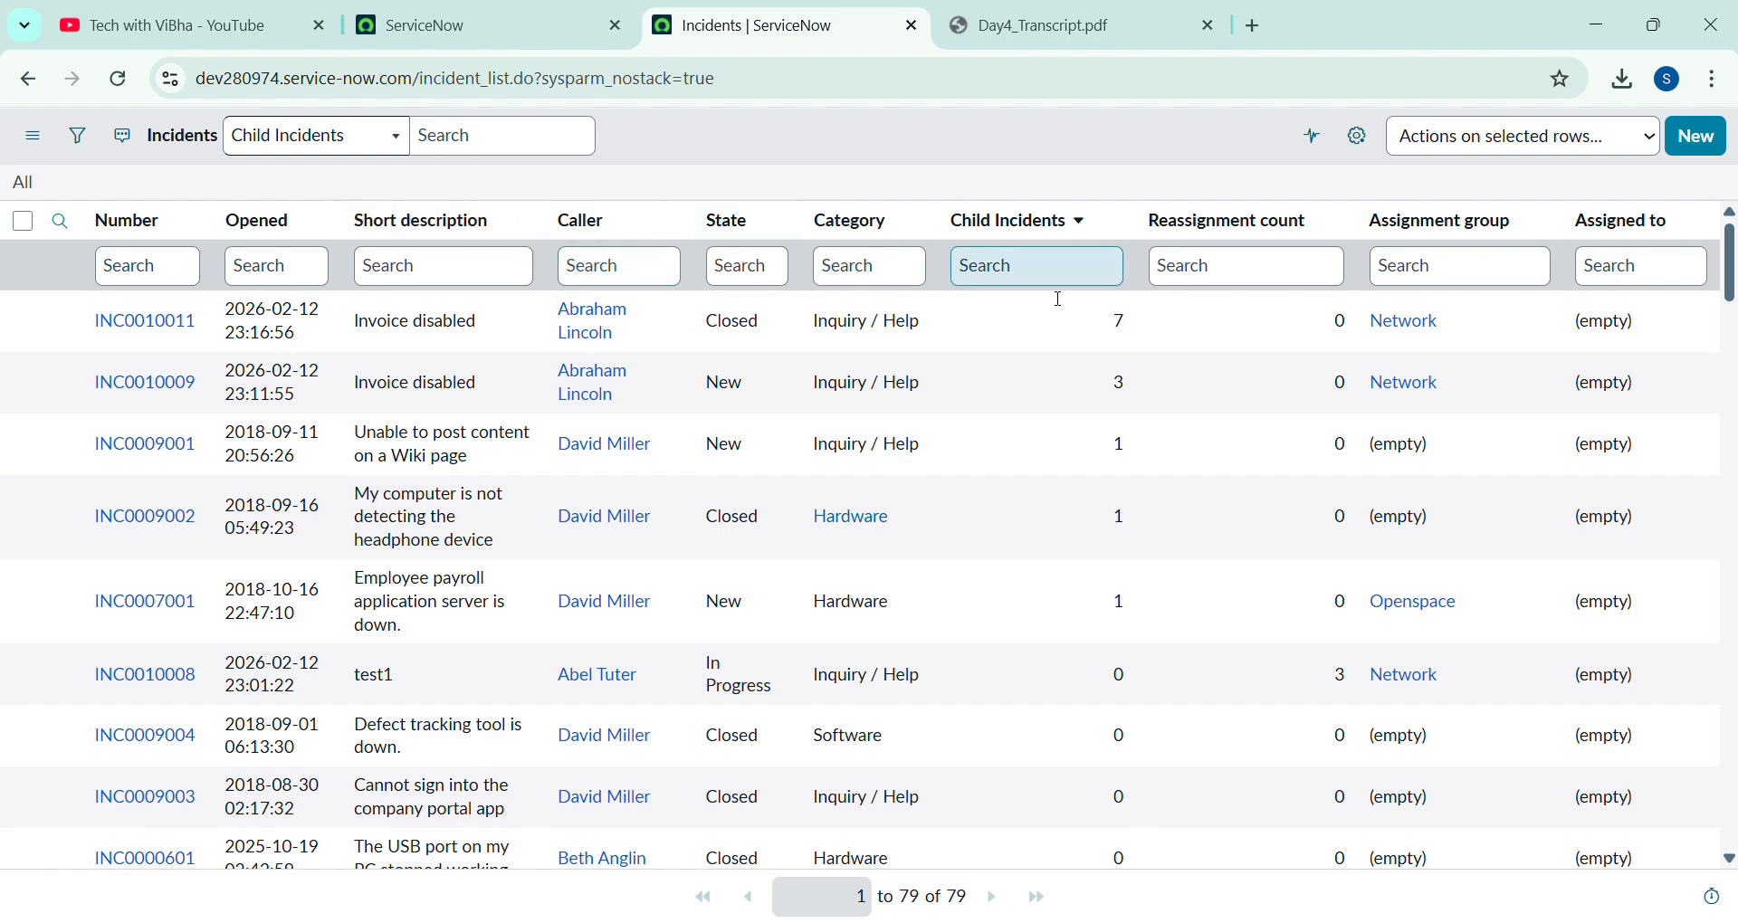
Duplicate the ServiceNow home tab and impersonate the ITIL User there
{"action": "left_click", "coordinate": [464, 16]}
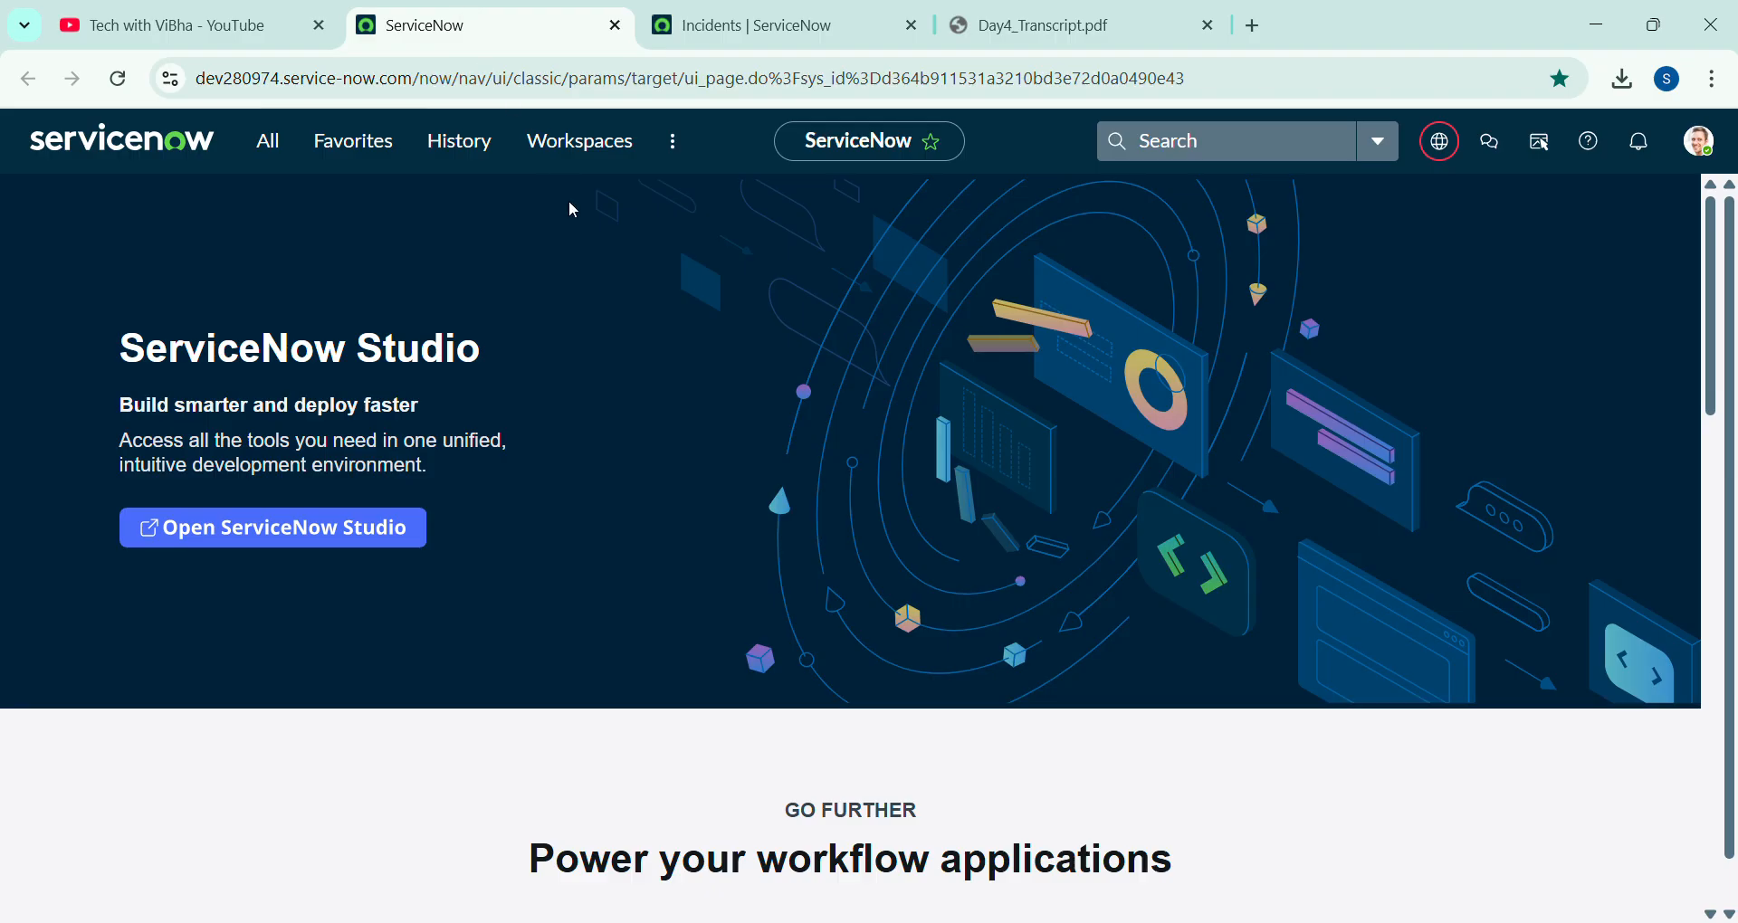
{"action": "left_click", "coordinate": [586, 230]}
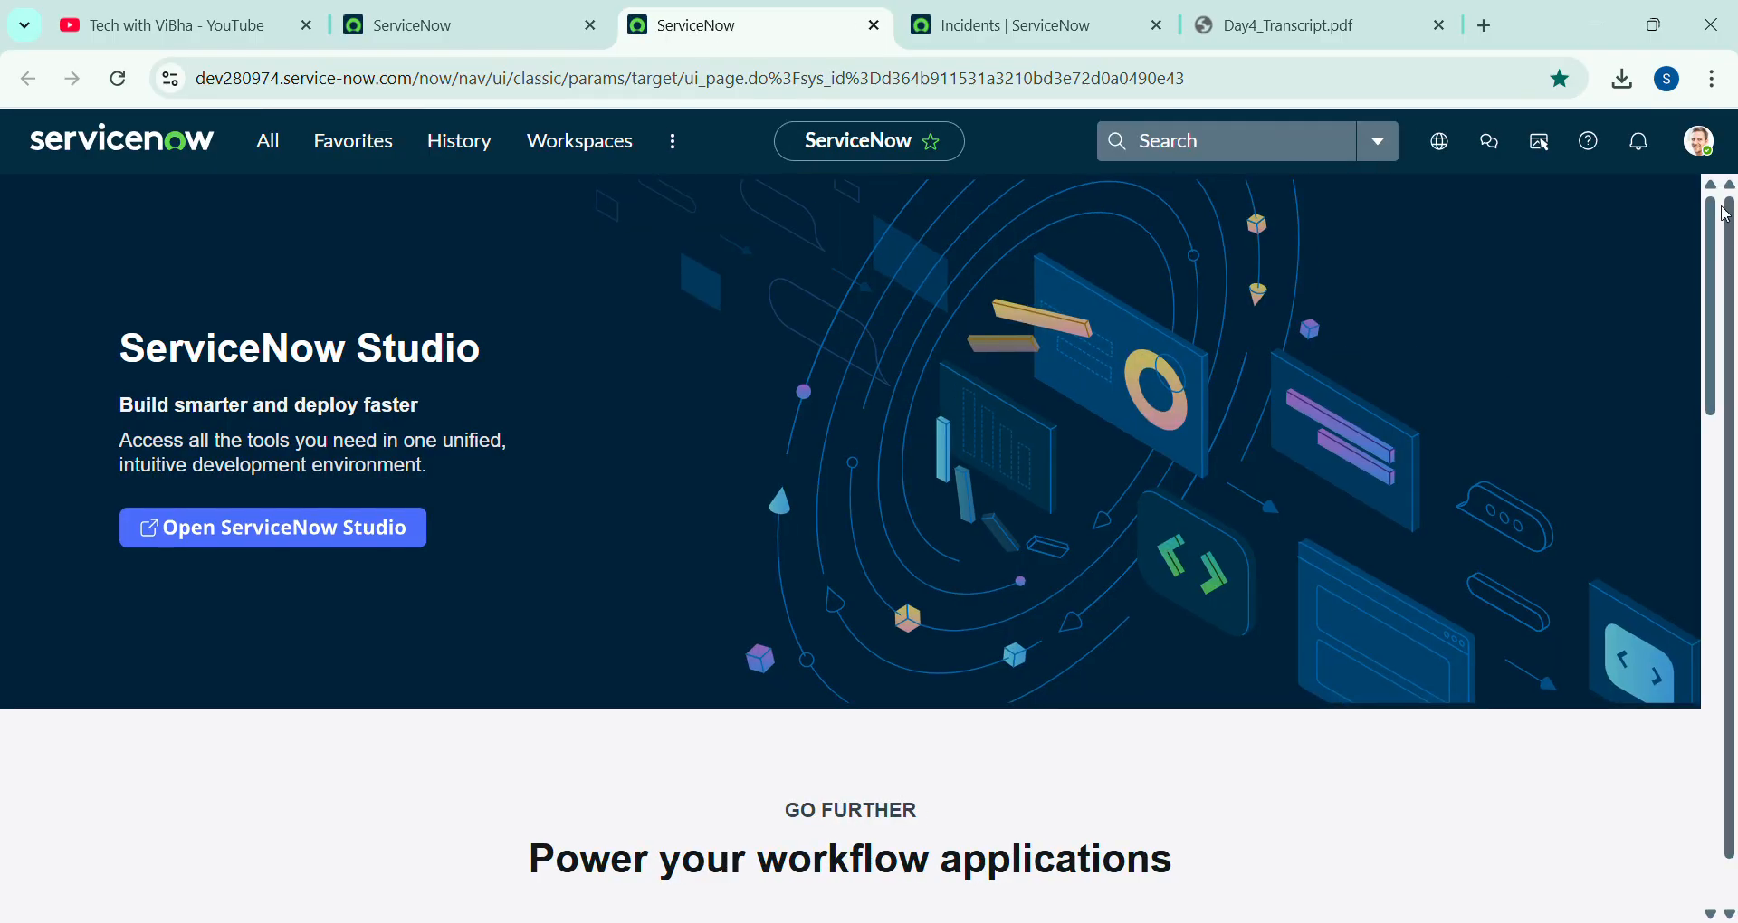
{"action": "left_click", "coordinate": [1698, 141]}
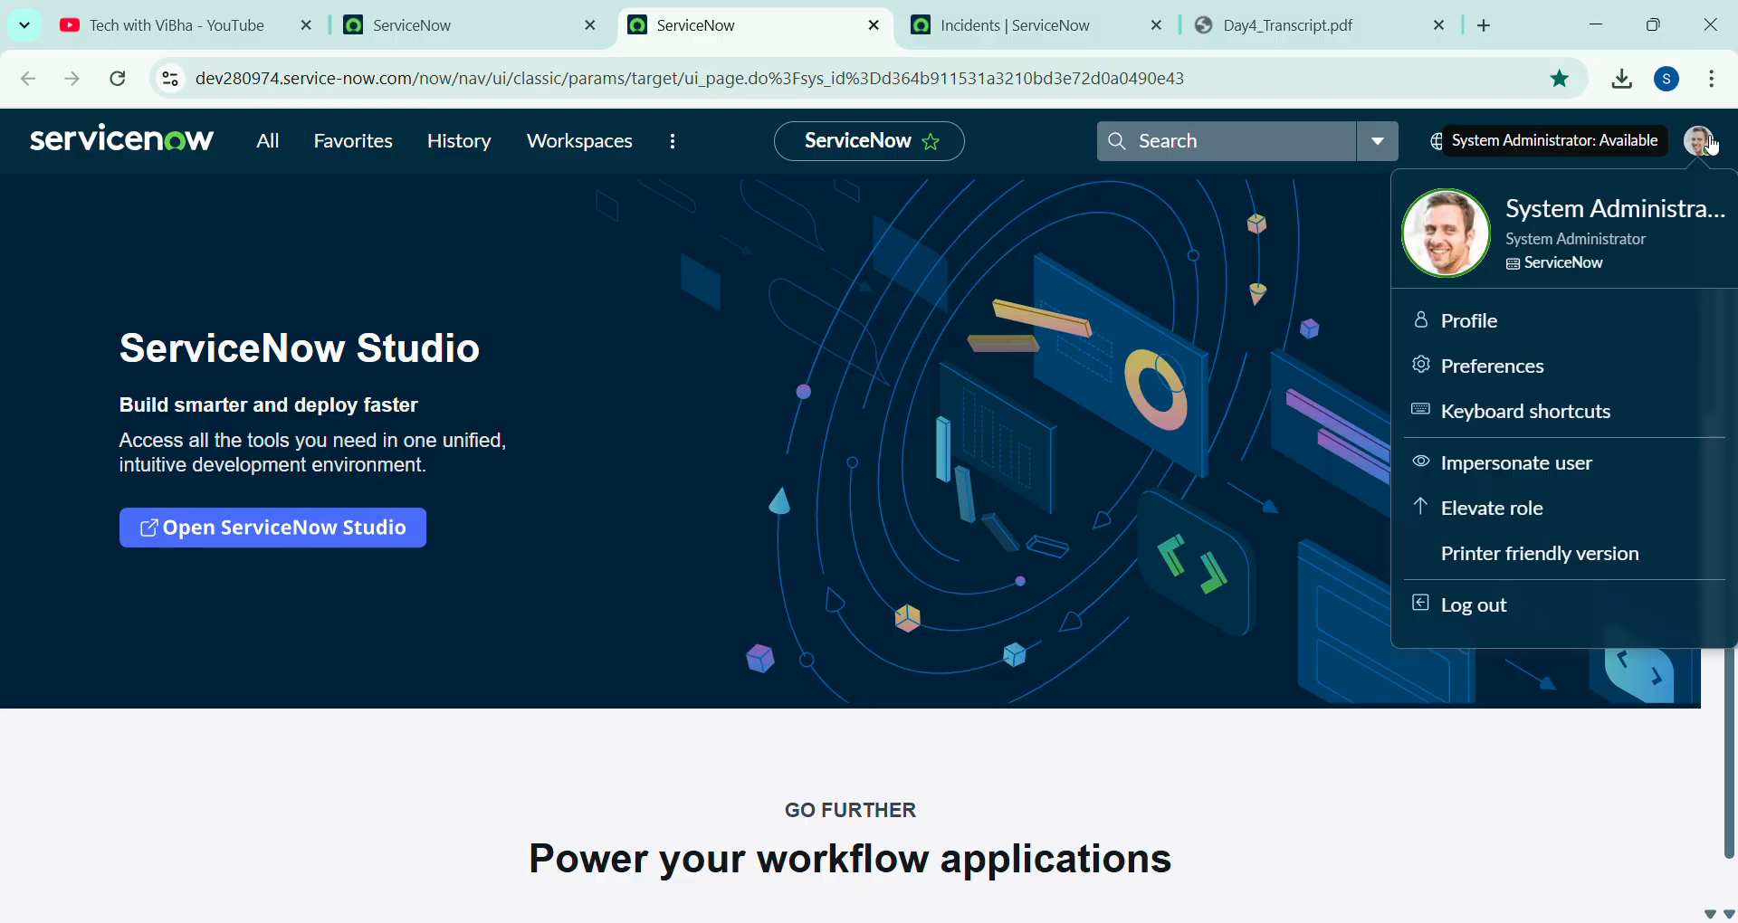
{"action": "left_click", "coordinate": [1499, 466]}
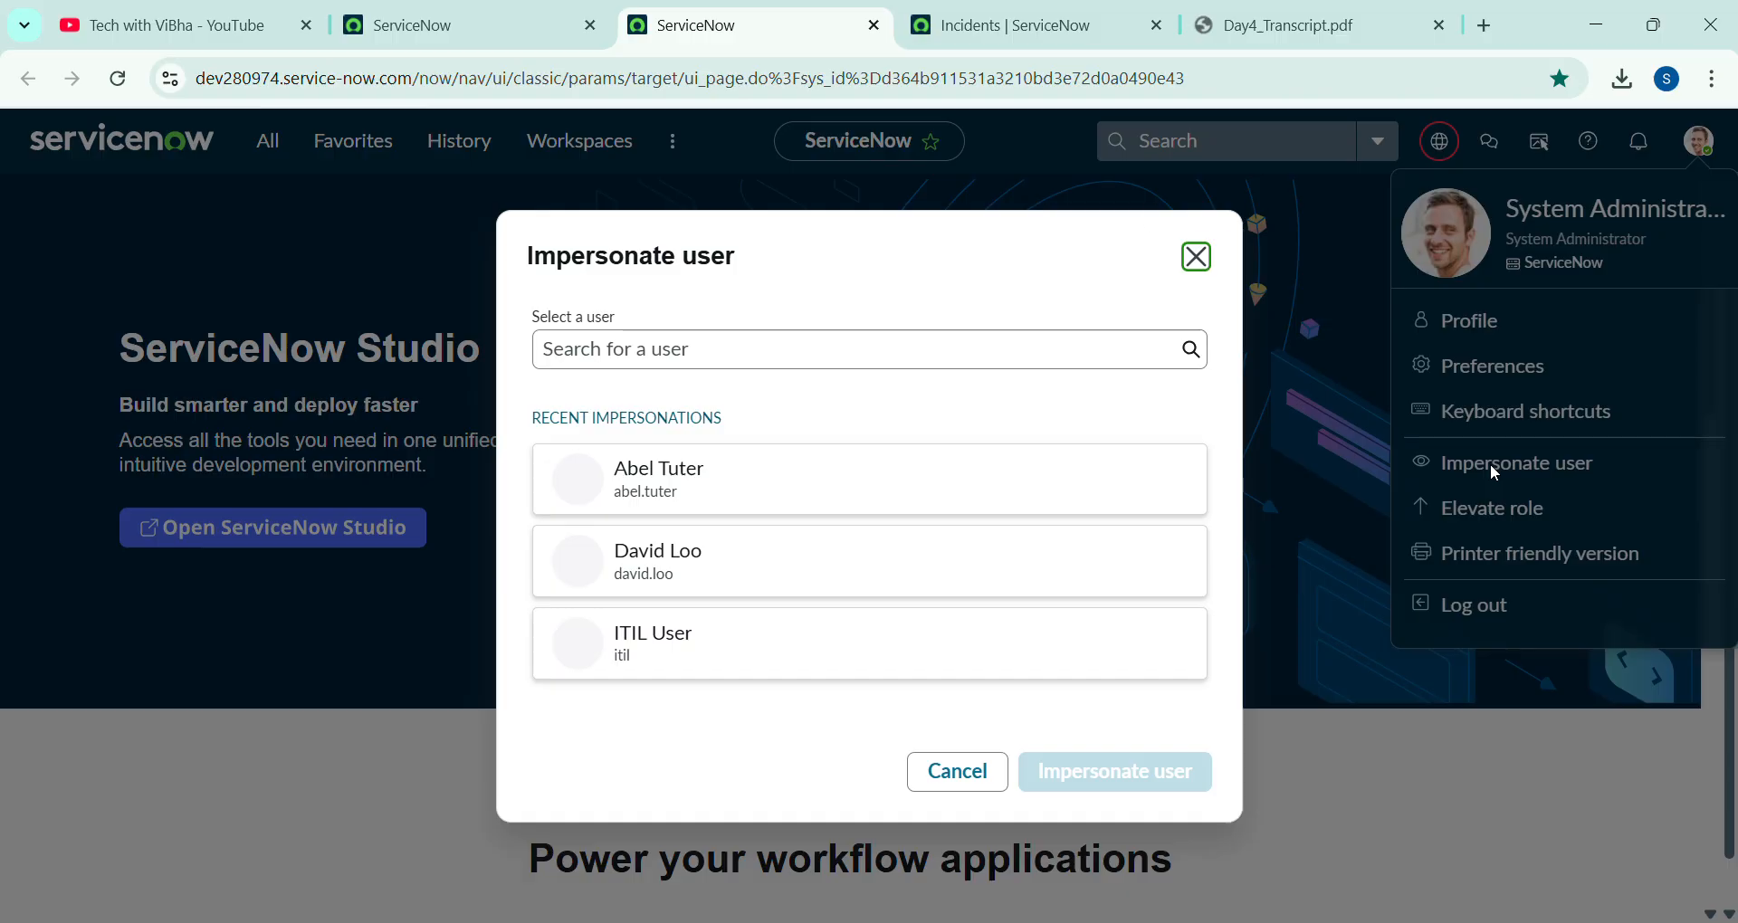
{"action": "left_click", "coordinate": [762, 641]}
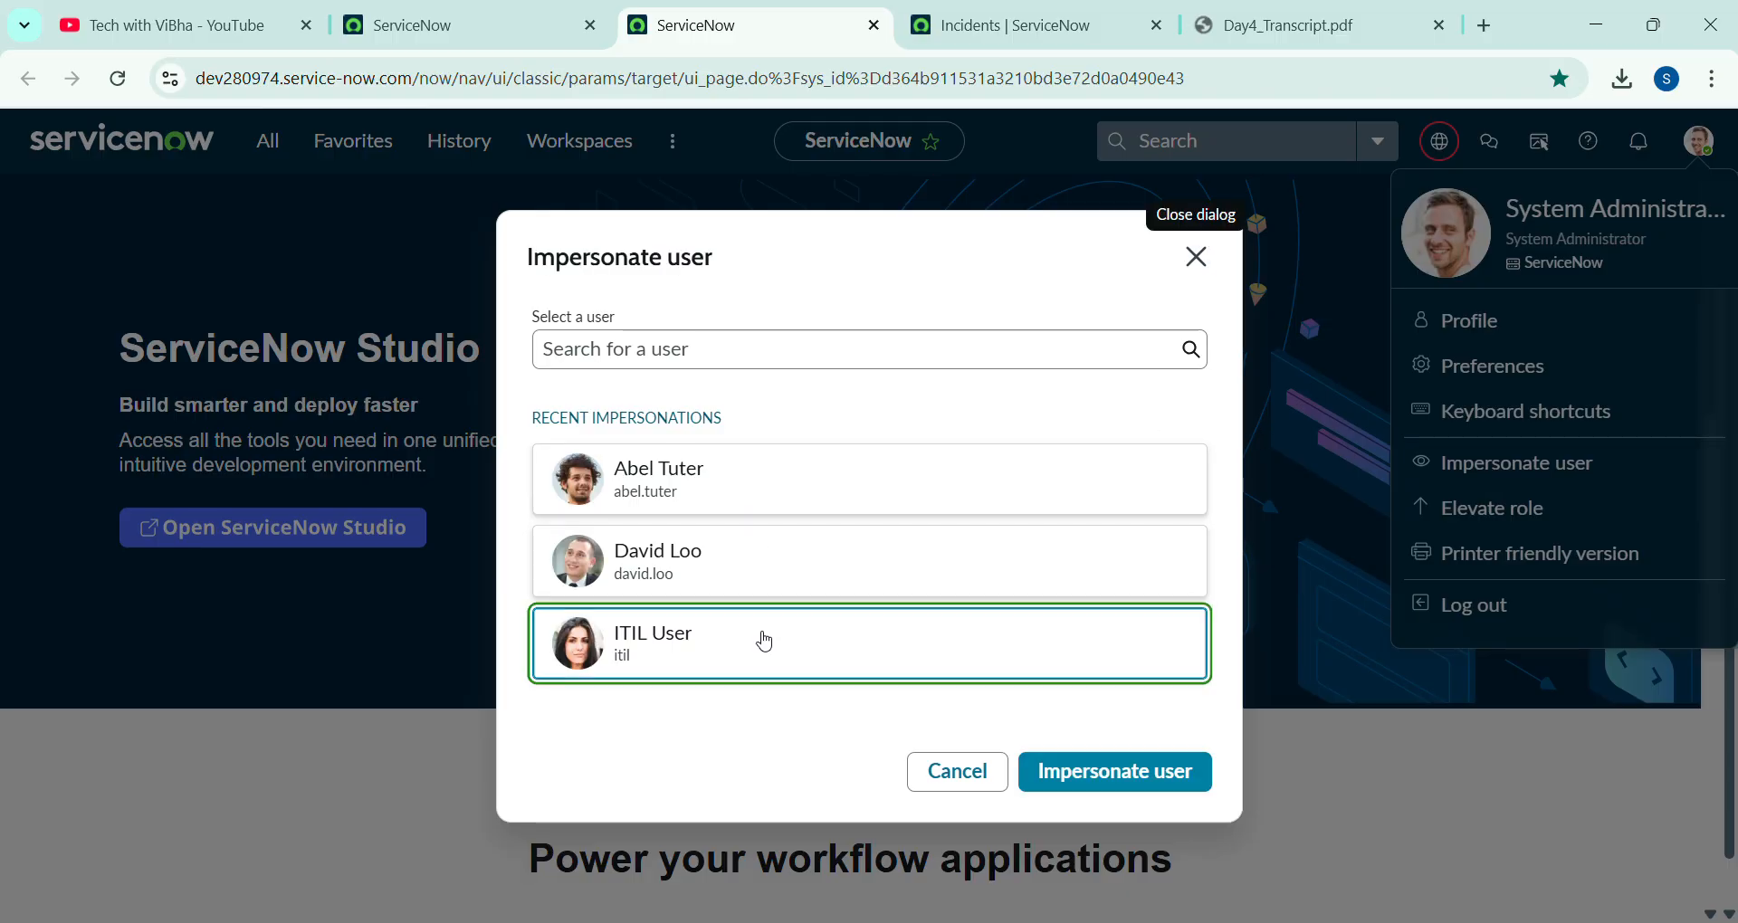
{"action": "left_click", "coordinate": [1083, 777]}
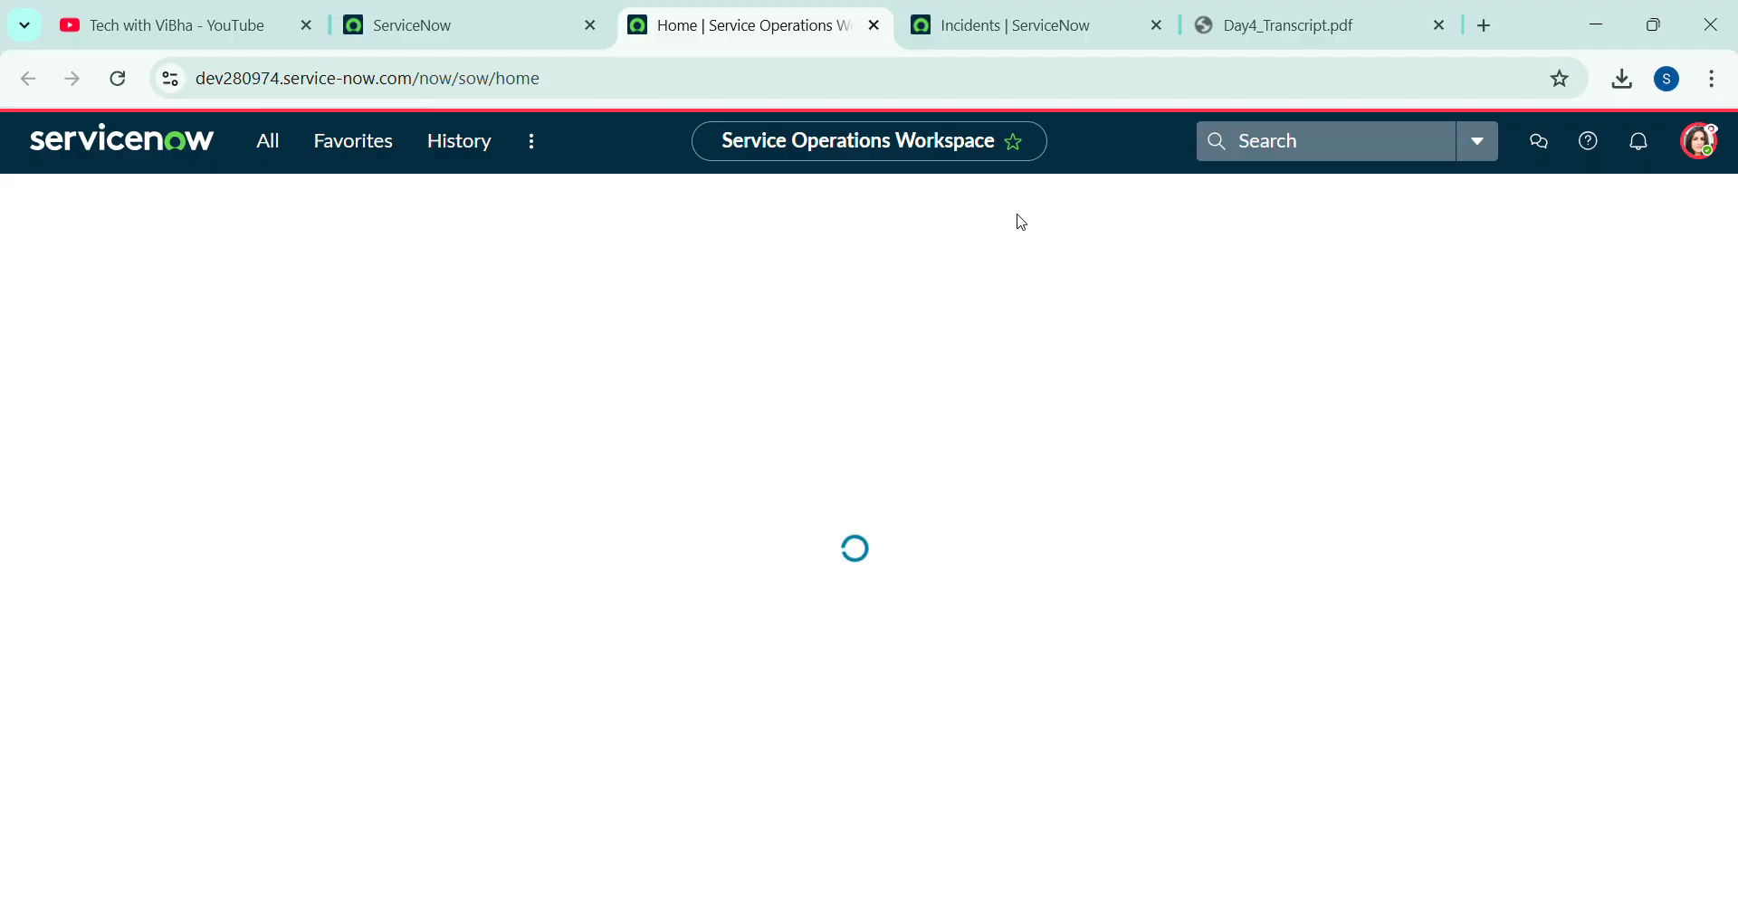
Reload the incident list under the impersonated account and examine all of its columns
{"action": "left_click", "coordinate": [996, 24]}
{"action": "left_click", "coordinate": [118, 79]}
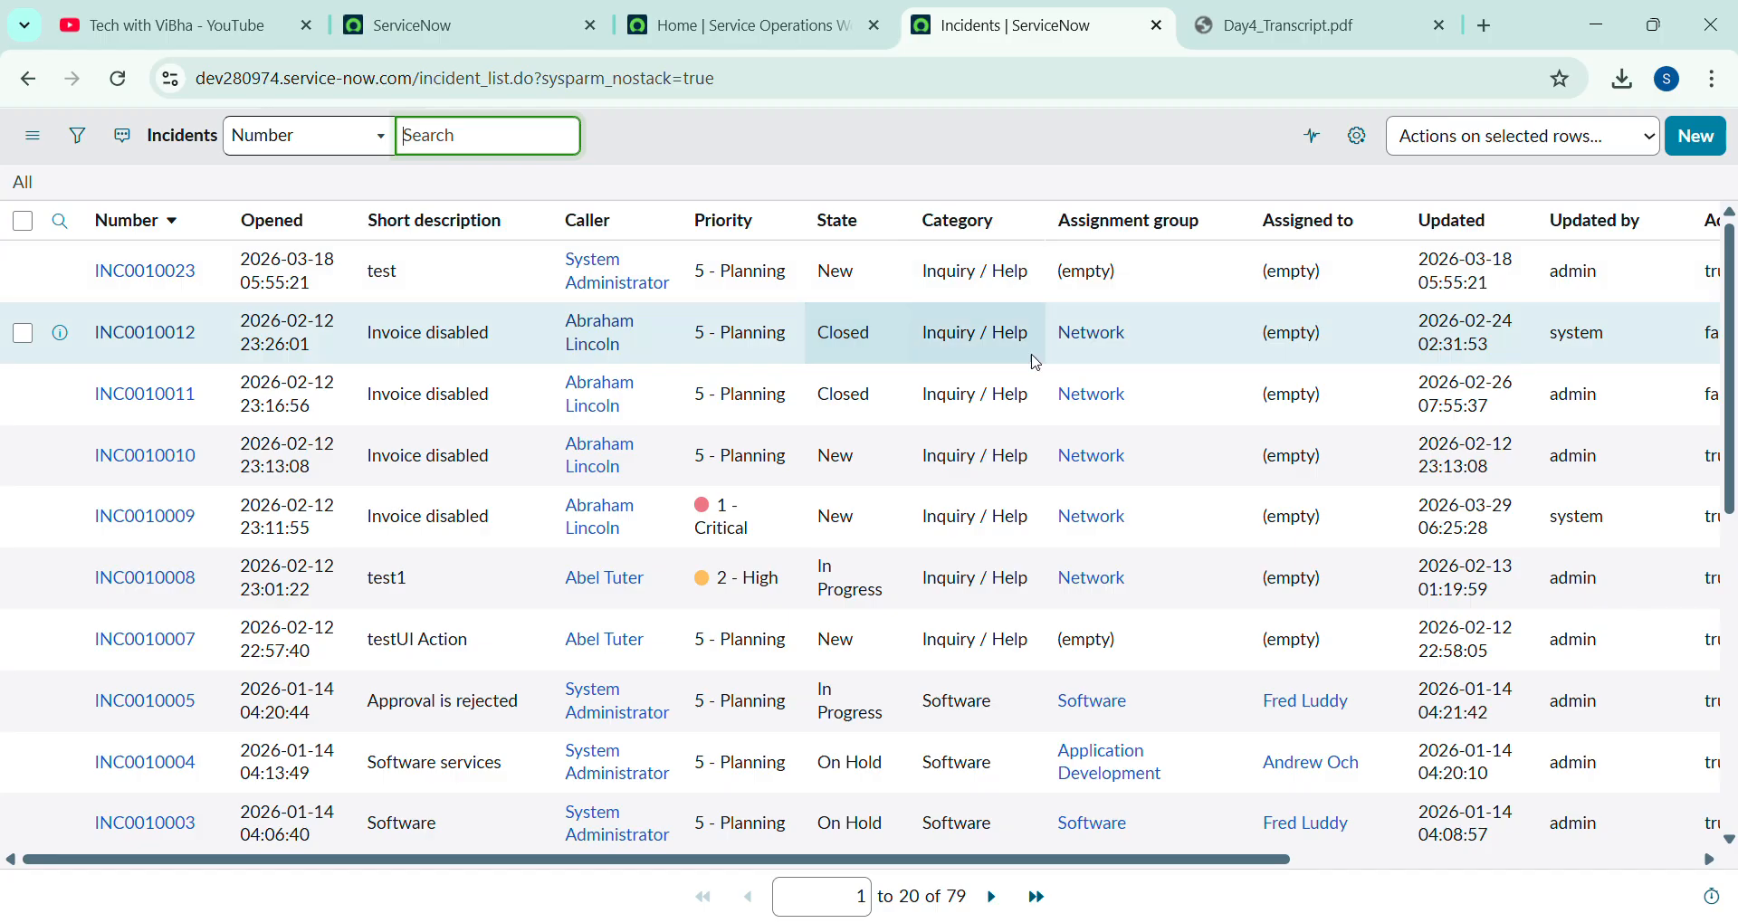
{"action": "scroll", "coordinate": [1223, 455], "scroll_direction": "right", "scroll_amount": 5}
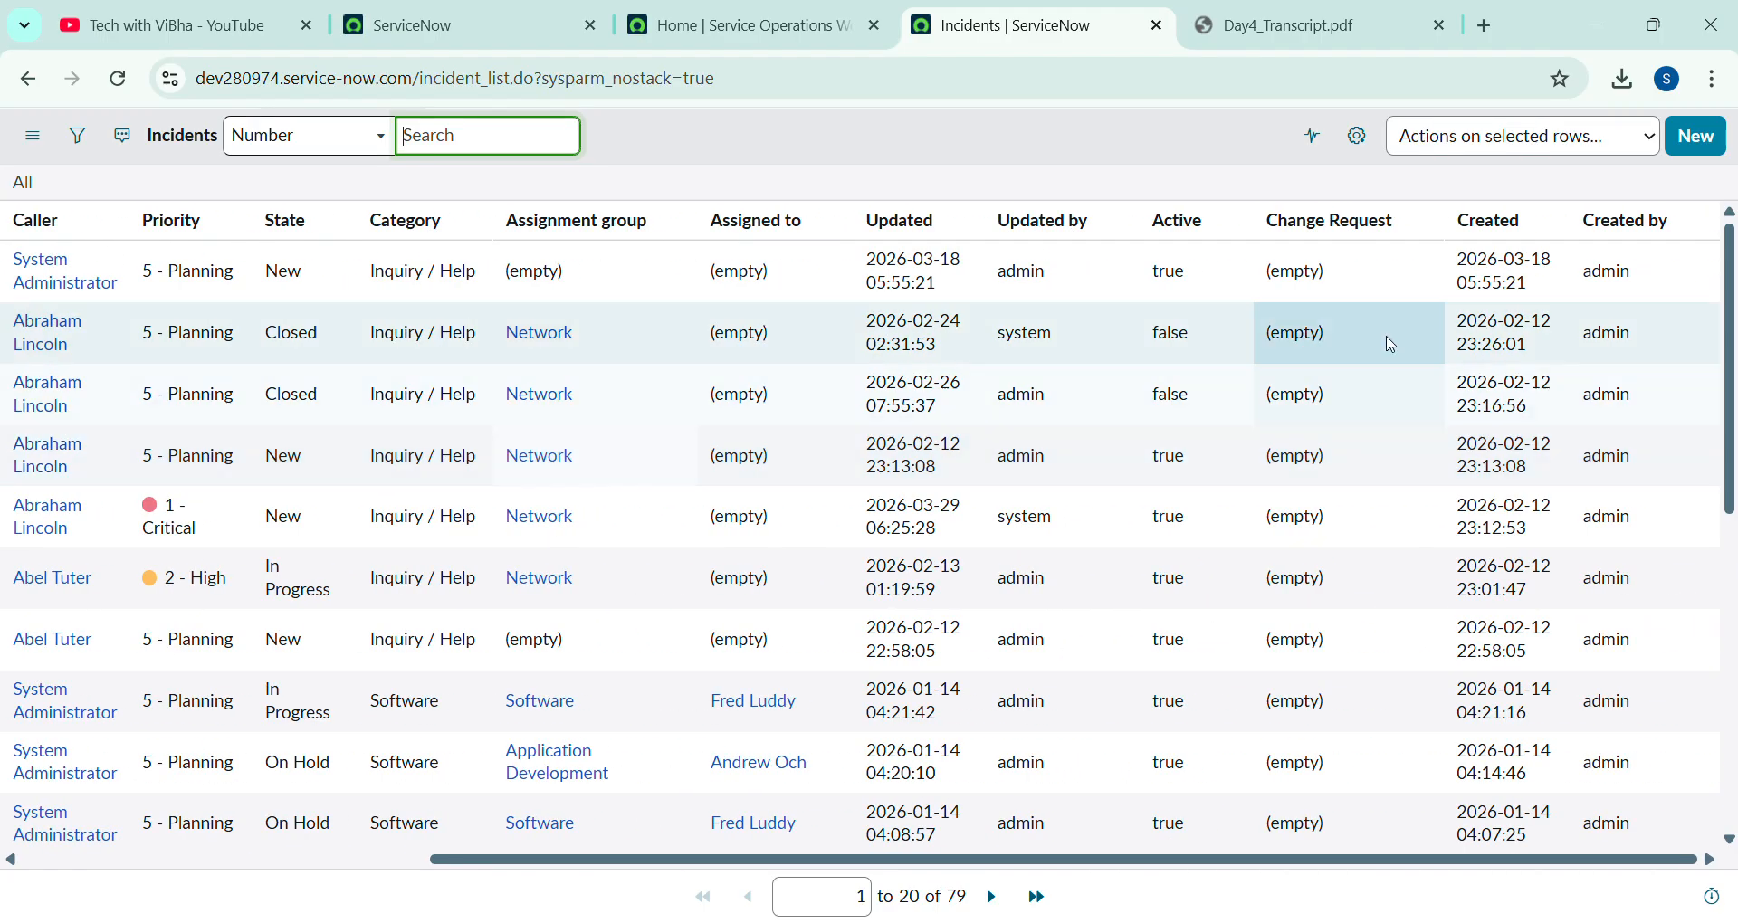
{"action": "scroll", "coordinate": [892, 479], "scroll_direction": "left", "scroll_amount": 5}
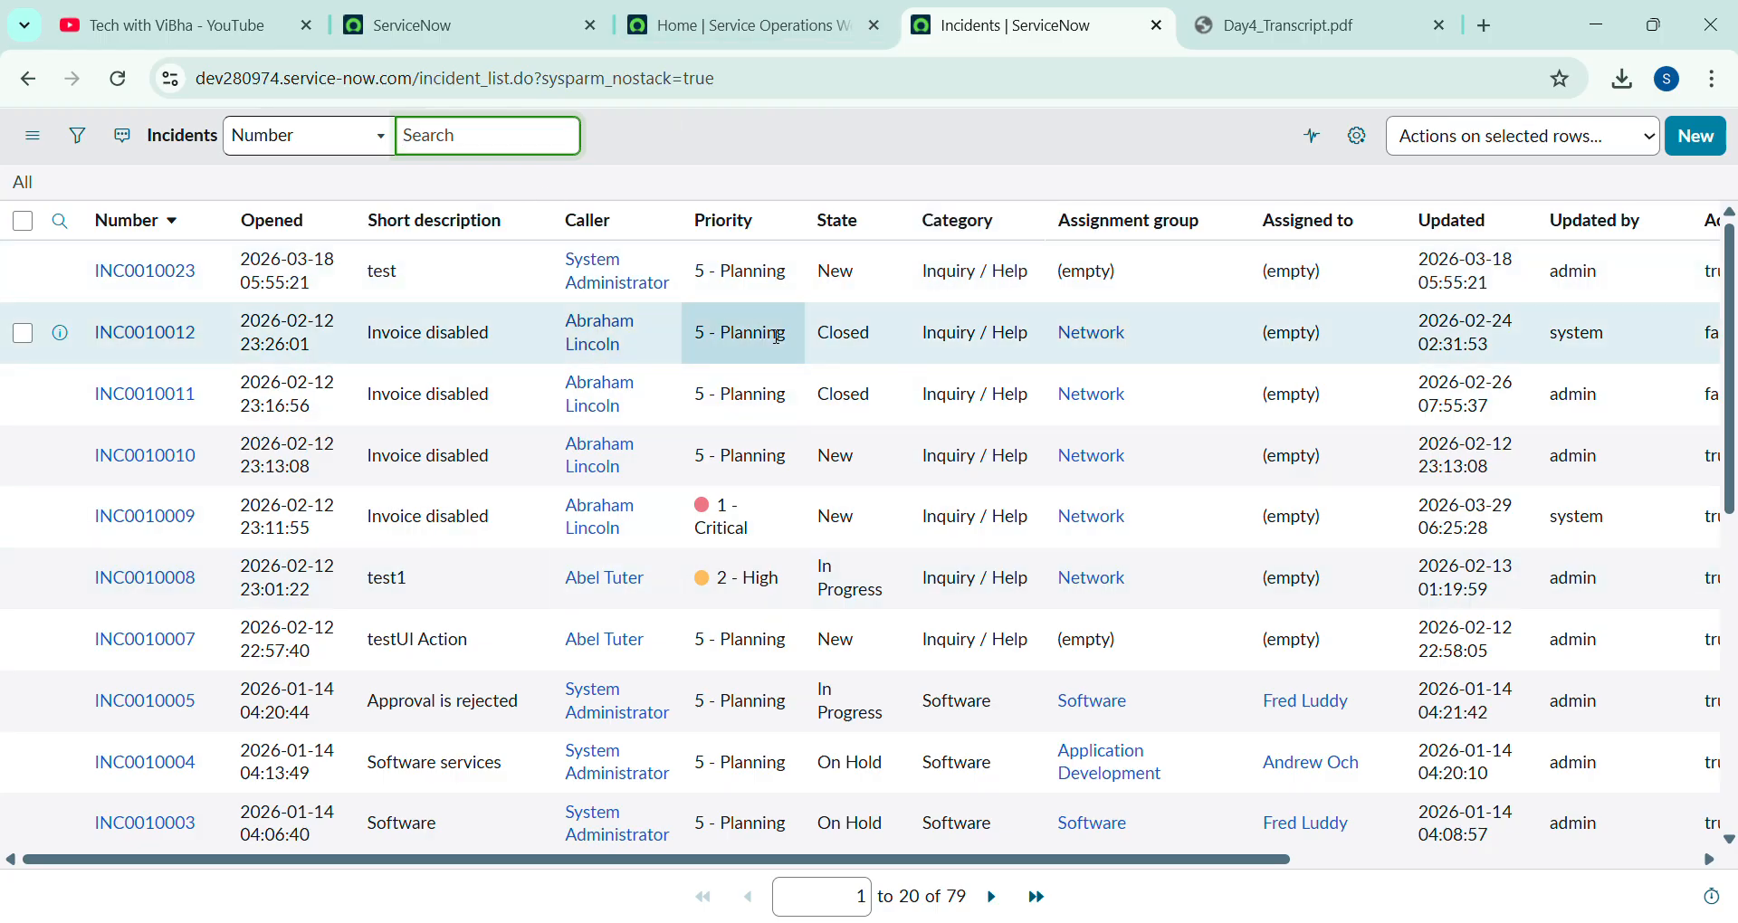
End the ITIL User impersonation and reload the incident list as System Administrator
{"action": "left_click", "coordinate": [784, 28]}
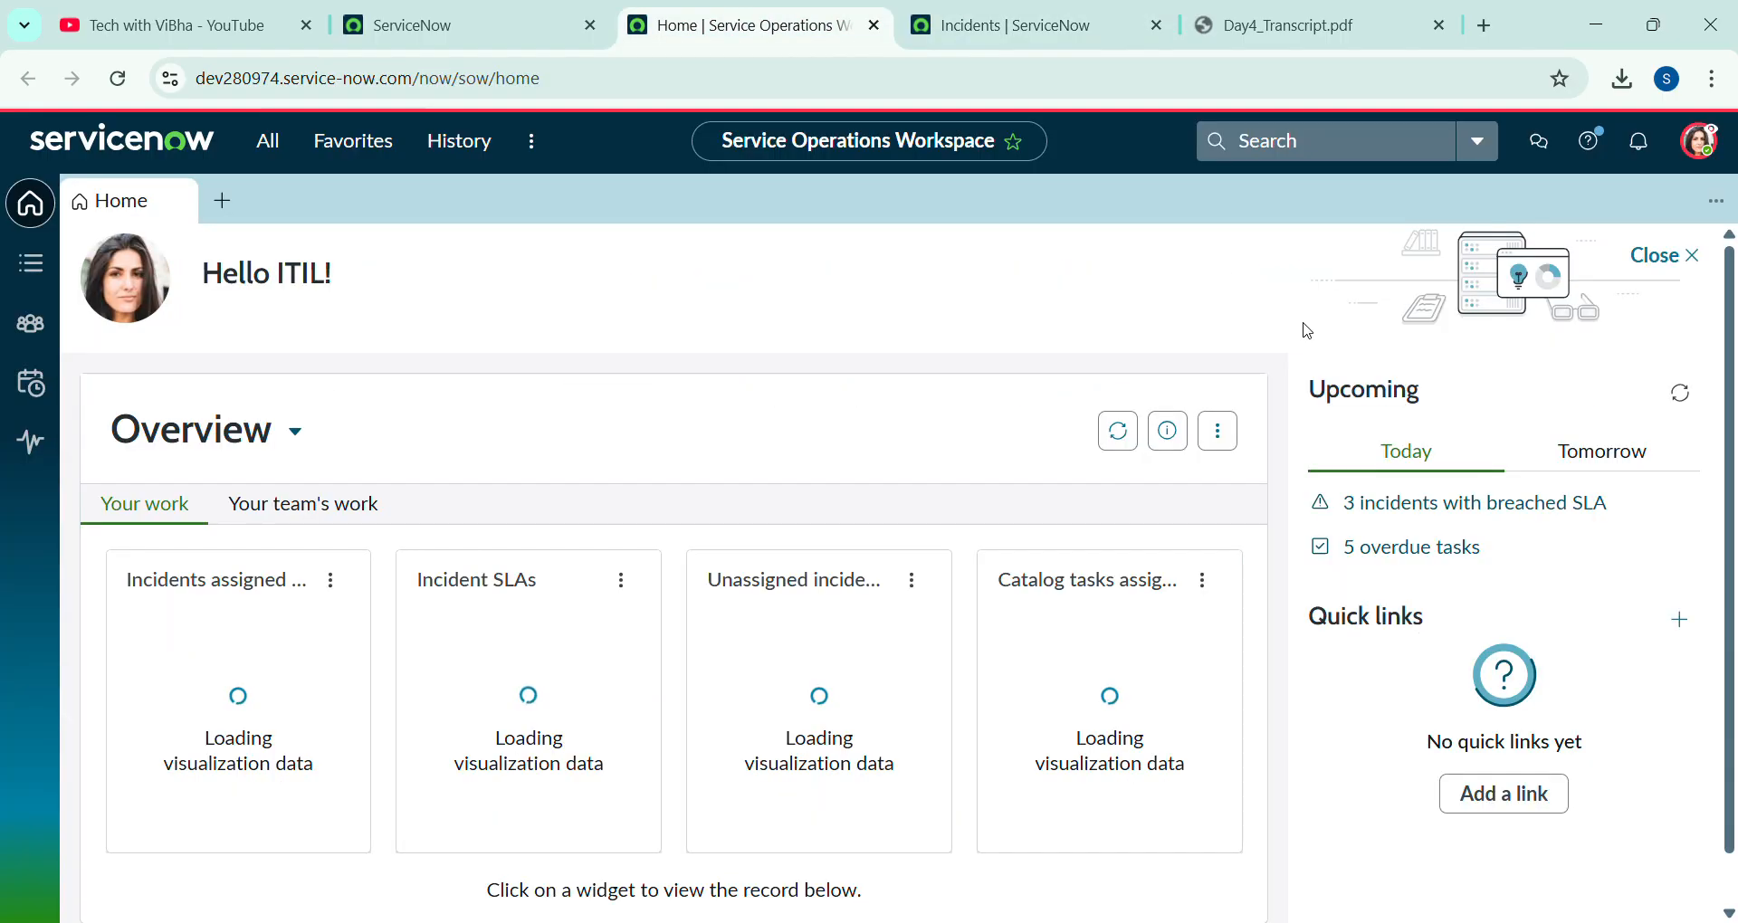
{"action": "left_click", "coordinate": [1703, 142]}
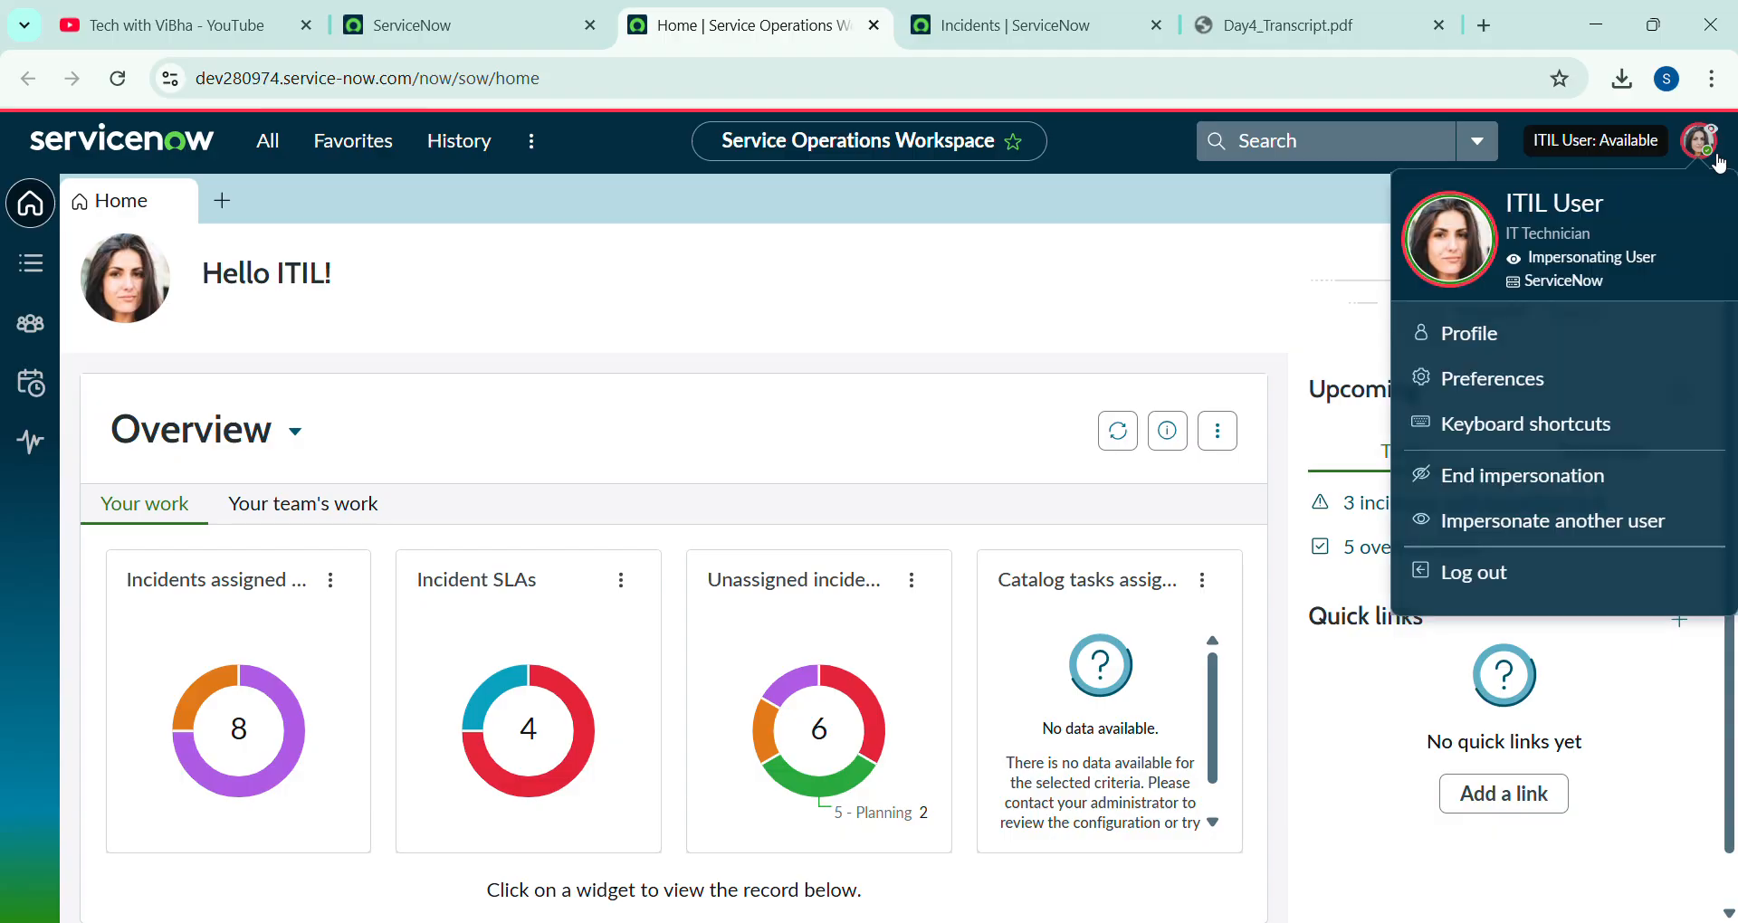
{"action": "left_click", "coordinate": [1515, 479]}
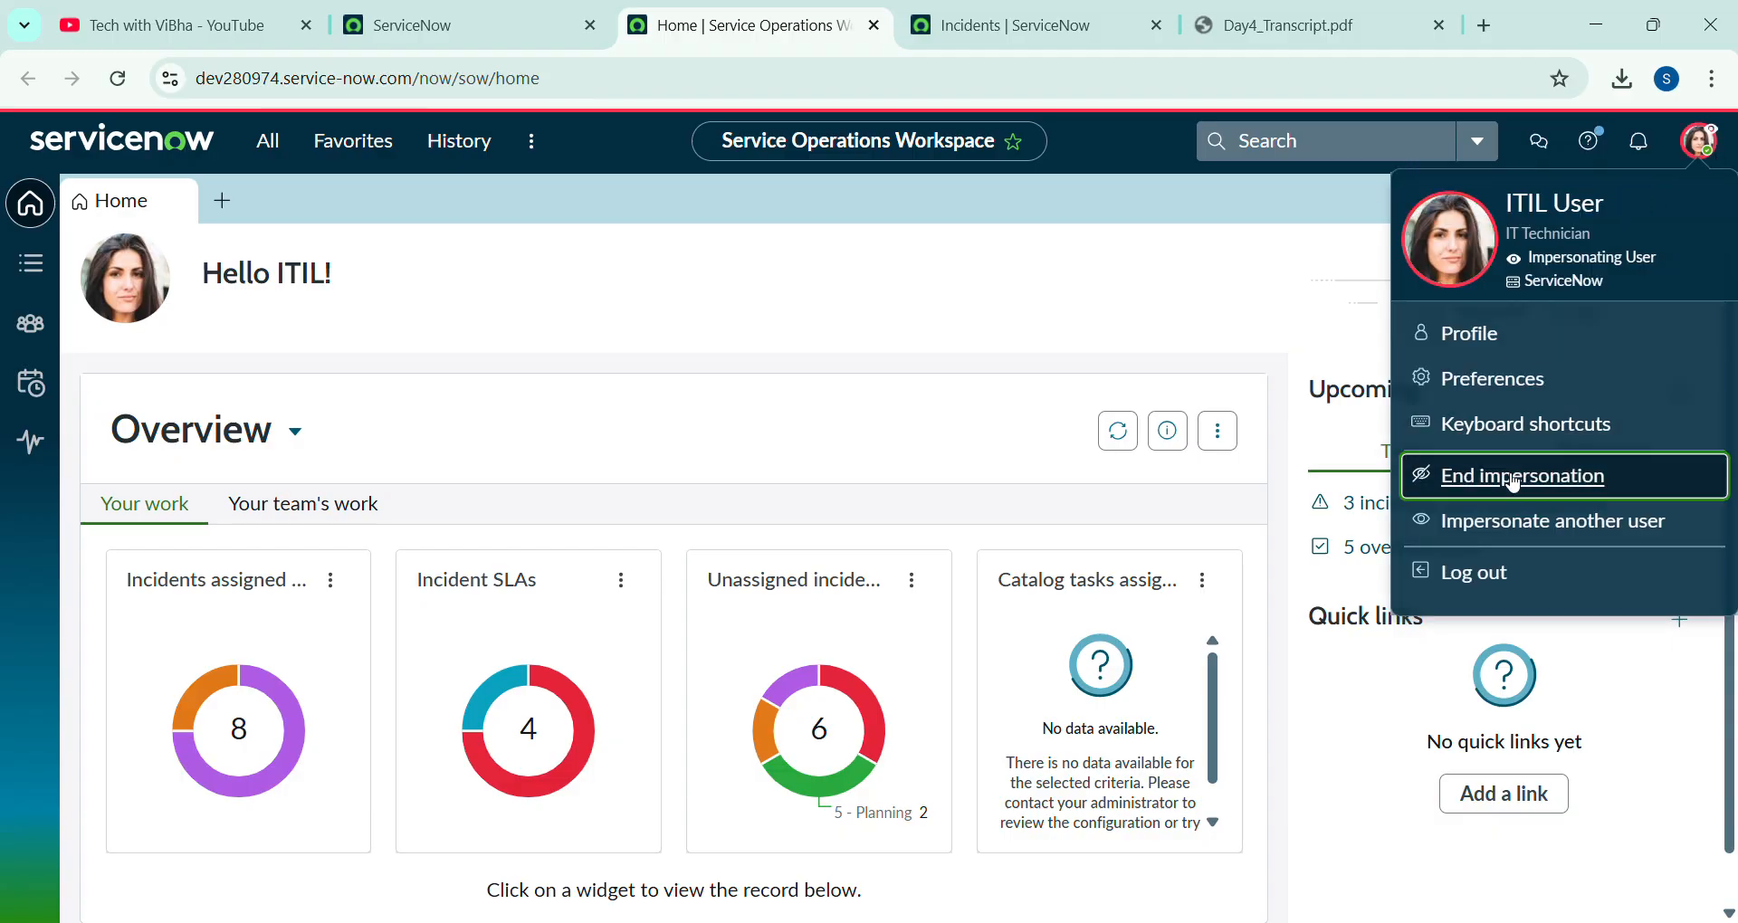
{"action": "left_click", "coordinate": [1023, 25]}
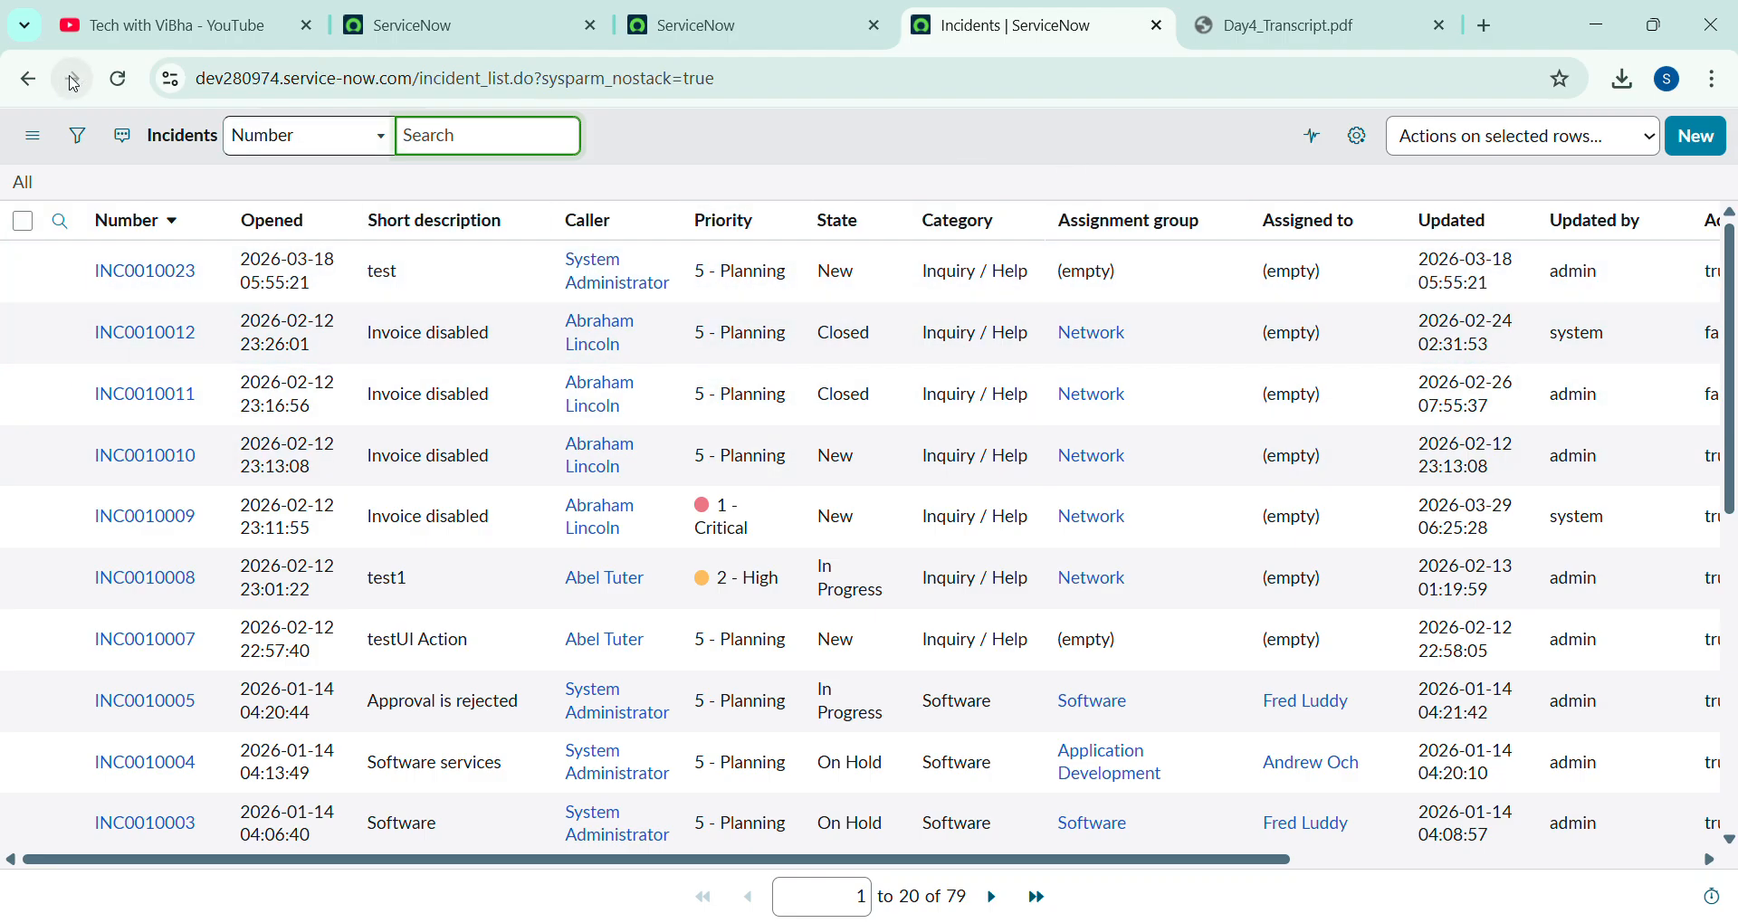
{"action": "left_click", "coordinate": [119, 80]}
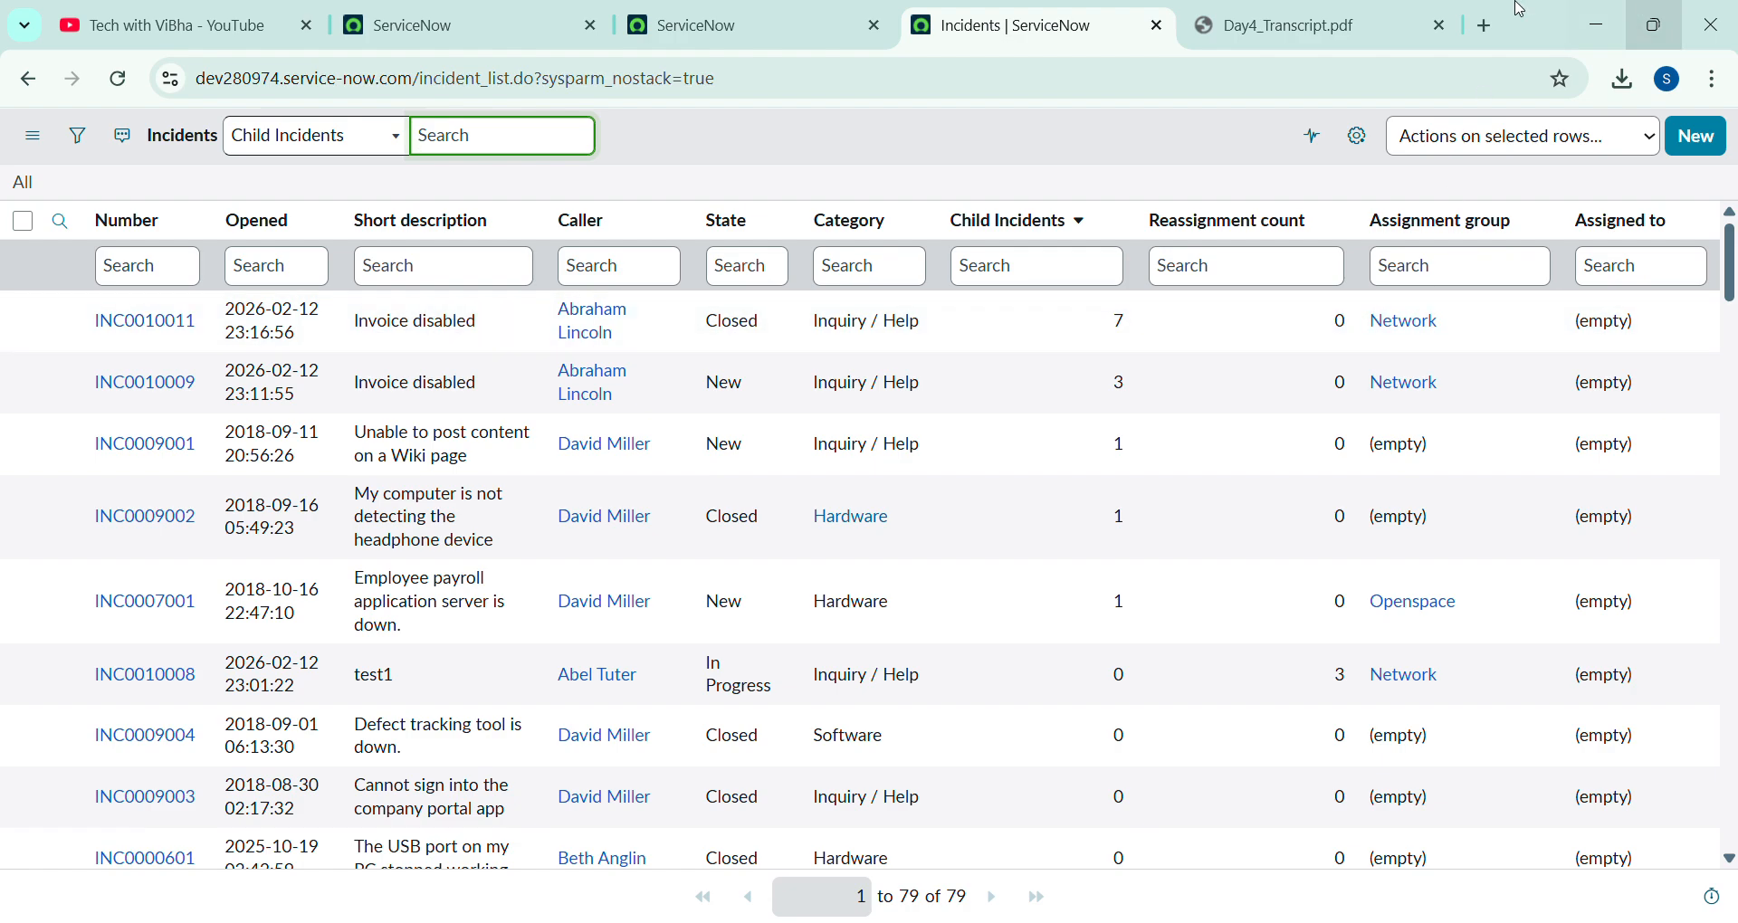
Read the Configure List Layout section in Day4_Transcript.pdf, enlarging the page and highlighting the words on administrator-level action
{"action": "left_click", "coordinate": [1281, 25]}
{"action": "scroll", "coordinate": [927, 595], "scroll_direction": "down", "scroll_amount": 9}
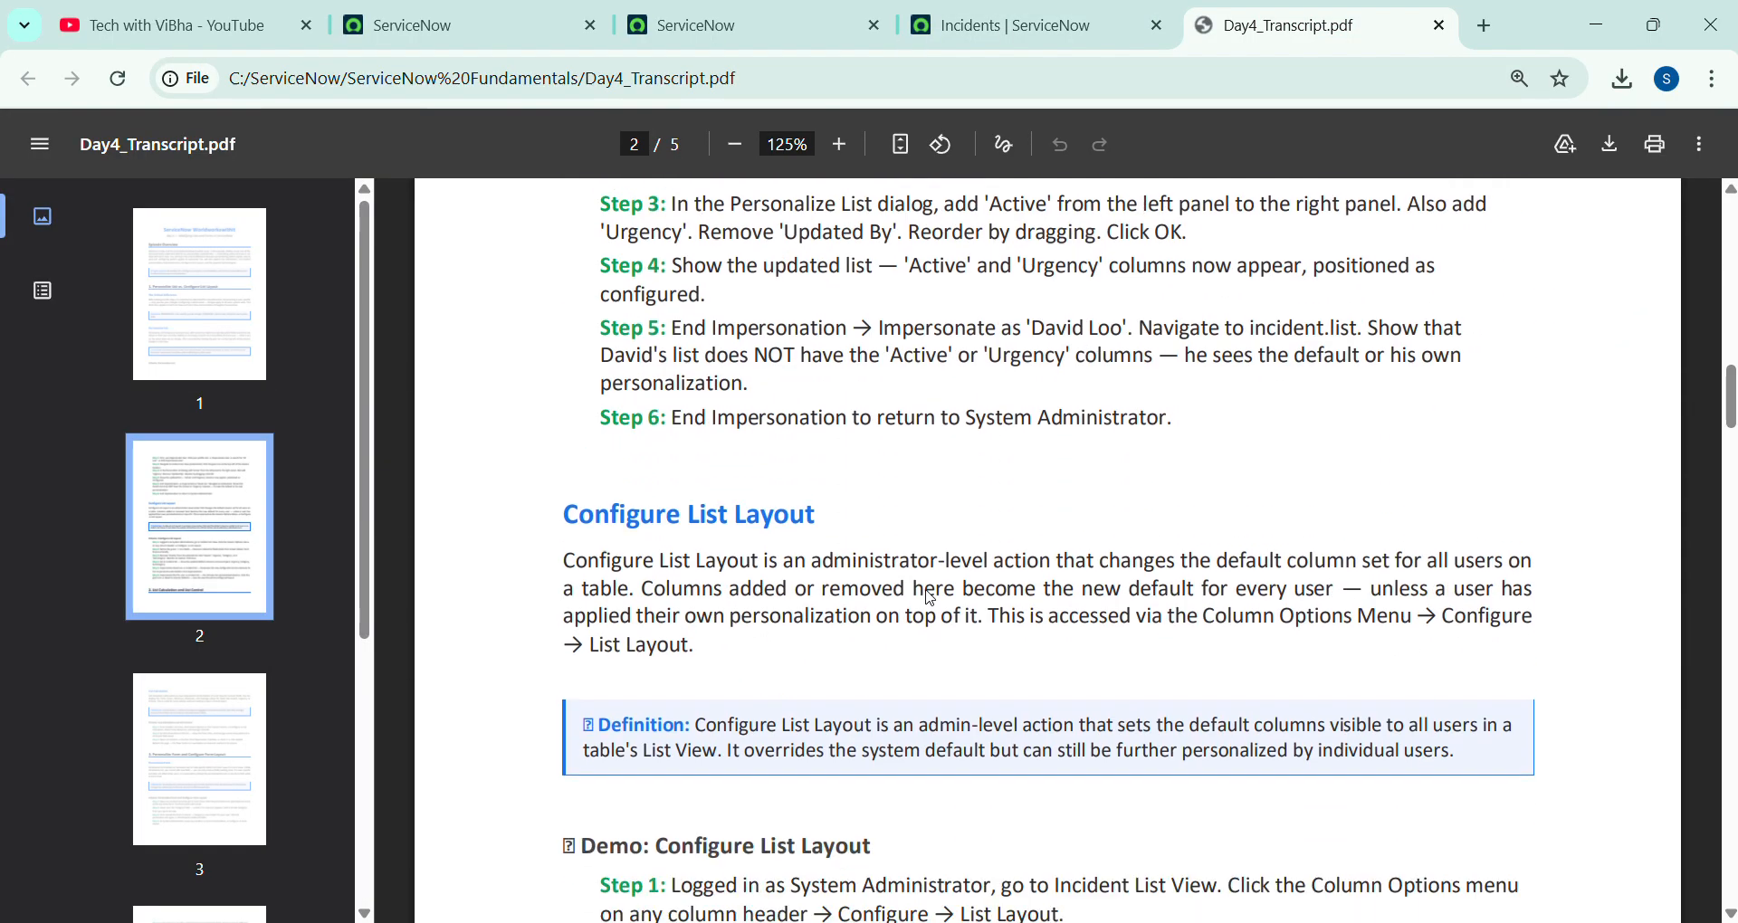
{"action": "scroll", "coordinate": [930, 597], "scroll_direction": "up", "scroll_amount": 3}
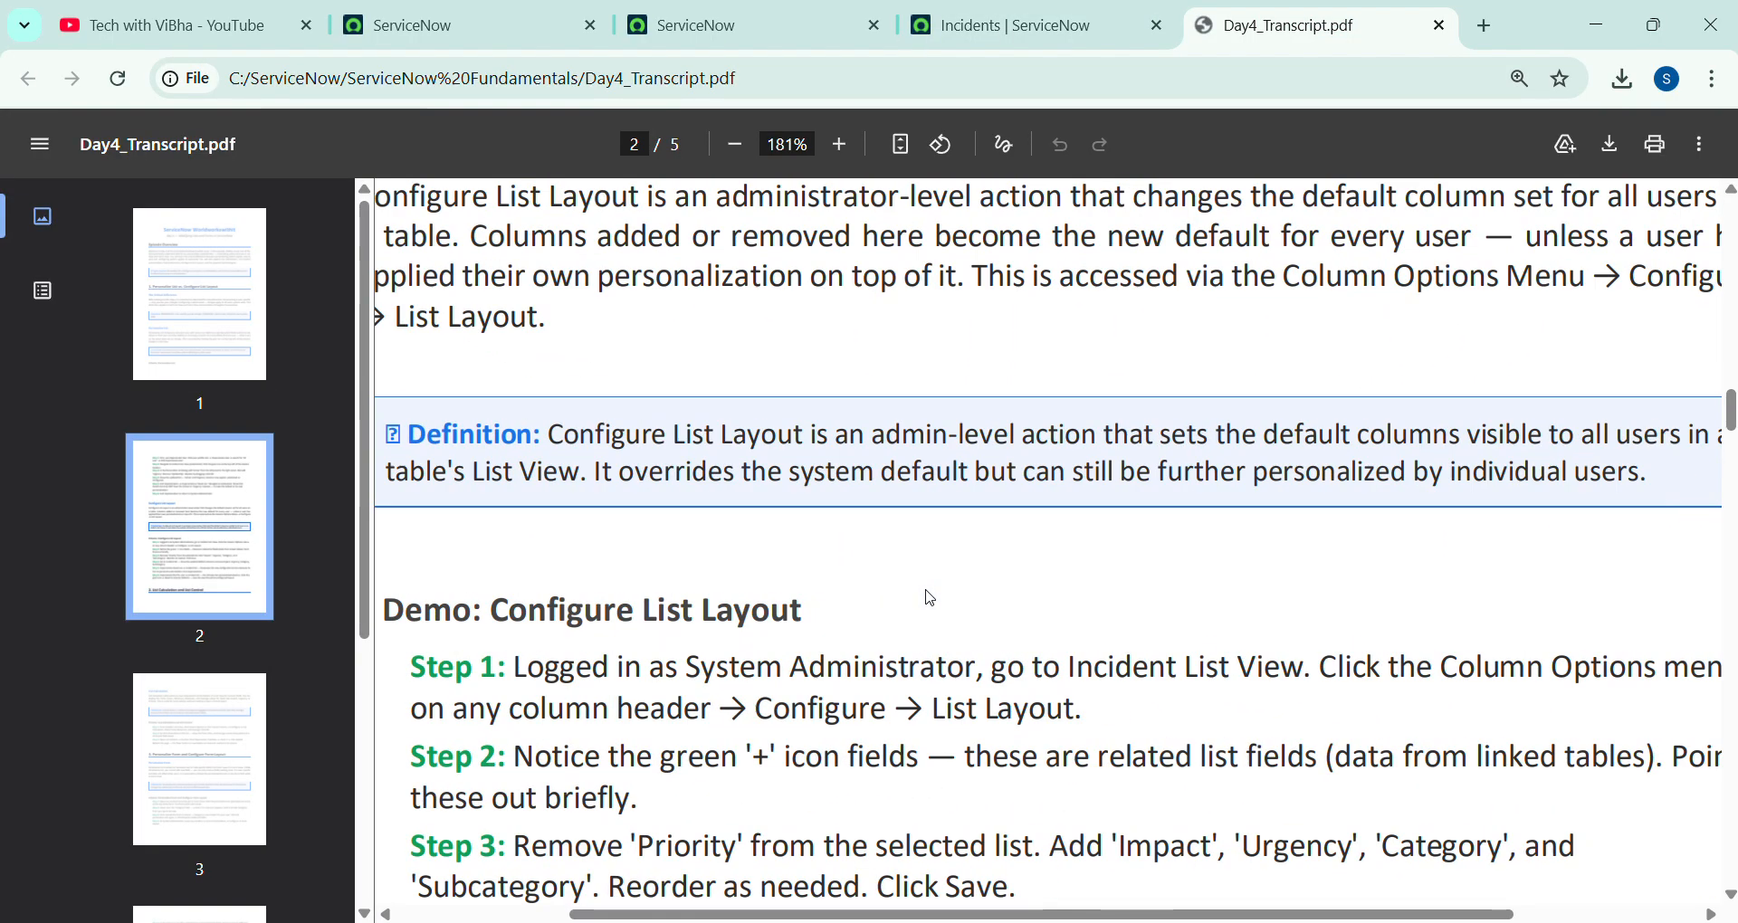
{"action": "scroll", "coordinate": [979, 671], "scroll_direction": "down", "scroll_amount": 2}
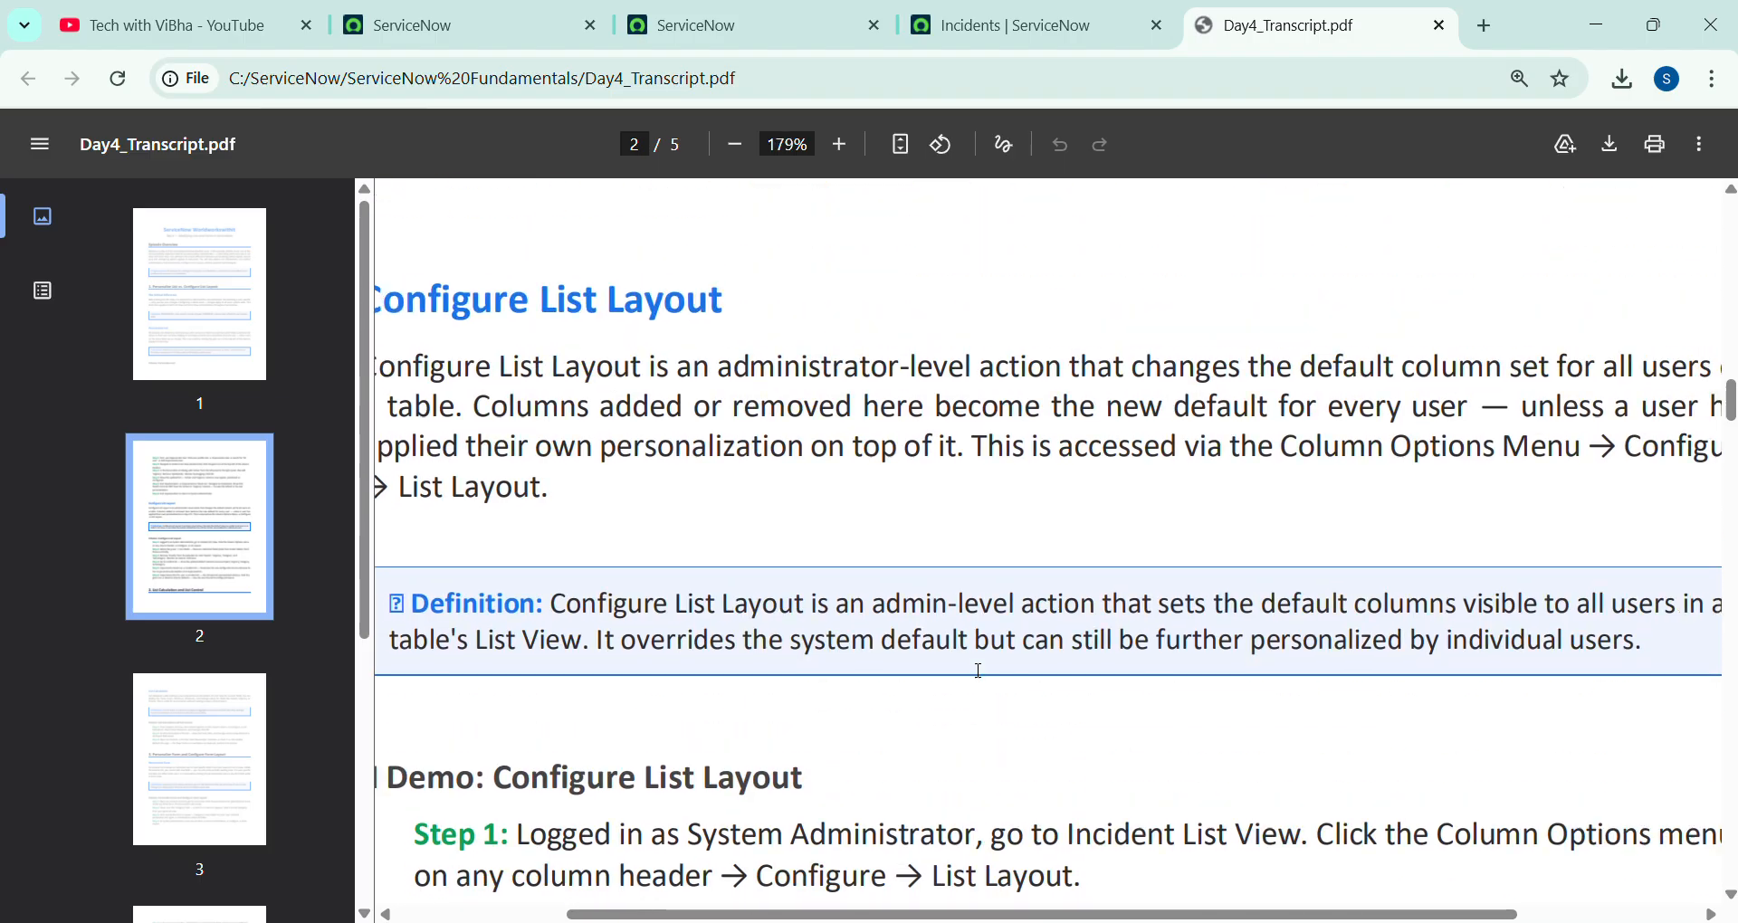
{"action": "scroll", "coordinate": [979, 672], "scroll_direction": "up", "scroll_amount": 1}
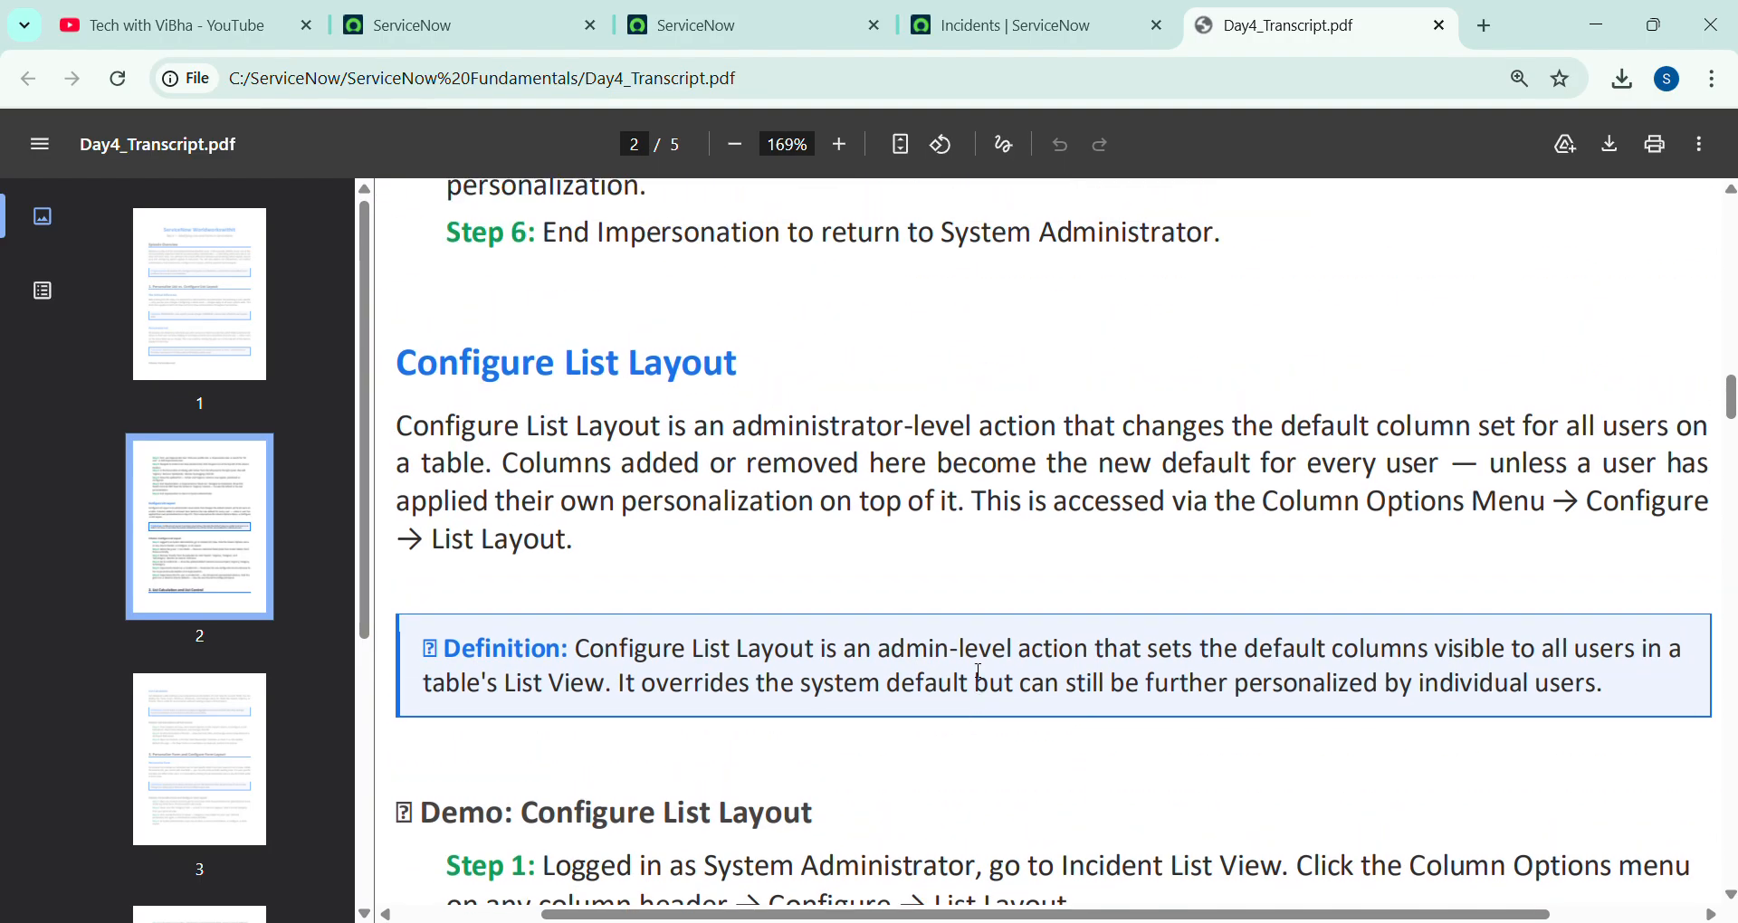
{"action": "scroll", "coordinate": [980, 671], "scroll_direction": "up", "scroll_amount": 3}
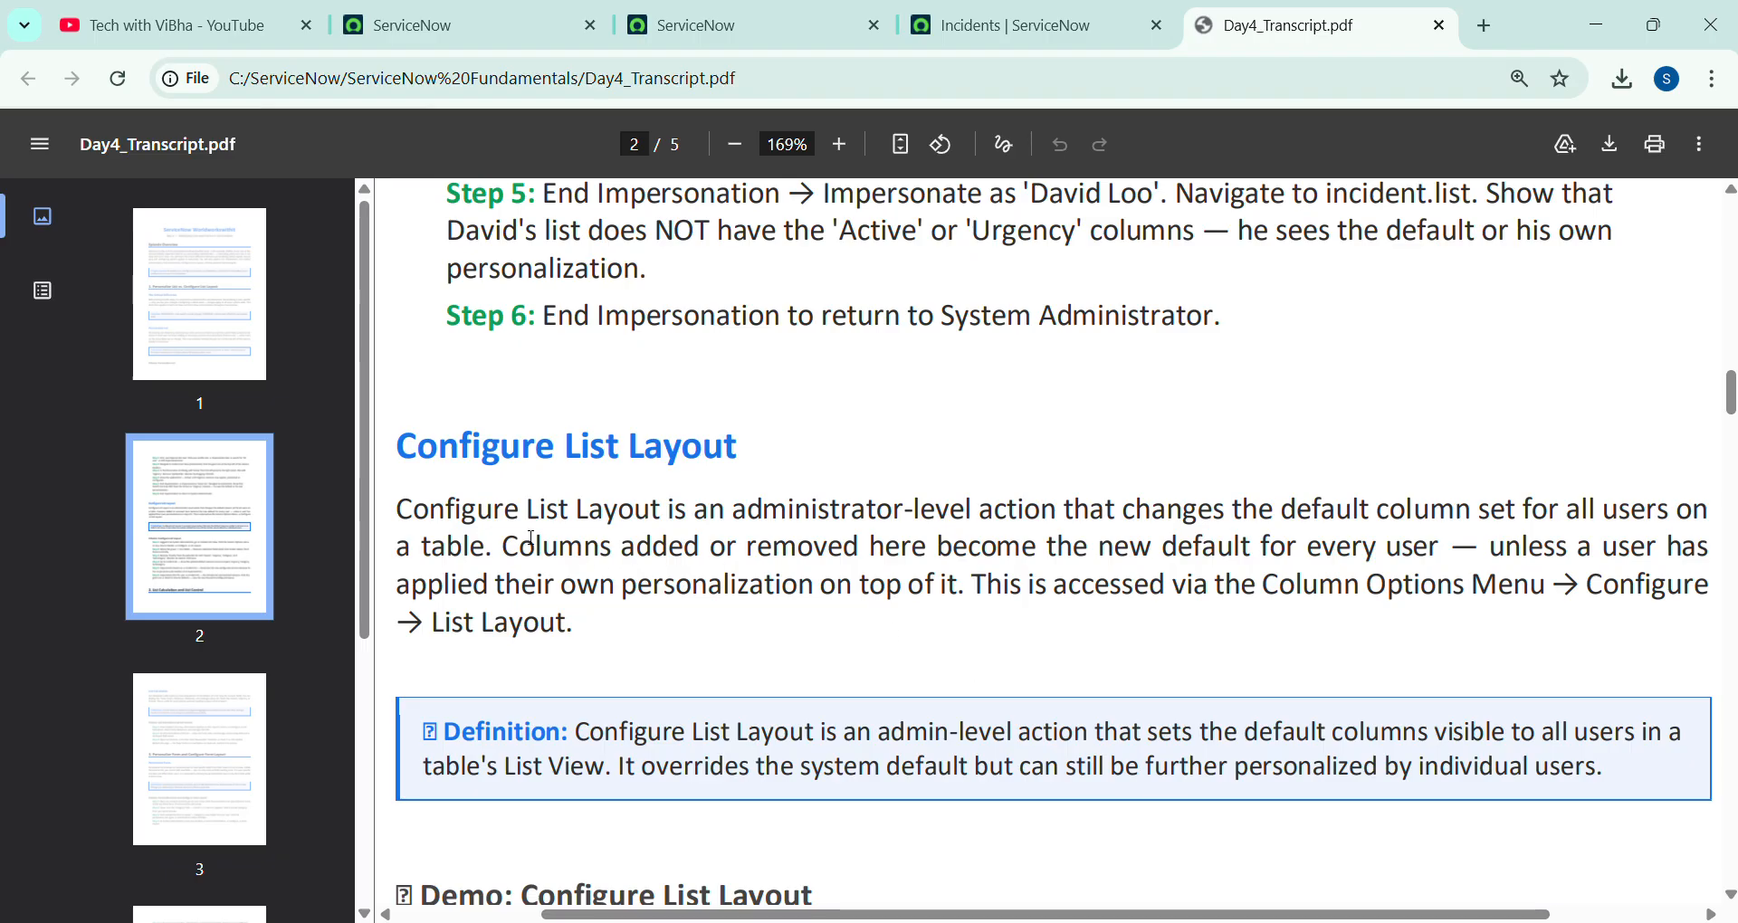
{"action": "left_click_drag", "start_coordinate": [530, 512], "coordinate": [1002, 519]}
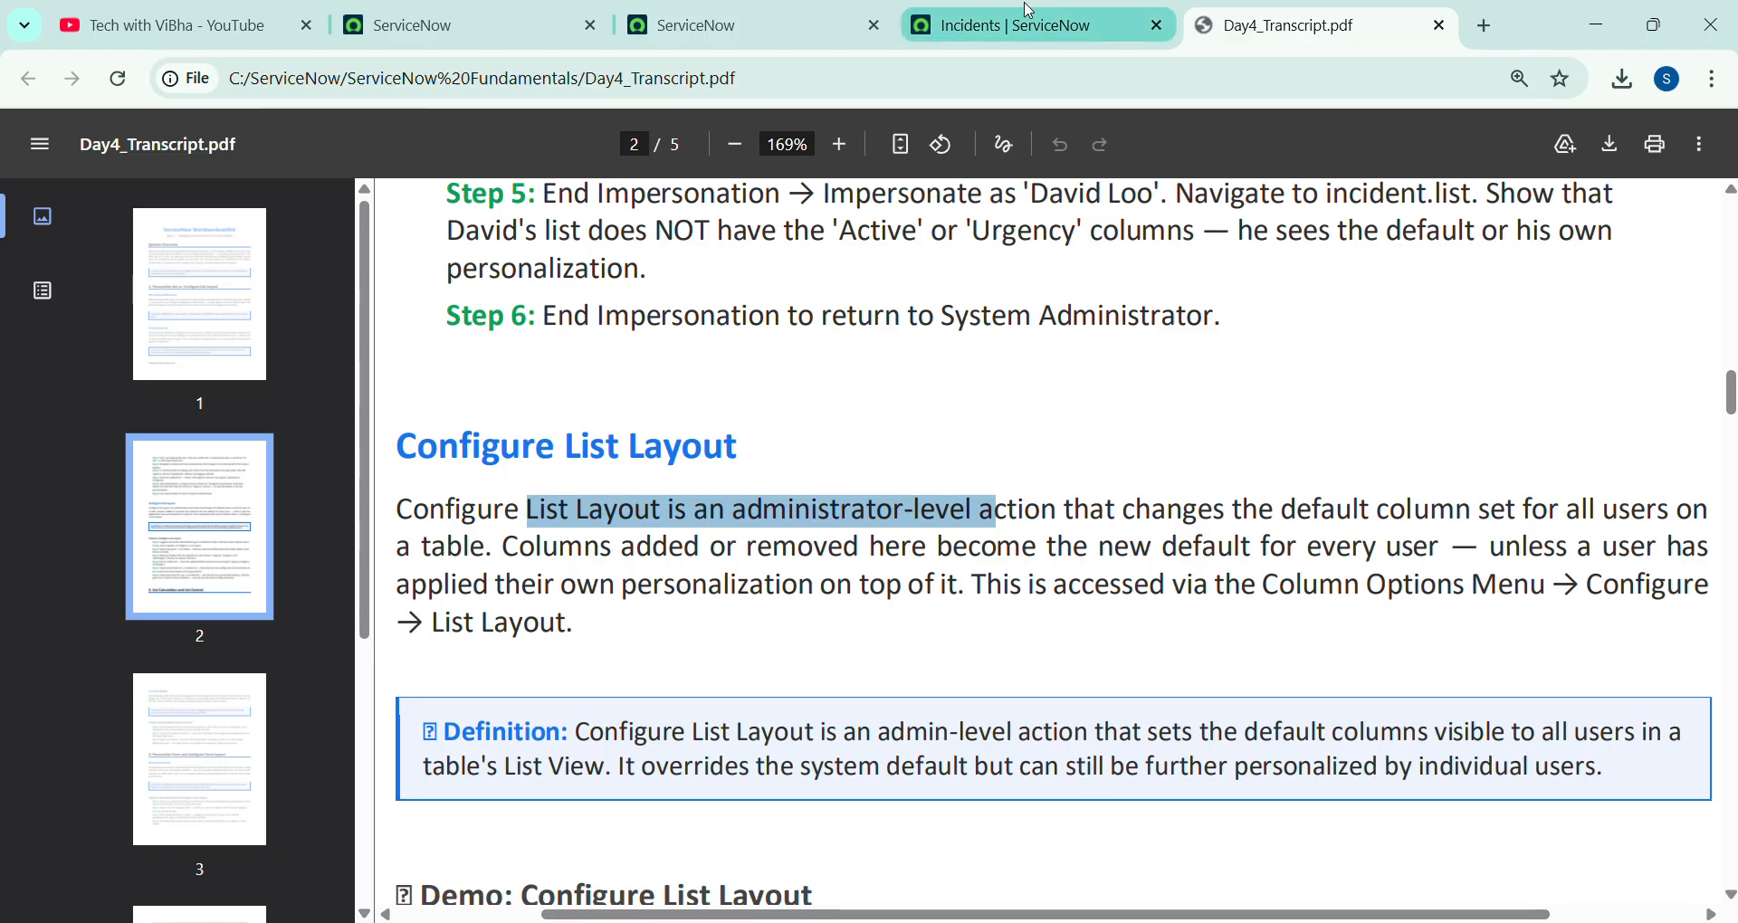
Open the incident table's list layout configuration from the incident list and enable editing of the Default view in Global
{"action": "left_click", "coordinate": [1025, 35]}
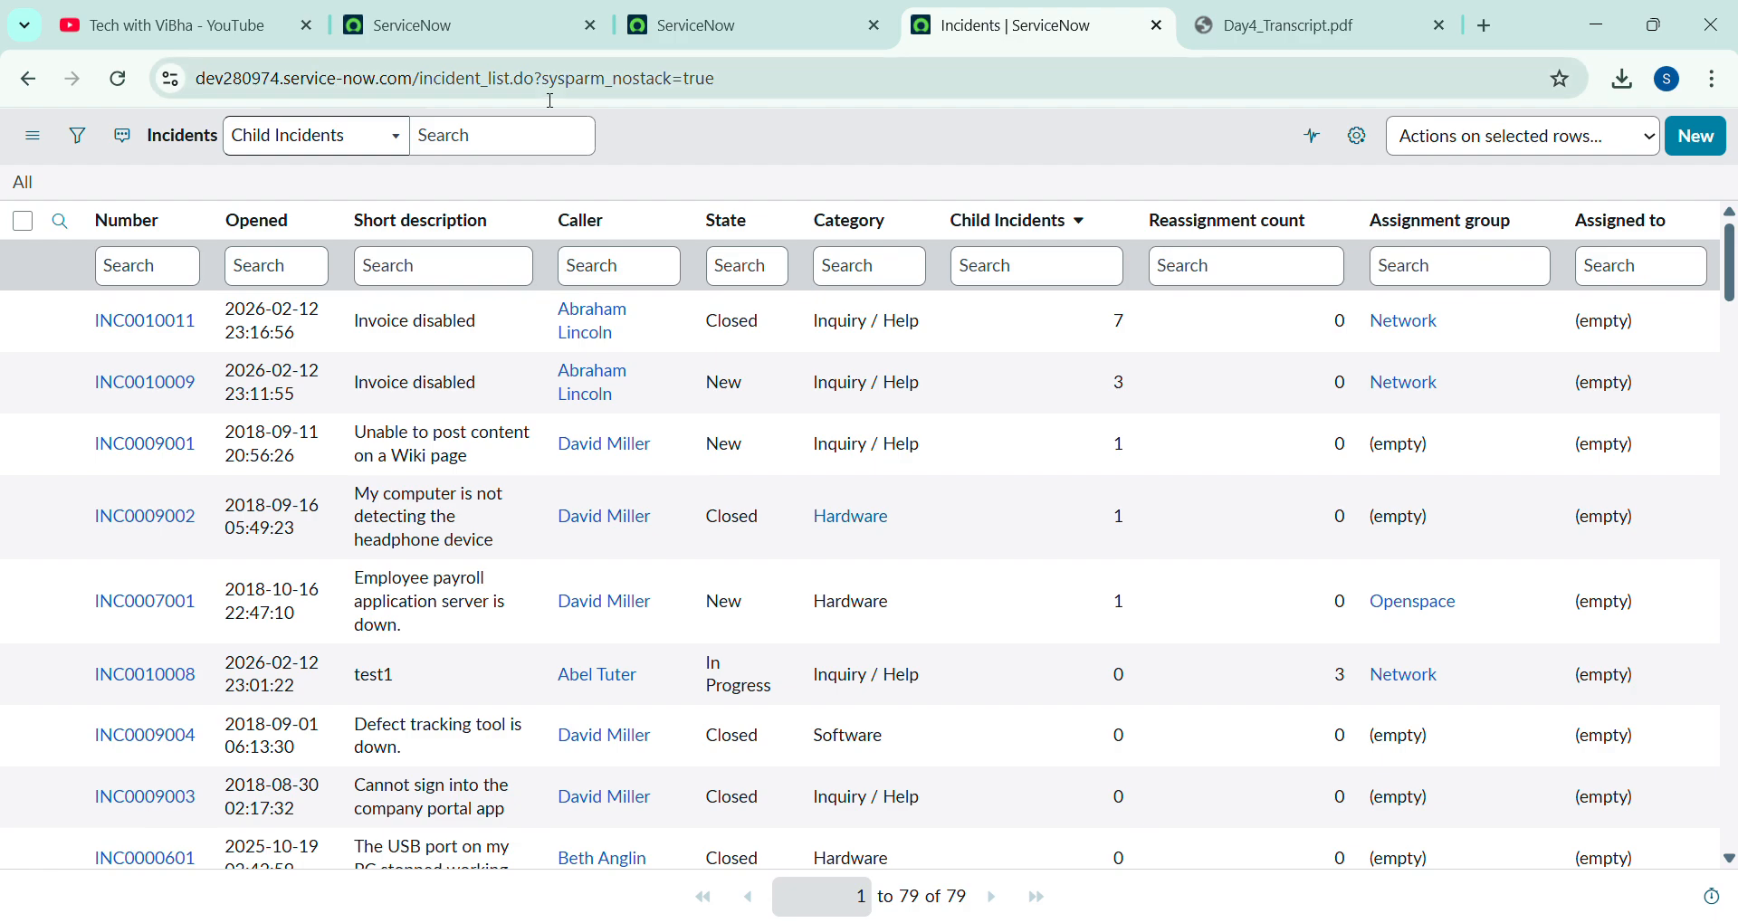
{"action": "left_click", "coordinate": [316, 221]}
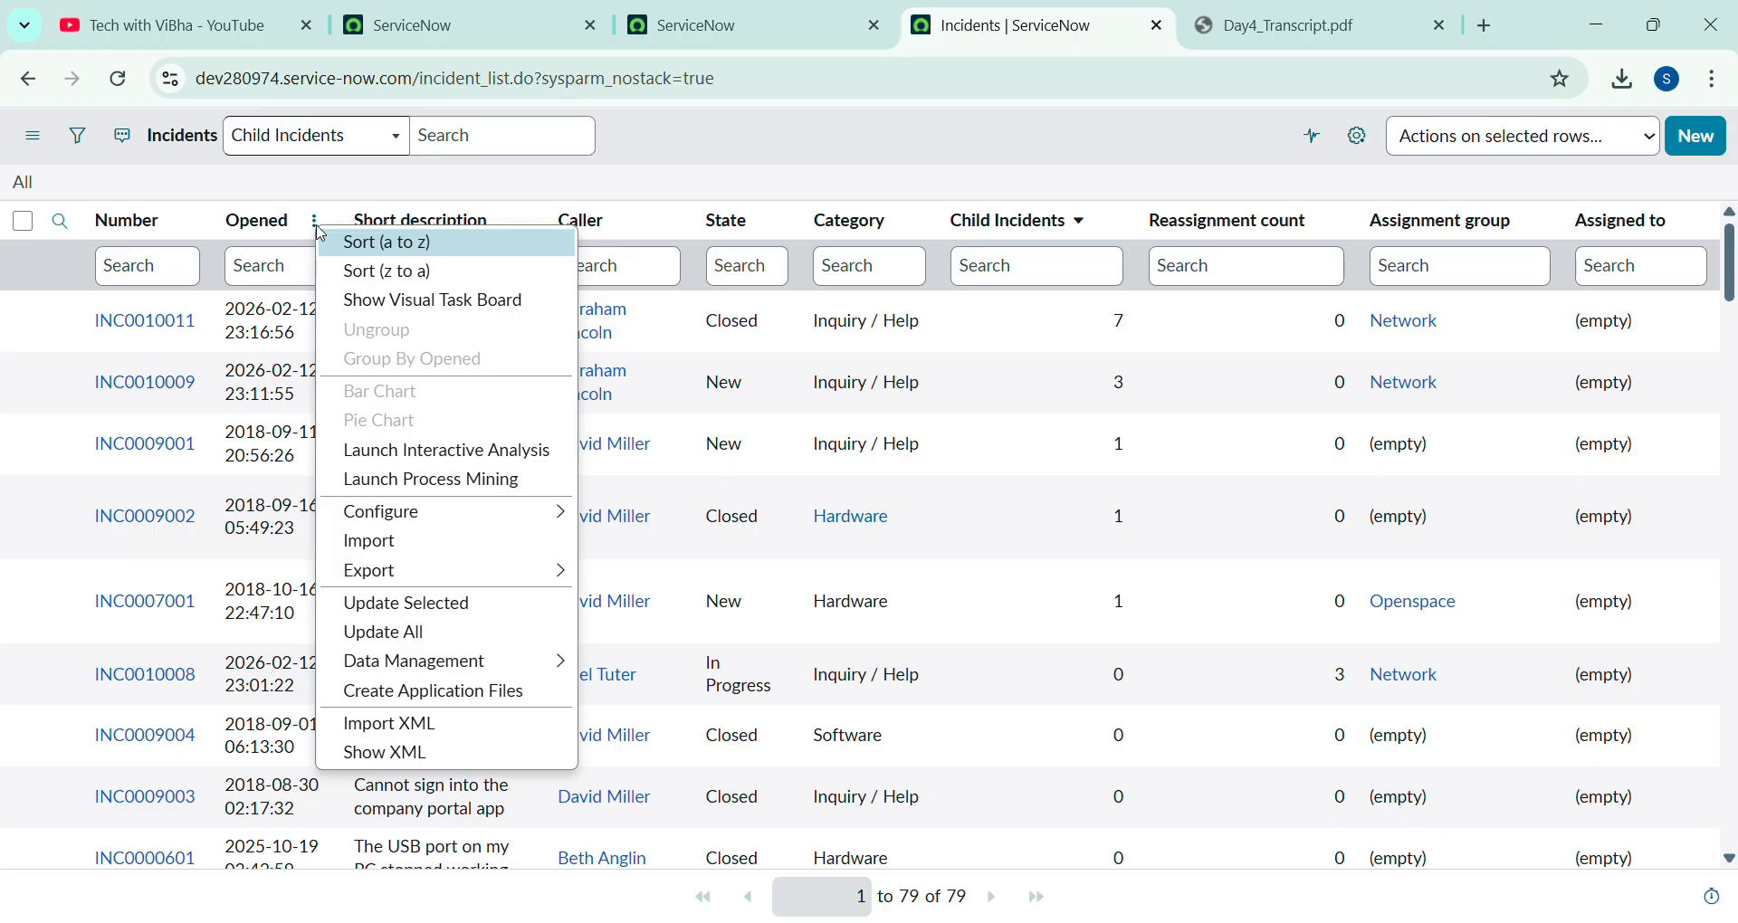
{"action": "mouse_move", "coordinate": [557, 514]}
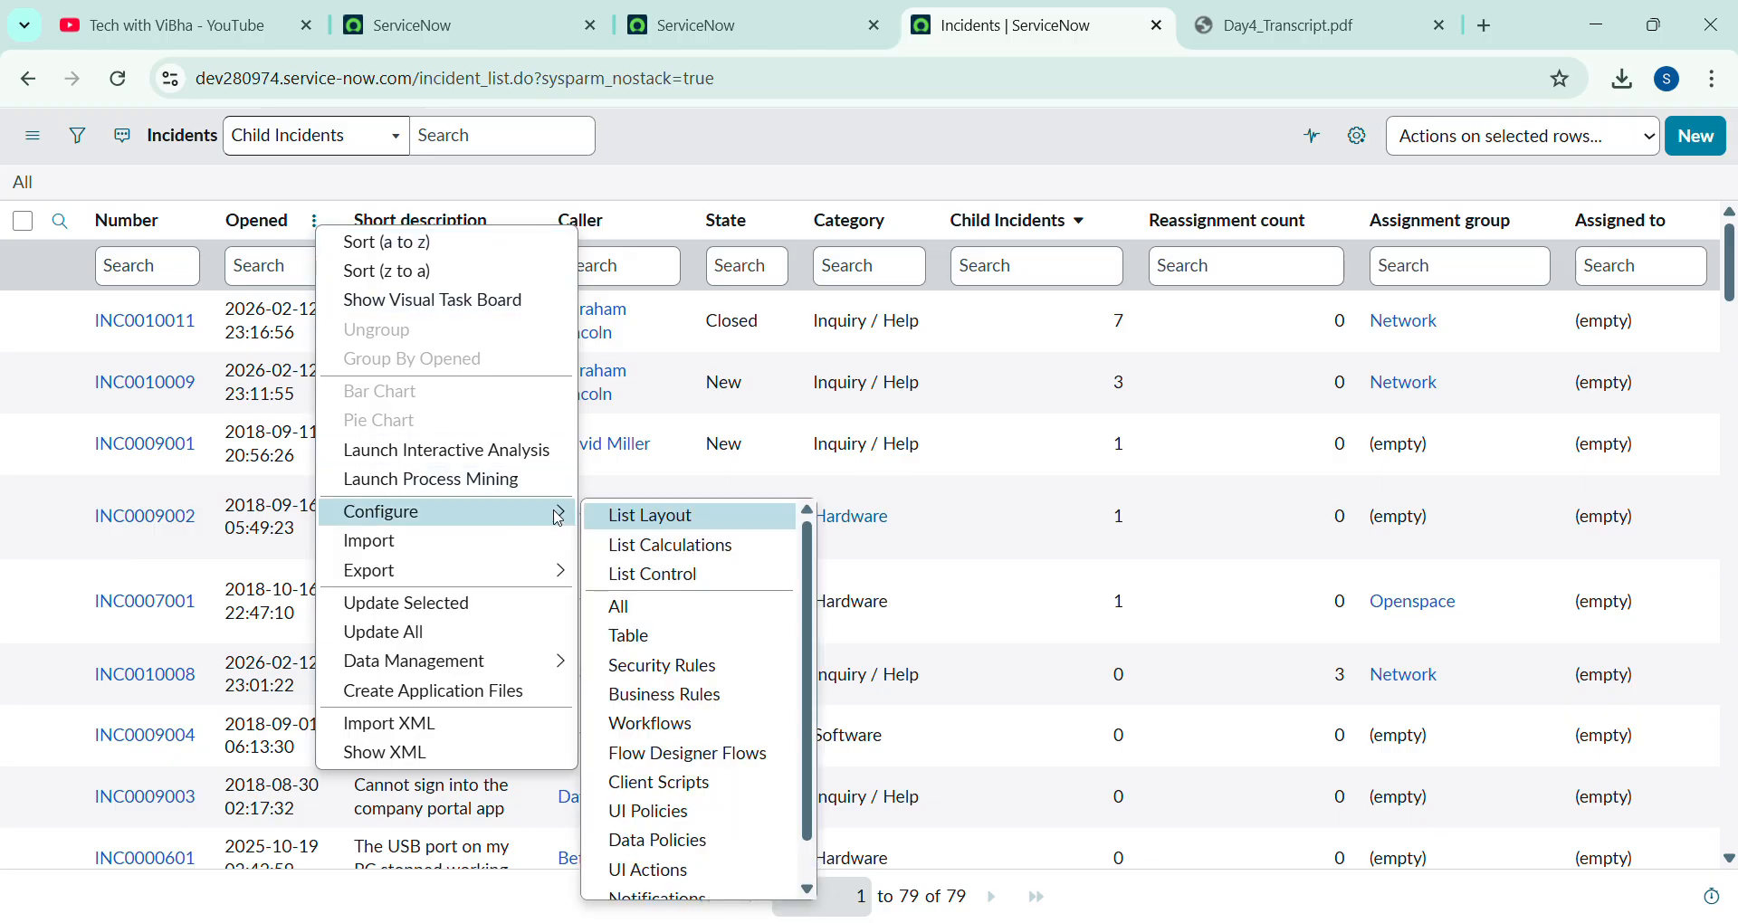
{"action": "left_click", "coordinate": [711, 519]}
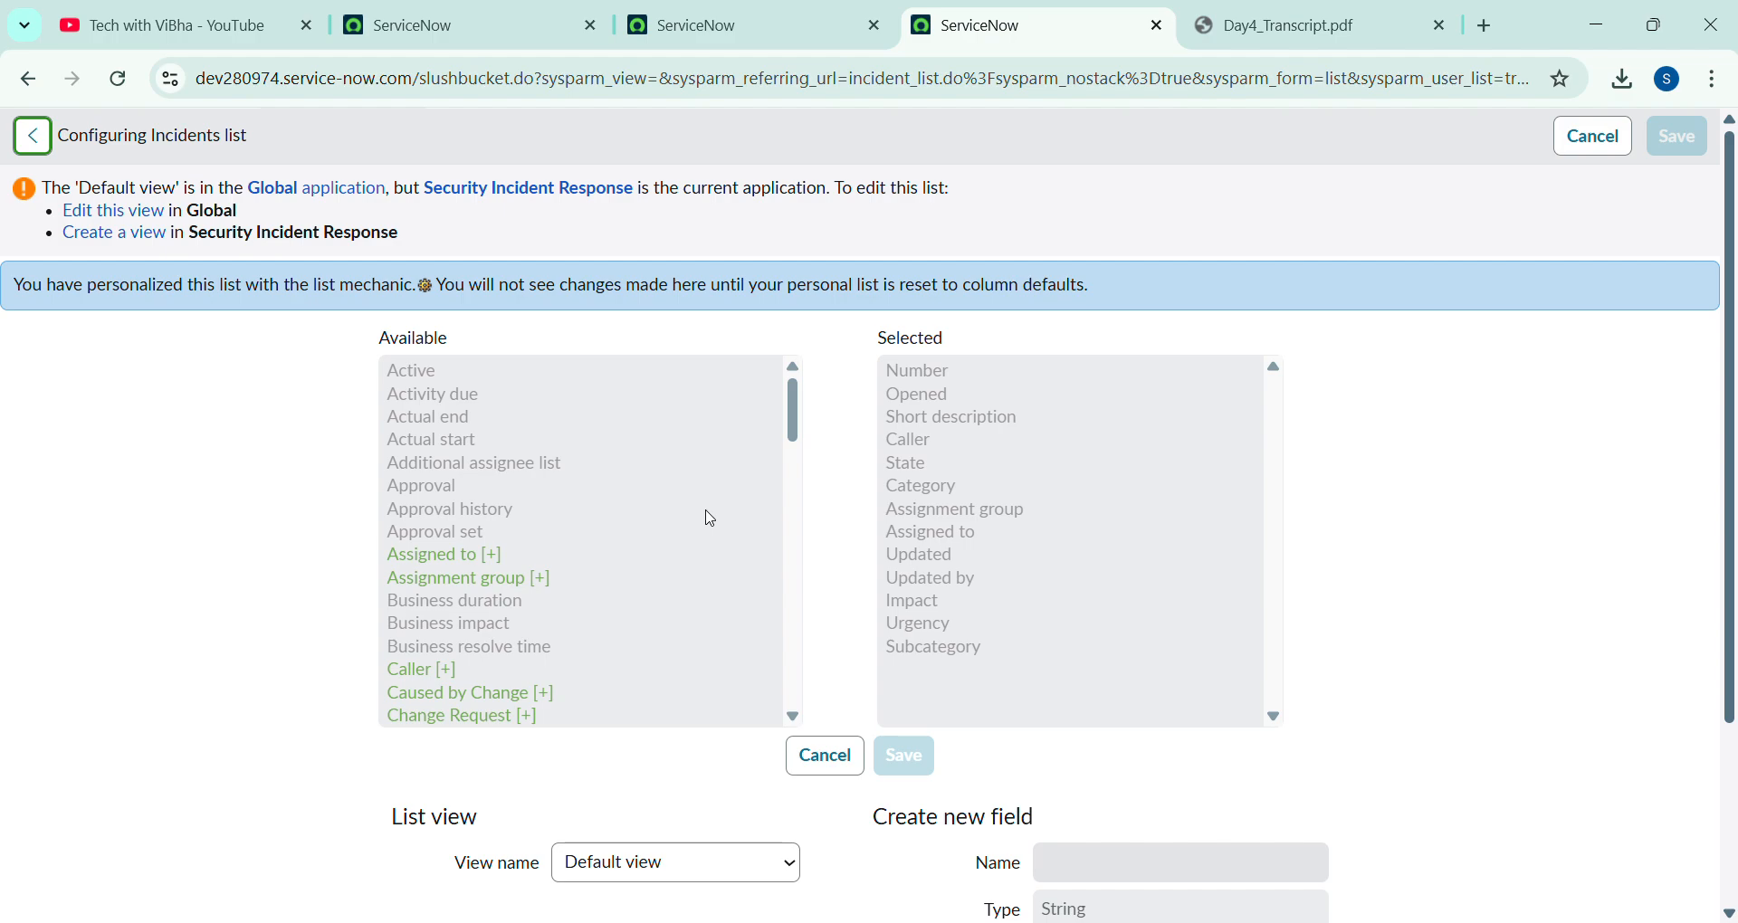
{"action": "scroll", "coordinate": [710, 519], "scroll_direction": "down", "scroll_amount": 2}
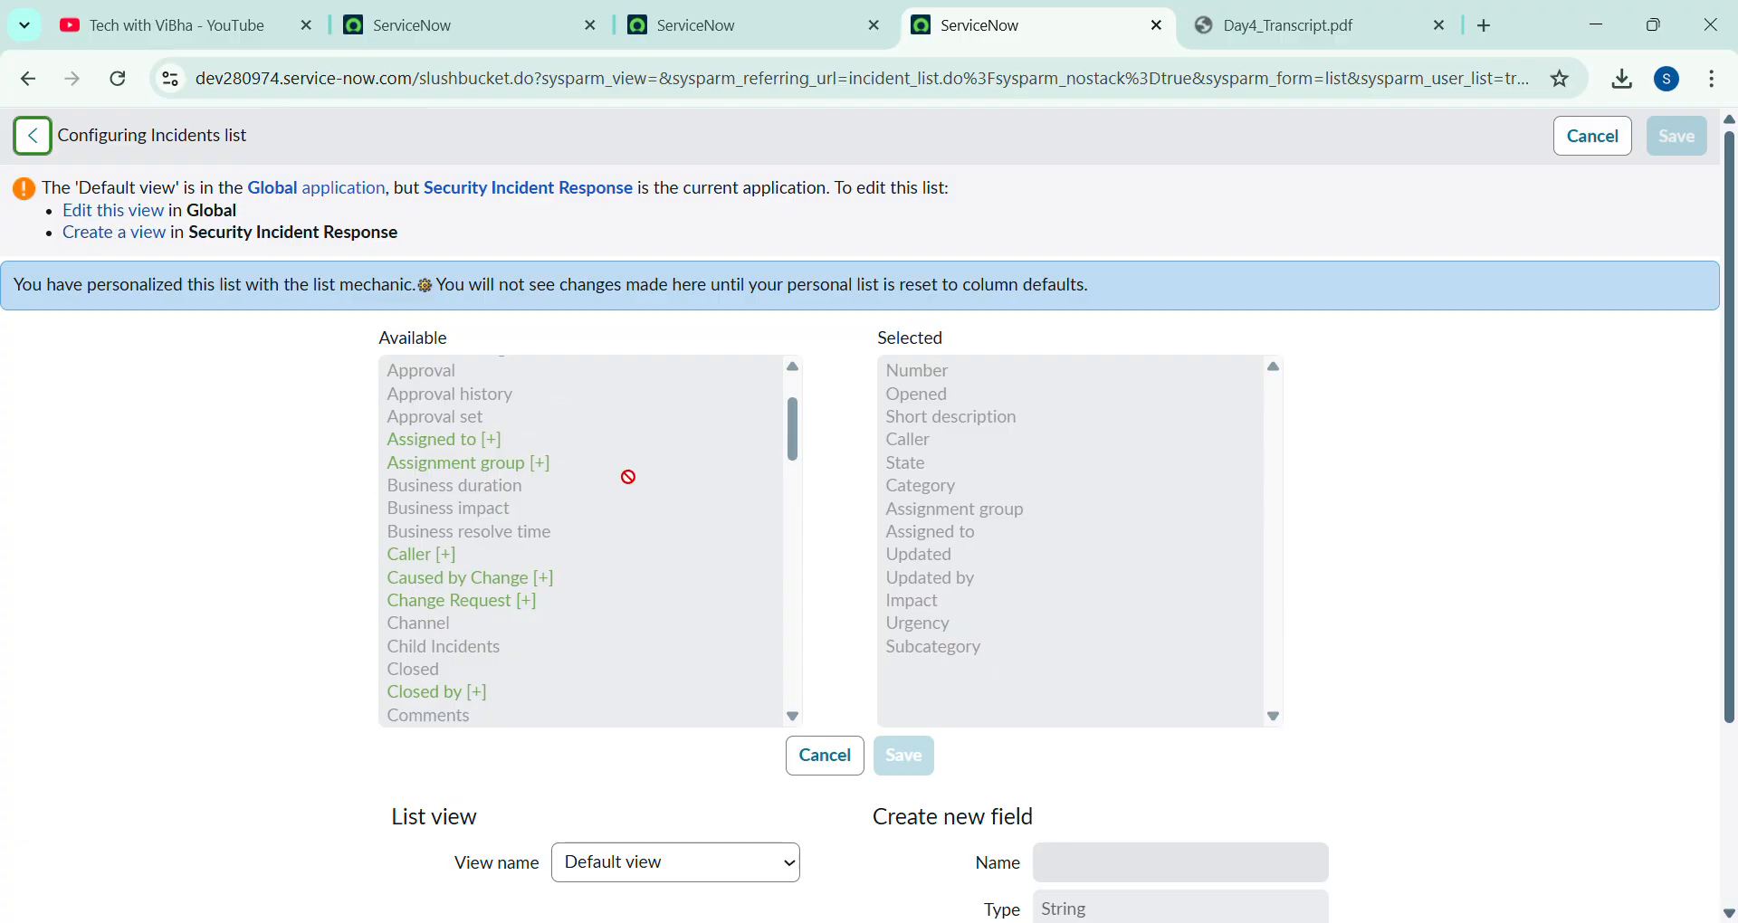
{"action": "left_click", "coordinate": [115, 214]}
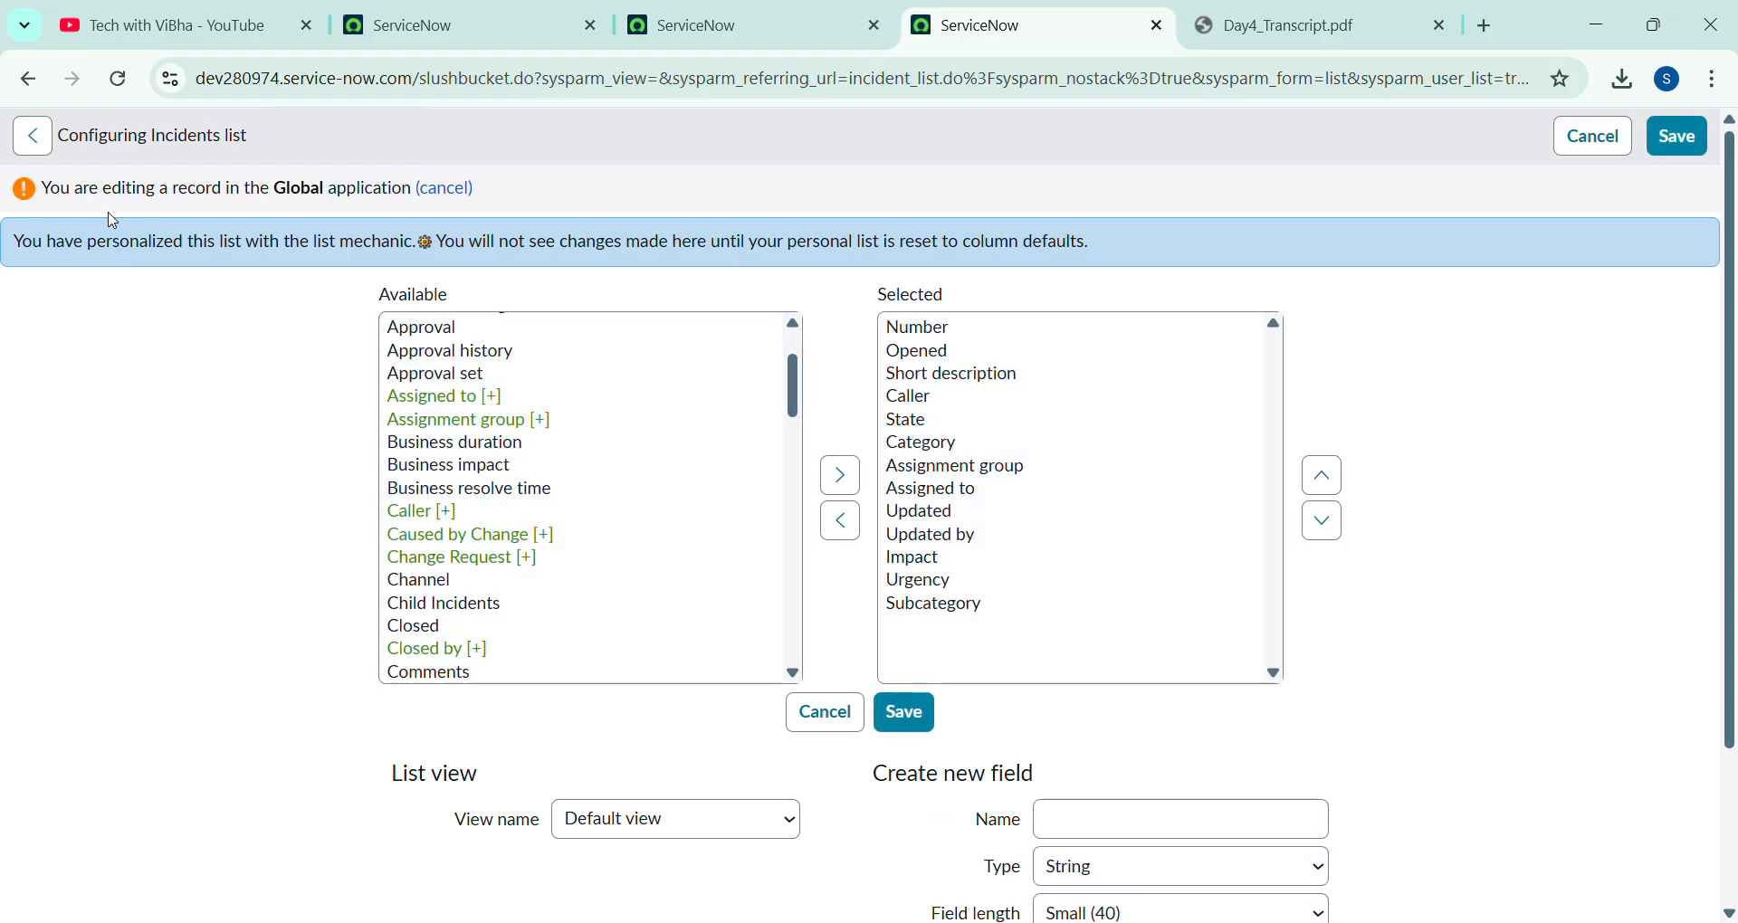
Expand the Assigned to reference among the available fields and look through its related user fields
{"action": "left_click", "coordinate": [493, 398]}
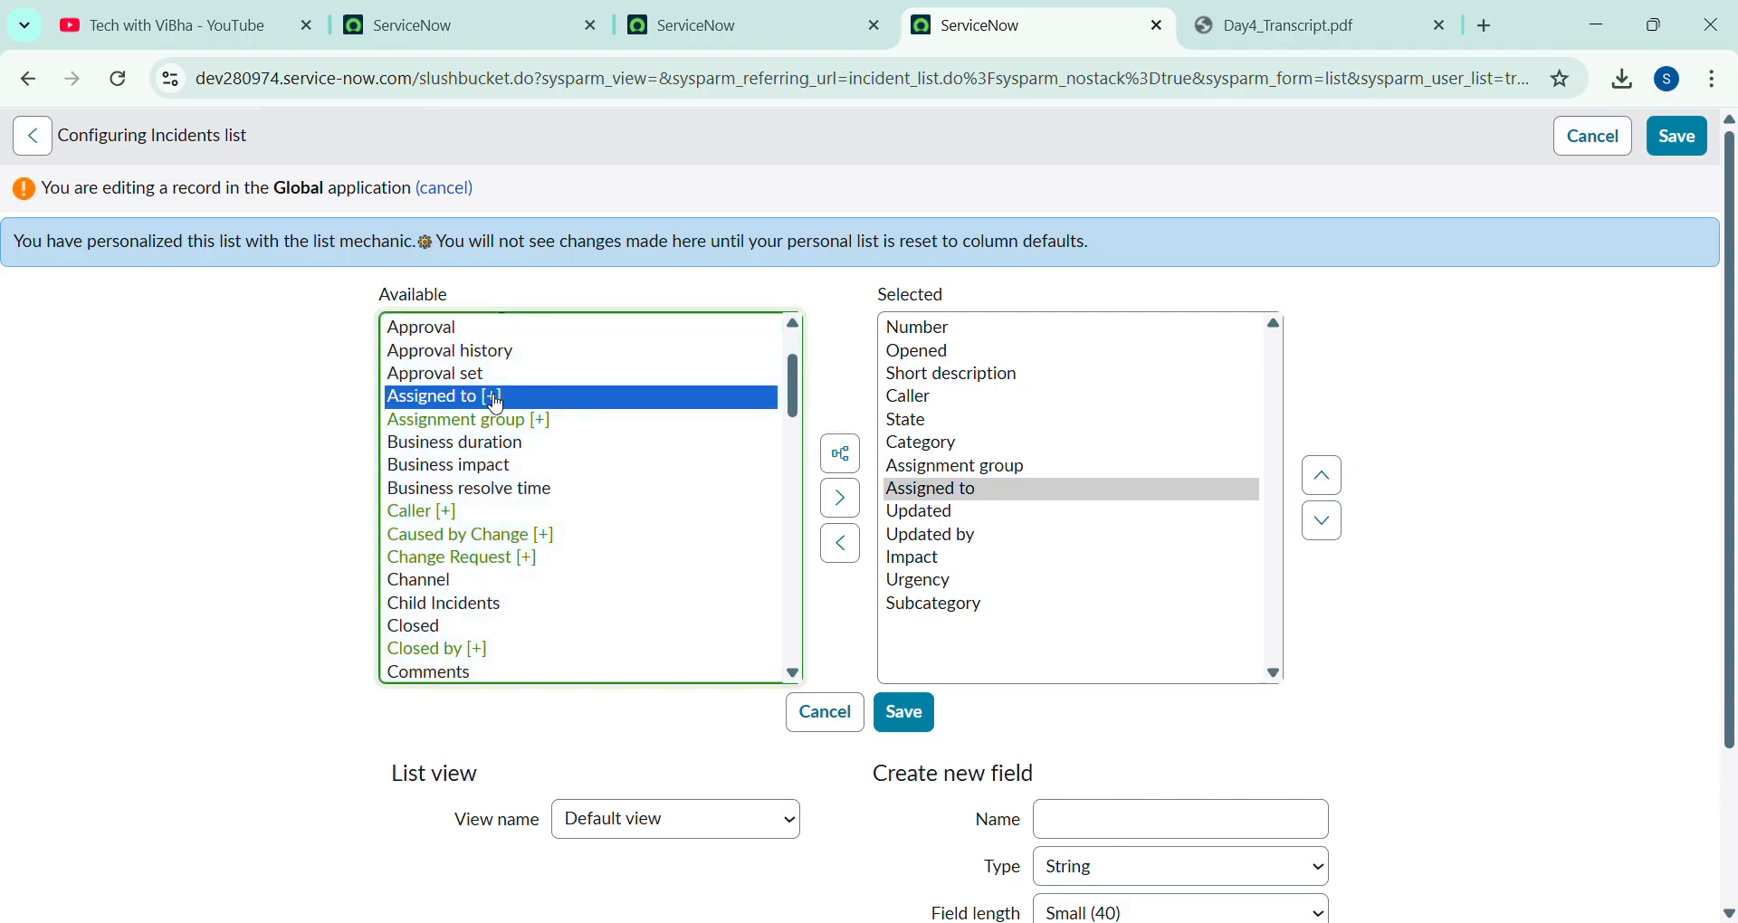
{"action": "left_click", "coordinate": [841, 455]}
{"action": "left_click", "coordinate": [841, 475]}
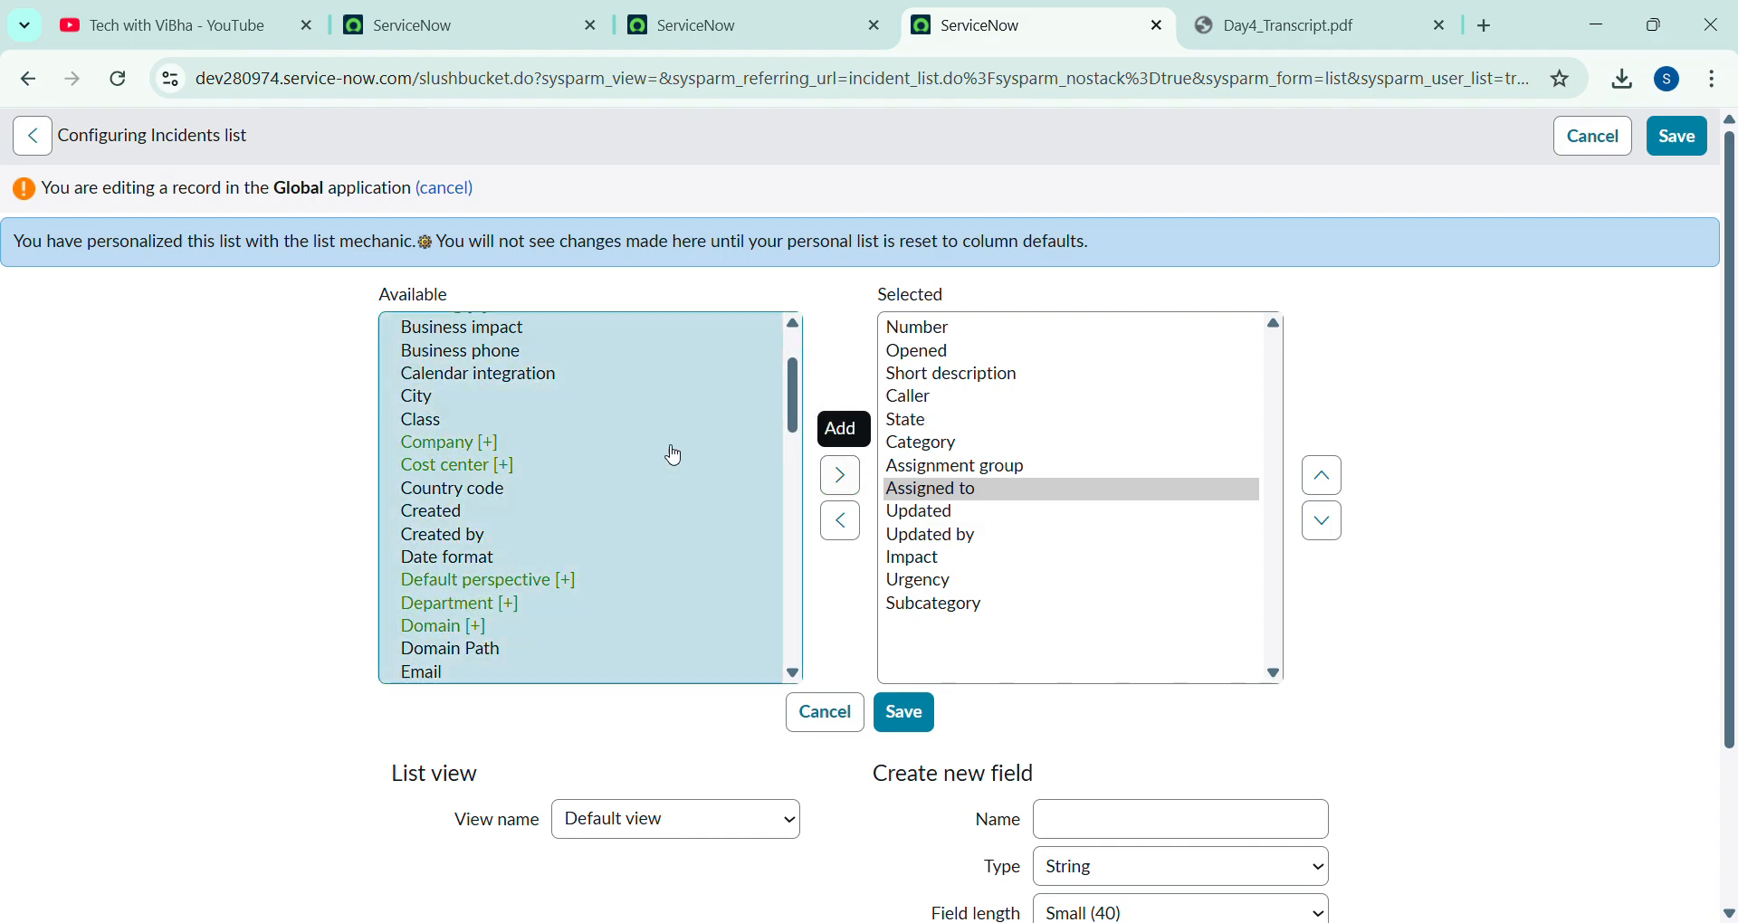
{"action": "scroll", "coordinate": [604, 477], "scroll_direction": "up", "scroll_amount": 2}
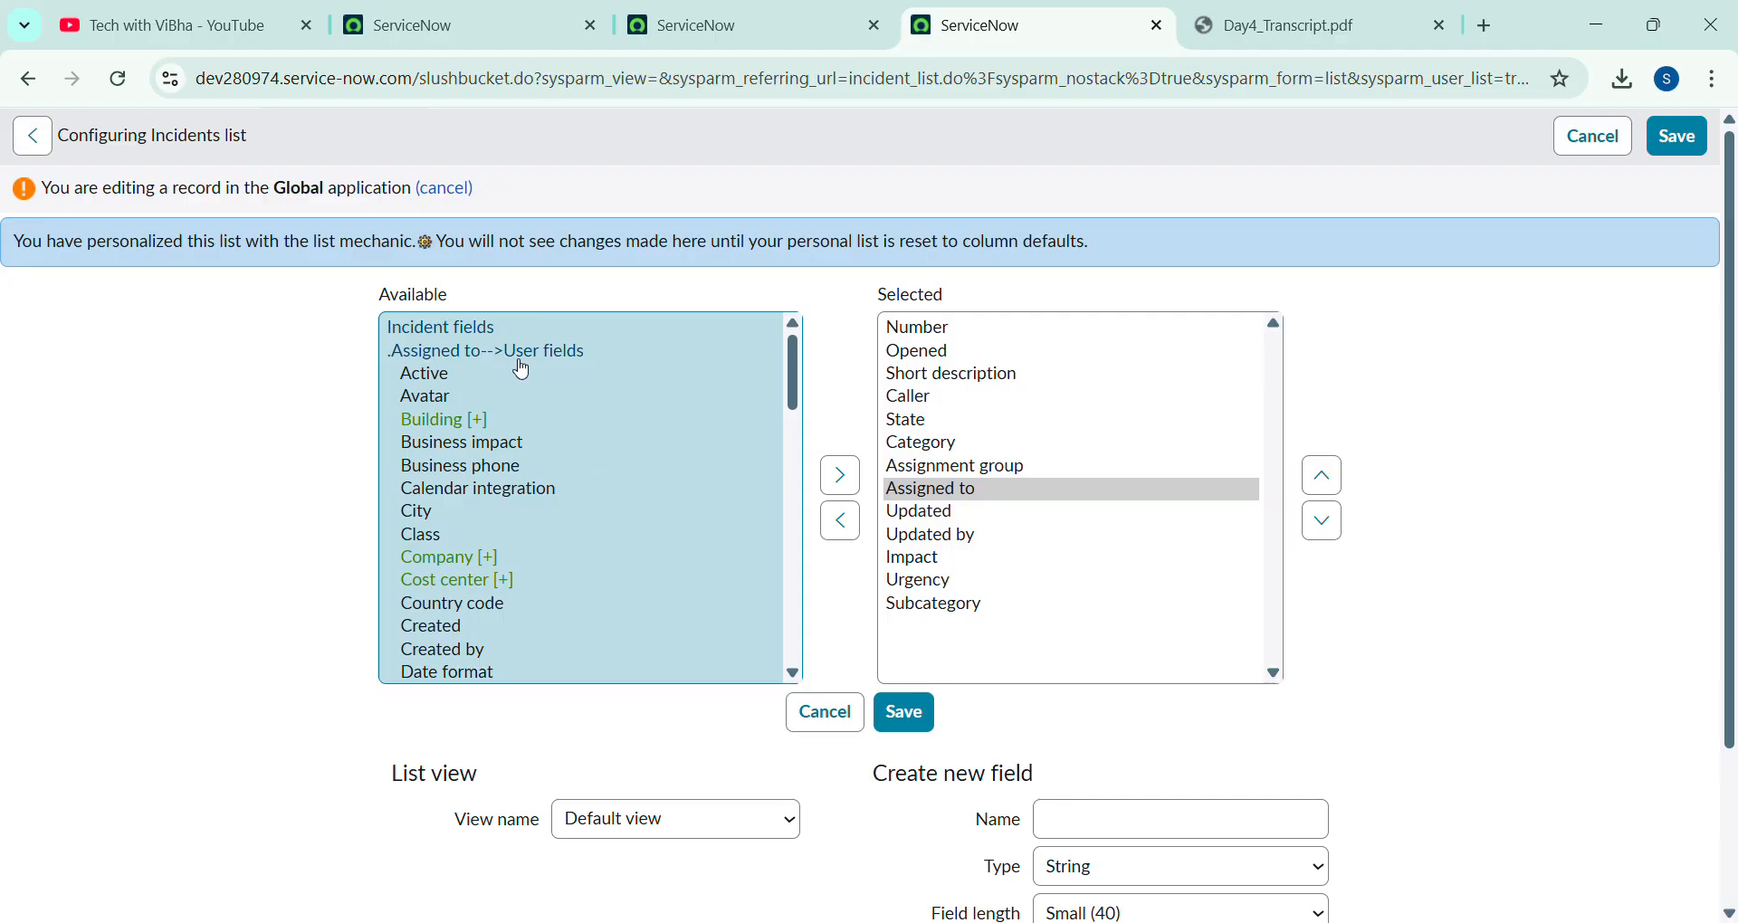
{"action": "scroll", "coordinate": [523, 419], "scroll_direction": "down", "scroll_amount": 6}
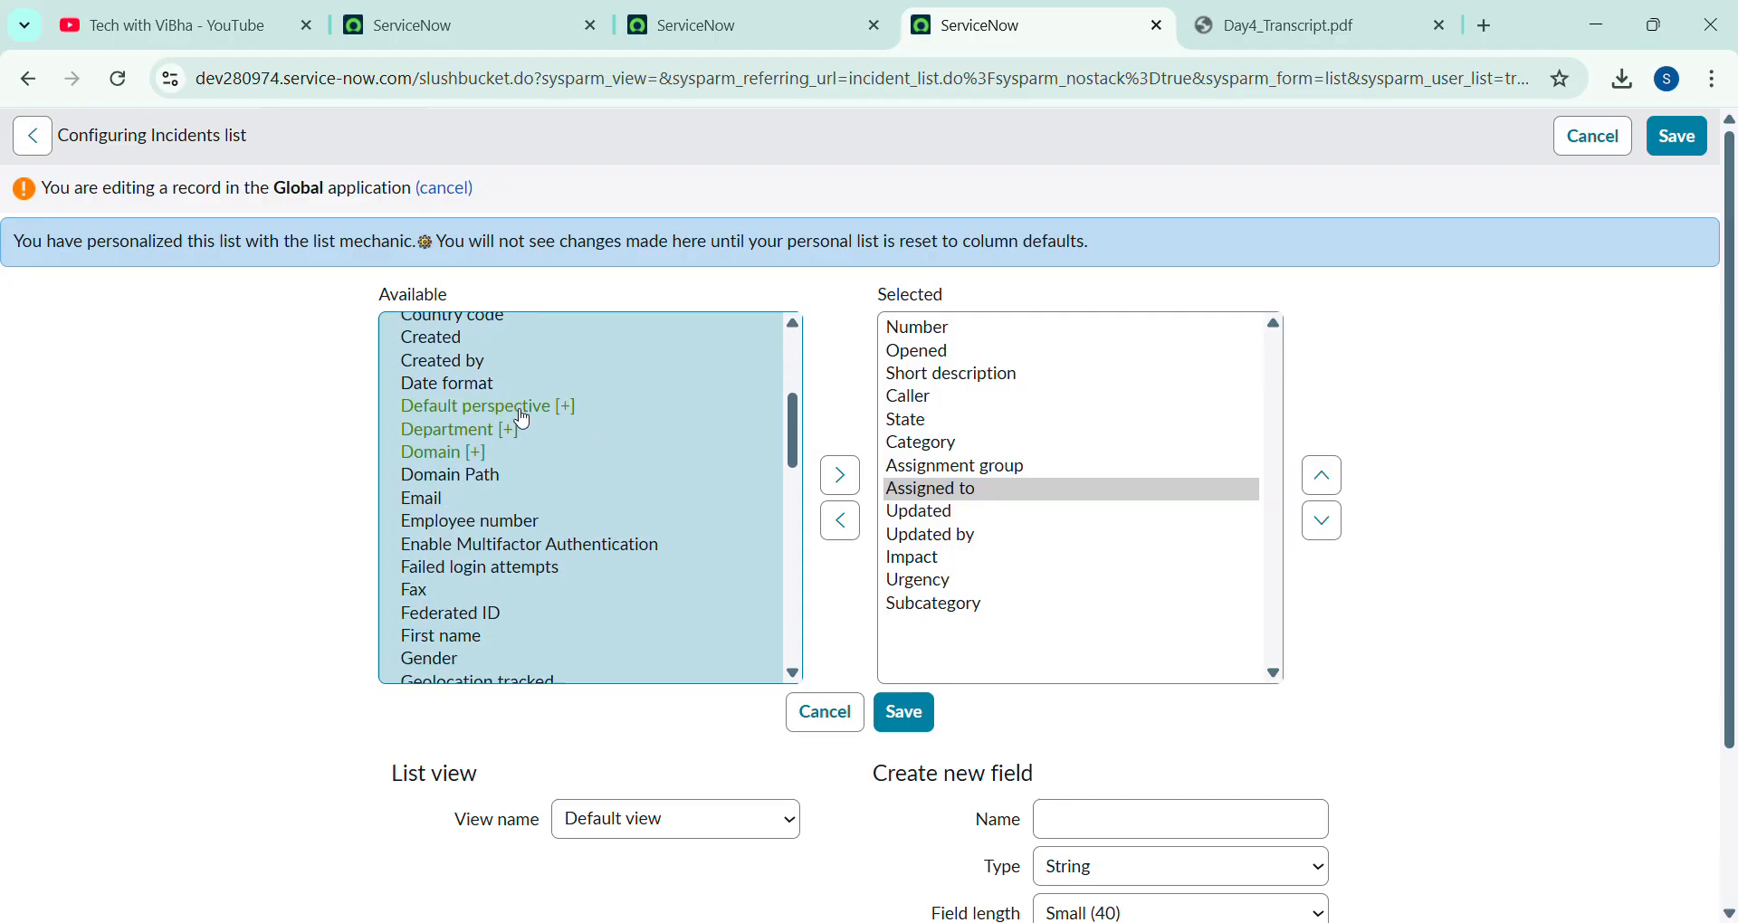
{"action": "scroll", "coordinate": [523, 419], "scroll_direction": "down", "scroll_amount": 8}
{"action": "scroll", "coordinate": [523, 419], "scroll_direction": "up", "scroll_amount": 10}
{"action": "scroll", "coordinate": [523, 419], "scroll_direction": "up", "scroll_amount": 5}
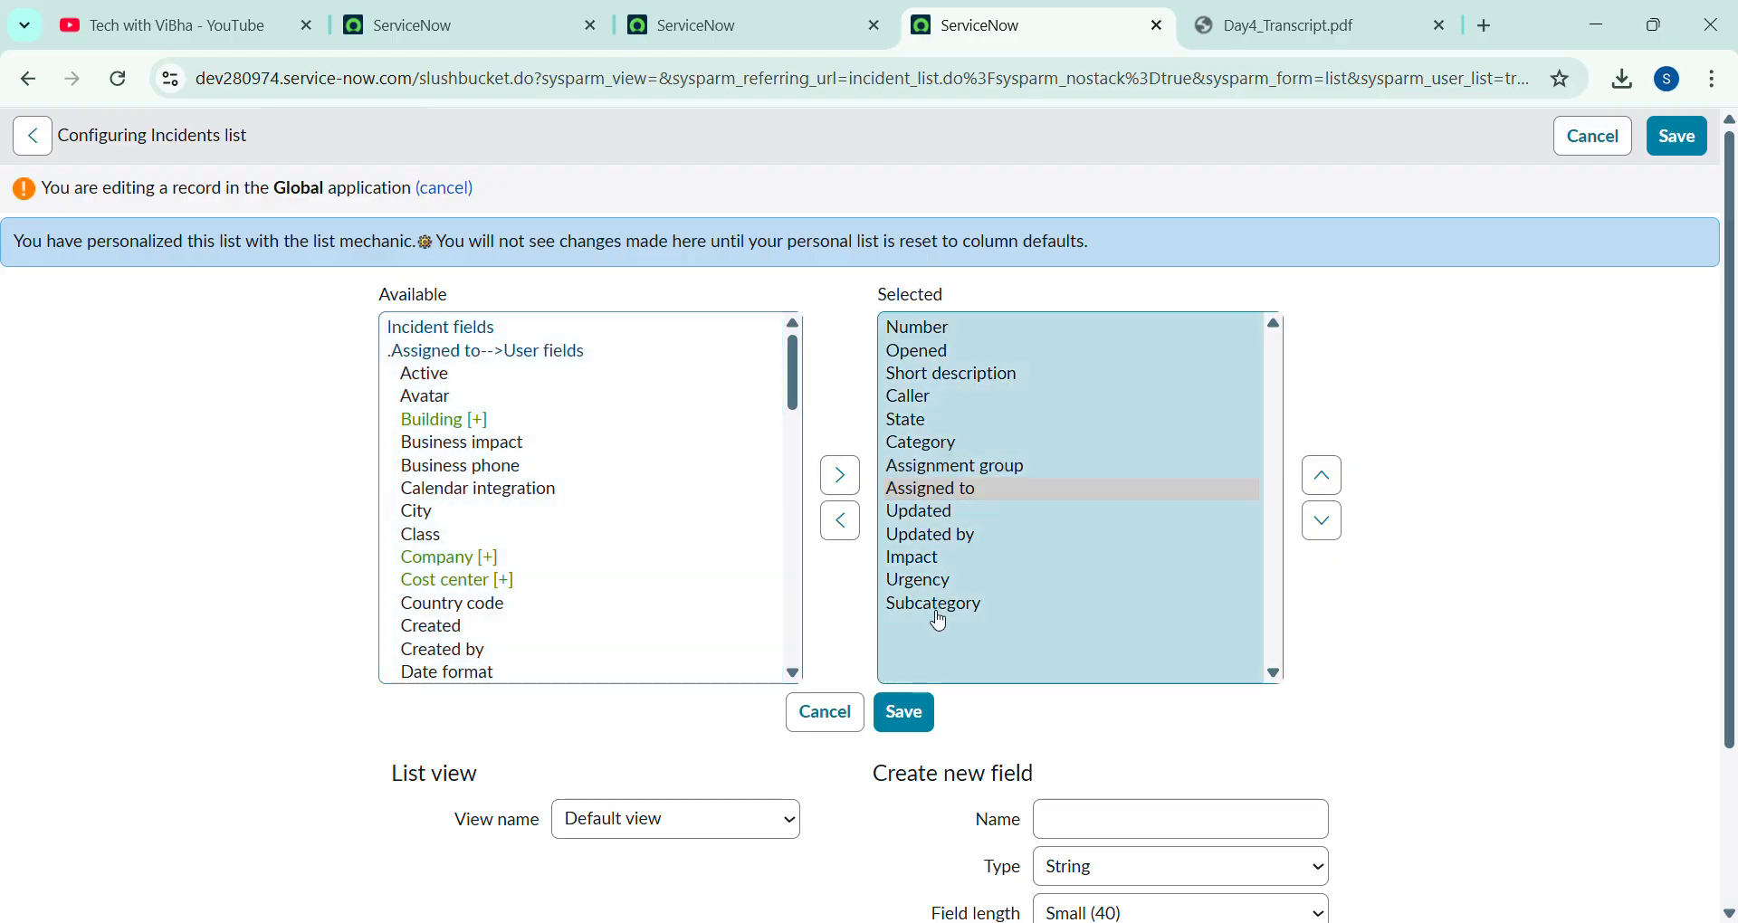
Remove Impact, Urgency and Subcategory from the selected columns and move Short description, Caller and State directly above Opened
{"action": "left_click_drag", "start_coordinate": [935, 616], "coordinate": [918, 567]}
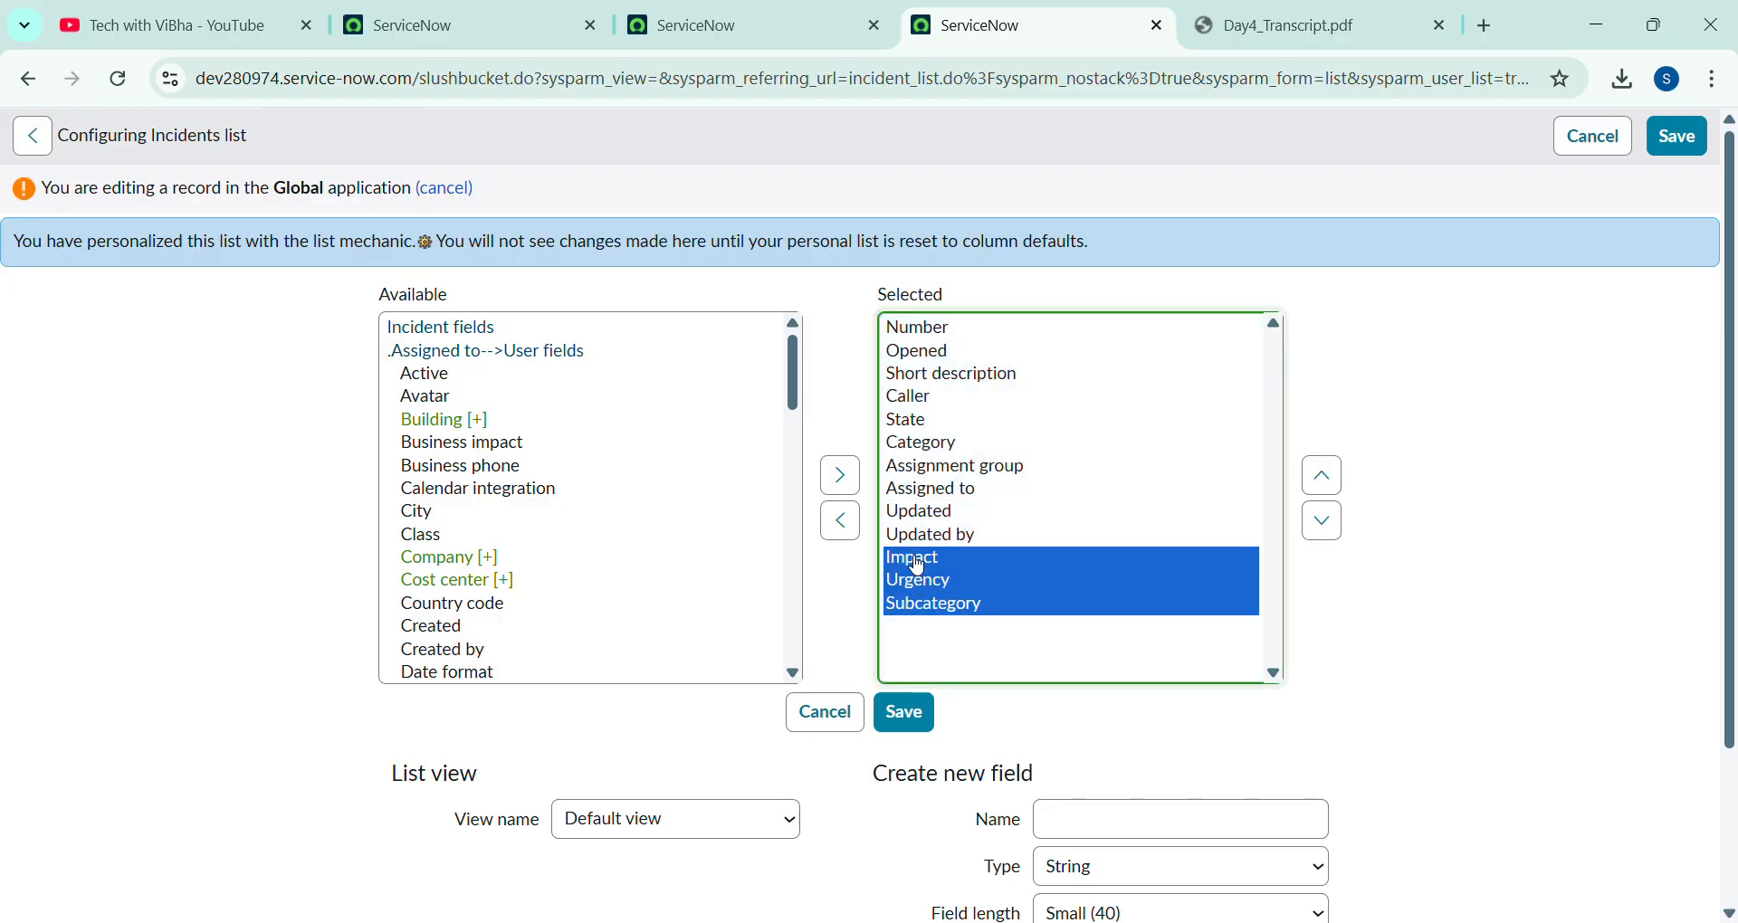
{"action": "left_click", "coordinate": [844, 523]}
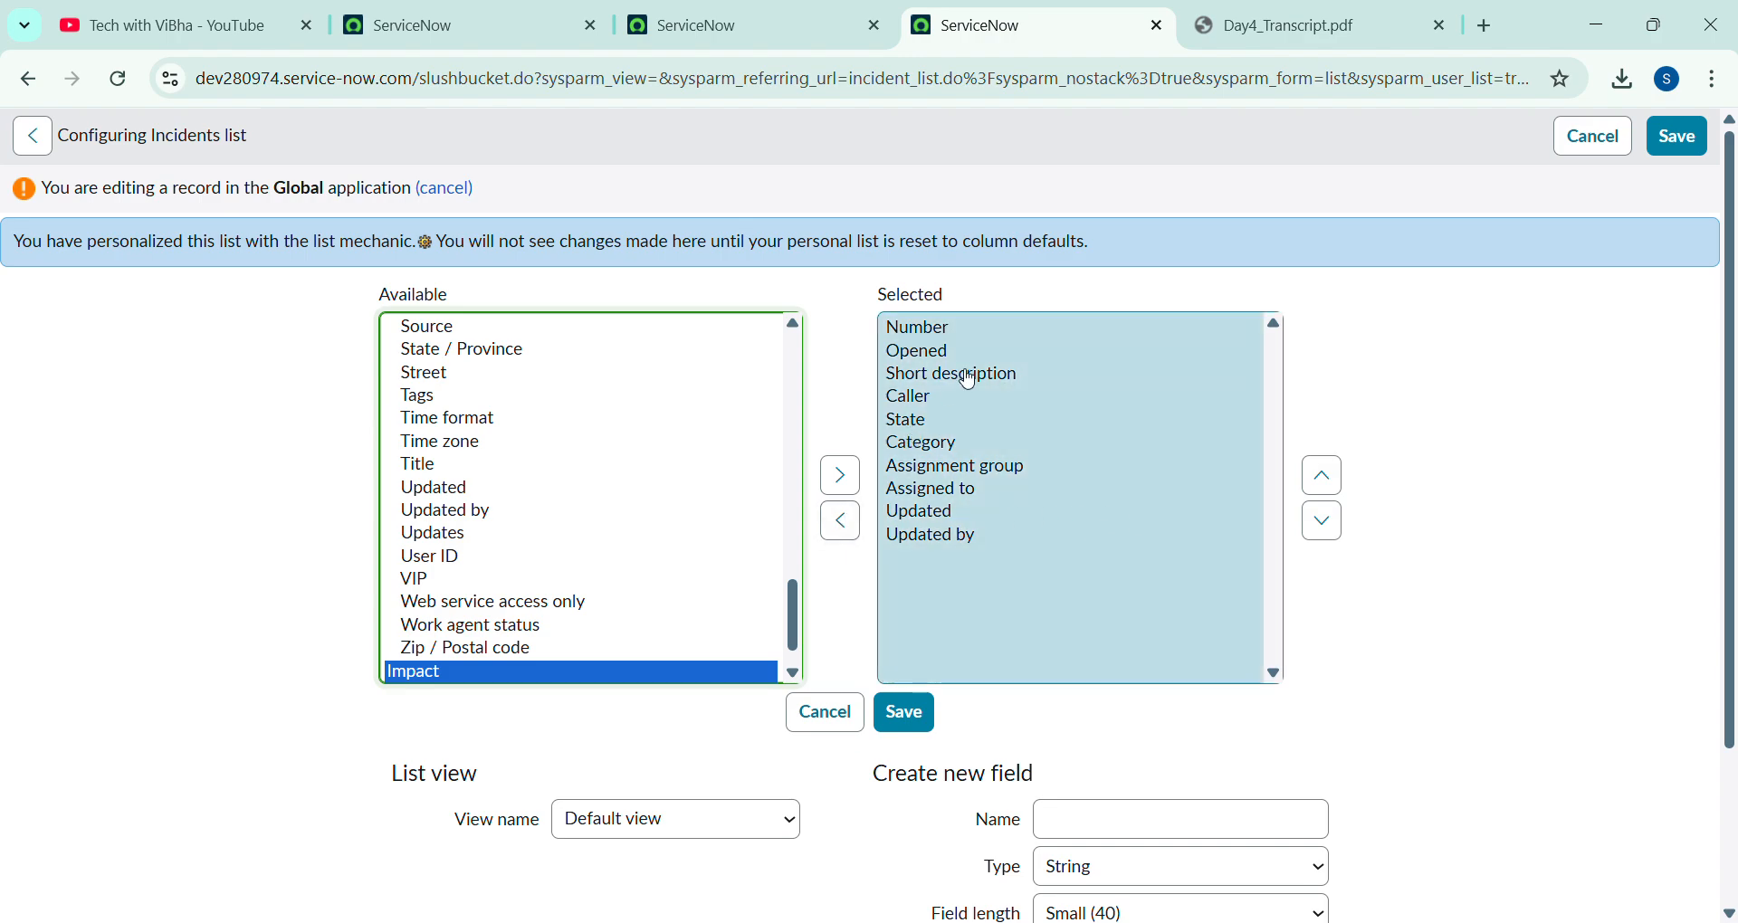
{"action": "left_click", "coordinate": [924, 422]}
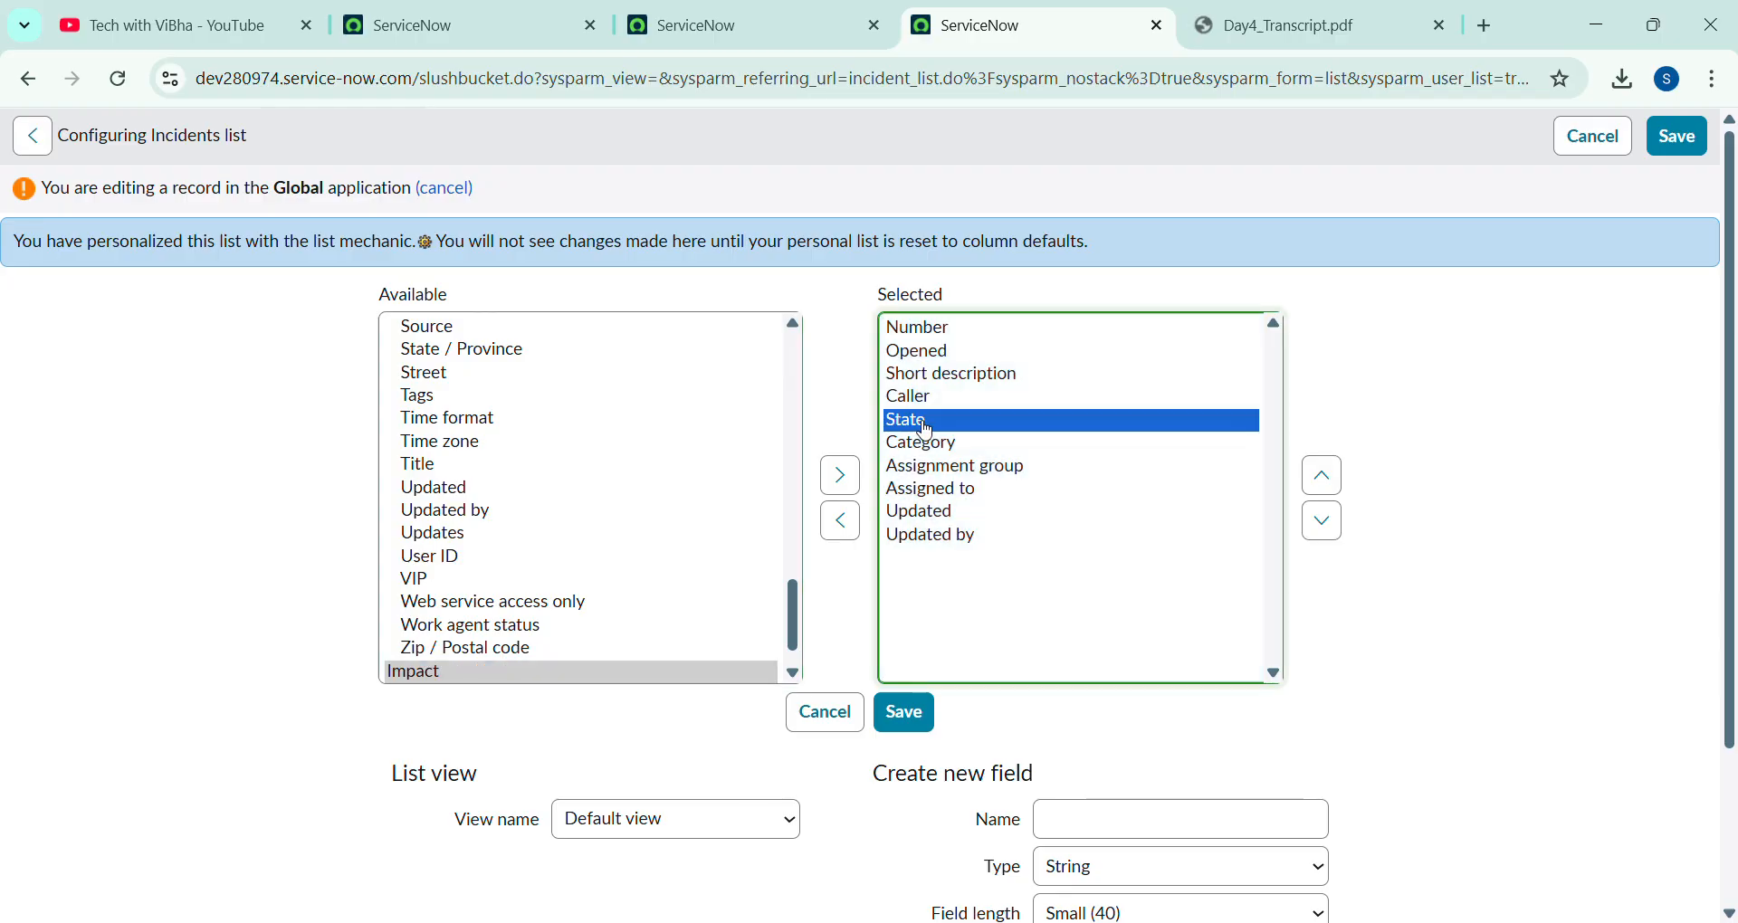
{"action": "left_click", "coordinate": [916, 399], "text": "shift"}
{"action": "left_click", "coordinate": [911, 378], "text": "shift"}
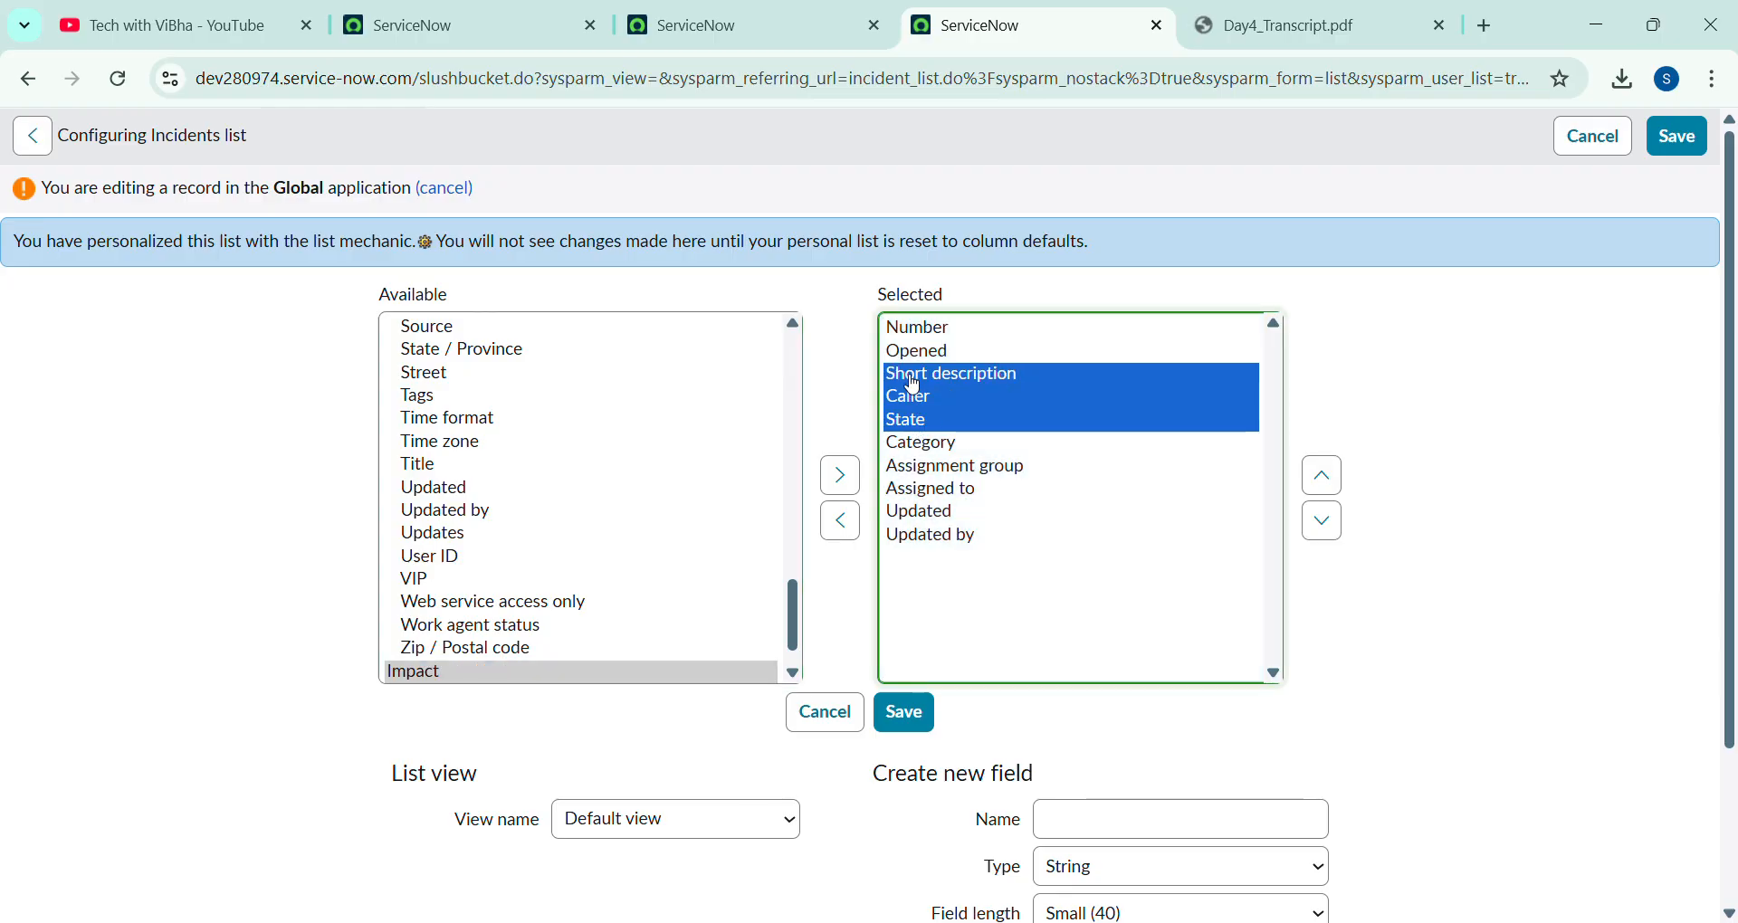
{"action": "left_click", "coordinate": [1326, 480]}
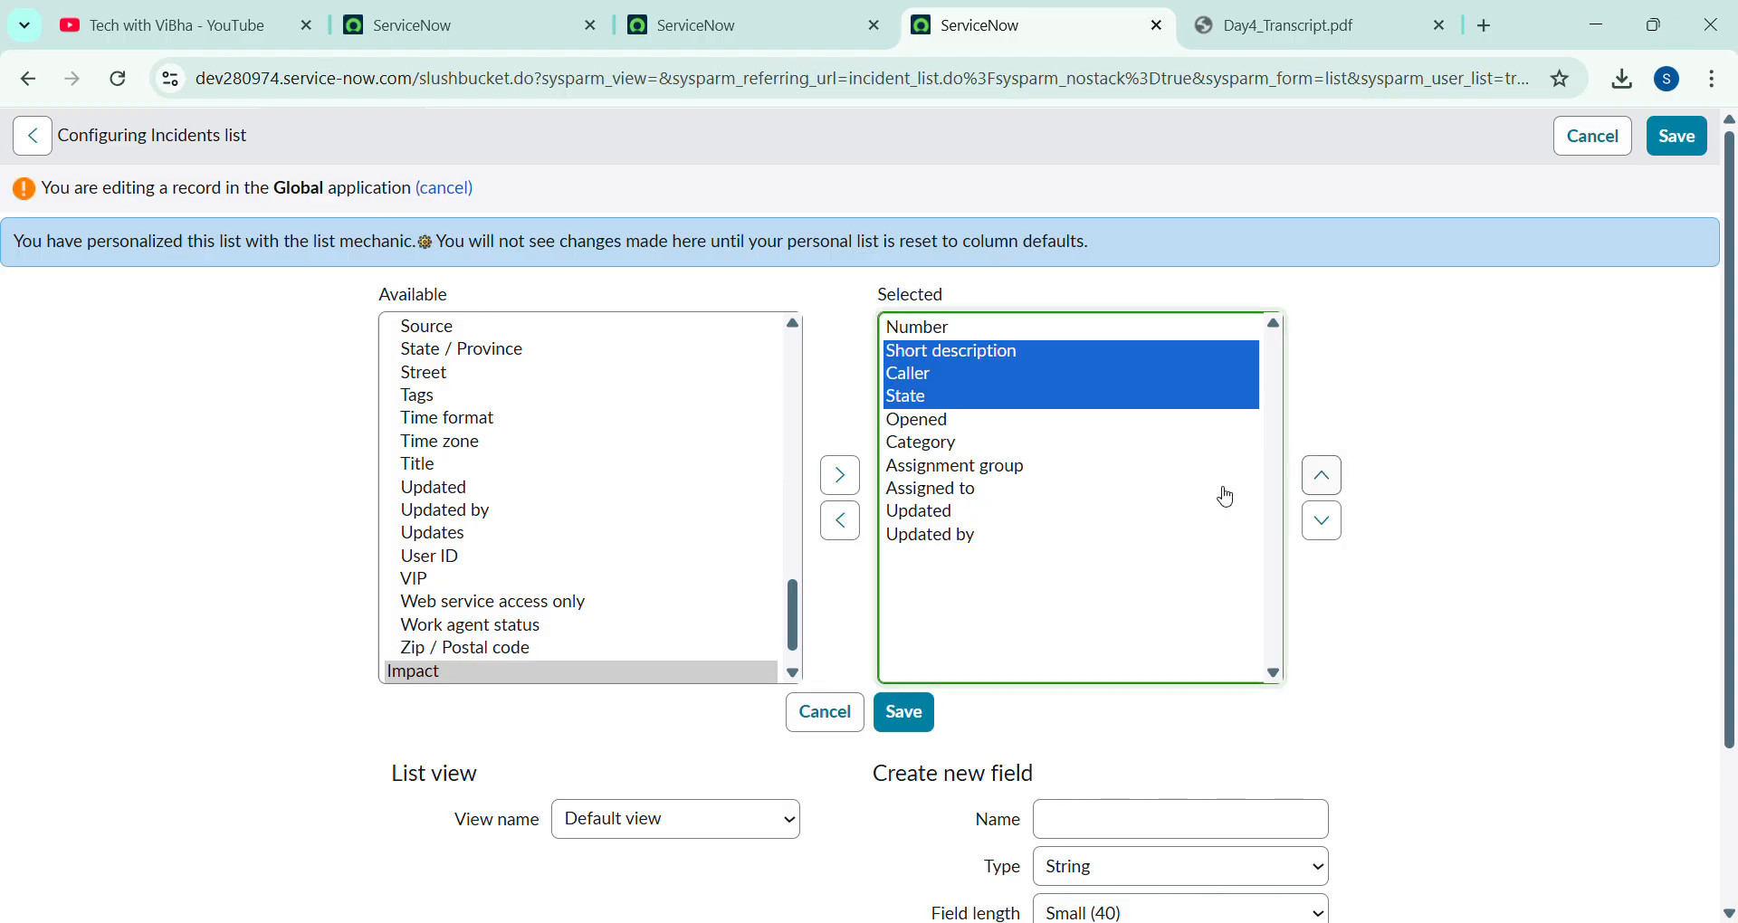
Place Category, Assignment group and Assigned to, in that order, between State and Opened, and save the list layout
{"action": "left_click", "coordinate": [933, 493]}
{"action": "left_click", "coordinate": [936, 478], "text": "shift"}
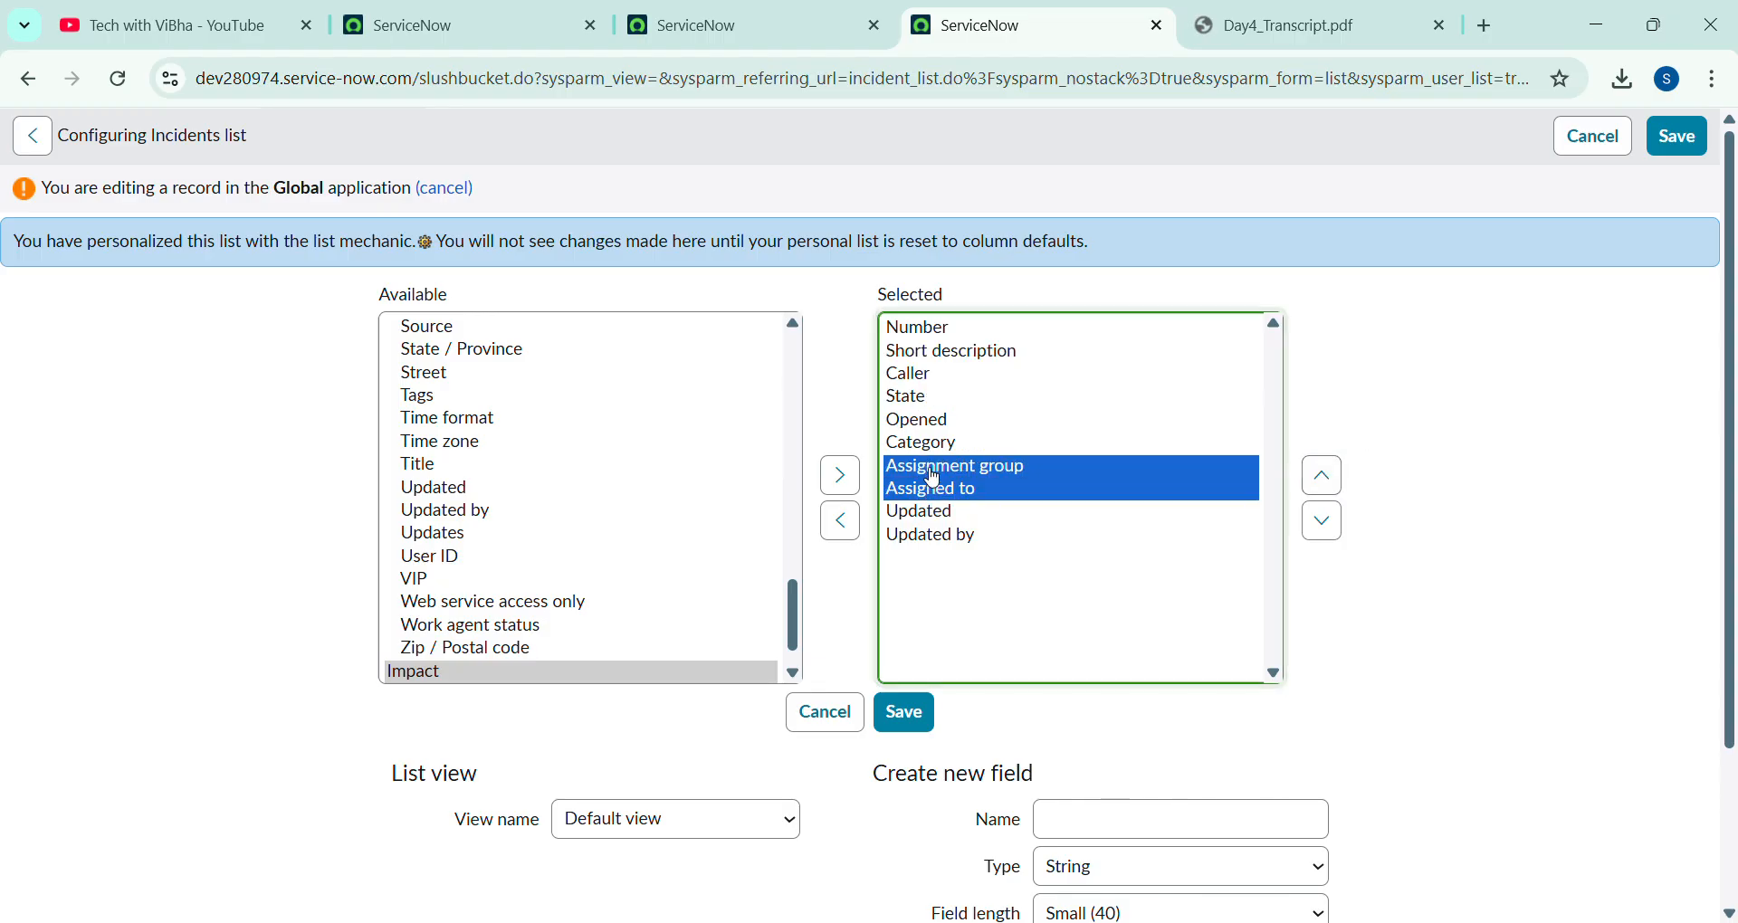
{"action": "left_click", "coordinate": [1324, 482]}
{"action": "left_click", "coordinate": [1324, 485]}
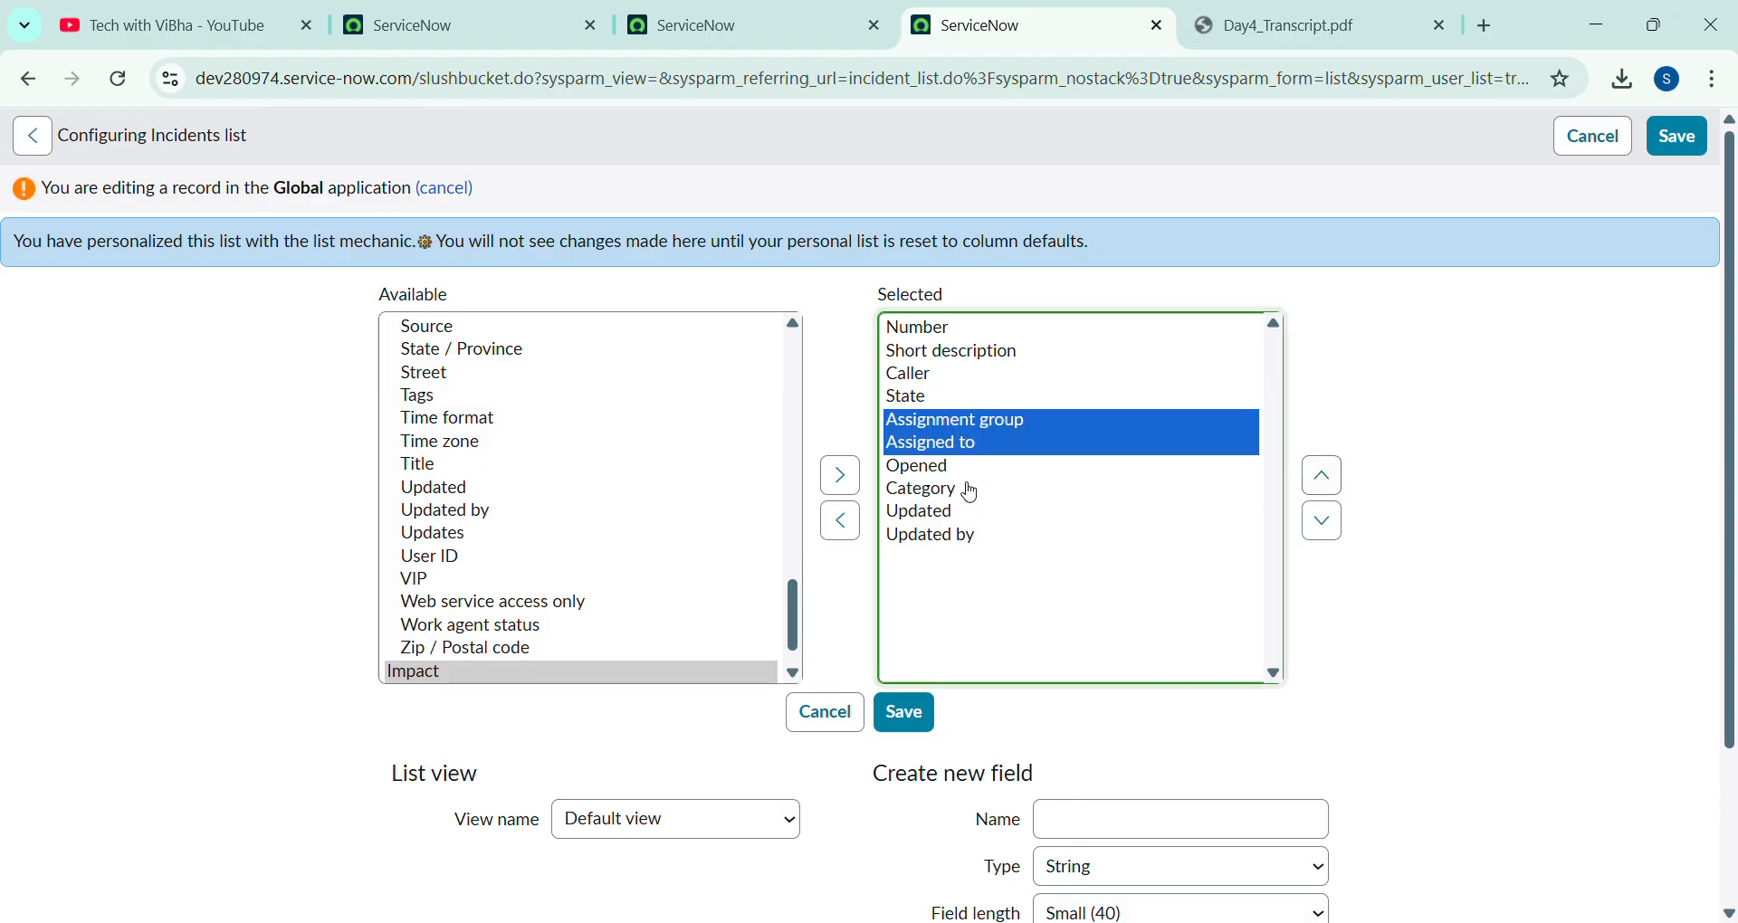
{"action": "left_click", "coordinate": [939, 490]}
{"action": "left_click", "coordinate": [1329, 488]}
{"action": "left_click", "coordinate": [1329, 488]}
{"action": "left_click", "coordinate": [1329, 491]}
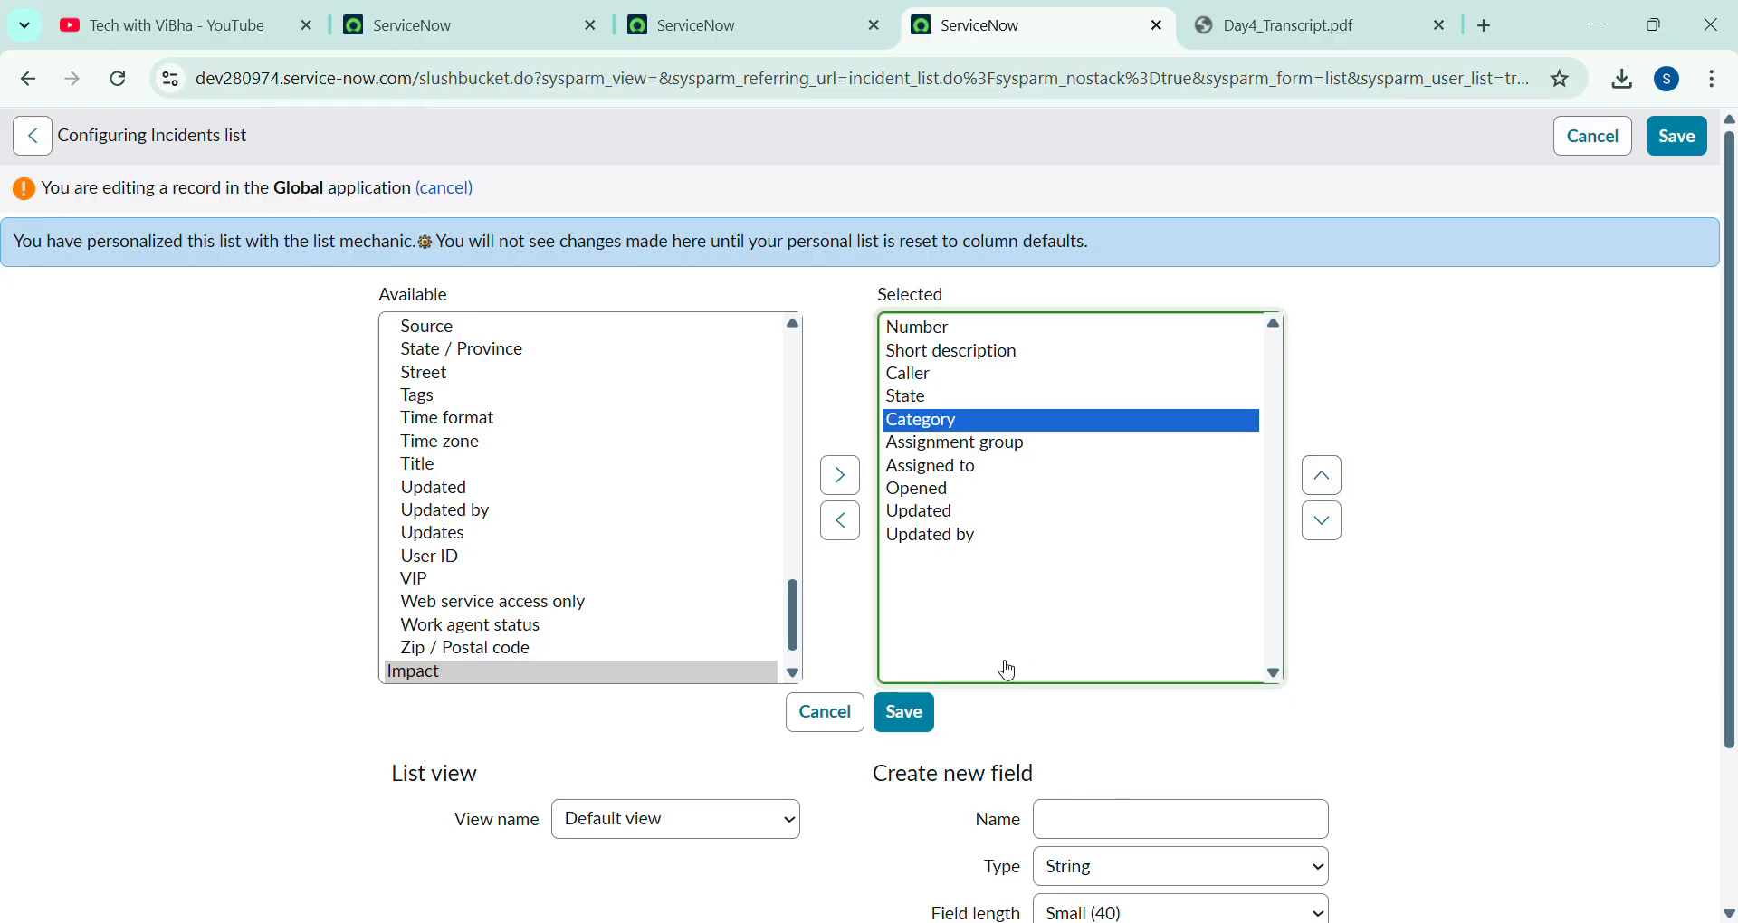
{"action": "left_click", "coordinate": [909, 721]}
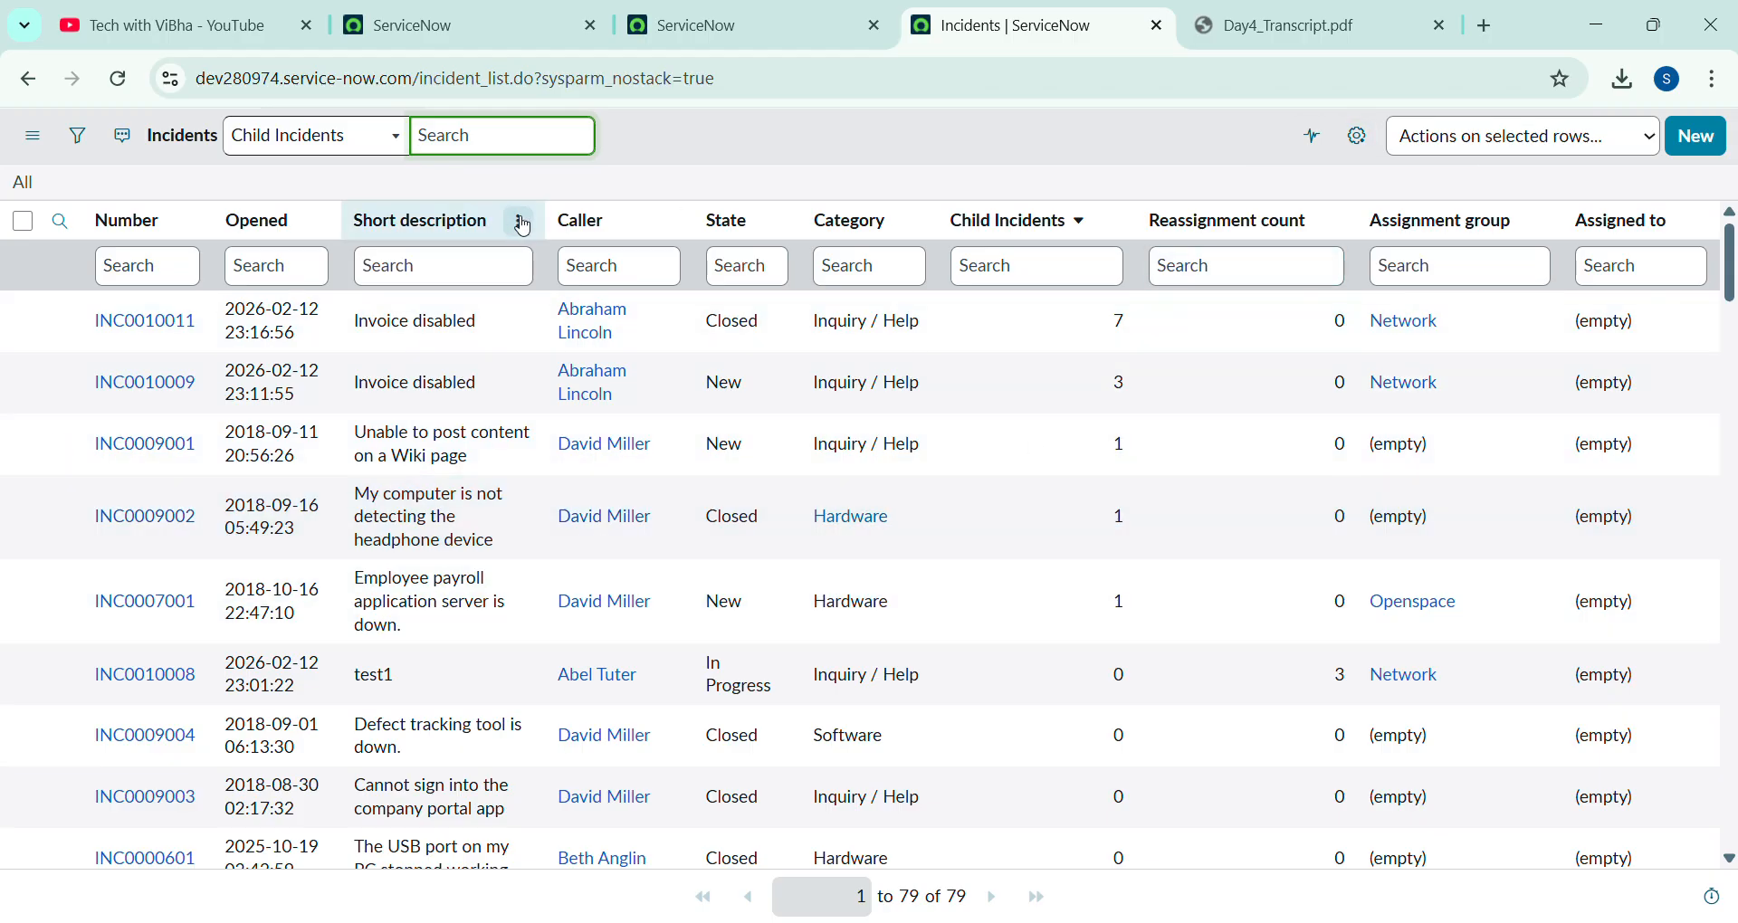
Reopen the list layout for editing in Global, check the order of the selected columns, and return to the incident list
{"action": "left_click", "coordinate": [519, 220]}
{"action": "mouse_move", "coordinate": [751, 512]}
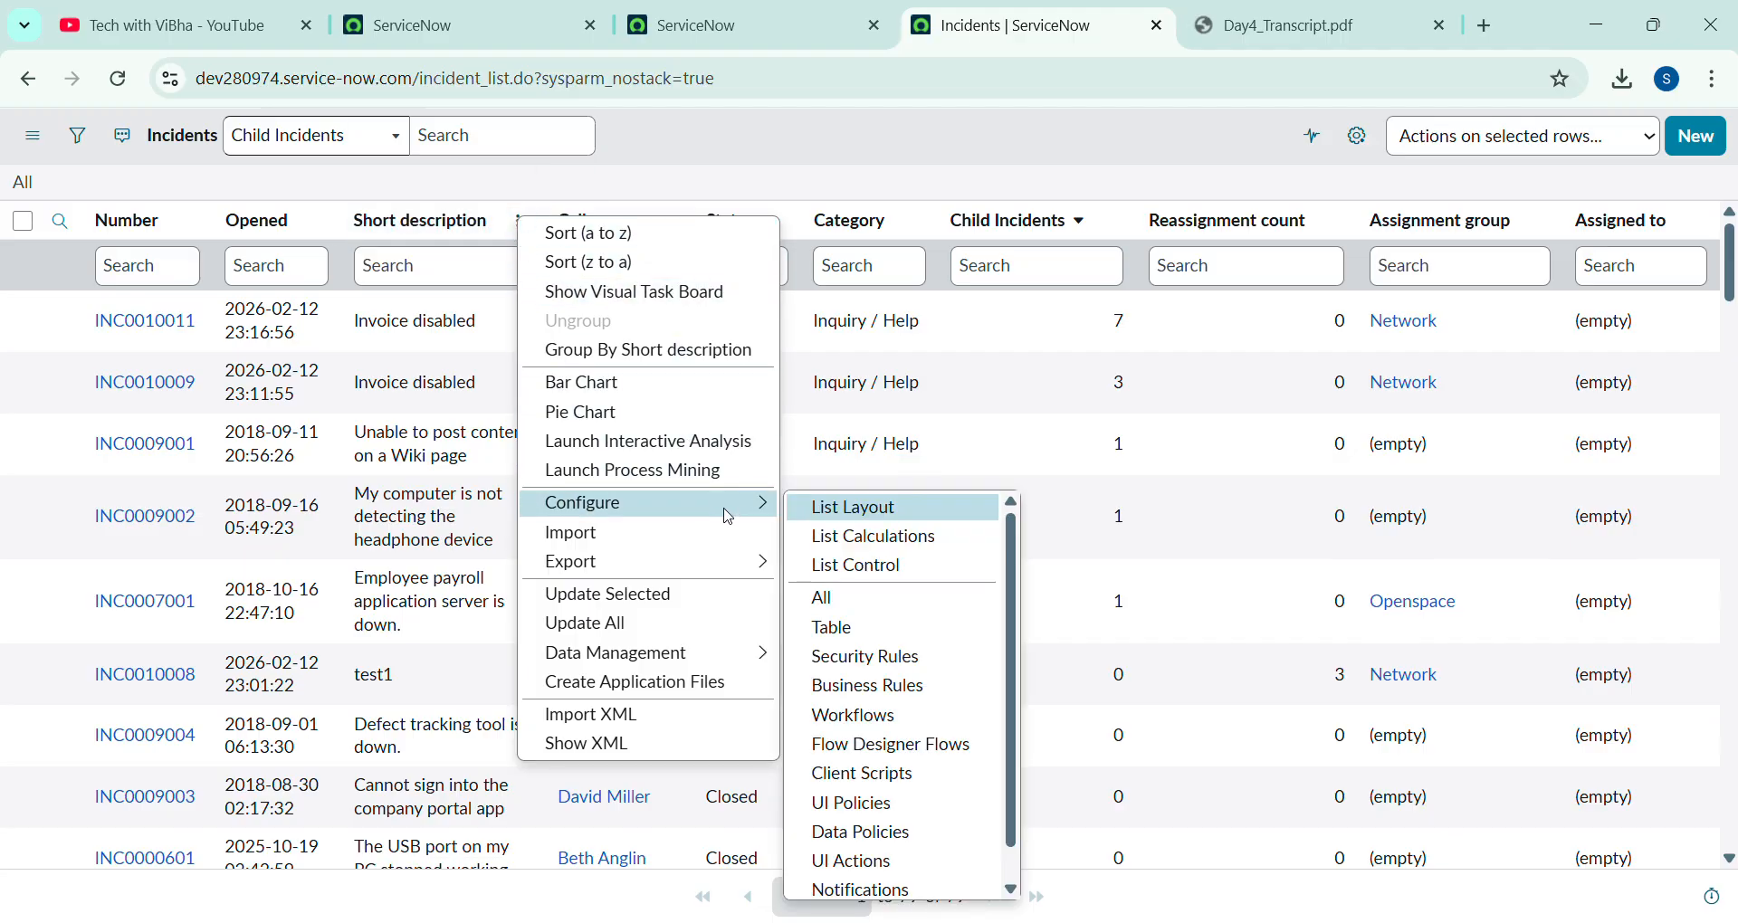
{"action": "left_click", "coordinate": [883, 512]}
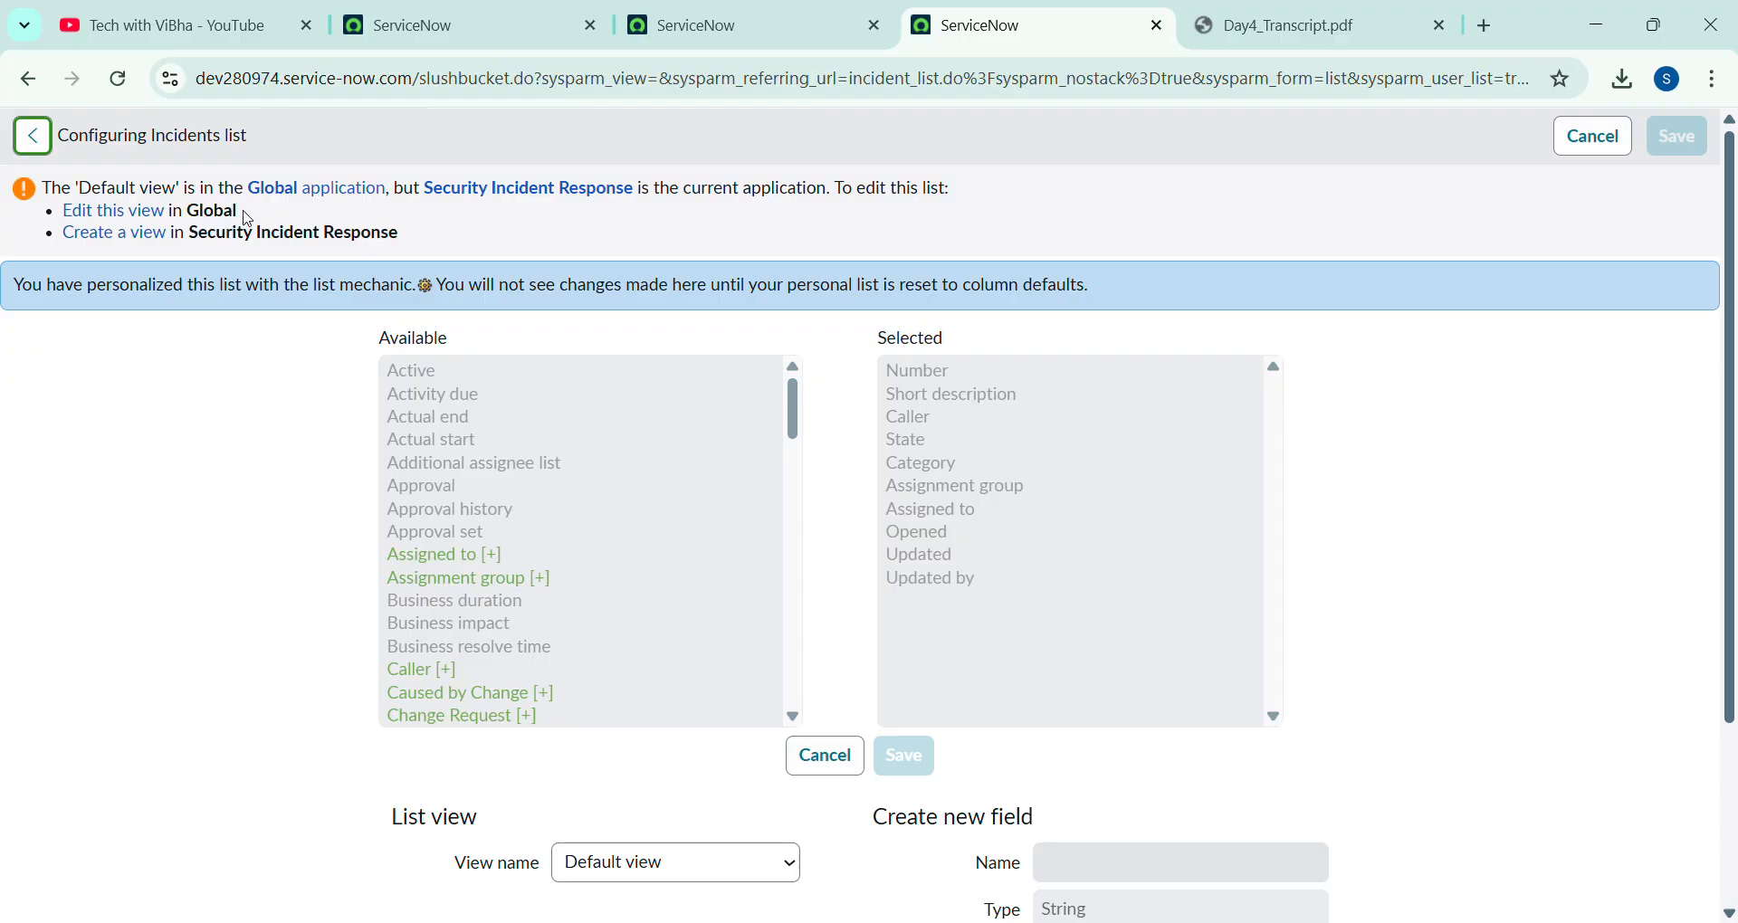
{"action": "left_click", "coordinate": [138, 208]}
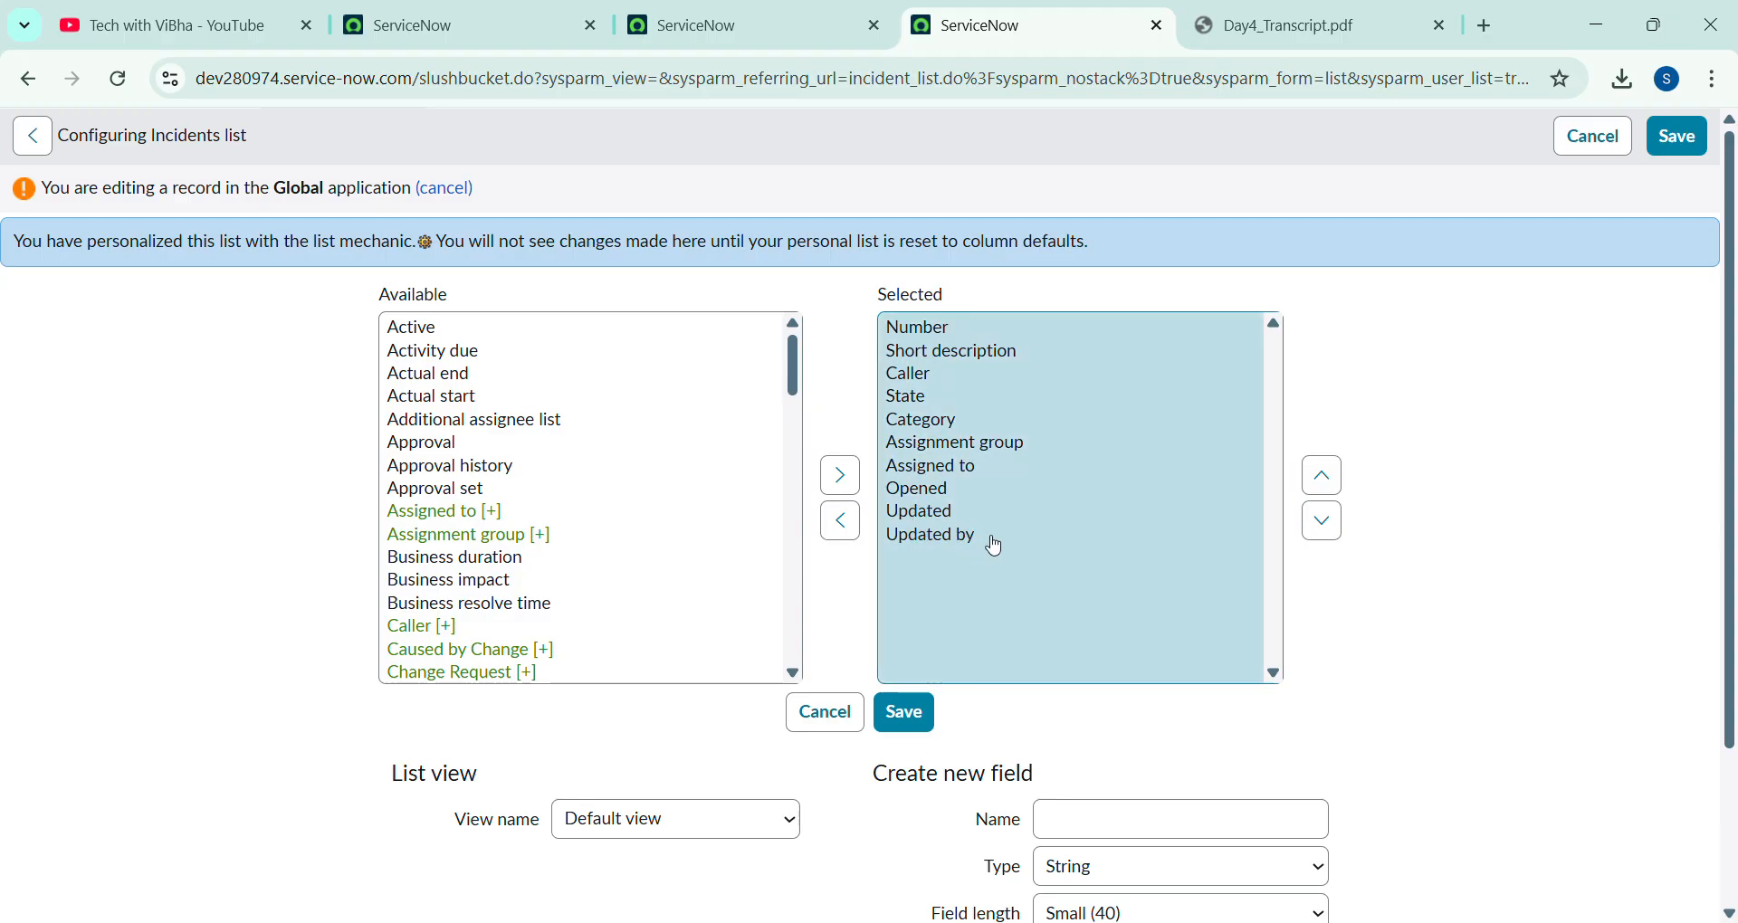
{"action": "left_click", "coordinate": [29, 80]}
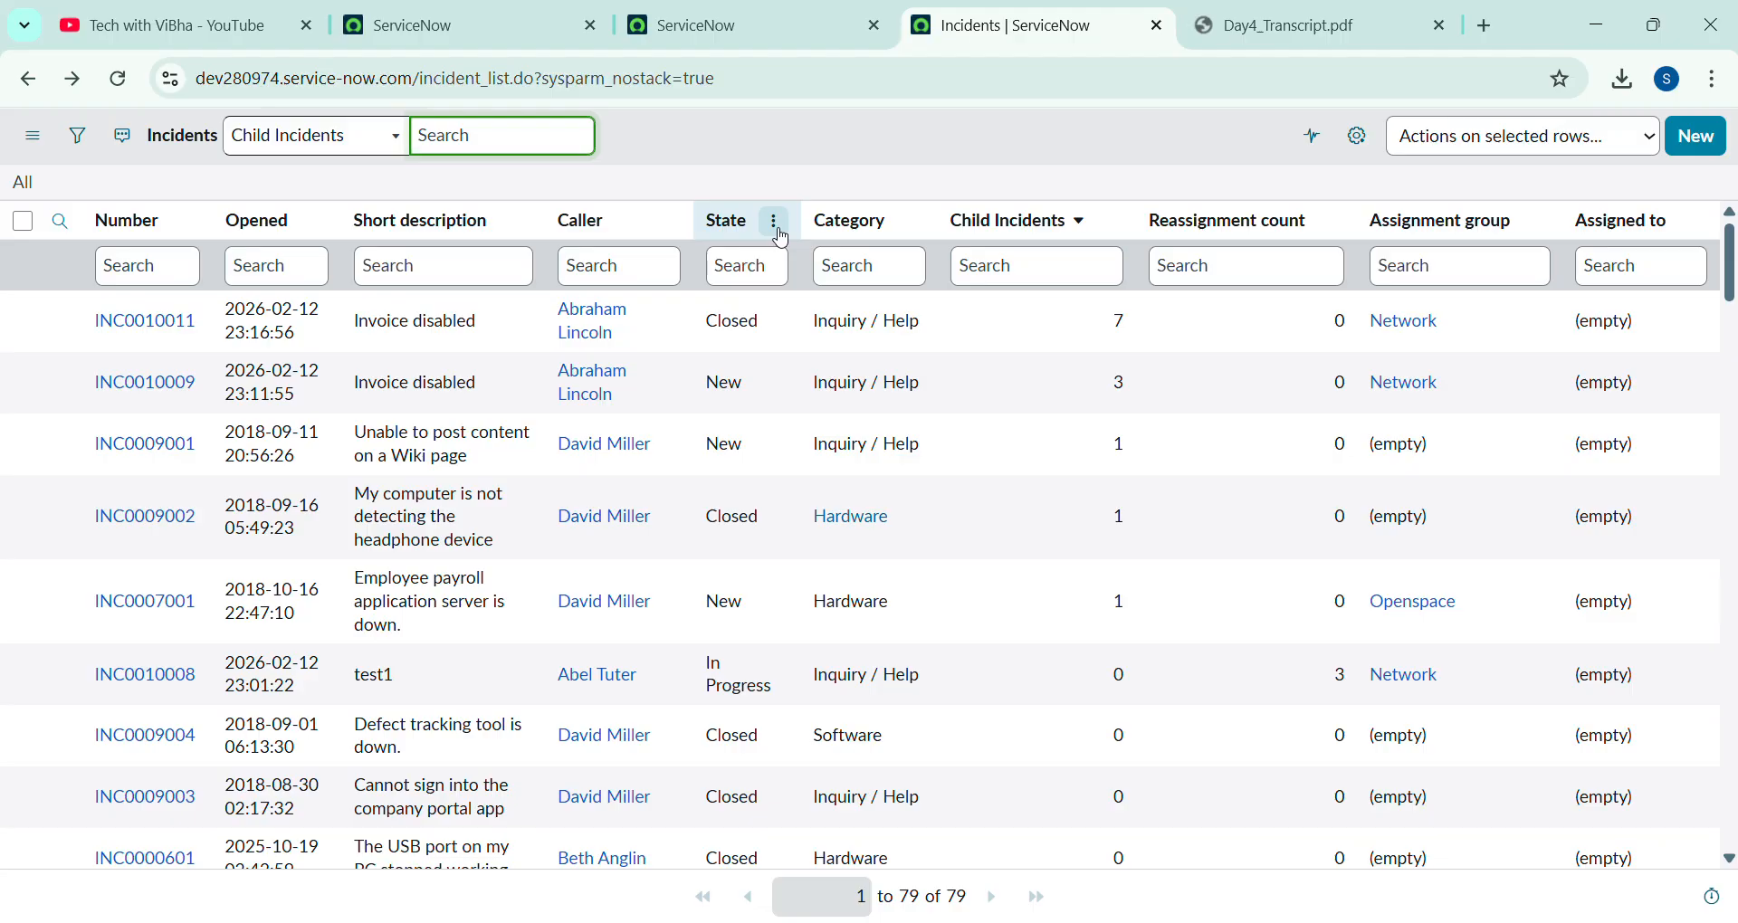
Impersonate the second user under recent impersonations from the ServiceNow home tab and reload the incident list under that account
{"action": "left_click", "coordinate": [774, 19]}
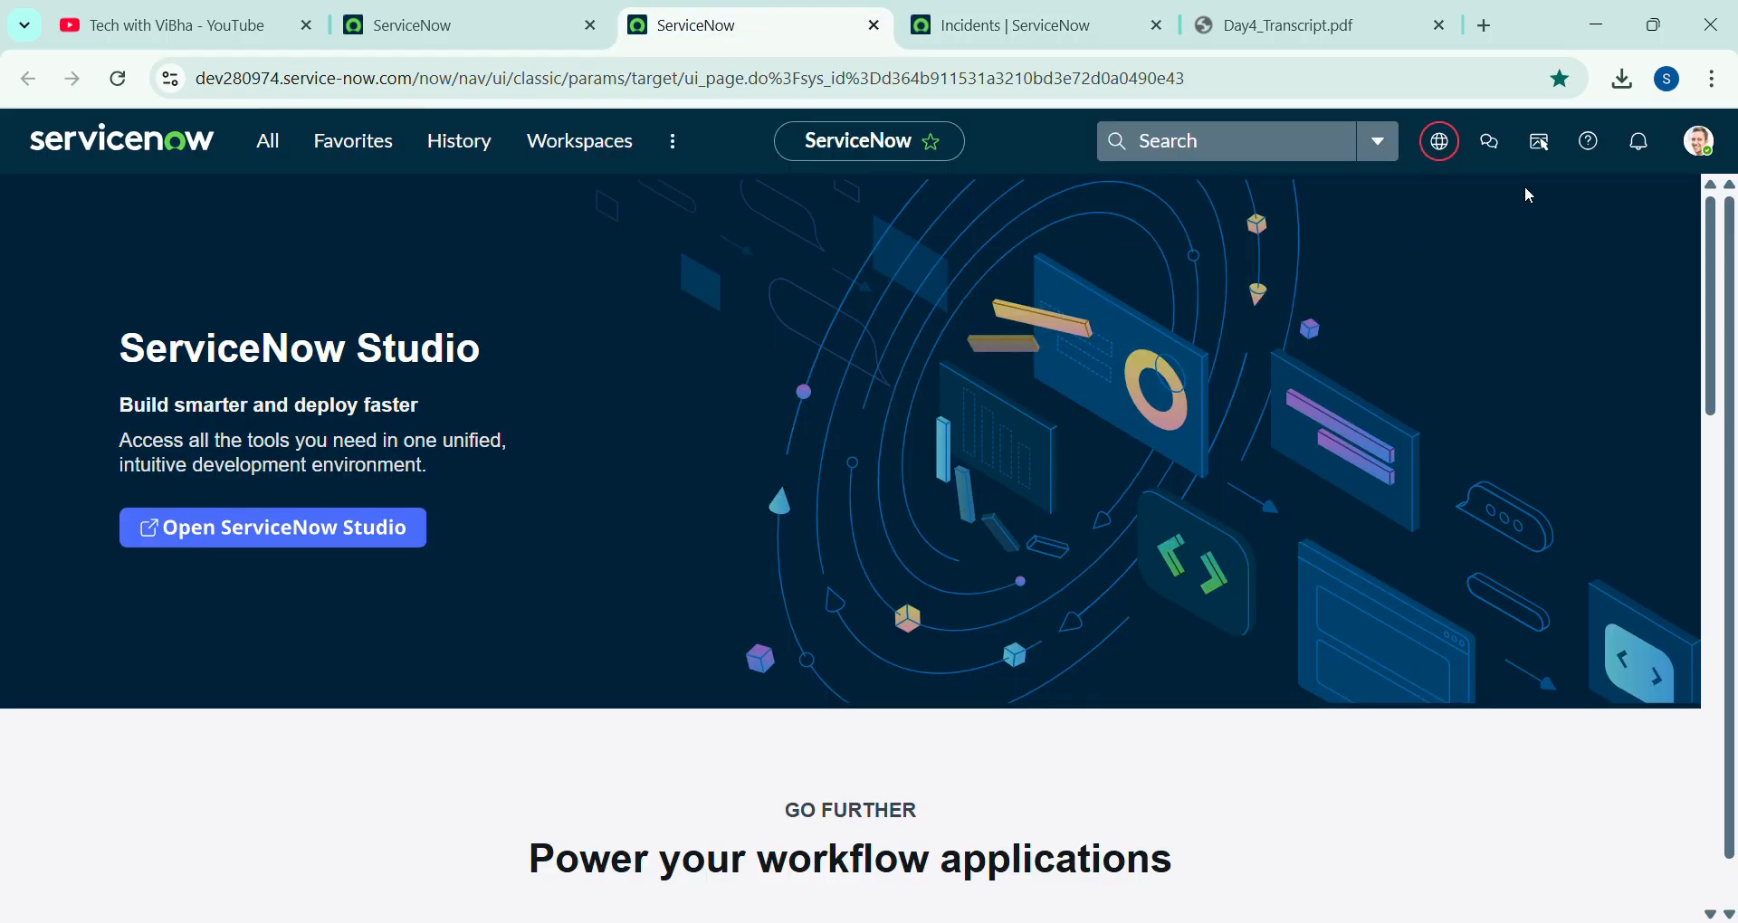
{"action": "left_click", "coordinate": [1699, 142]}
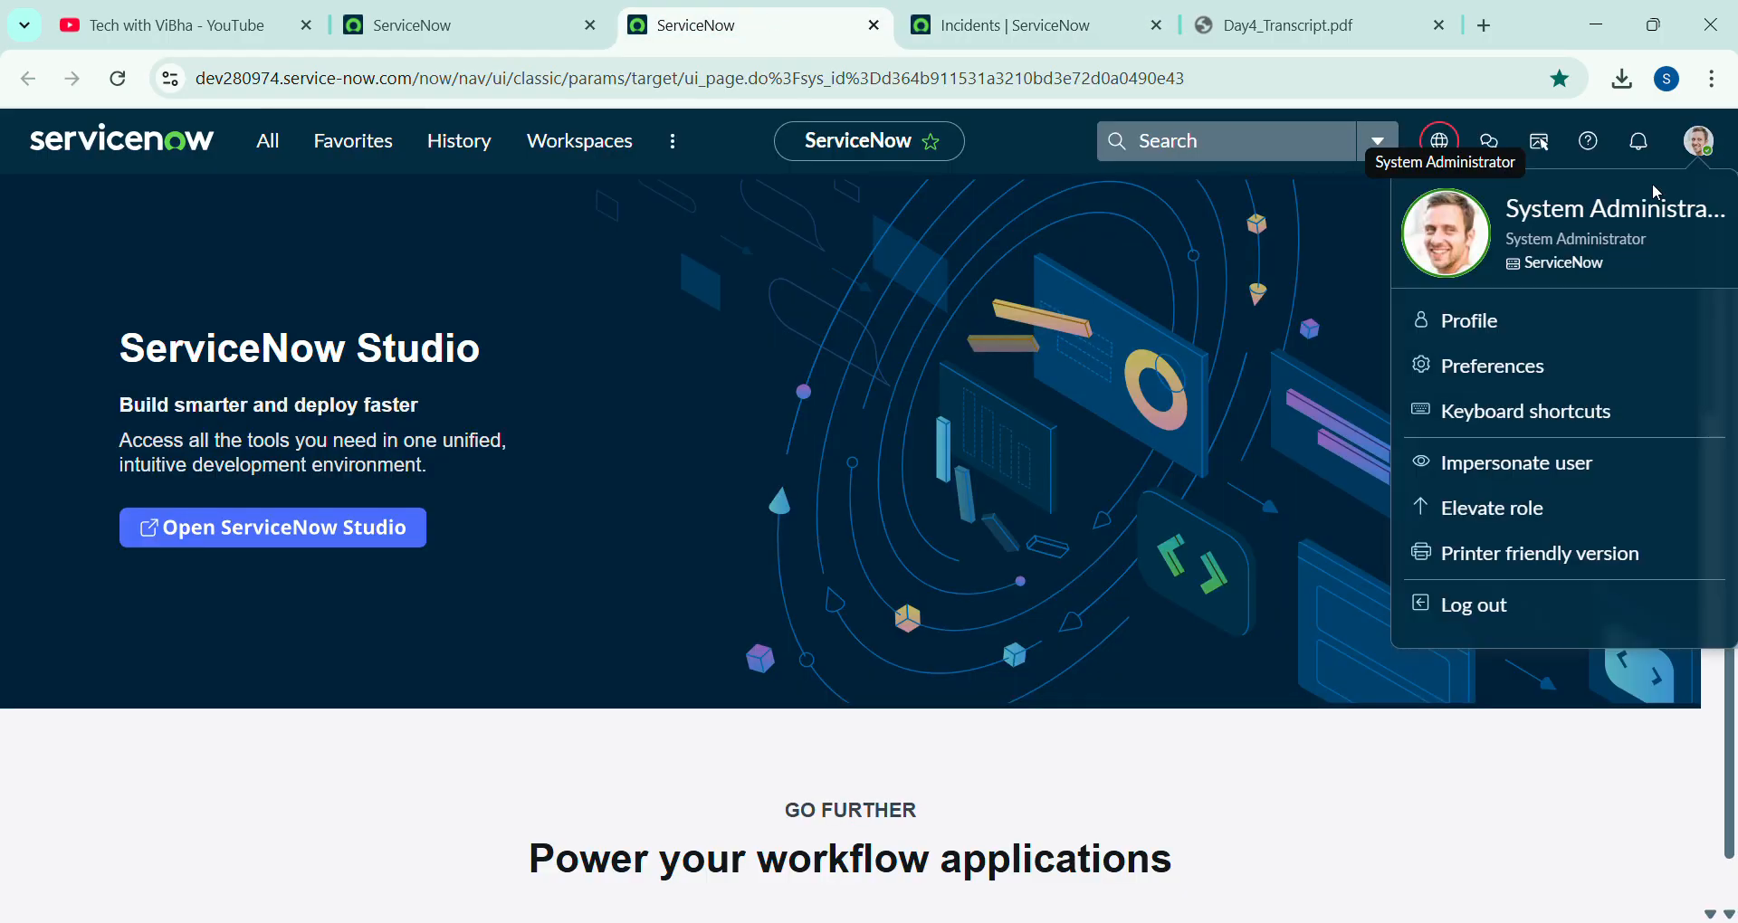
{"action": "left_click", "coordinate": [1497, 464]}
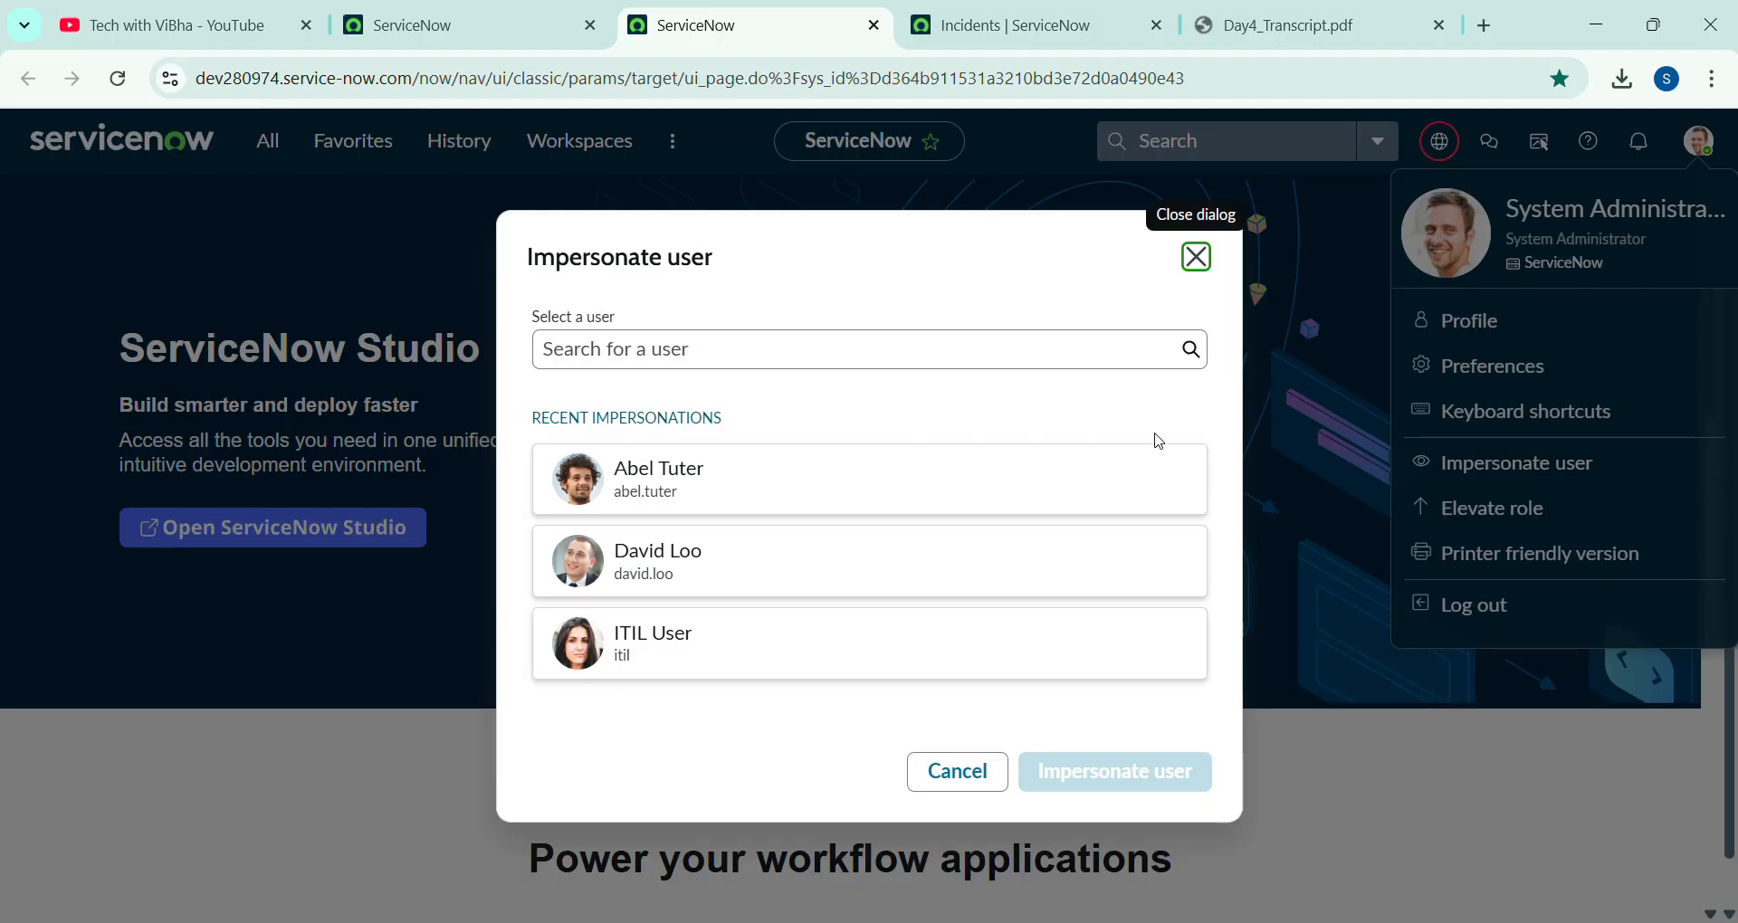
{"action": "left_click", "coordinate": [737, 564]}
{"action": "left_click", "coordinate": [1130, 774]}
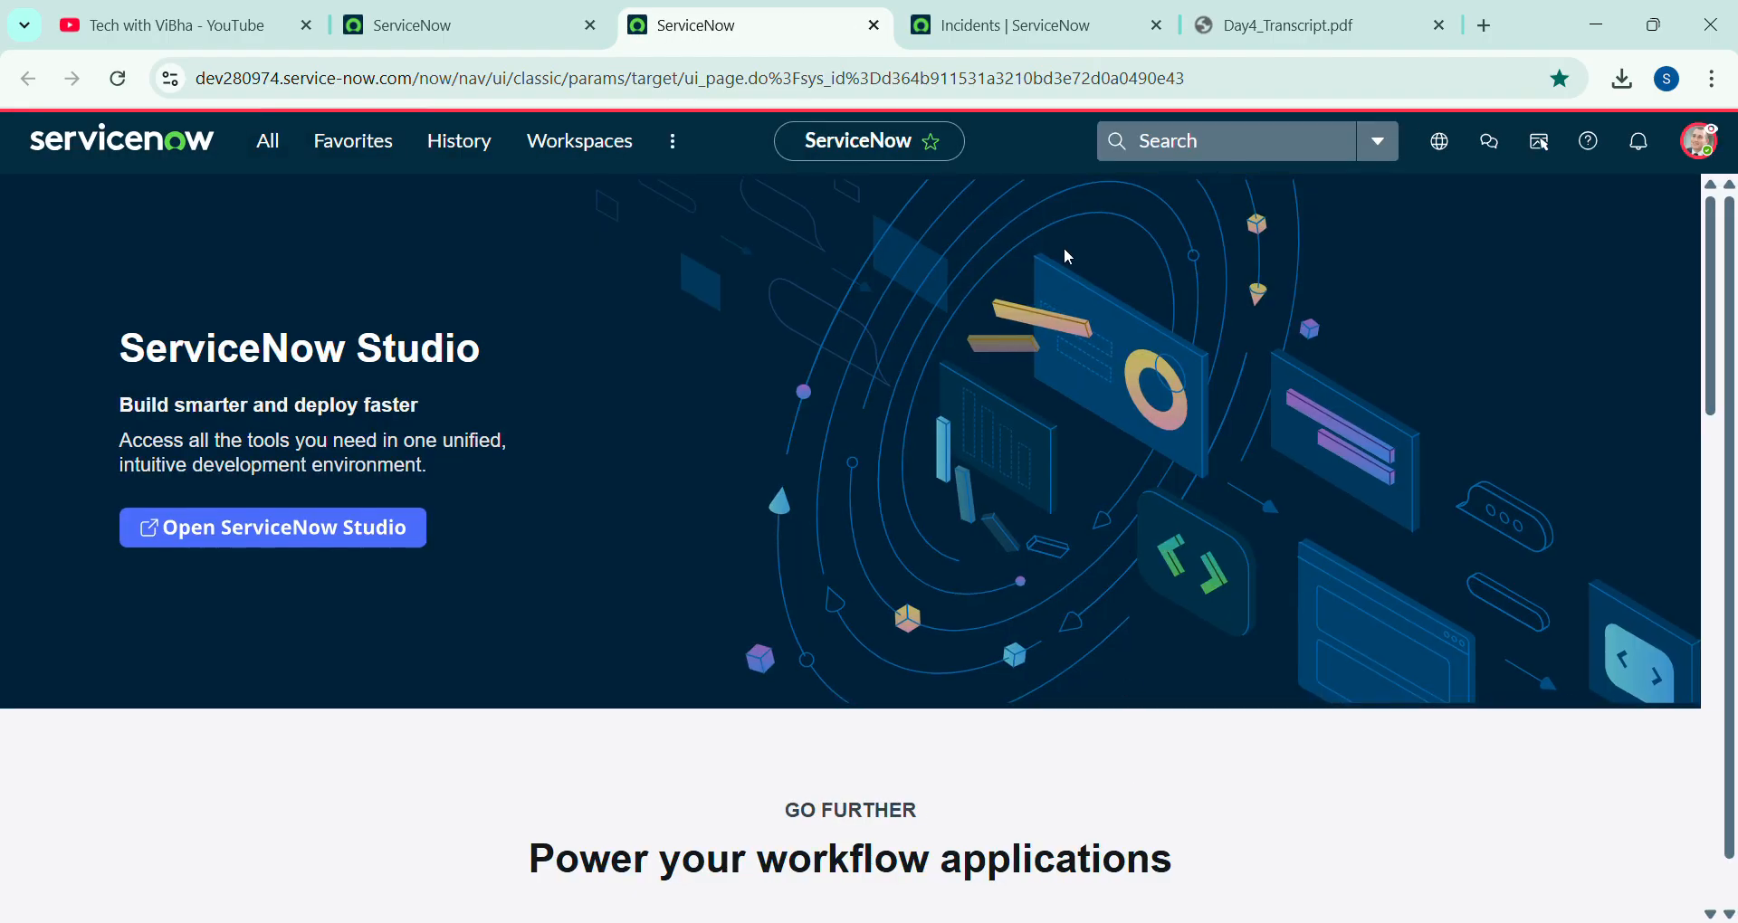
{"action": "left_click", "coordinate": [1035, 23]}
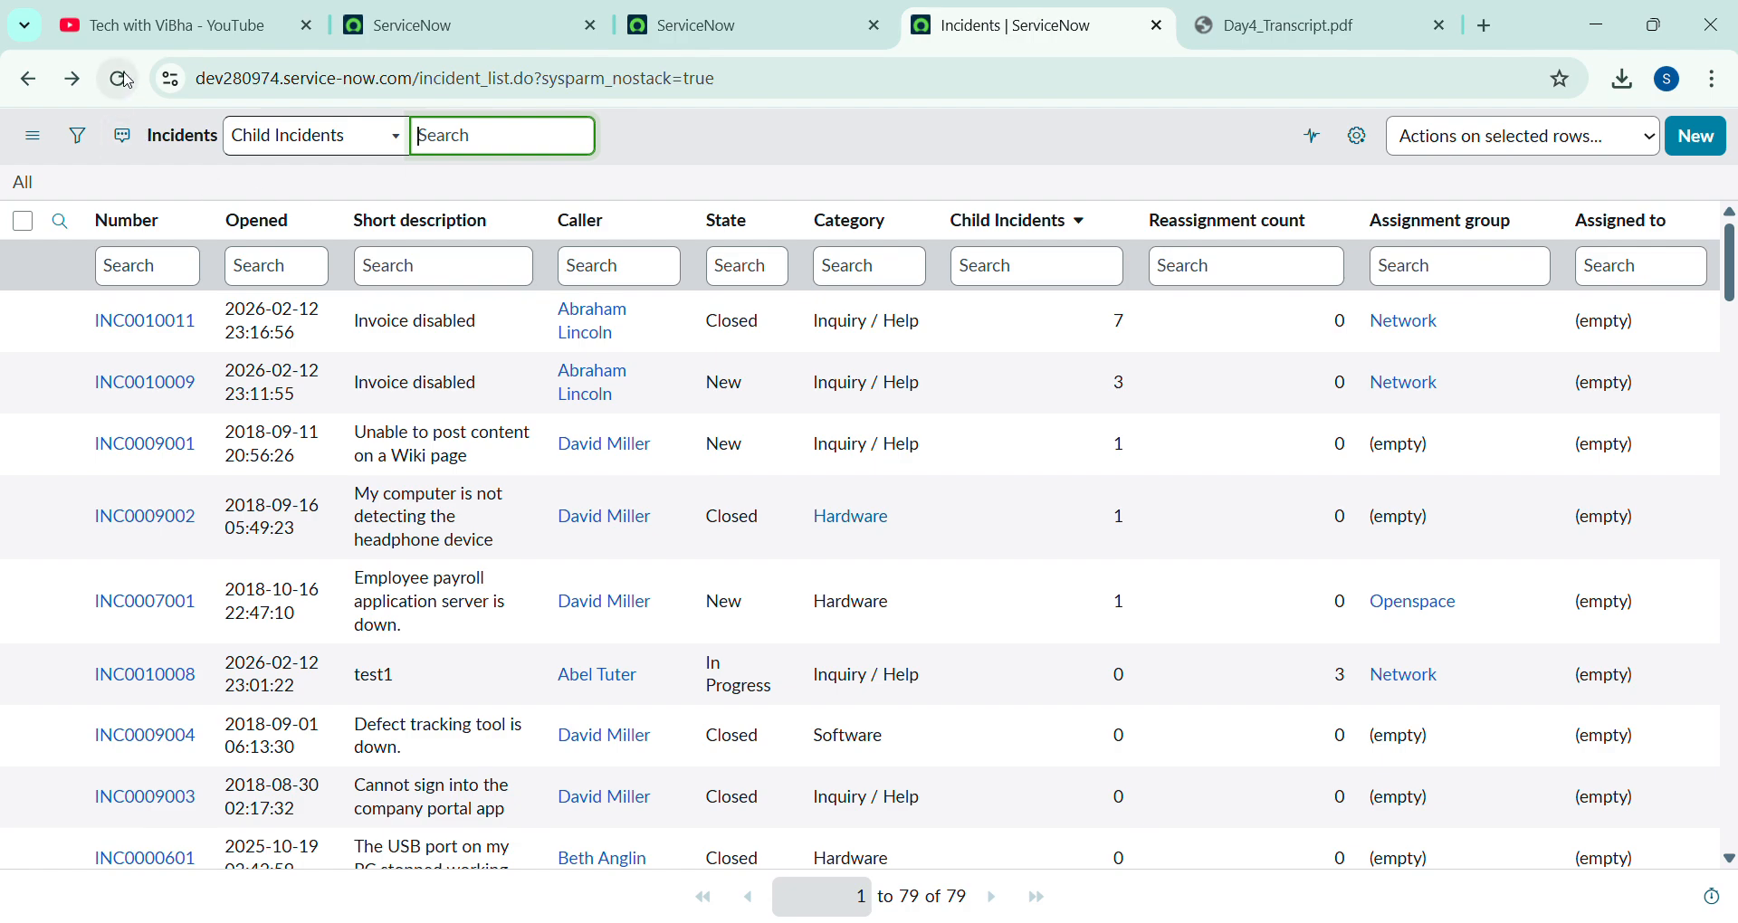
{"action": "left_click", "coordinate": [125, 80]}
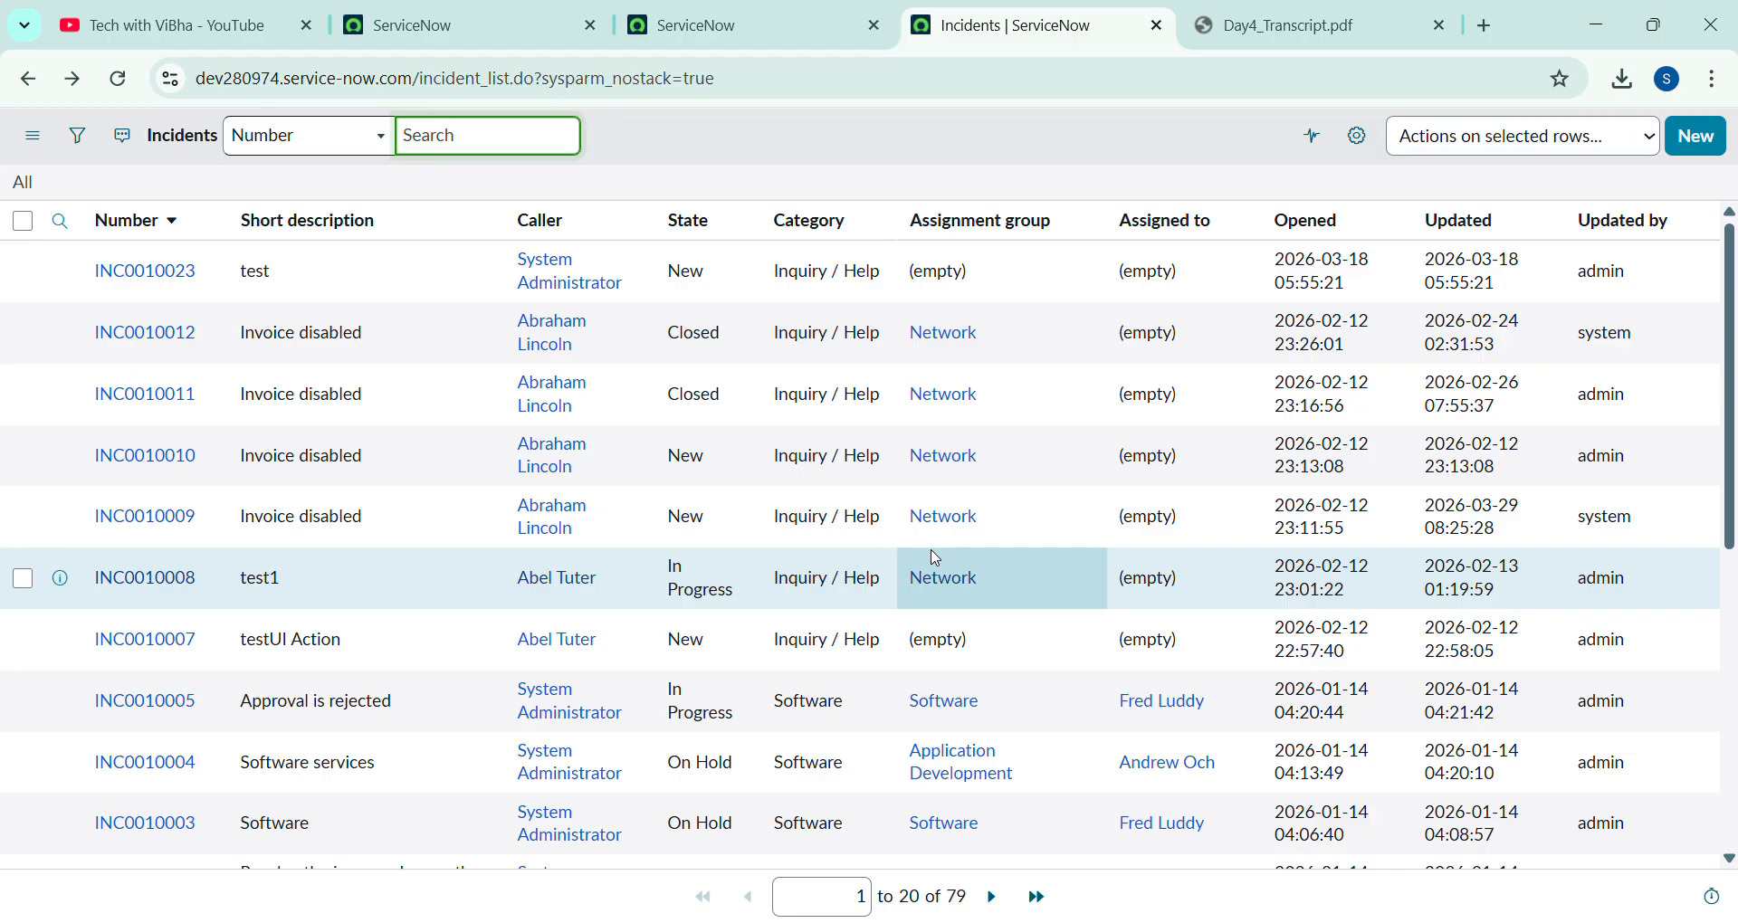
End the current user impersonation and reload the incident list as System Administrator
{"action": "left_click", "coordinate": [733, 11]}
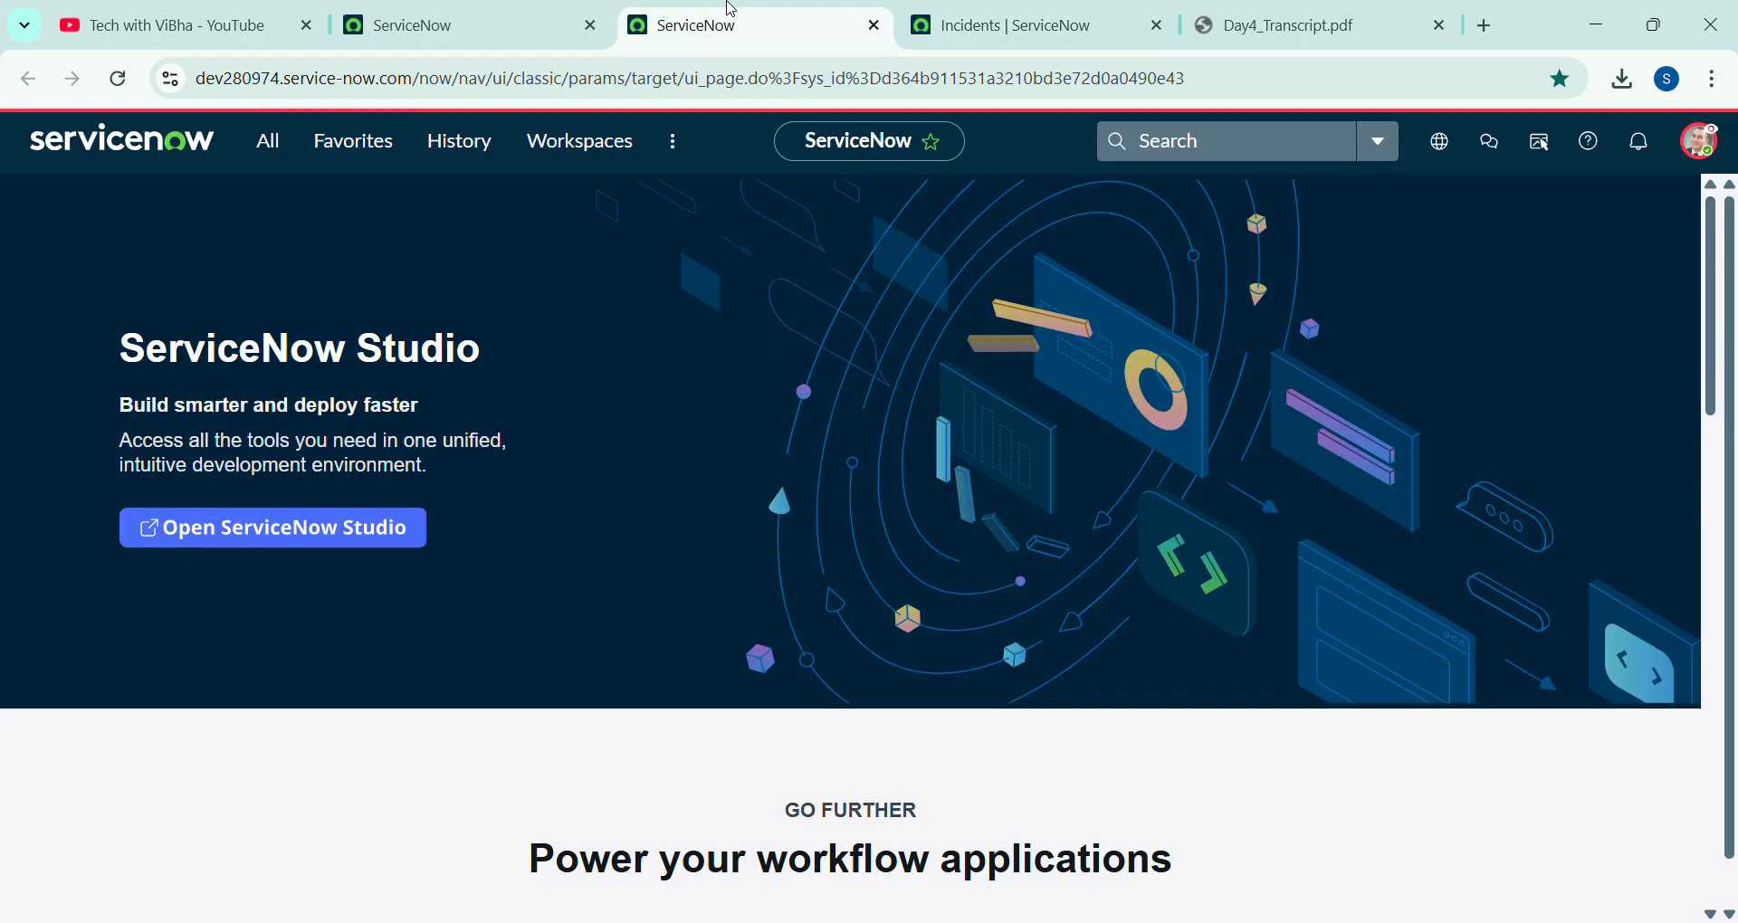
{"action": "left_click", "coordinate": [1702, 141]}
{"action": "left_click", "coordinate": [1553, 487]}
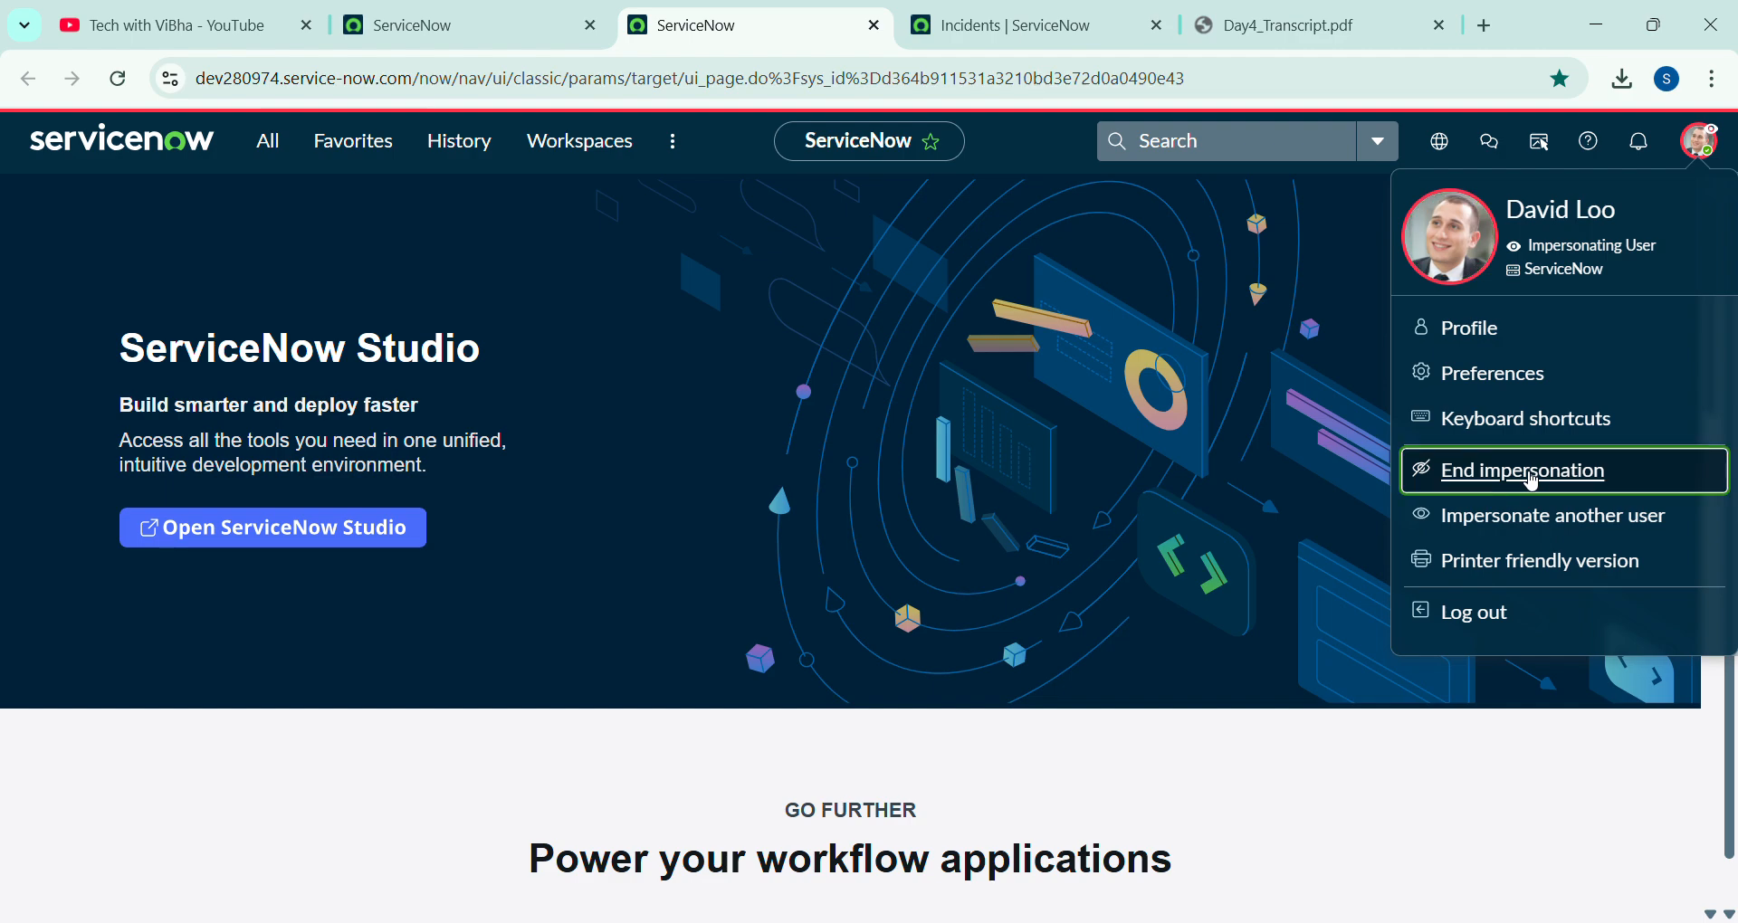
{"action": "left_click", "coordinate": [1067, 16]}
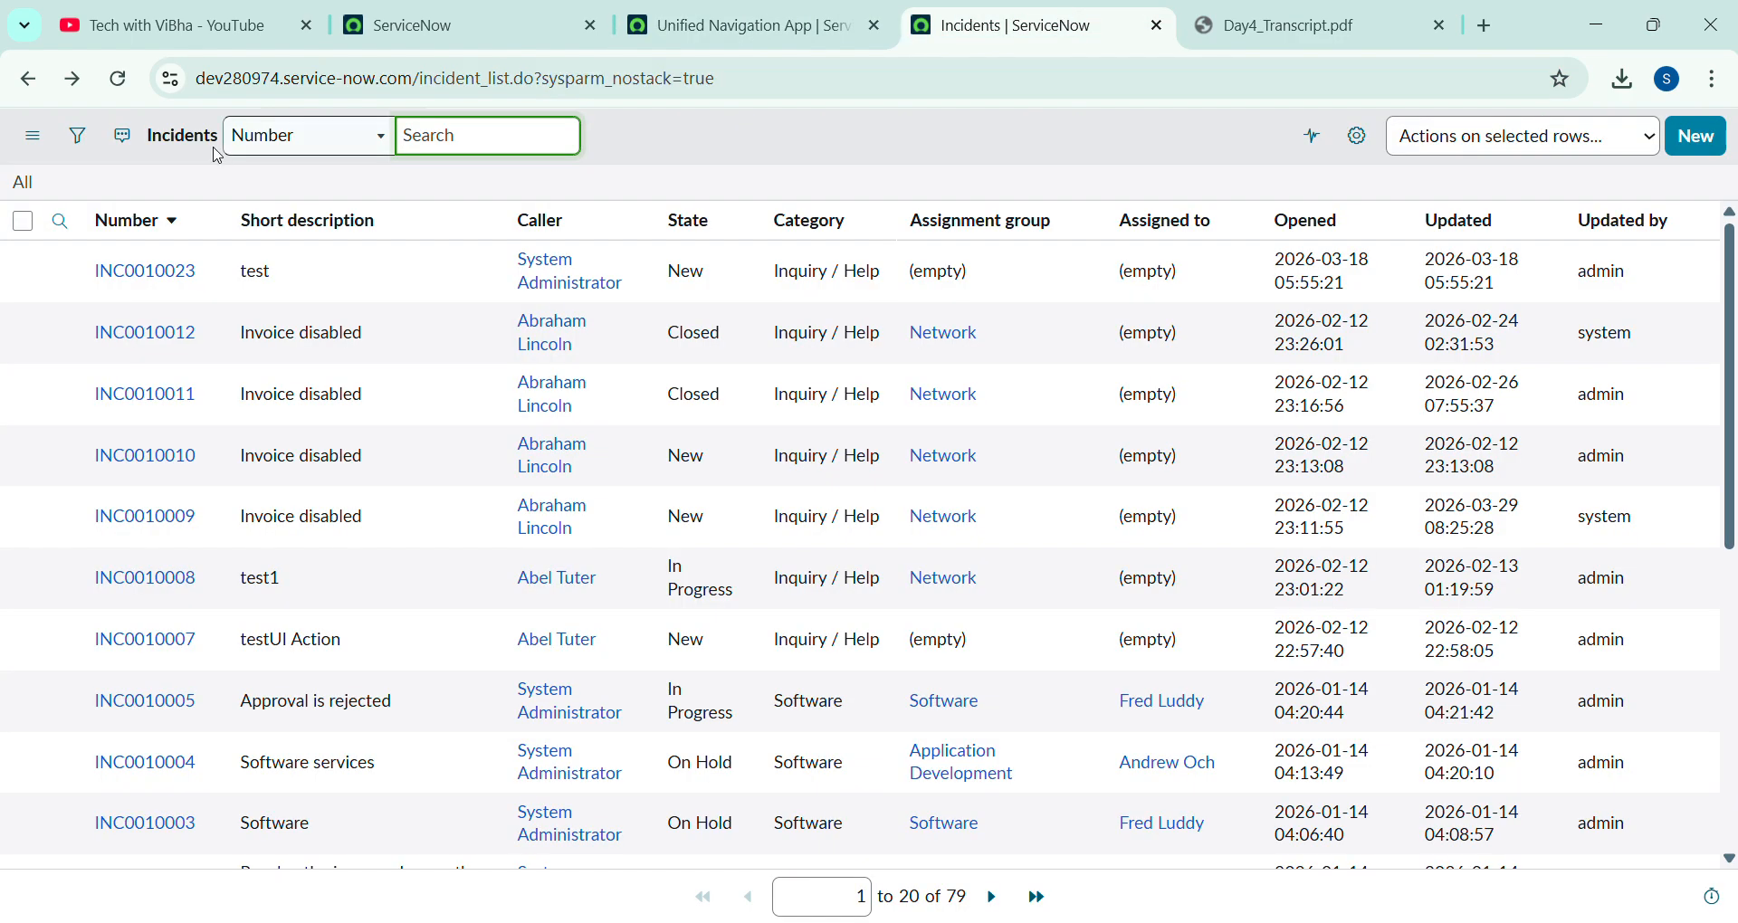
{"action": "left_click", "coordinate": [131, 82]}
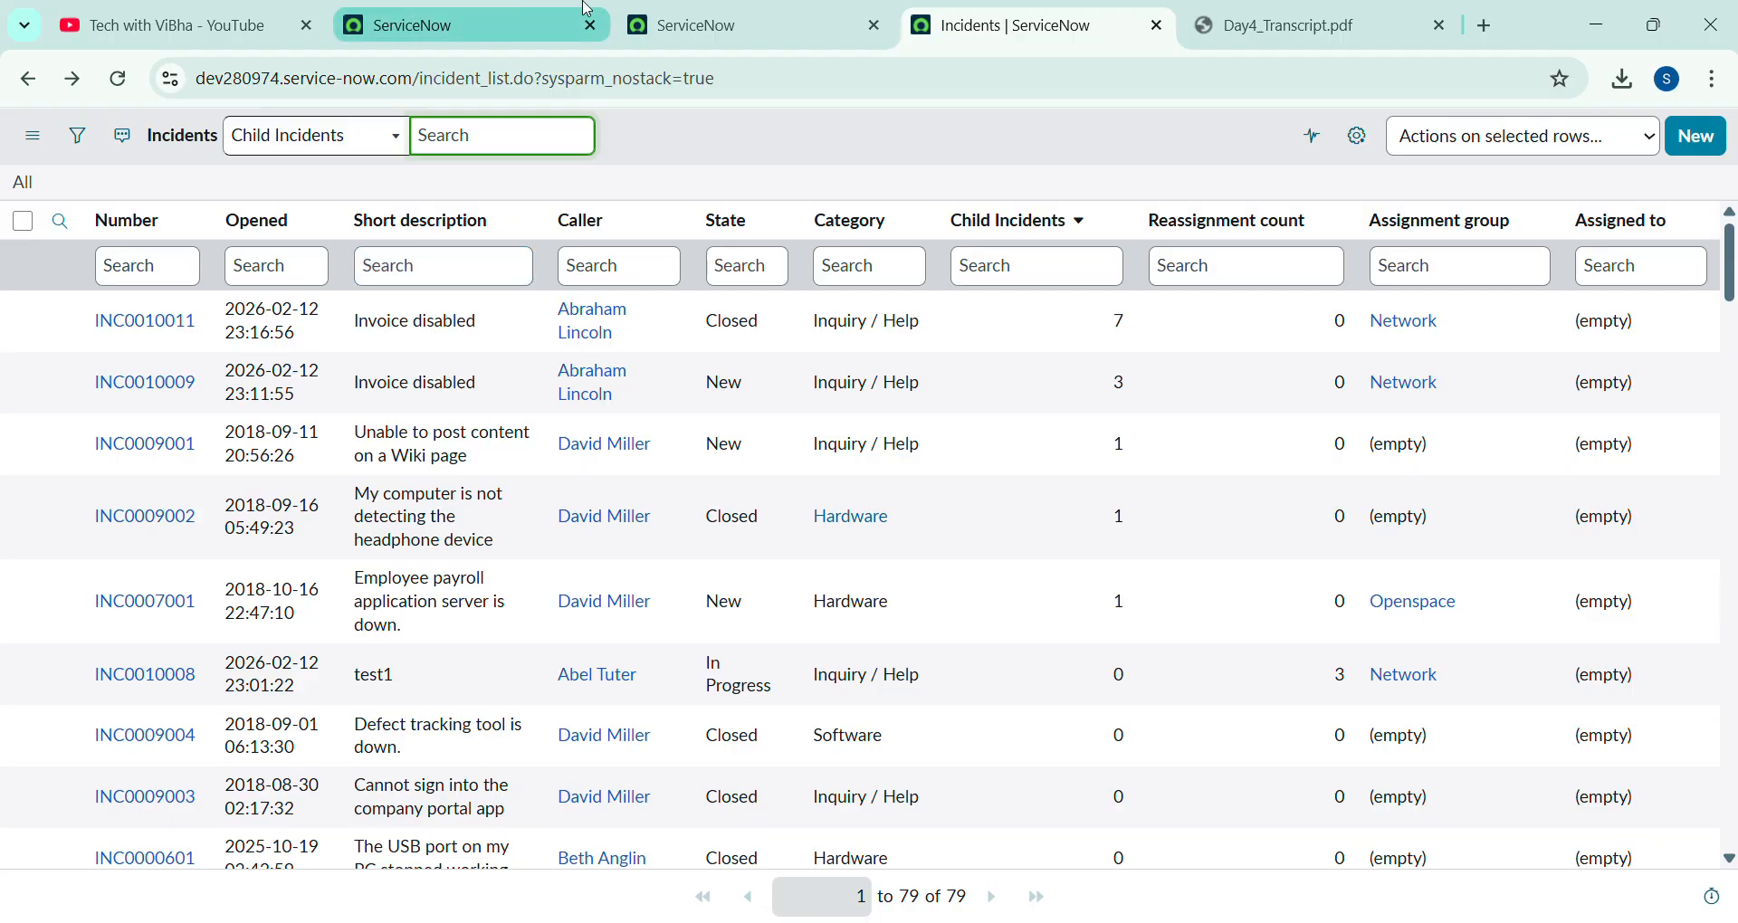
Impersonate ITIL User from the recent impersonations on the ServiceNow home tab, reload the incident list, and review its columns
{"action": "left_click", "coordinate": [648, 15]}
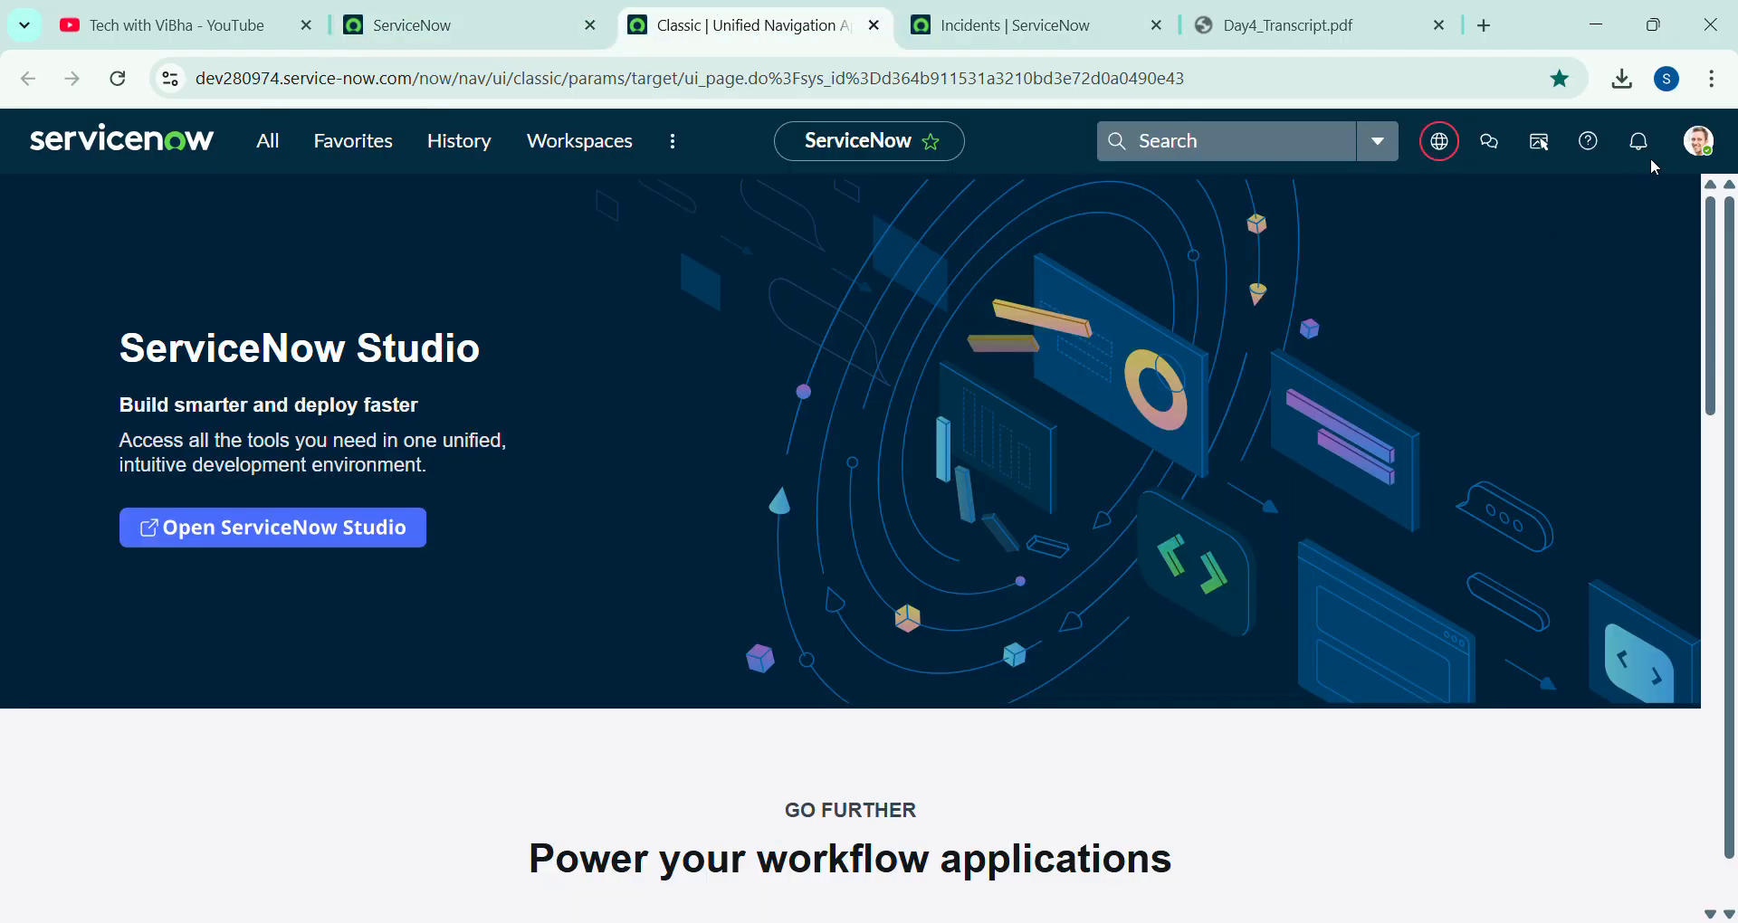
{"action": "left_click", "coordinate": [1699, 142]}
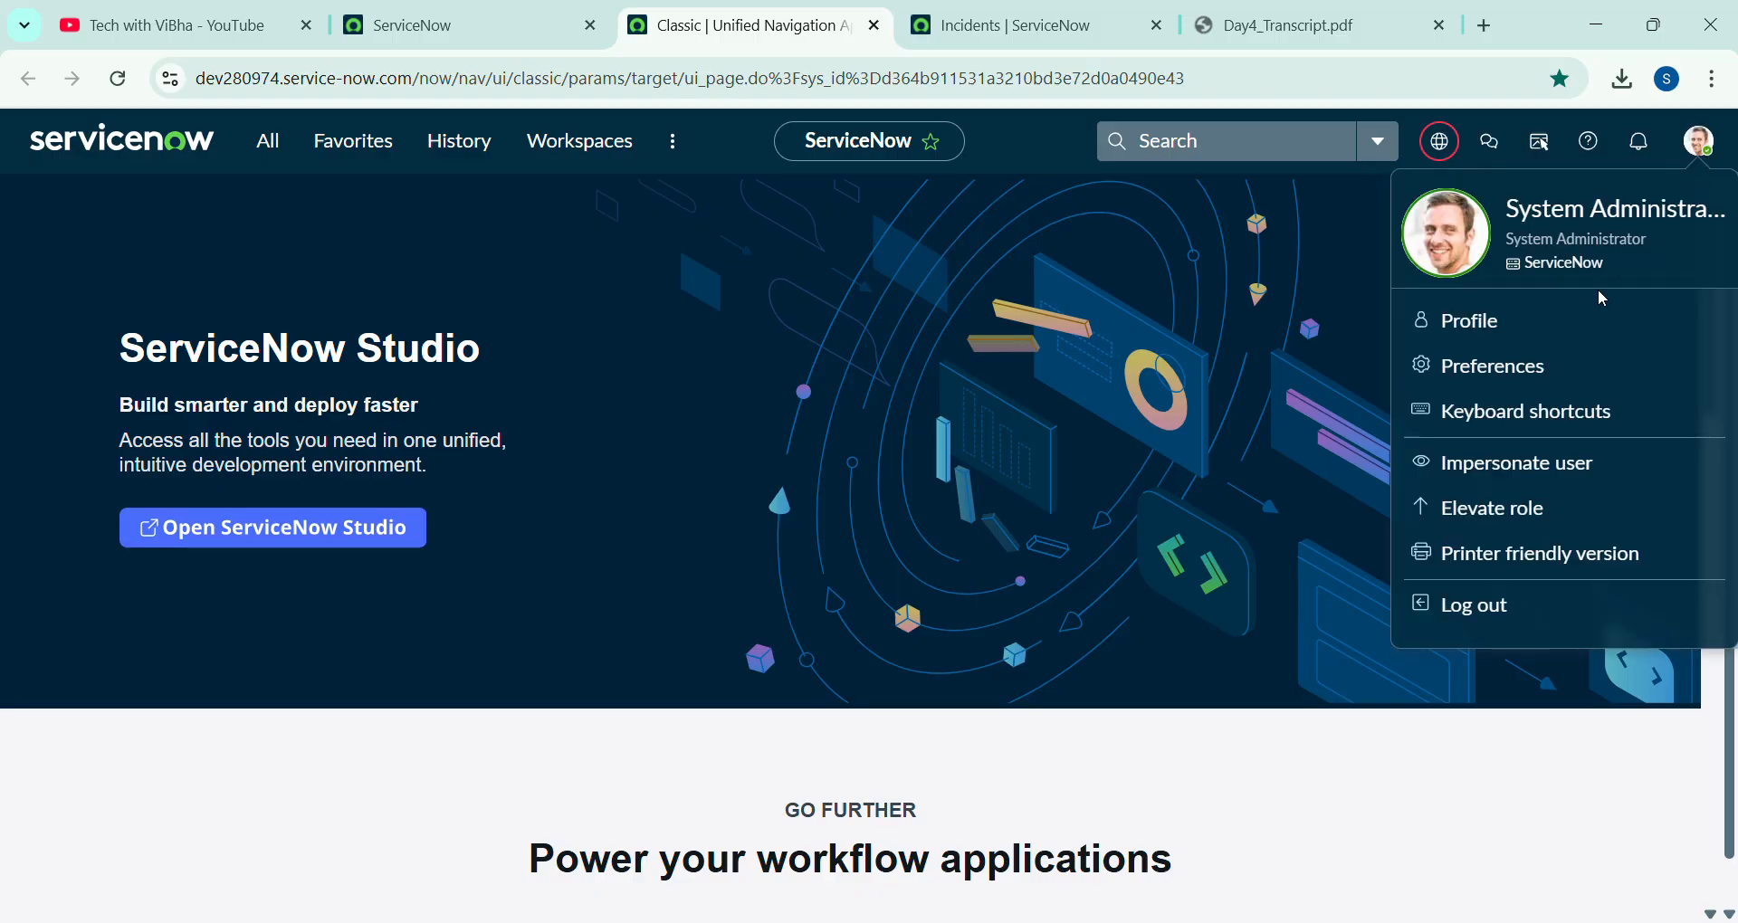
{"action": "left_click", "coordinate": [1510, 471]}
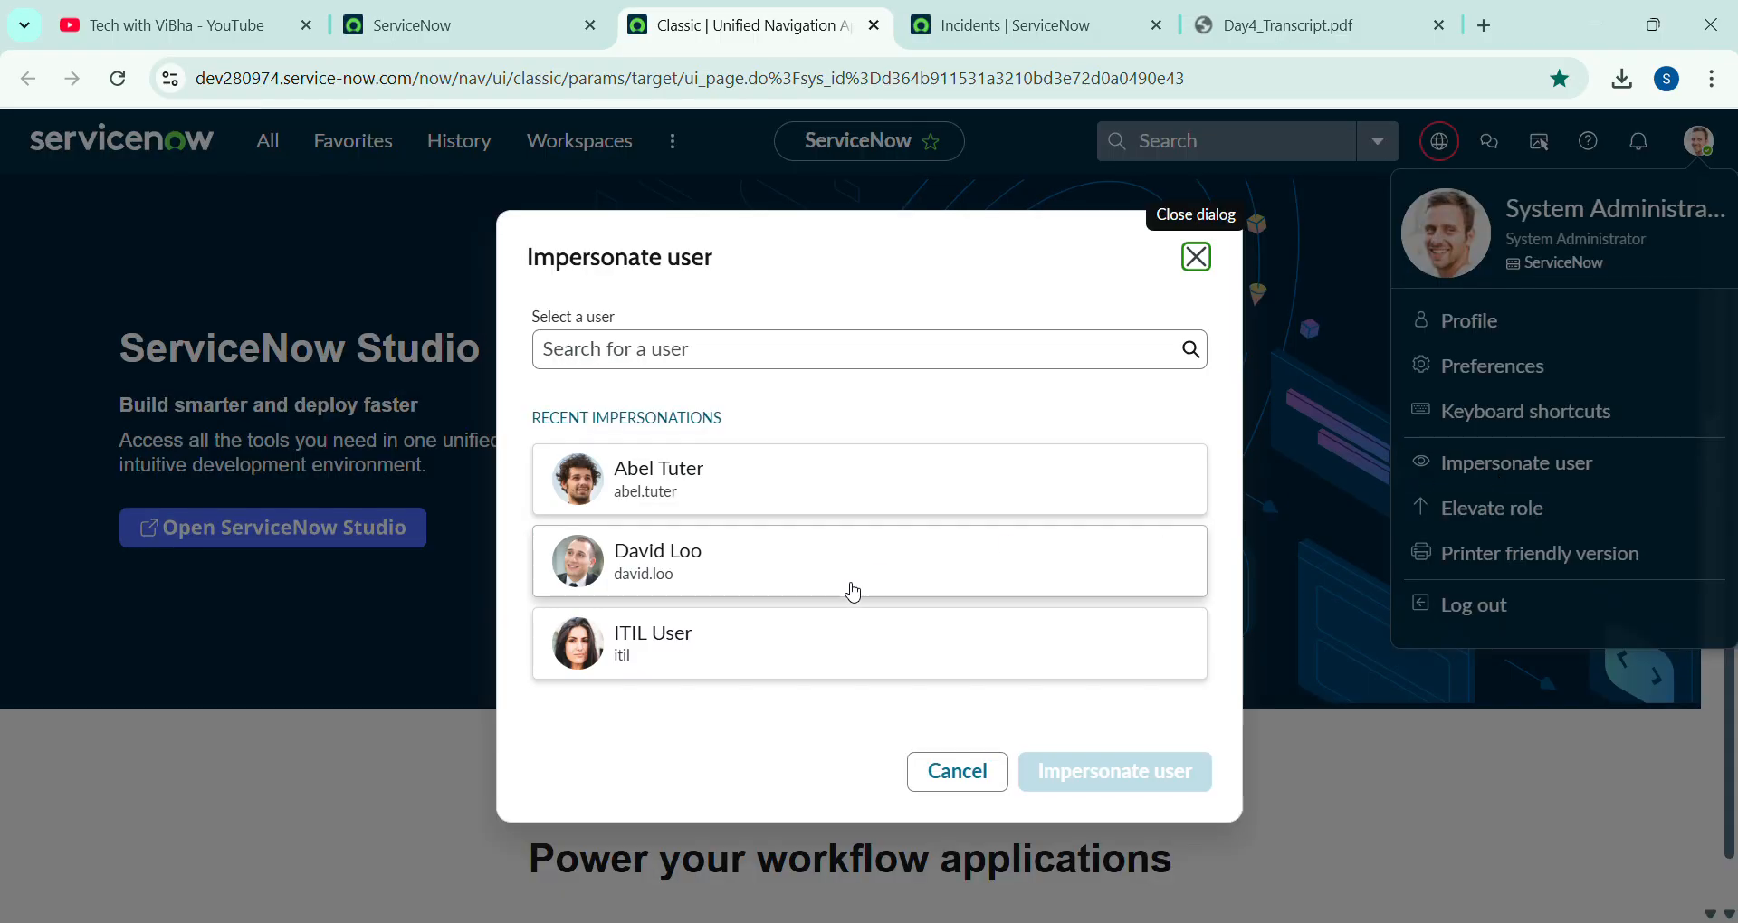
{"action": "left_click", "coordinate": [807, 633]}
{"action": "left_click", "coordinate": [1086, 775]}
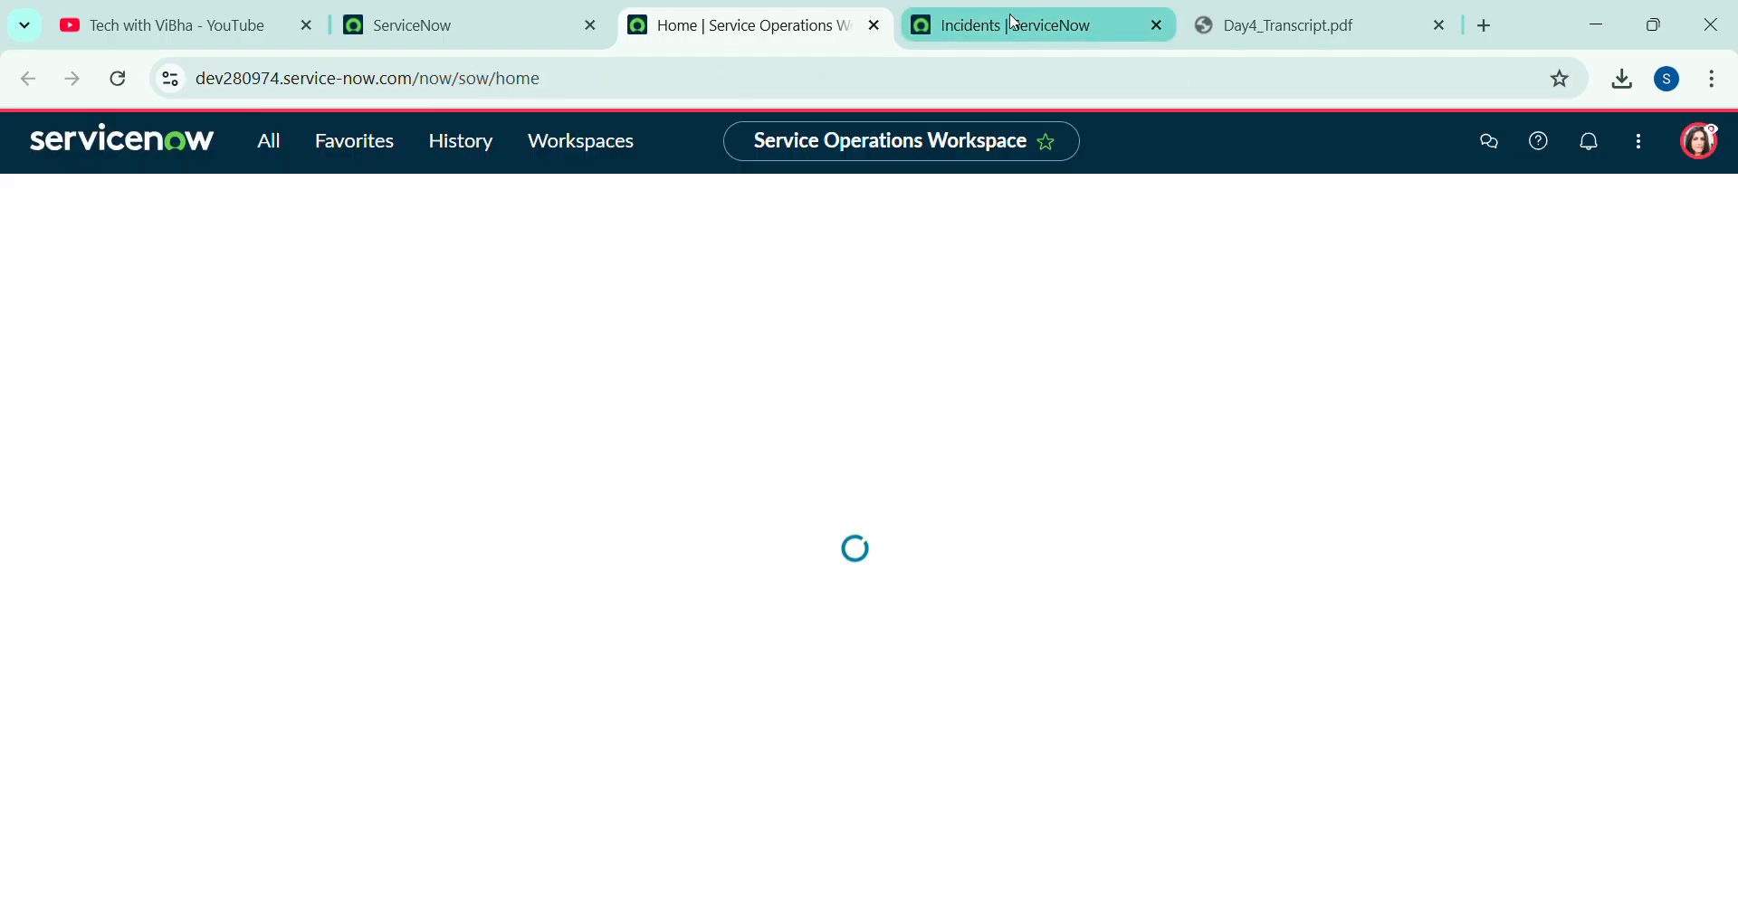
{"action": "left_click", "coordinate": [1014, 26]}
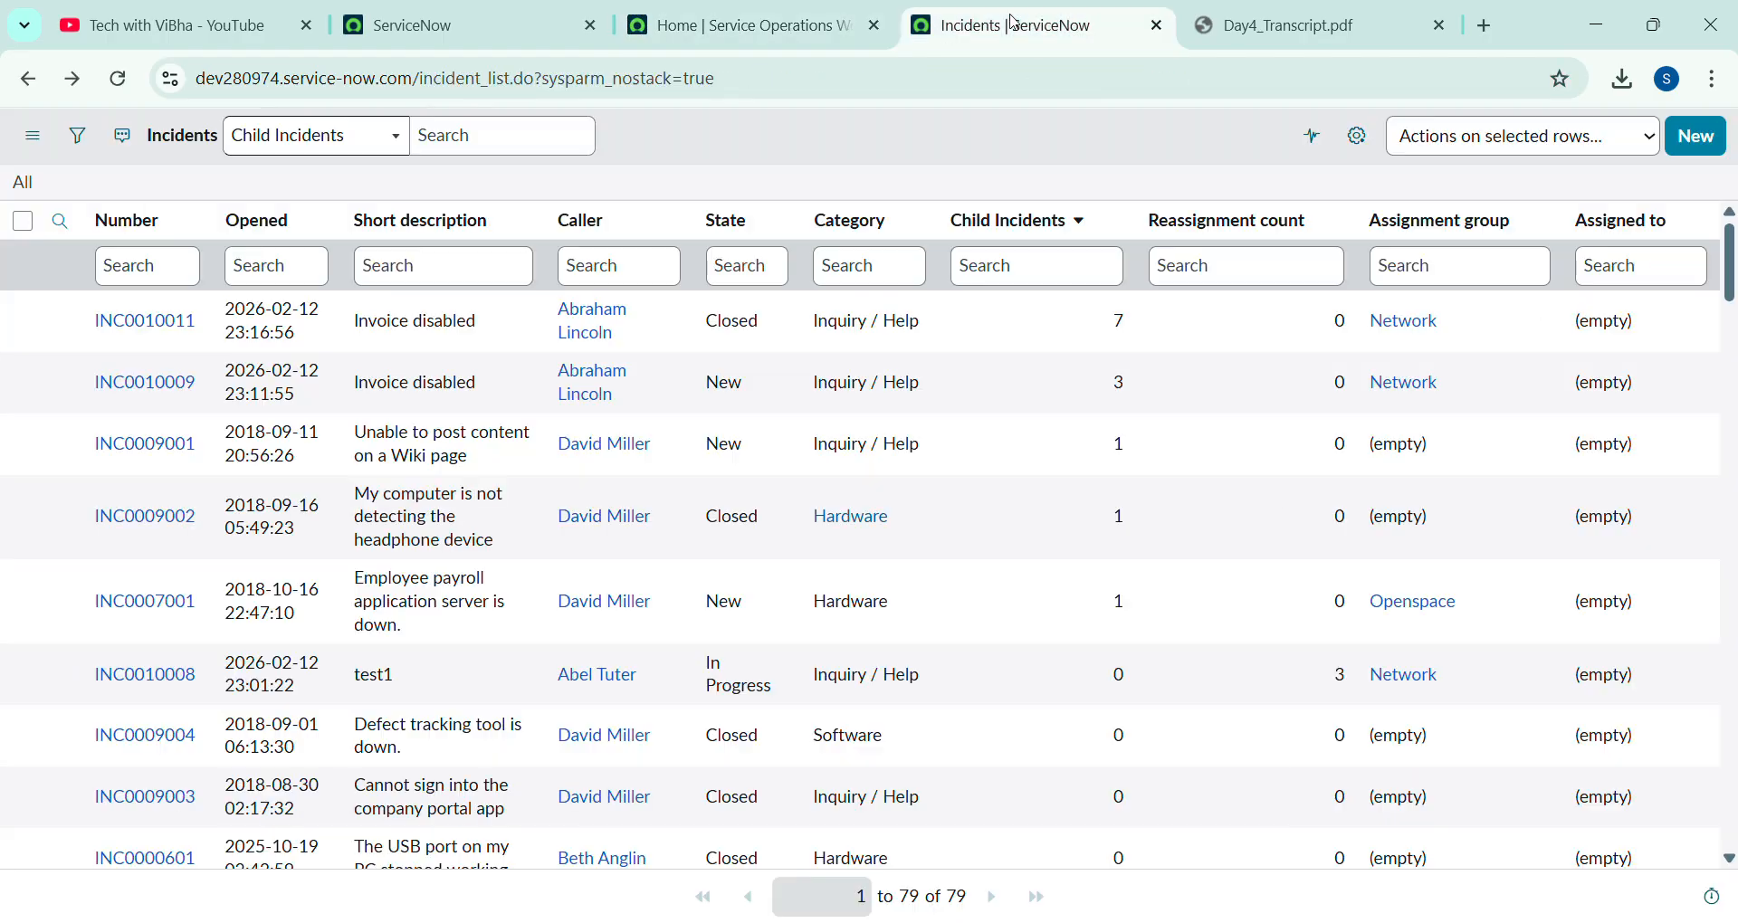
{"action": "left_click", "coordinate": [118, 82]}
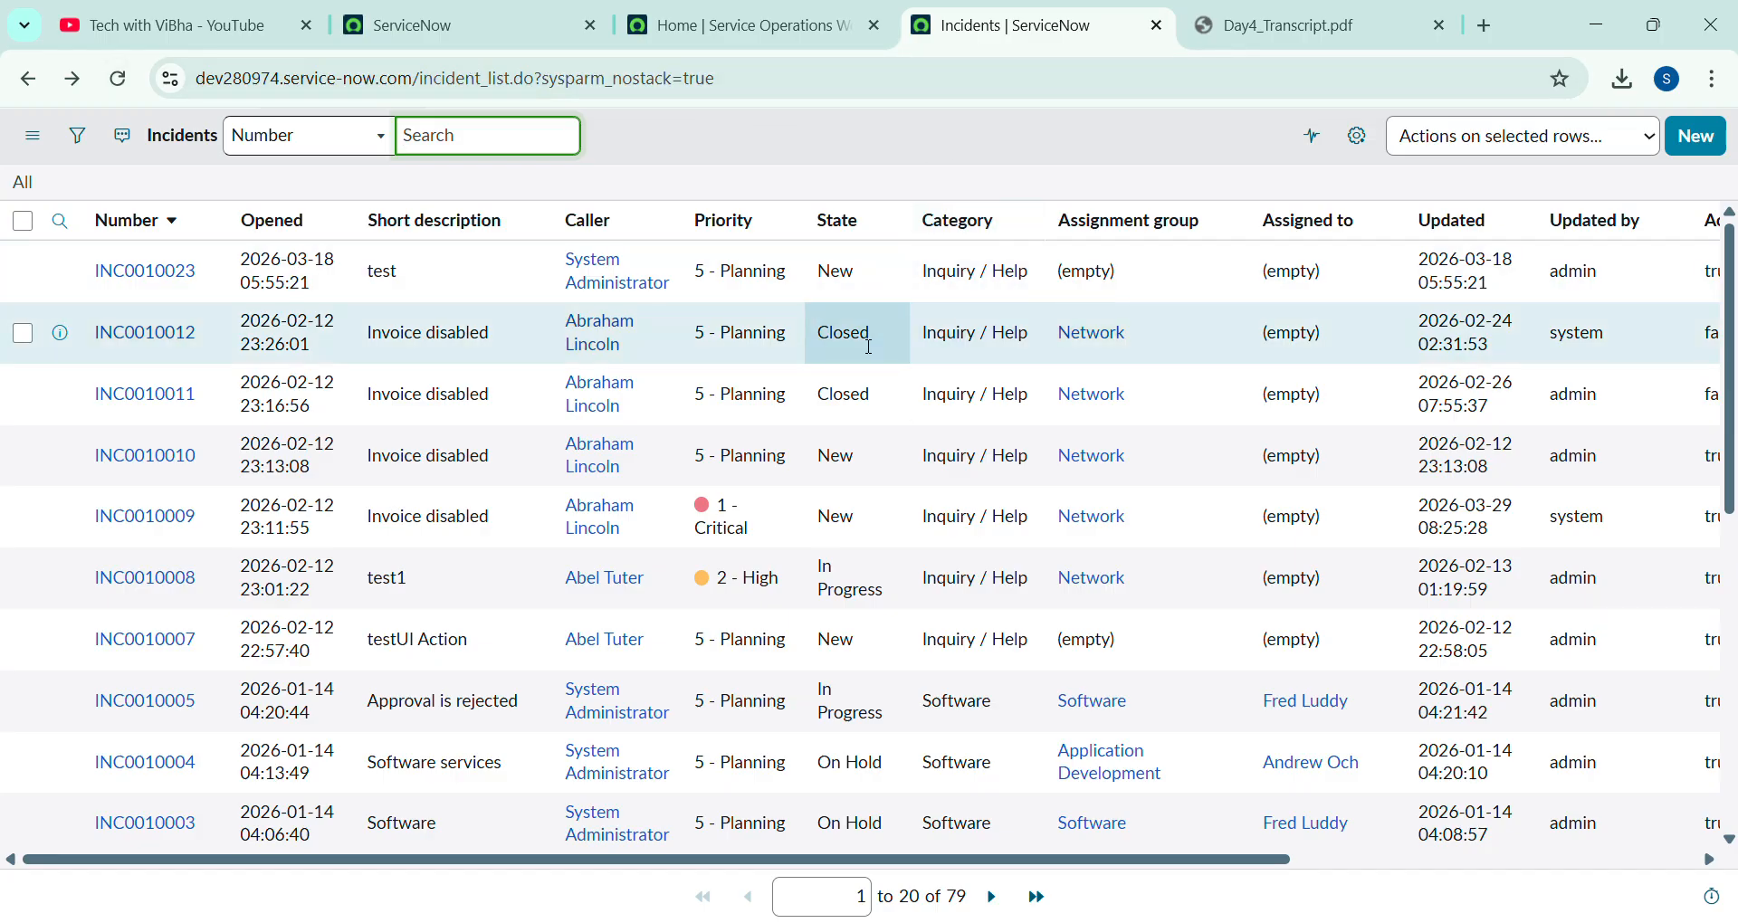
{"action": "scroll", "coordinate": [869, 347], "scroll_direction": "right", "scroll_amount": 6}
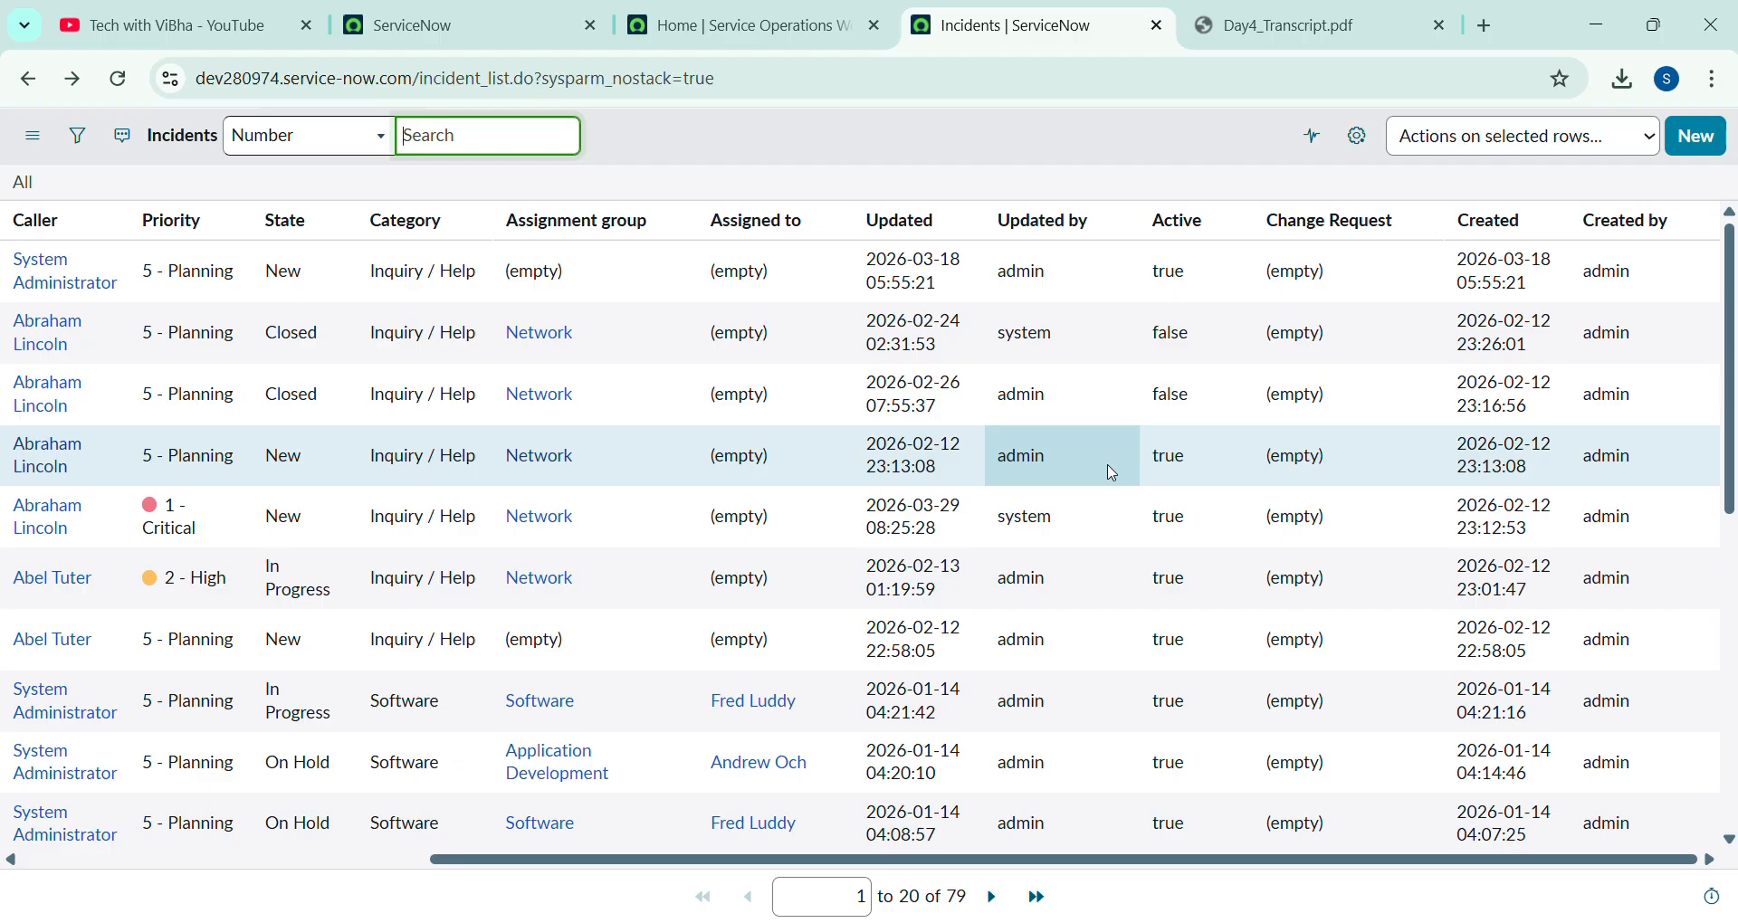
Reset the ITIL User's personalized incident list columns to the column defaults and return to the incident list
{"action": "left_click", "coordinate": [1368, 143]}
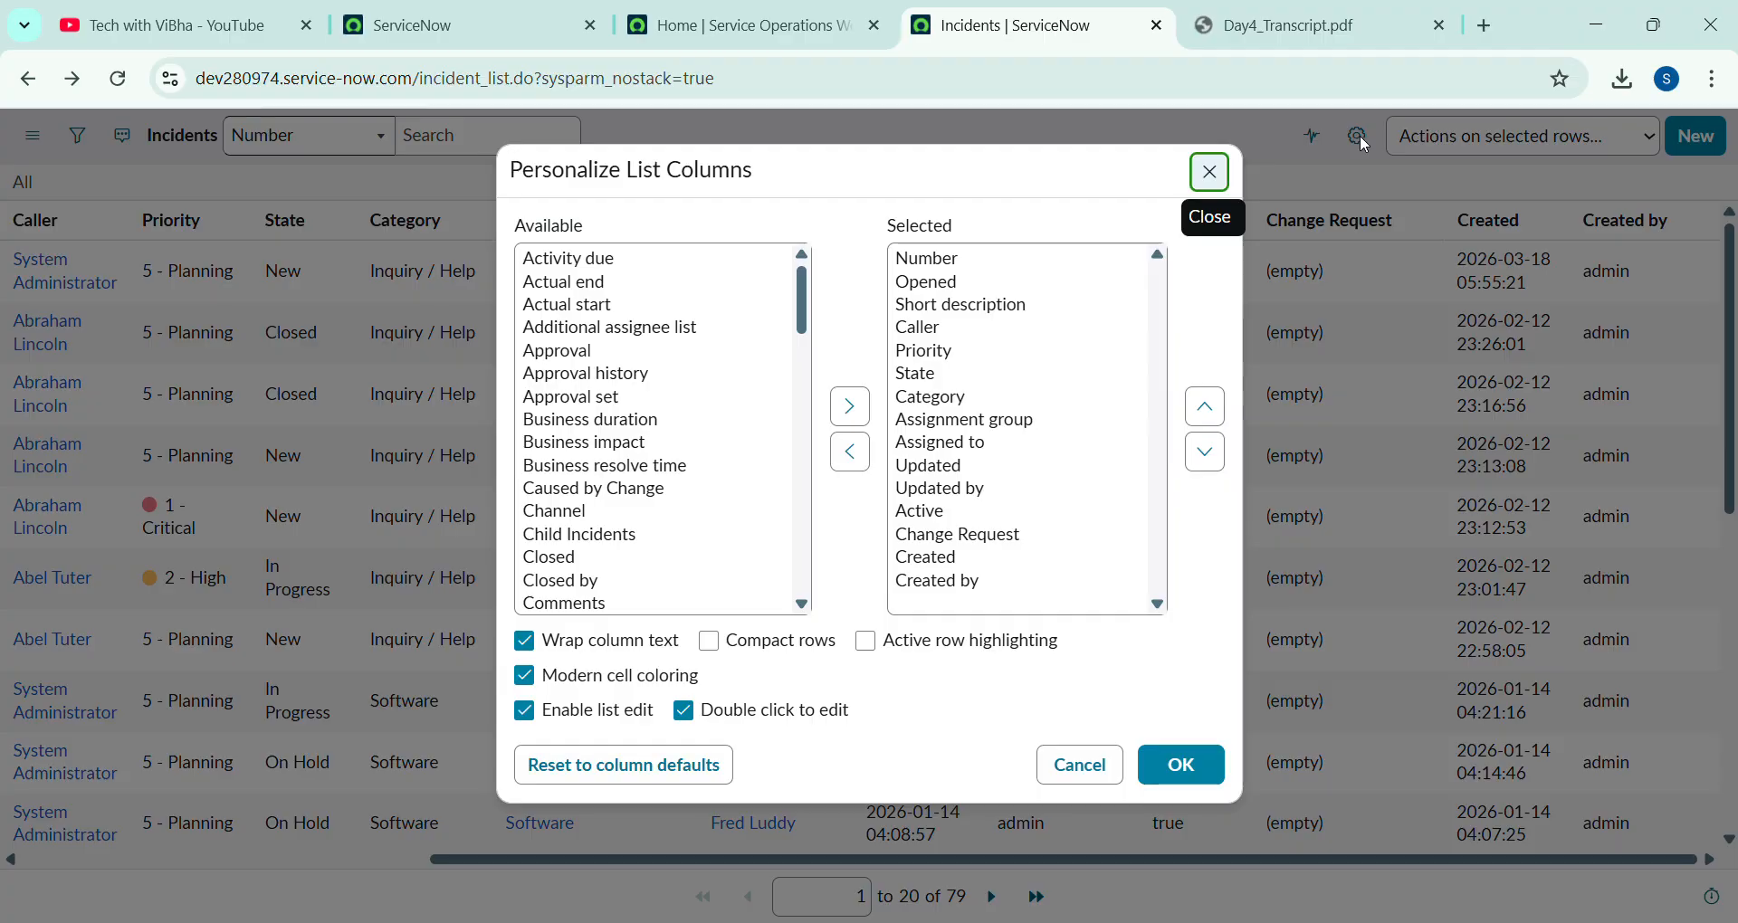
{"action": "left_click", "coordinate": [638, 774]}
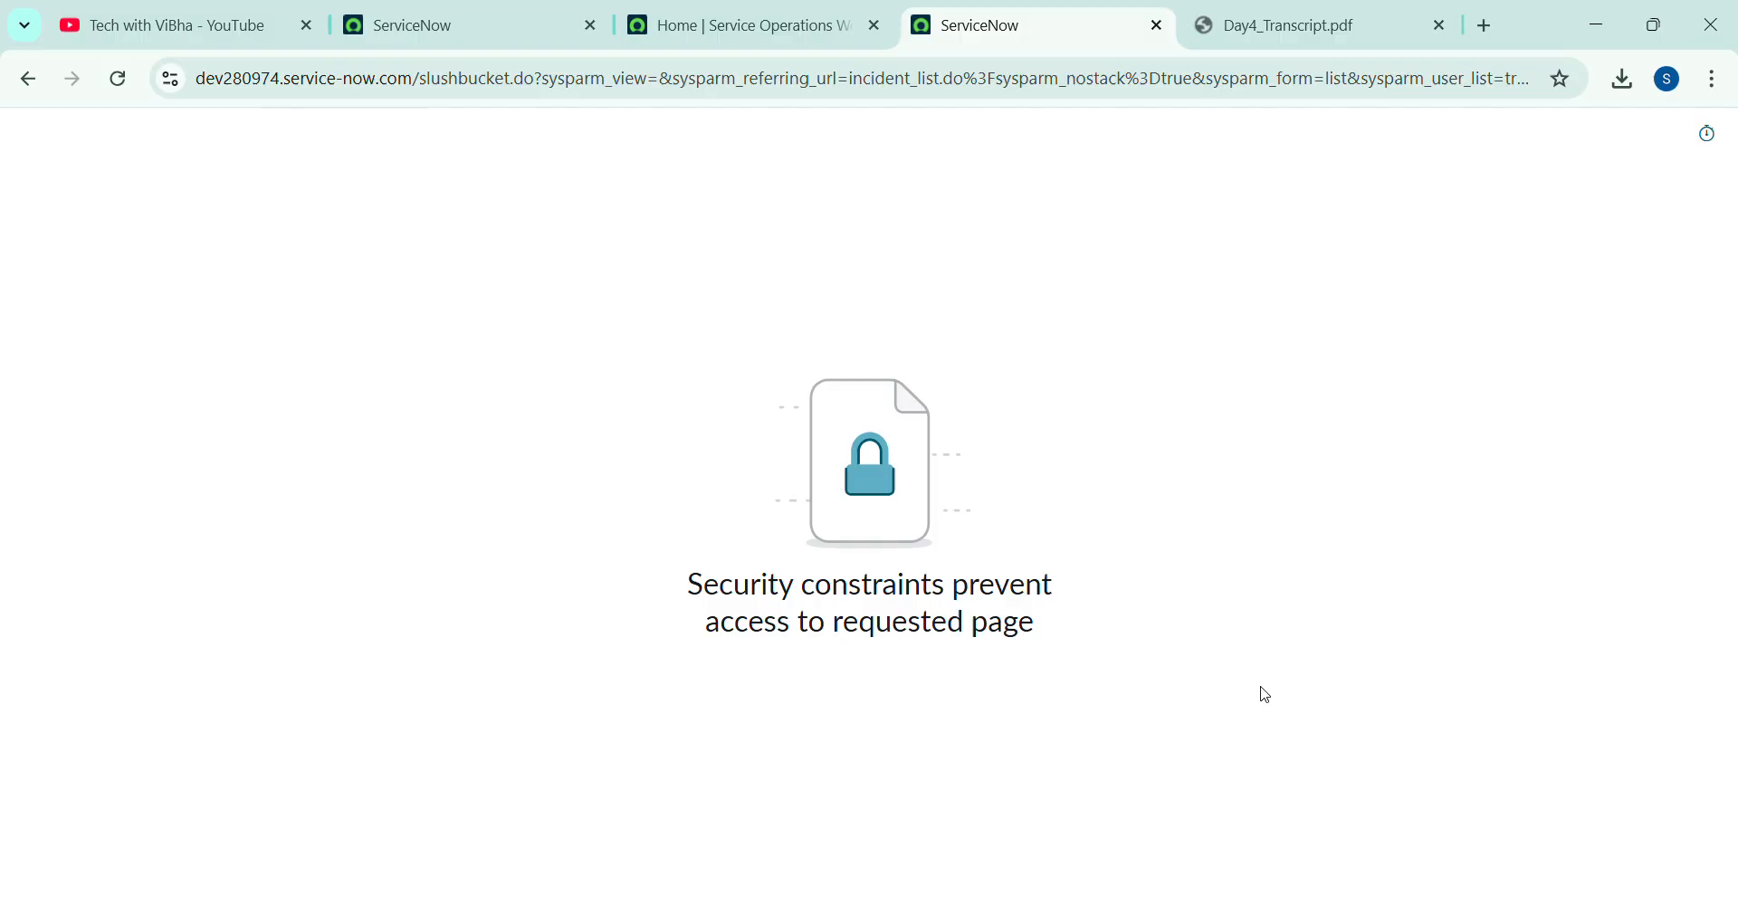
{"action": "scroll", "coordinate": [637, 551], "scroll_direction": "left", "scroll_amount": 5}
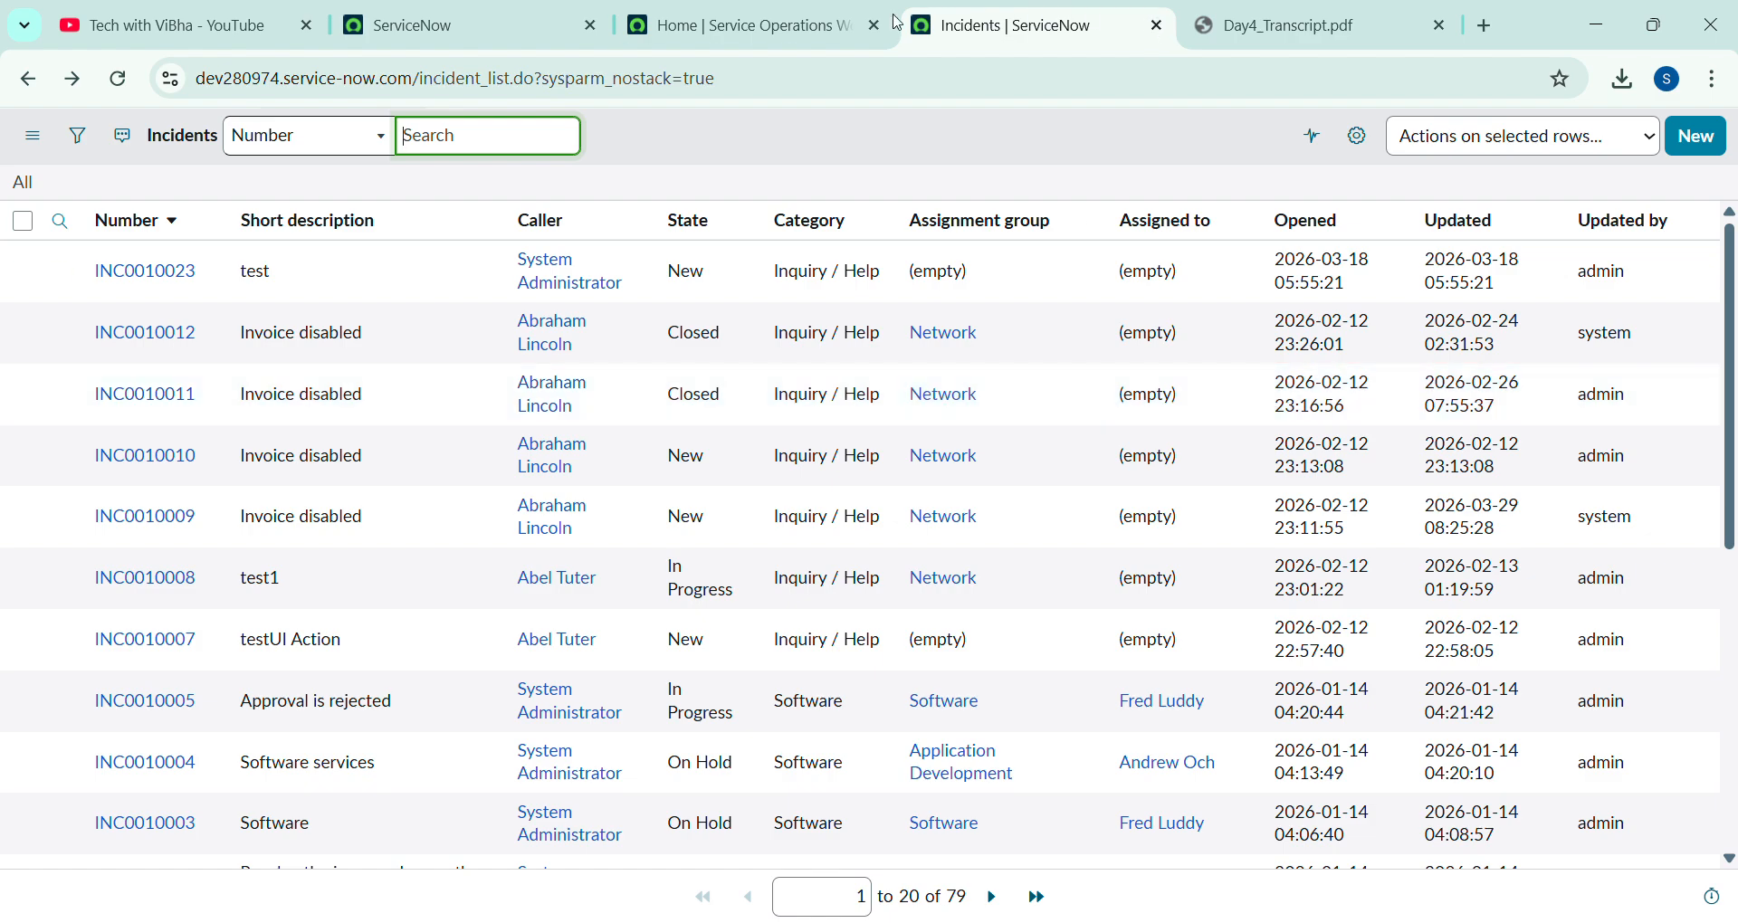
End the ITIL User impersonation from the Service Operations Workspace tab and reload the incident list as System Administrator
{"action": "left_click", "coordinate": [737, 25]}
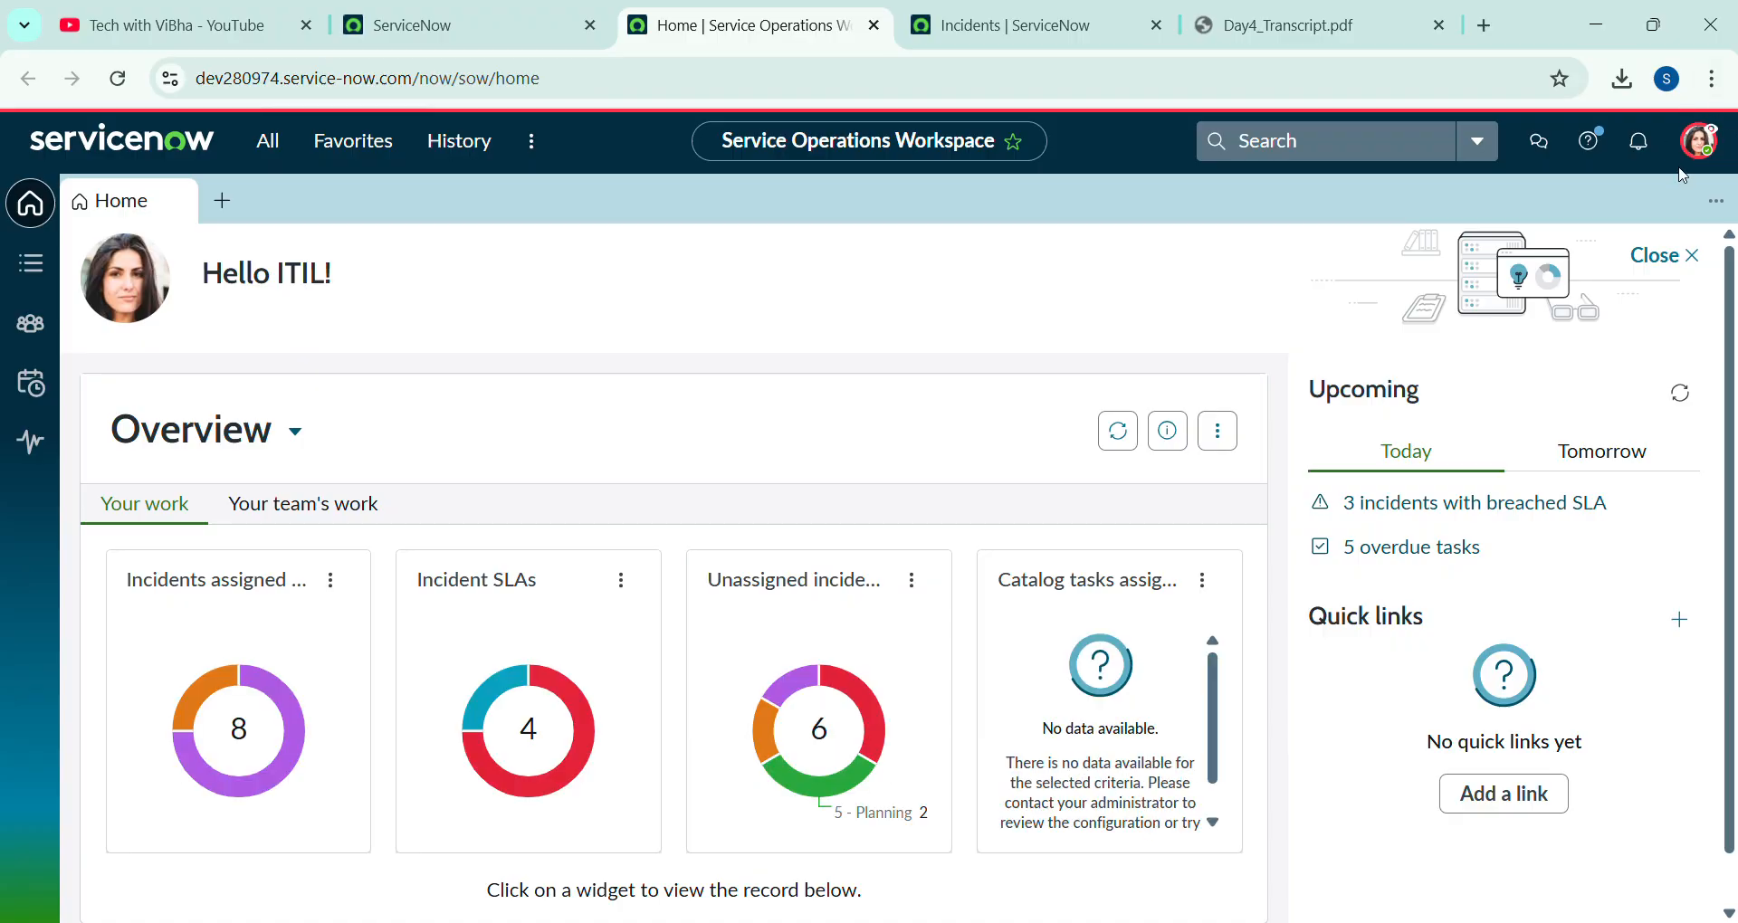
{"action": "left_click", "coordinate": [1701, 143]}
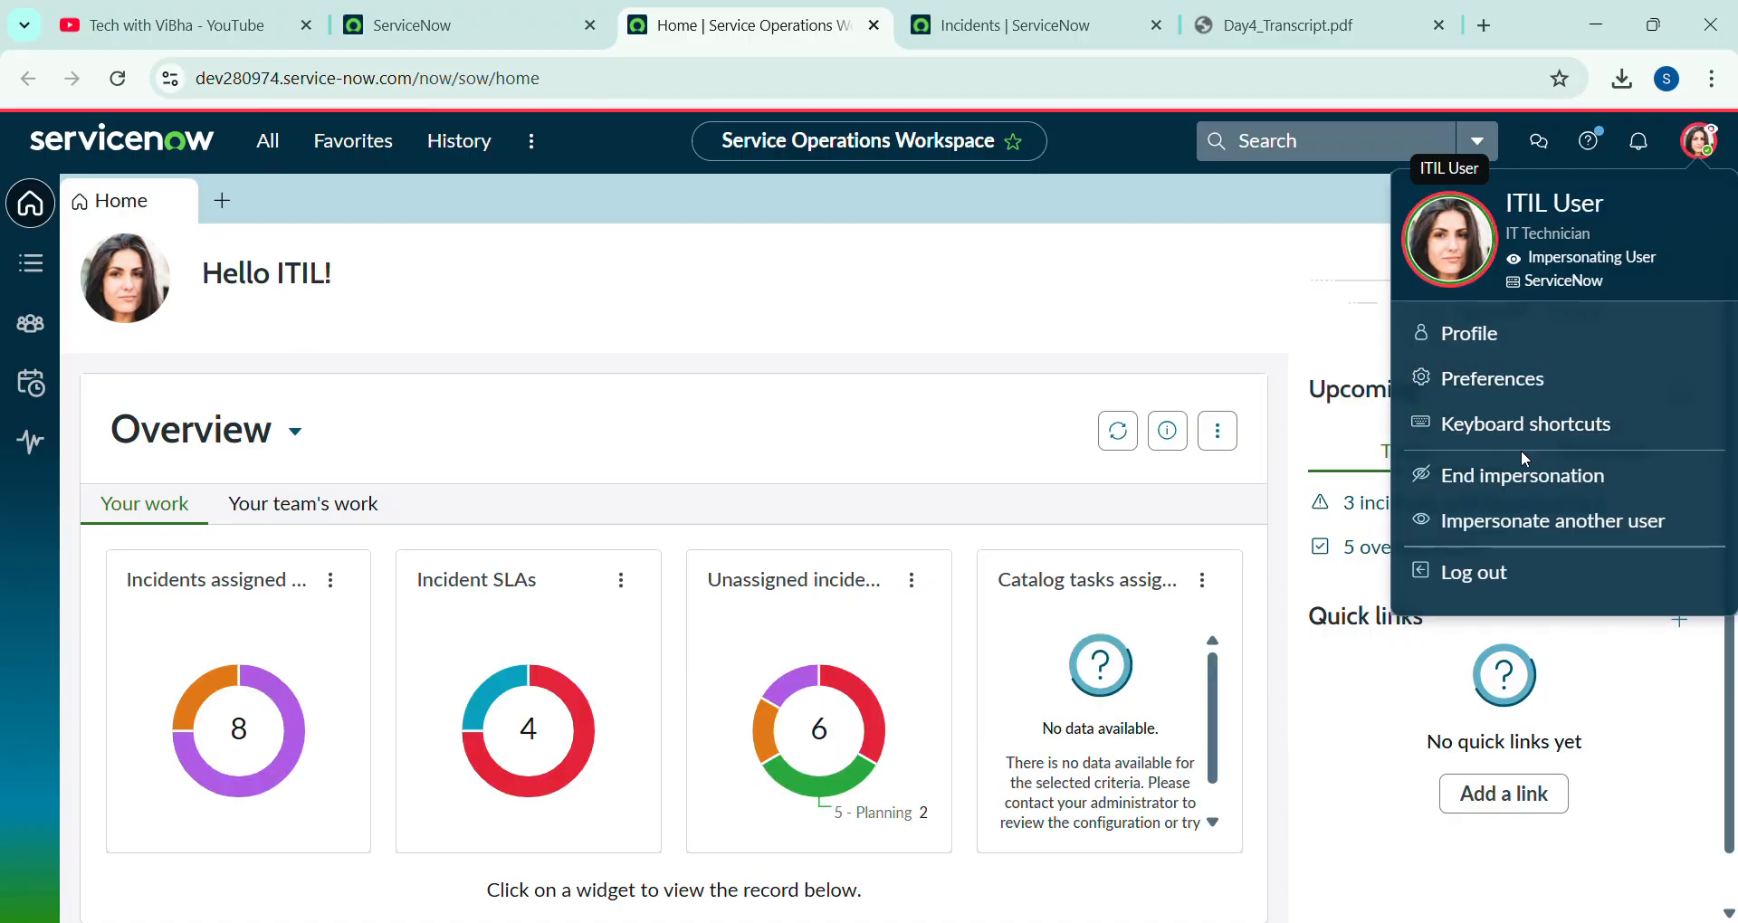
{"action": "left_click", "coordinate": [1521, 480]}
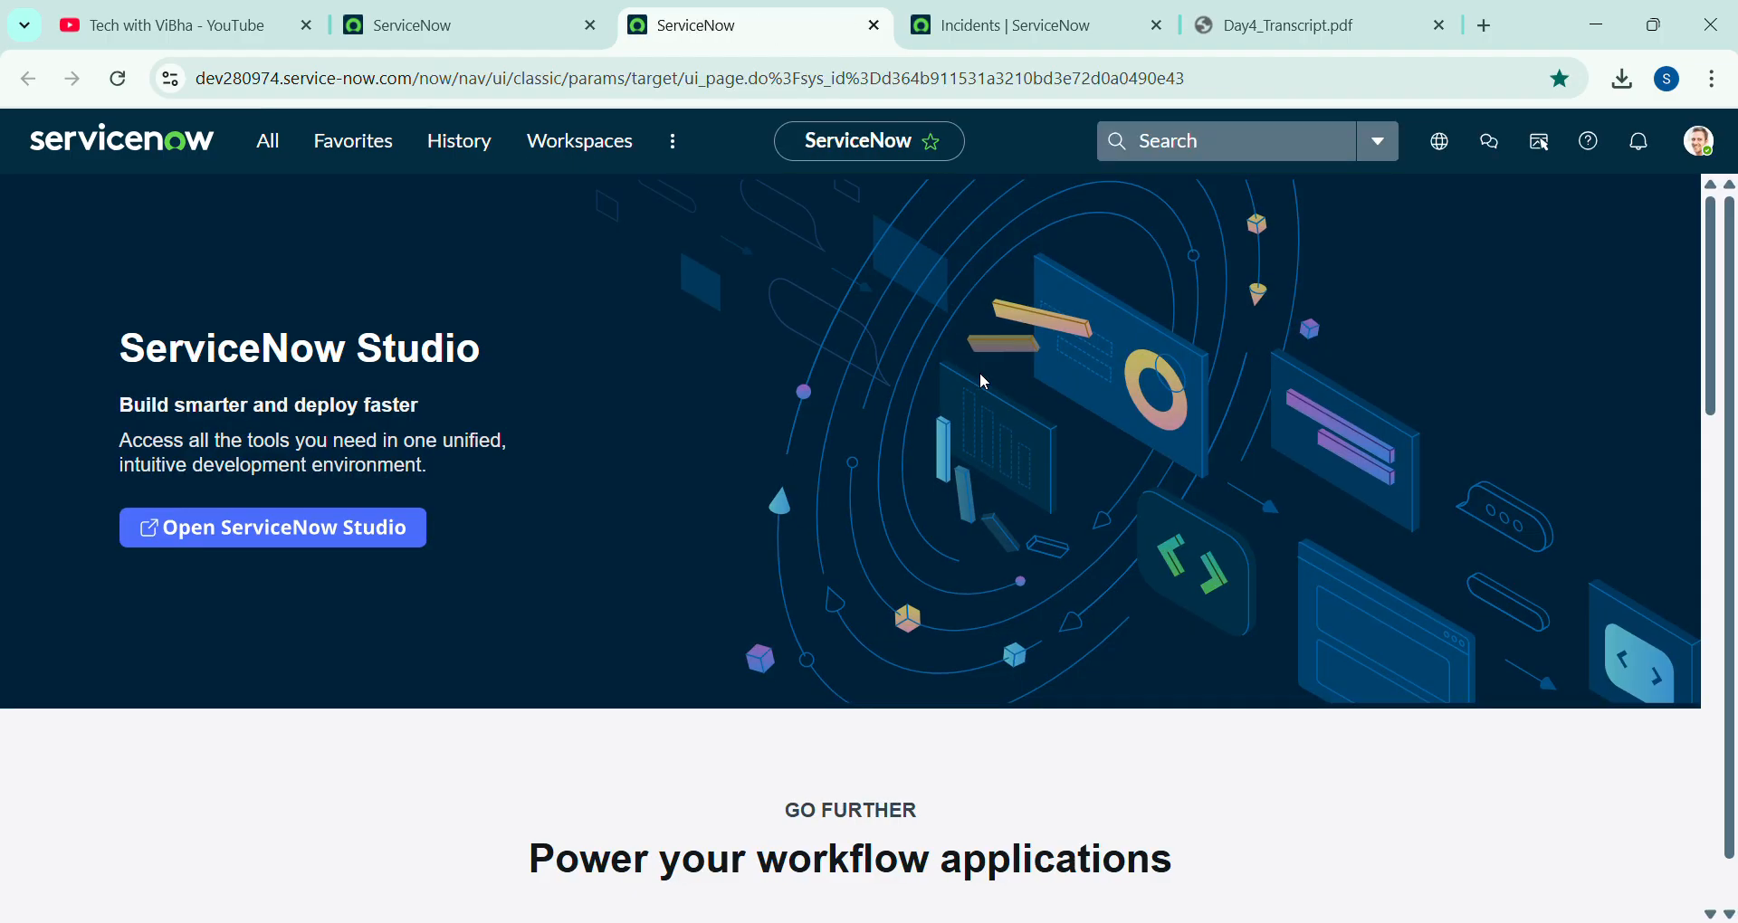
{"action": "left_click", "coordinate": [996, 24]}
{"action": "left_click", "coordinate": [118, 79]}
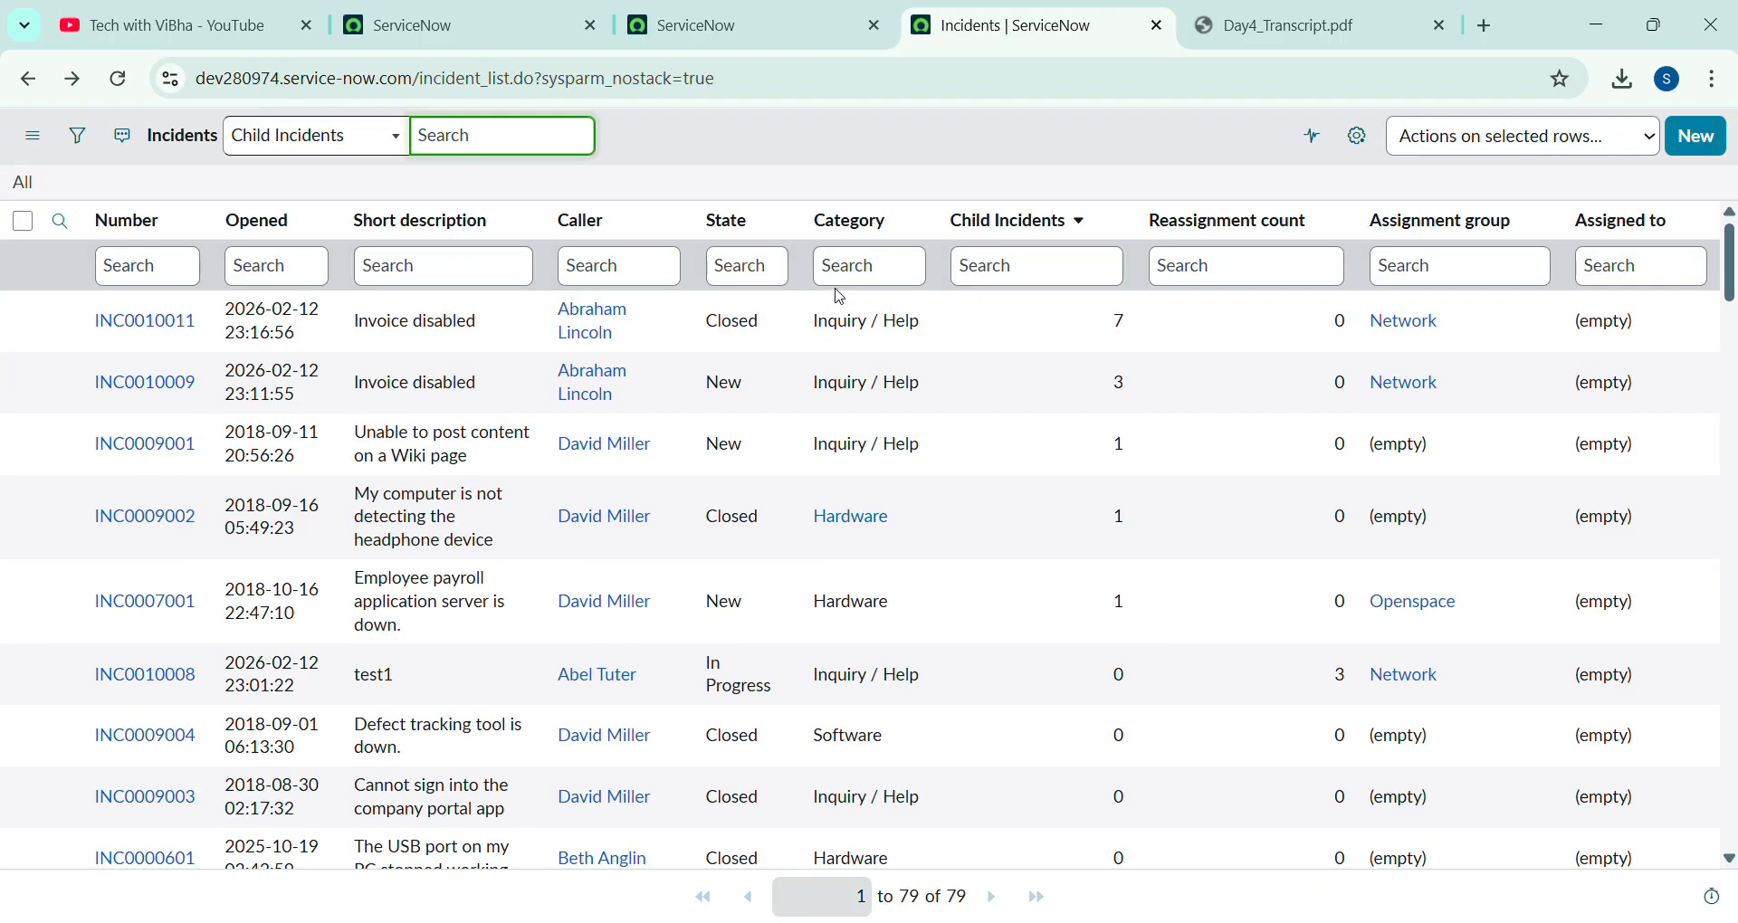
Switch to Day4_Transcript.pdf and read the List Calculation section on page 3
{"action": "left_click", "coordinate": [1219, 9]}
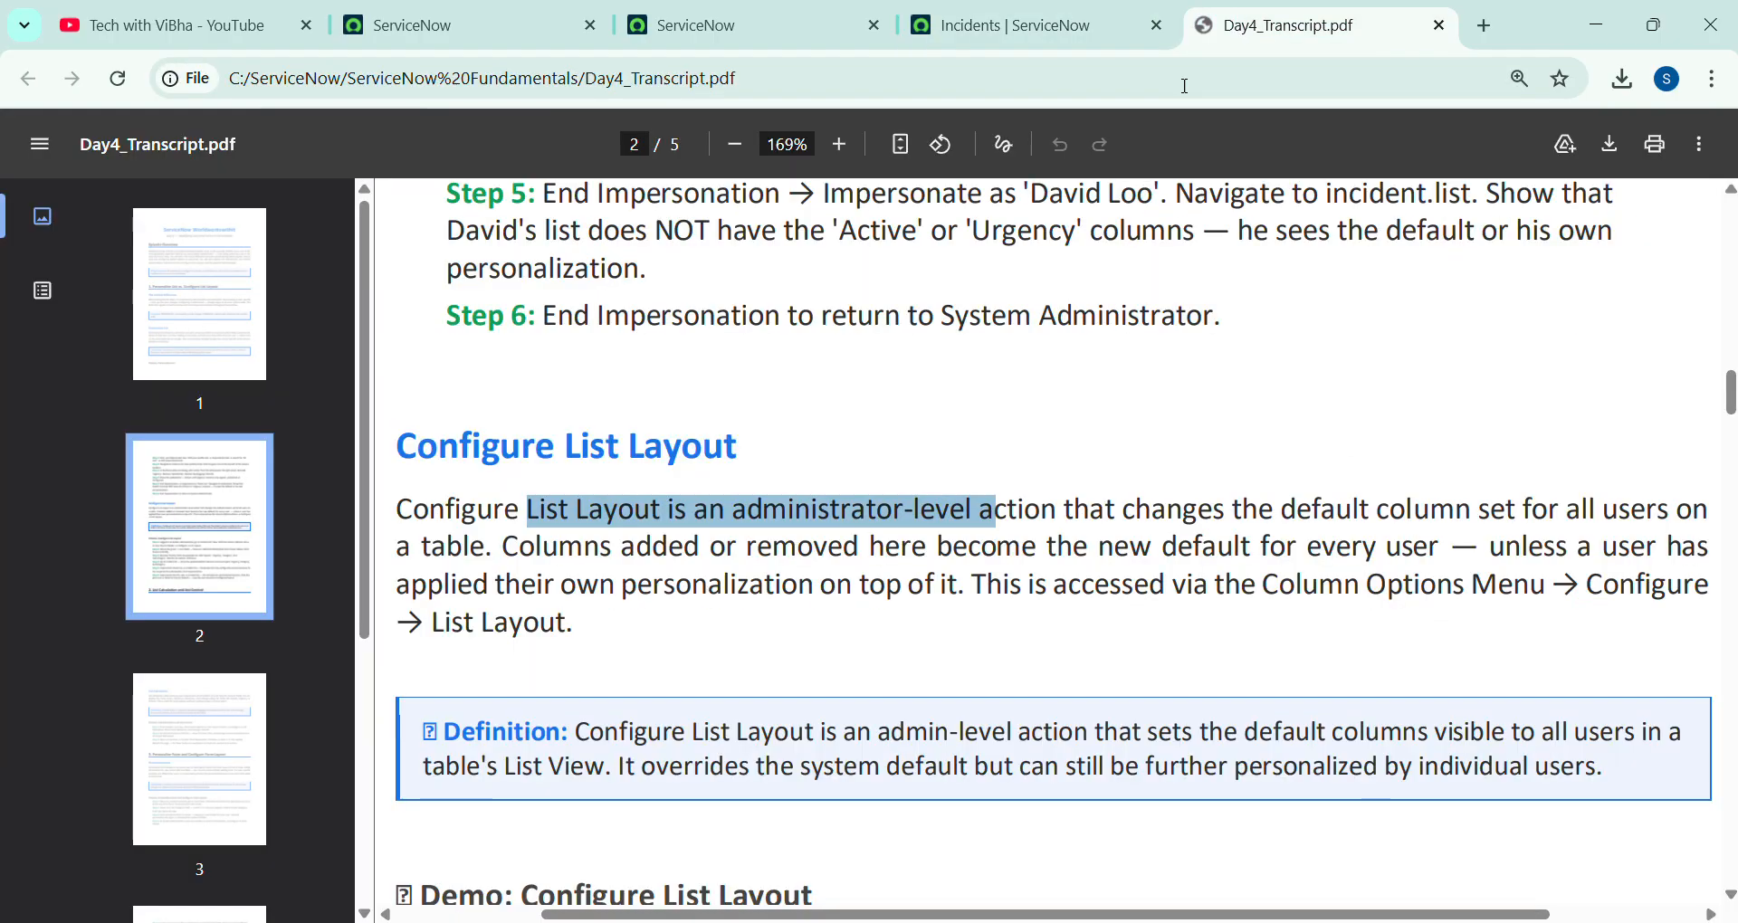
{"action": "scroll", "coordinate": [887, 341], "scroll_direction": "down", "scroll_amount": 2}
{"action": "scroll", "coordinate": [892, 347], "scroll_direction": "down", "scroll_amount": 10}
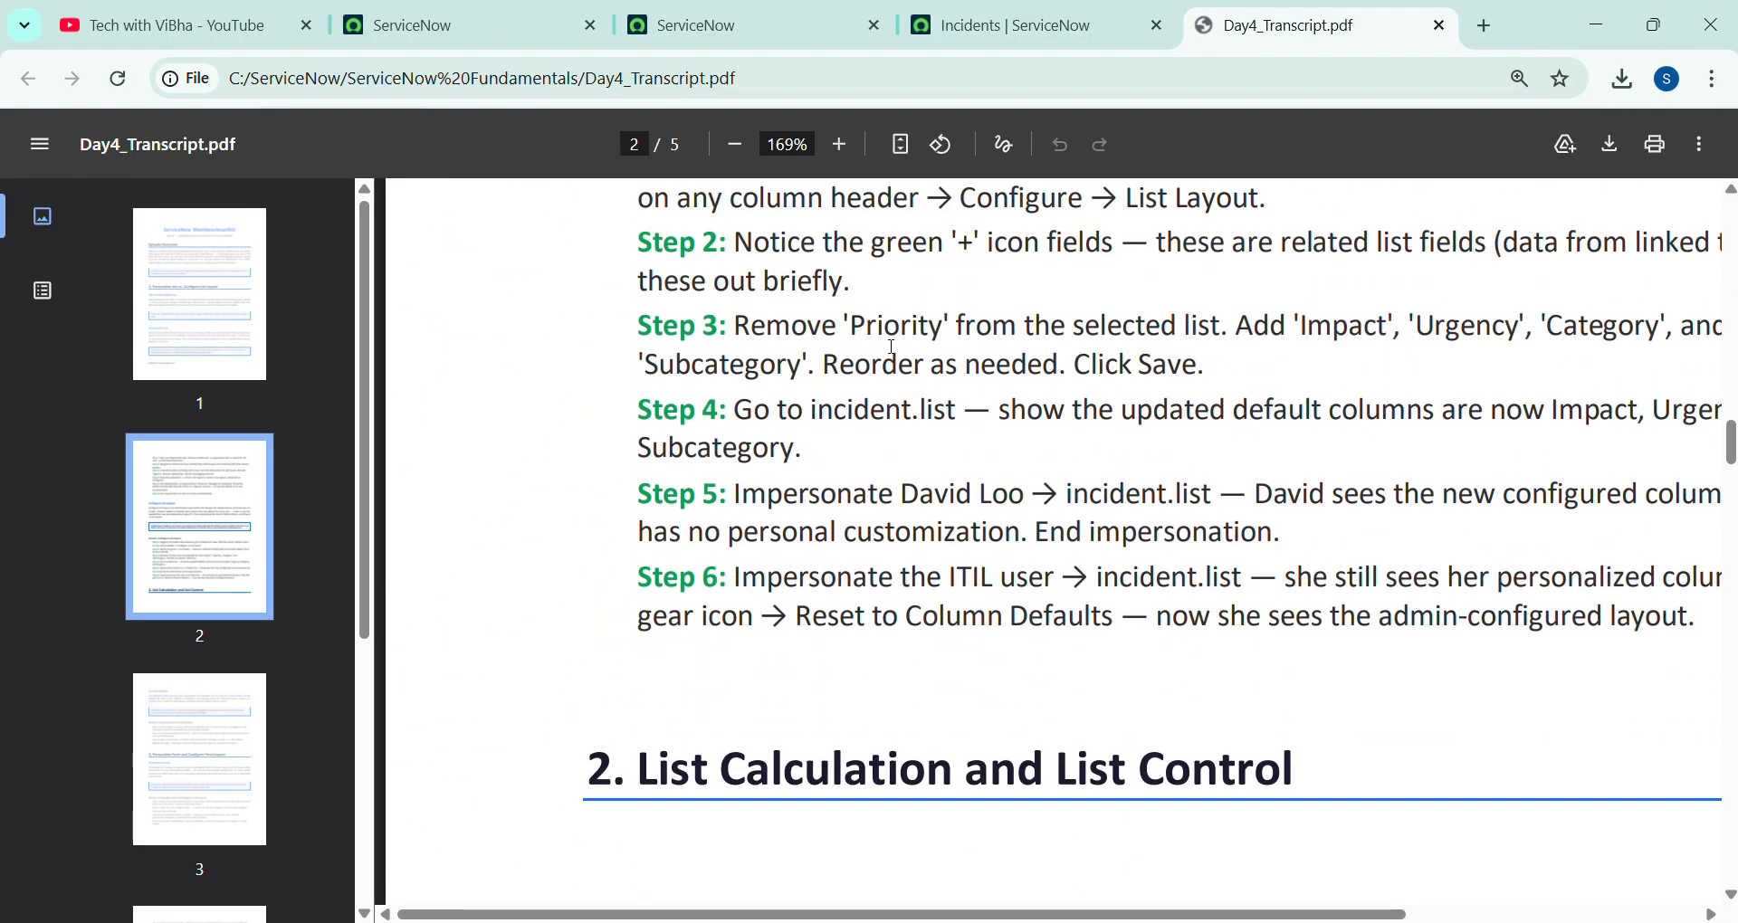
{"action": "scroll", "coordinate": [892, 346], "scroll_direction": "down", "scroll_amount": 5}
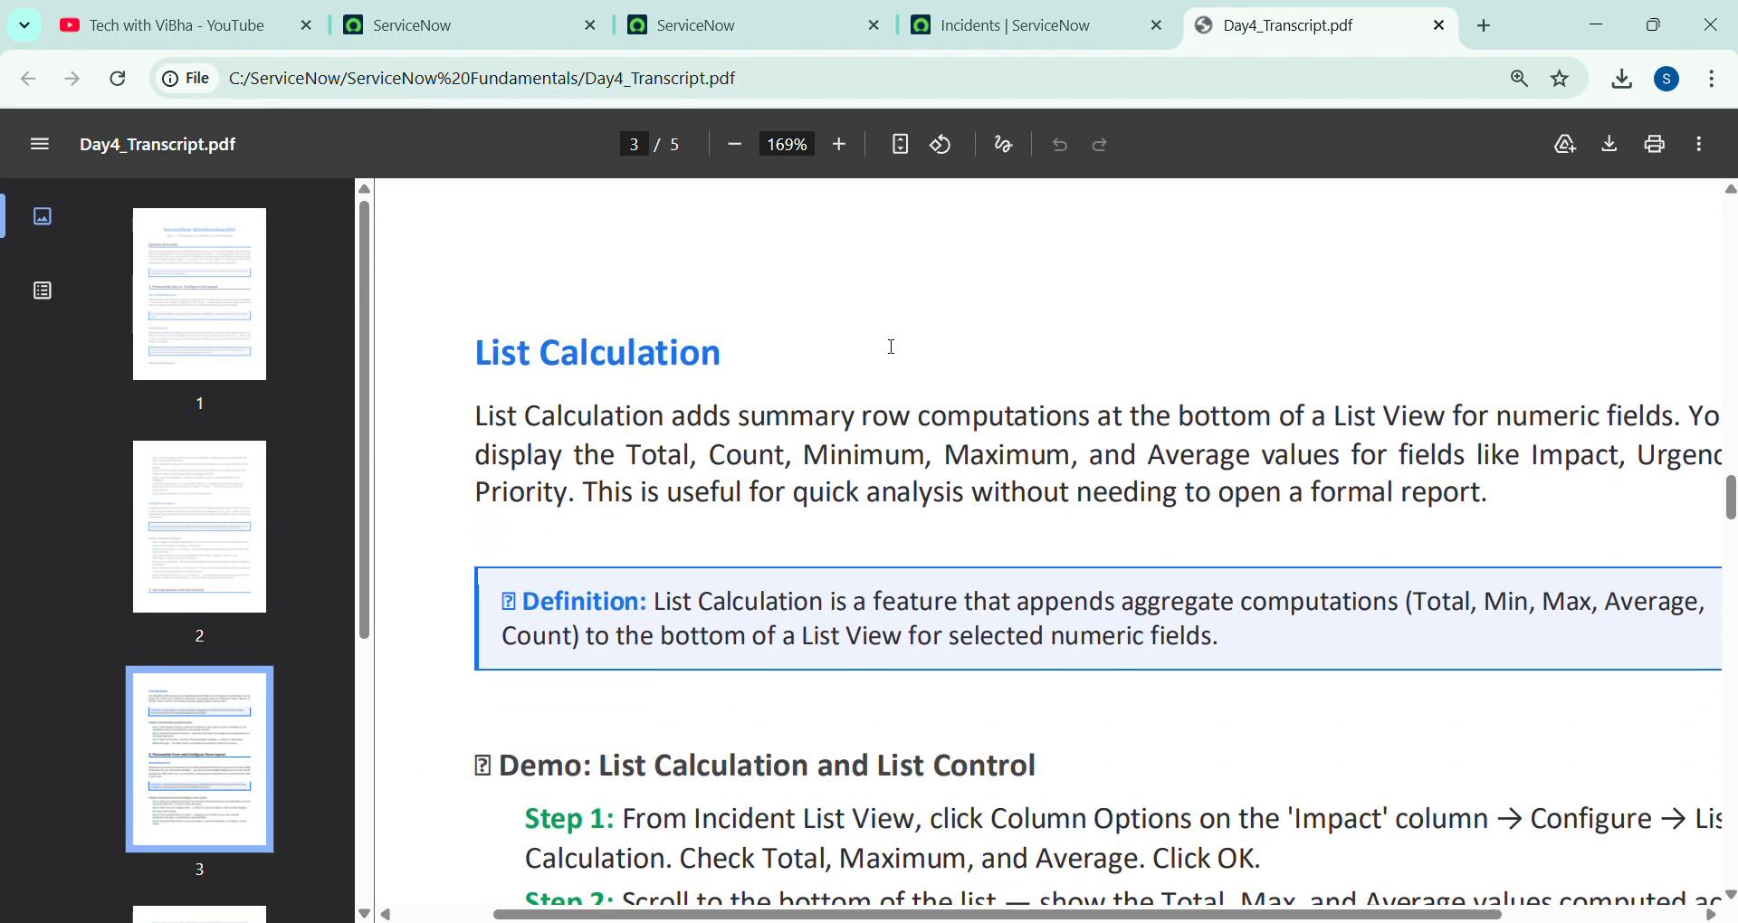
{"action": "scroll", "coordinate": [892, 346], "scroll_direction": "up", "scroll_amount": 1}
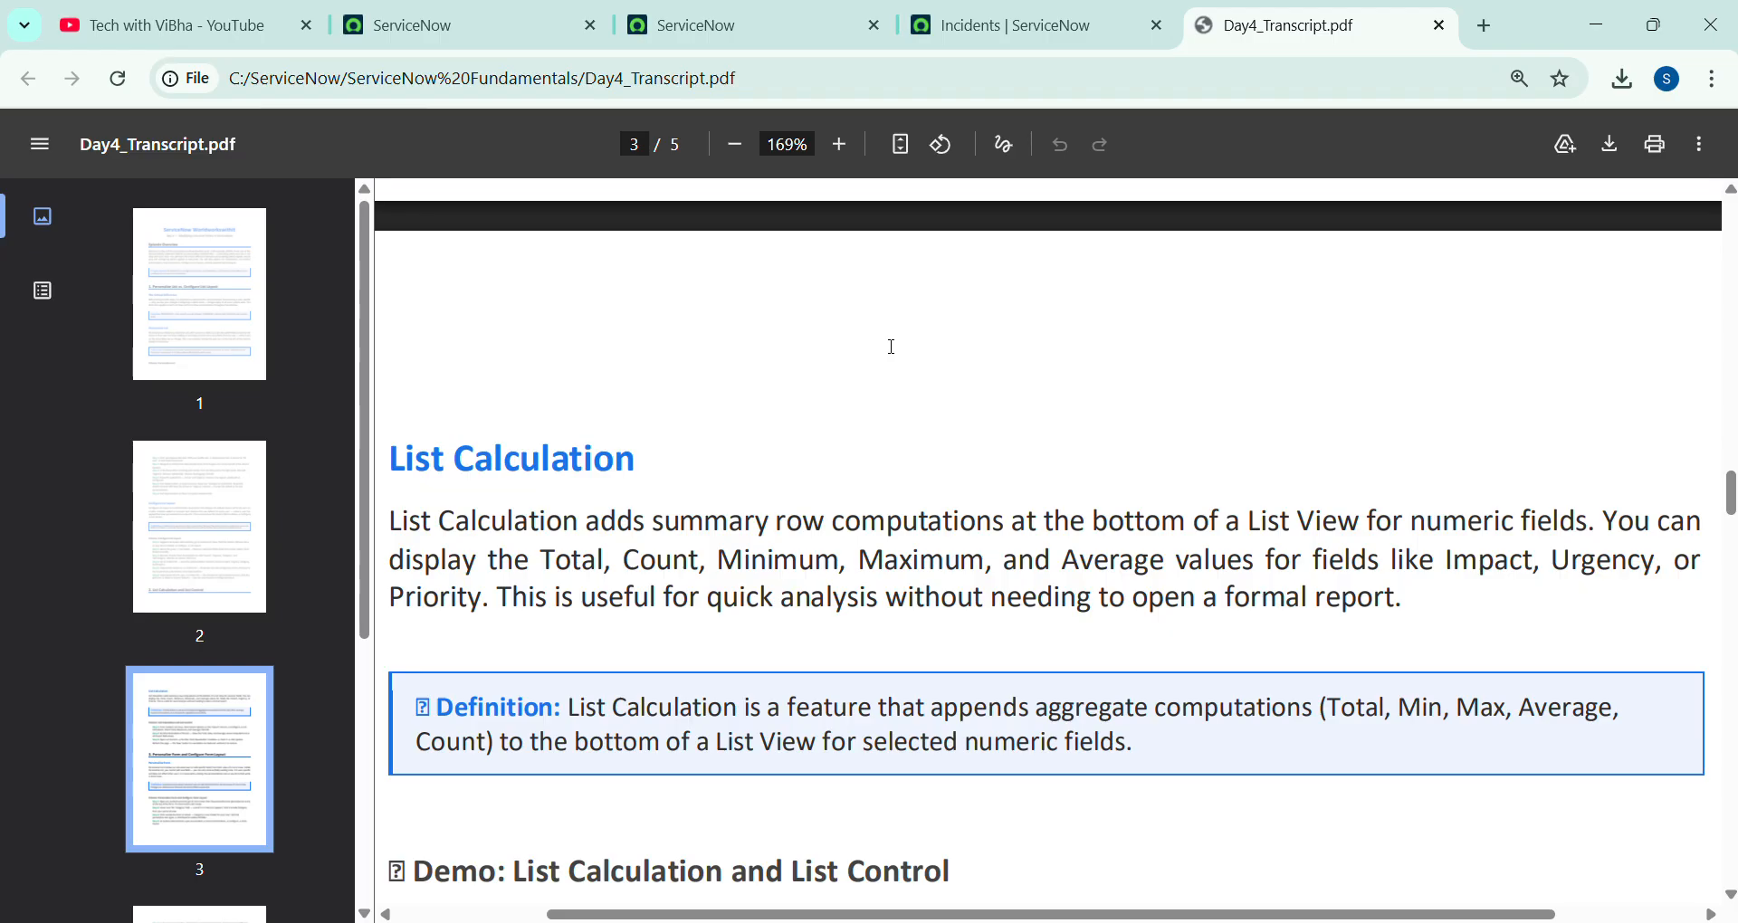
Return to the incident list and add Impact to the selected columns in the list personalization
{"action": "left_click", "coordinate": [1090, 26]}
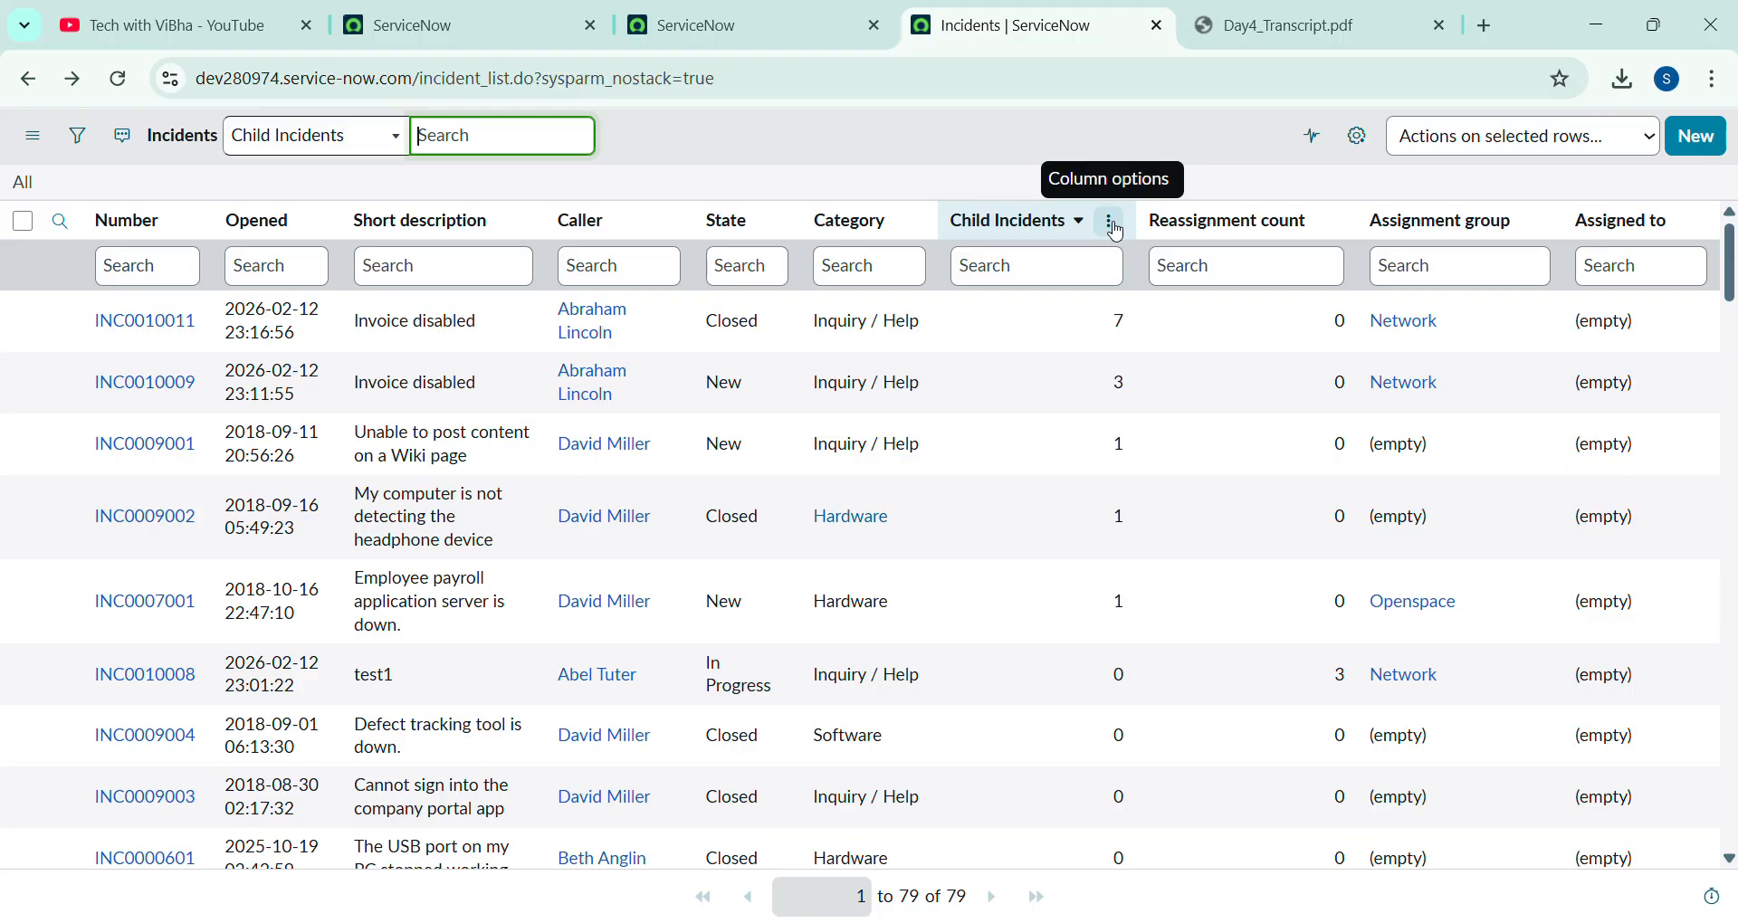
{"action": "left_click", "coordinate": [1357, 137]}
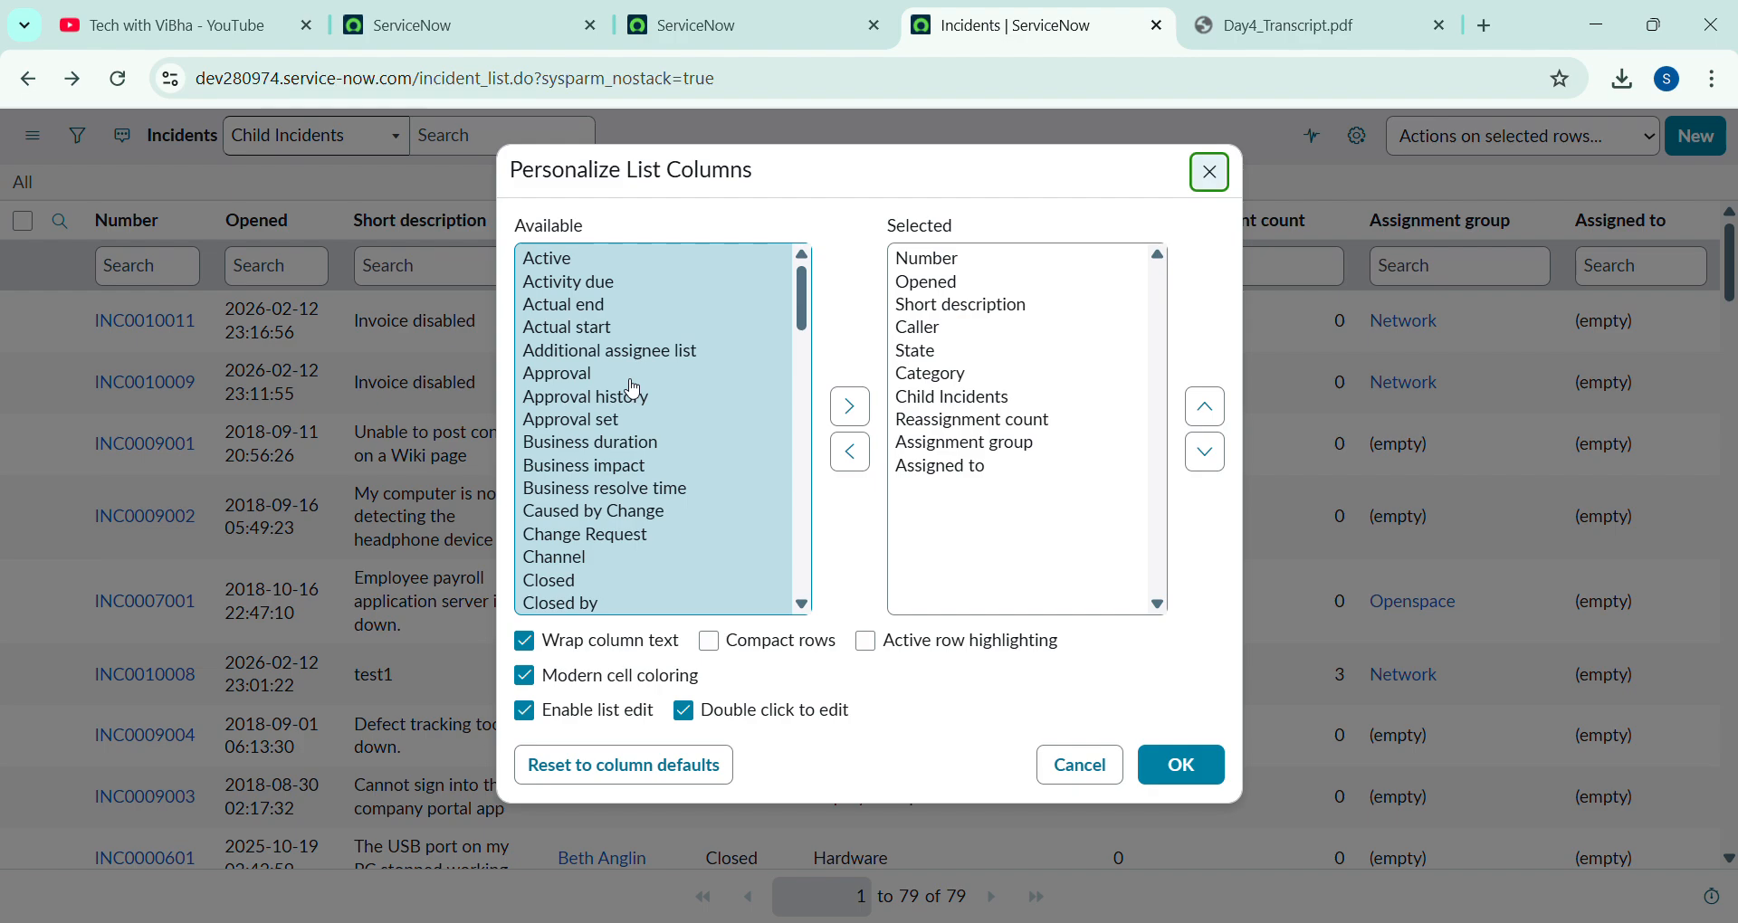
{"action": "scroll", "coordinate": [611, 362], "scroll_direction": "down", "scroll_amount": 5}
{"action": "scroll", "coordinate": [633, 389], "scroll_direction": "down", "scroll_amount": 4}
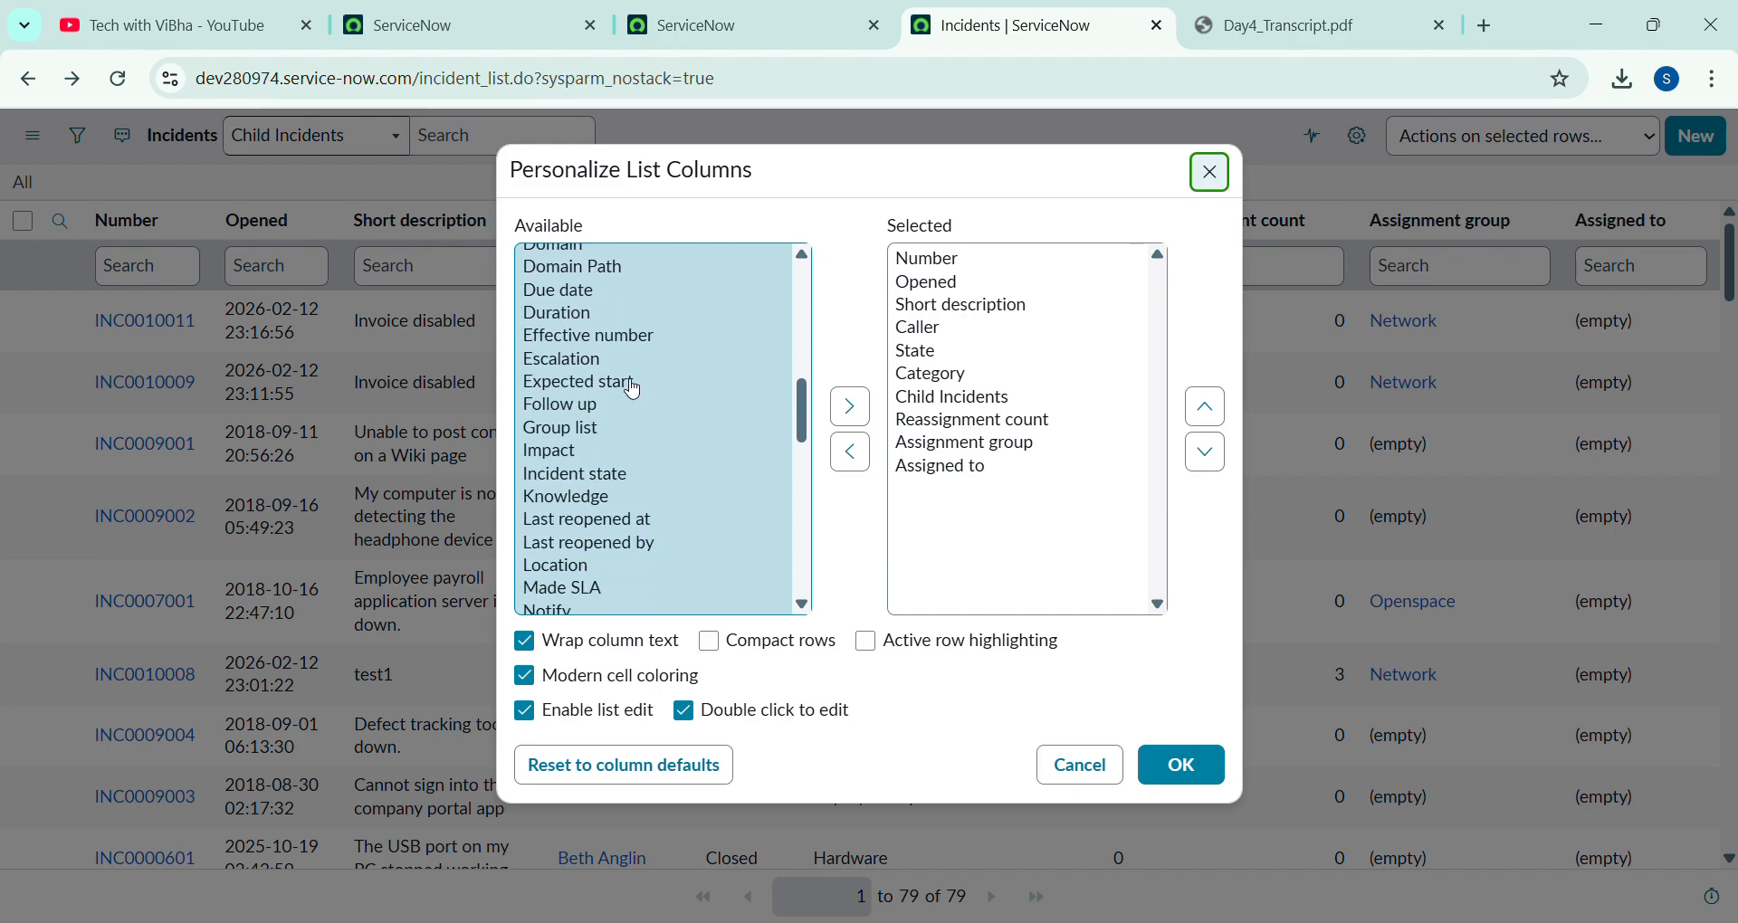
{"action": "left_click", "coordinate": [544, 385]}
{"action": "left_click", "coordinate": [850, 406]}
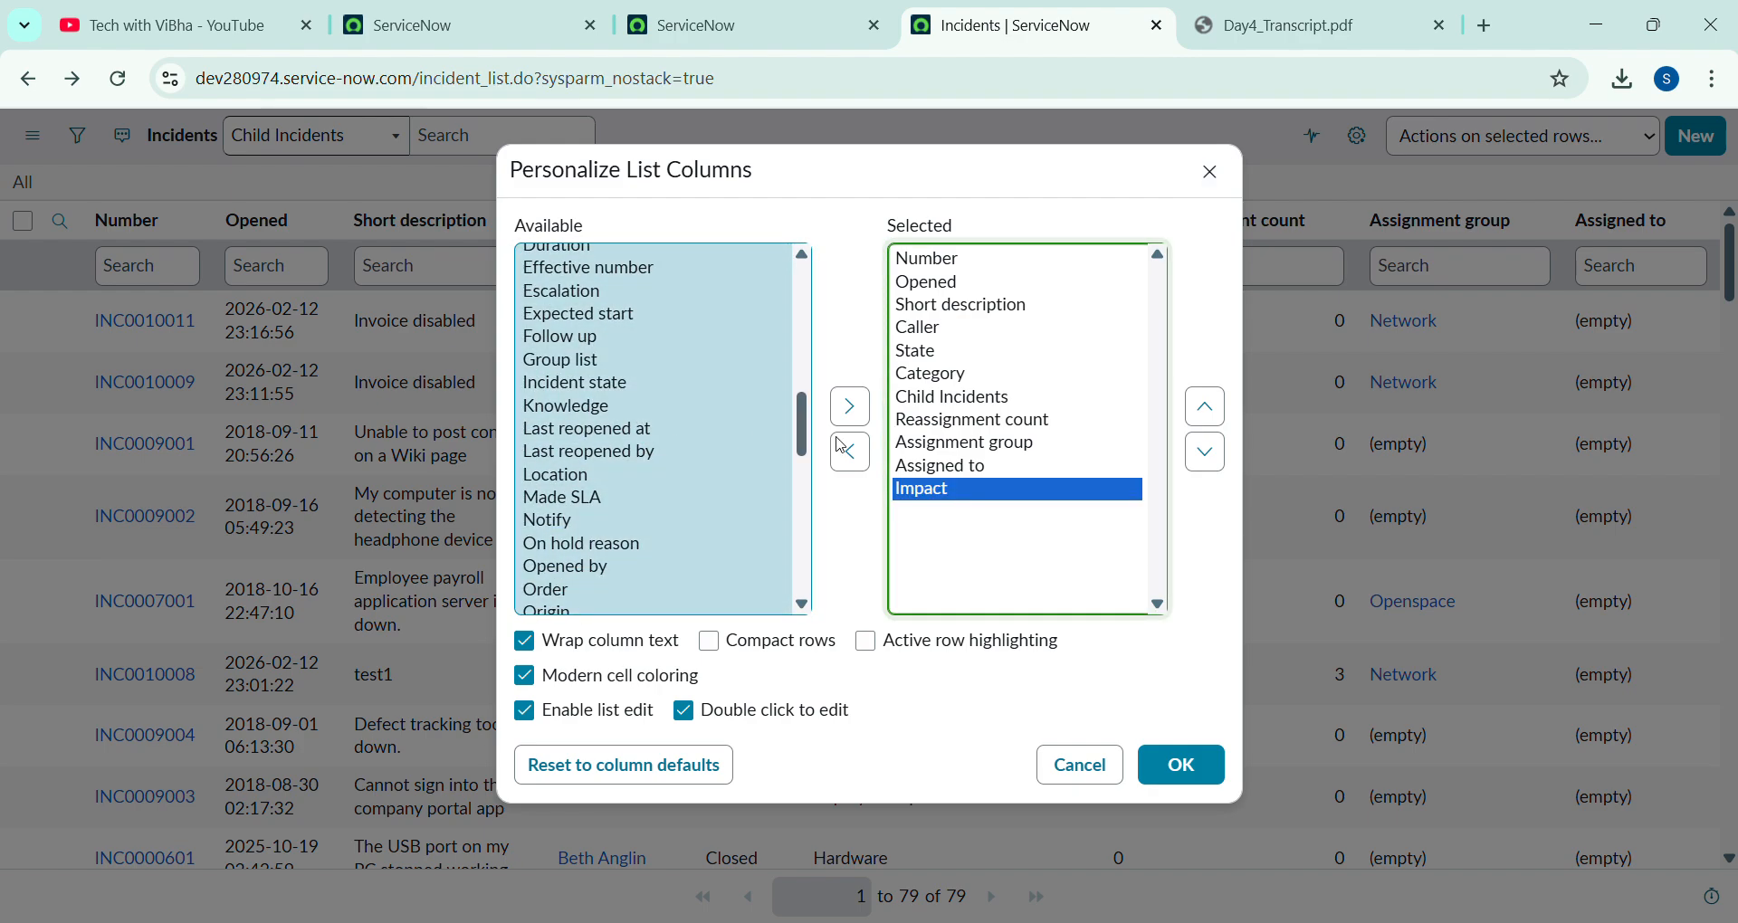
Move Impact up between Short description and Caller in the selected columns and apply the personalization
{"action": "left_click", "coordinate": [1205, 407]}
{"action": "left_click", "coordinate": [1204, 407]}
{"action": "left_click", "coordinate": [1205, 407]}
{"action": "left_click", "coordinate": [1205, 407]}
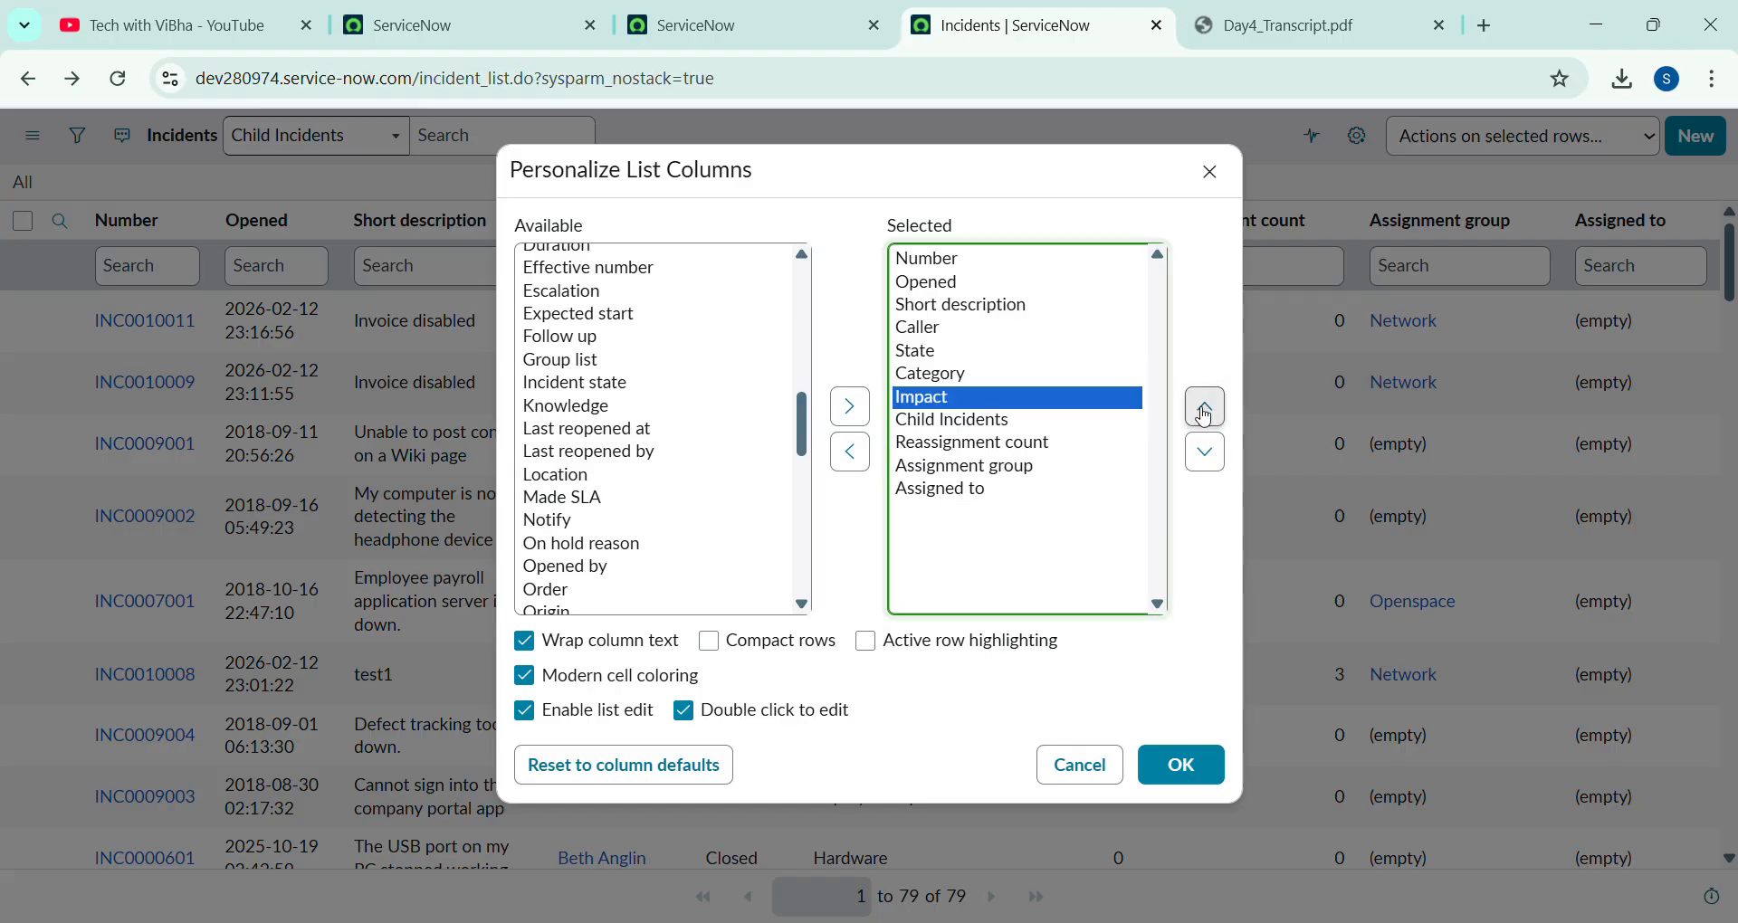
{"action": "left_click", "coordinate": [1204, 407]}
{"action": "left_click", "coordinate": [1205, 407]}
{"action": "left_click", "coordinate": [1204, 407]}
{"action": "left_click", "coordinate": [1184, 768]}
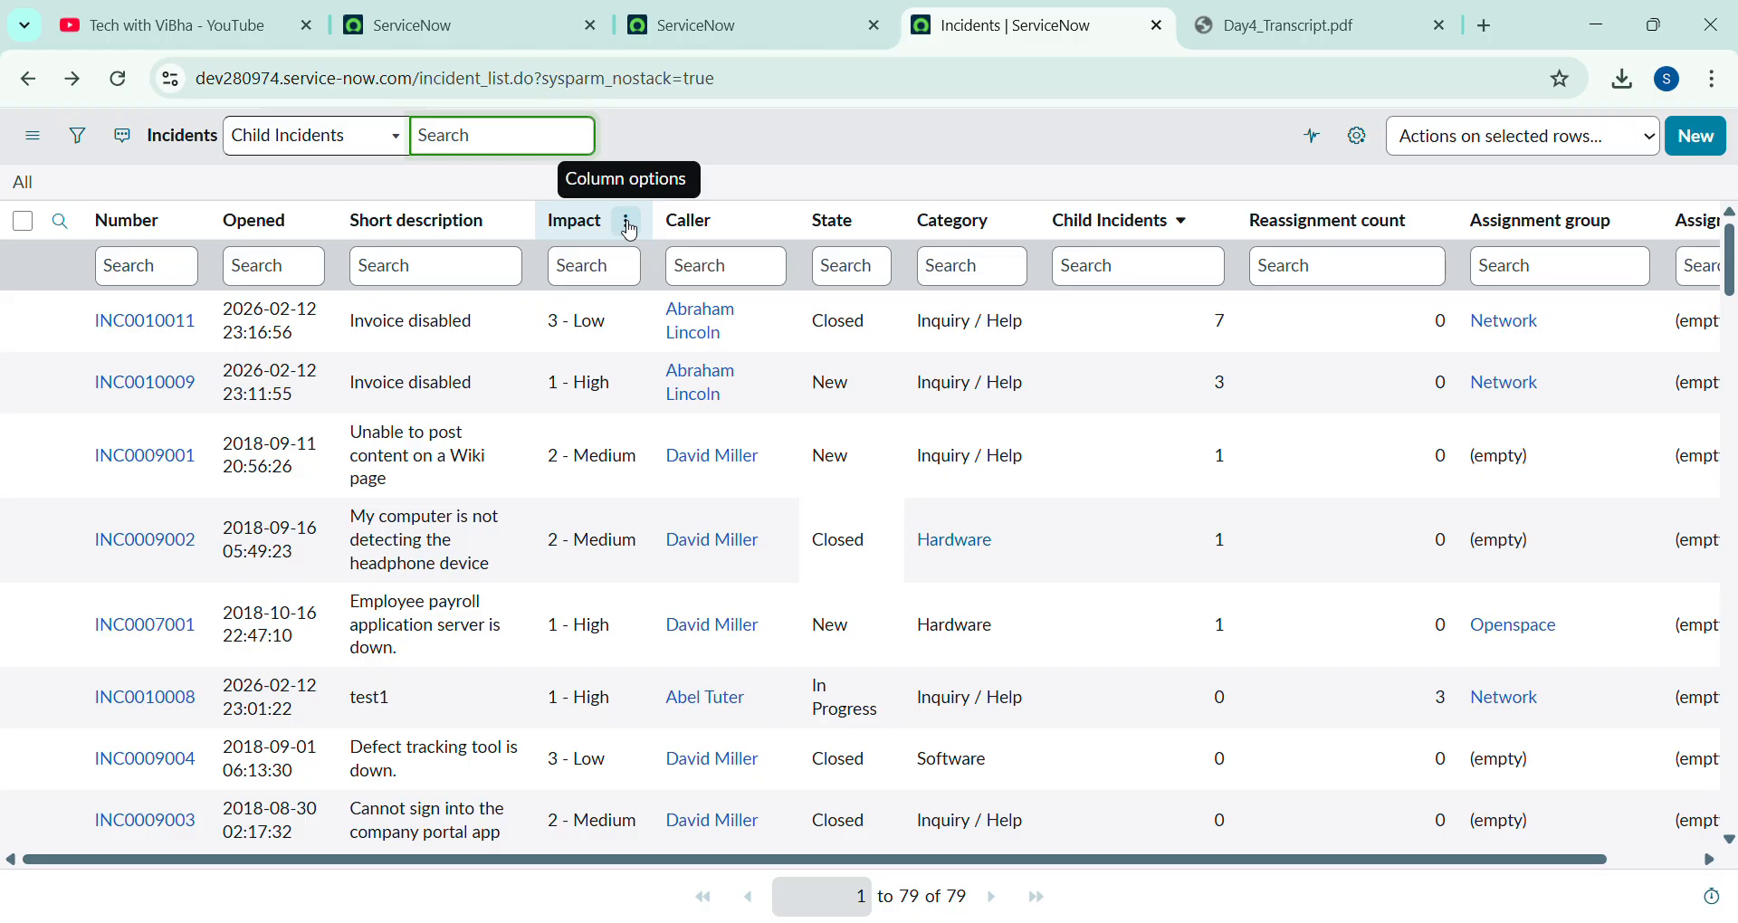
Configure list calculations for the Impact column with total, minimum, maximum and average values enabled
{"action": "left_click", "coordinate": [629, 227]}
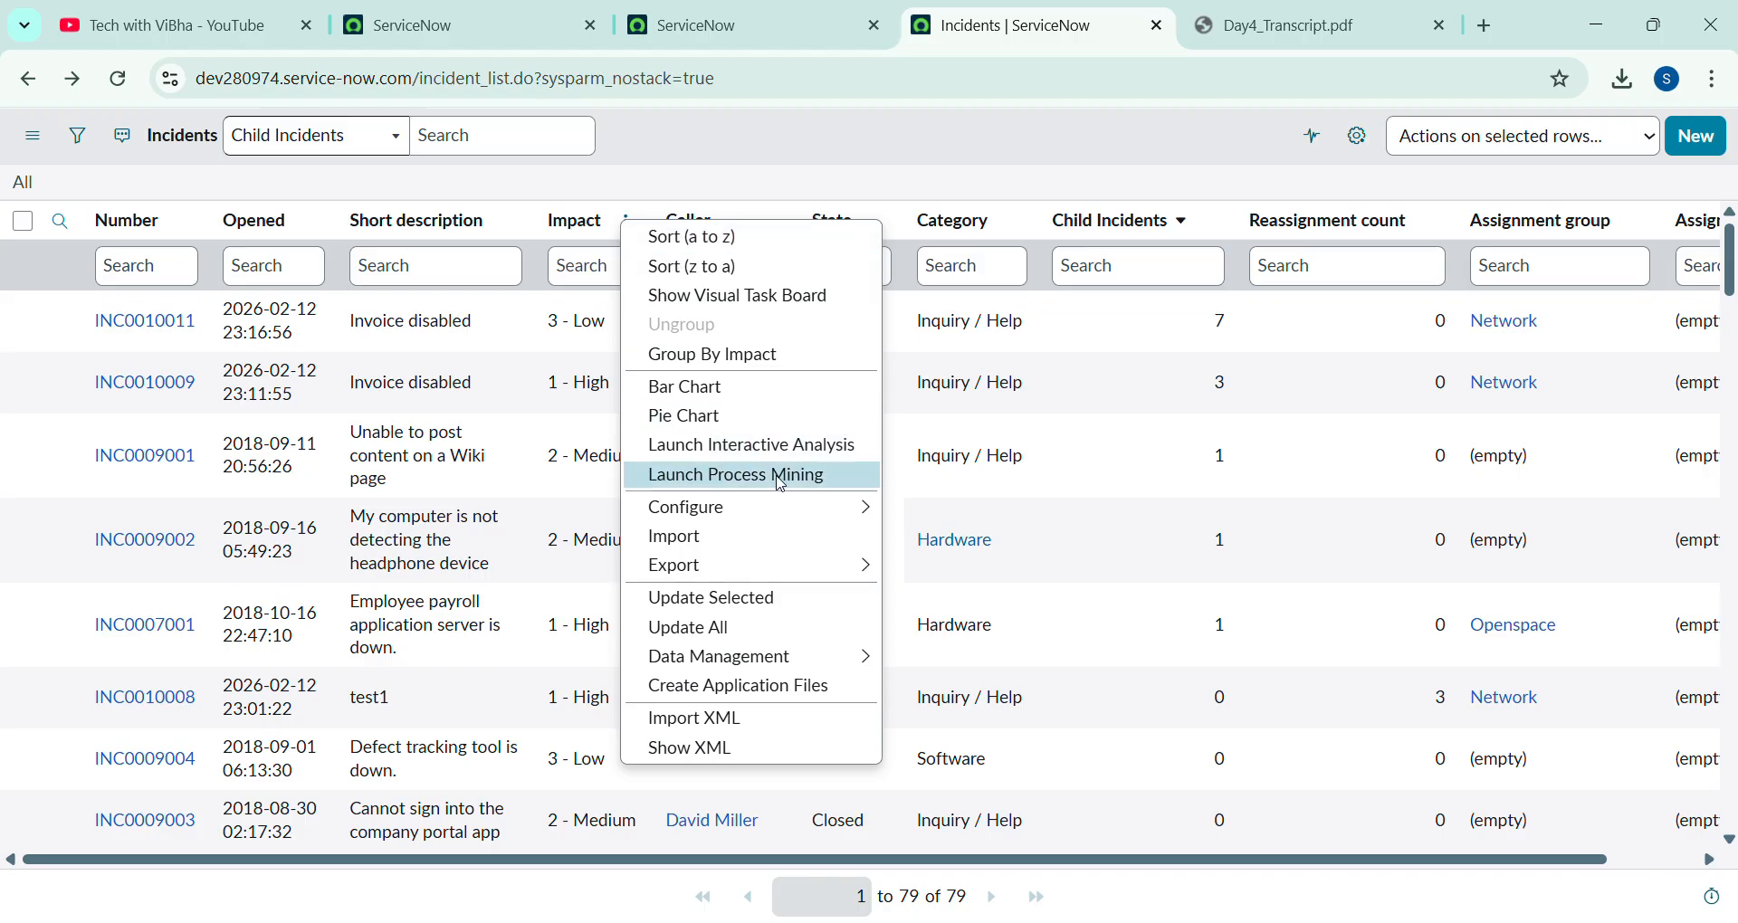
{"action": "mouse_move", "coordinate": [881, 512]}
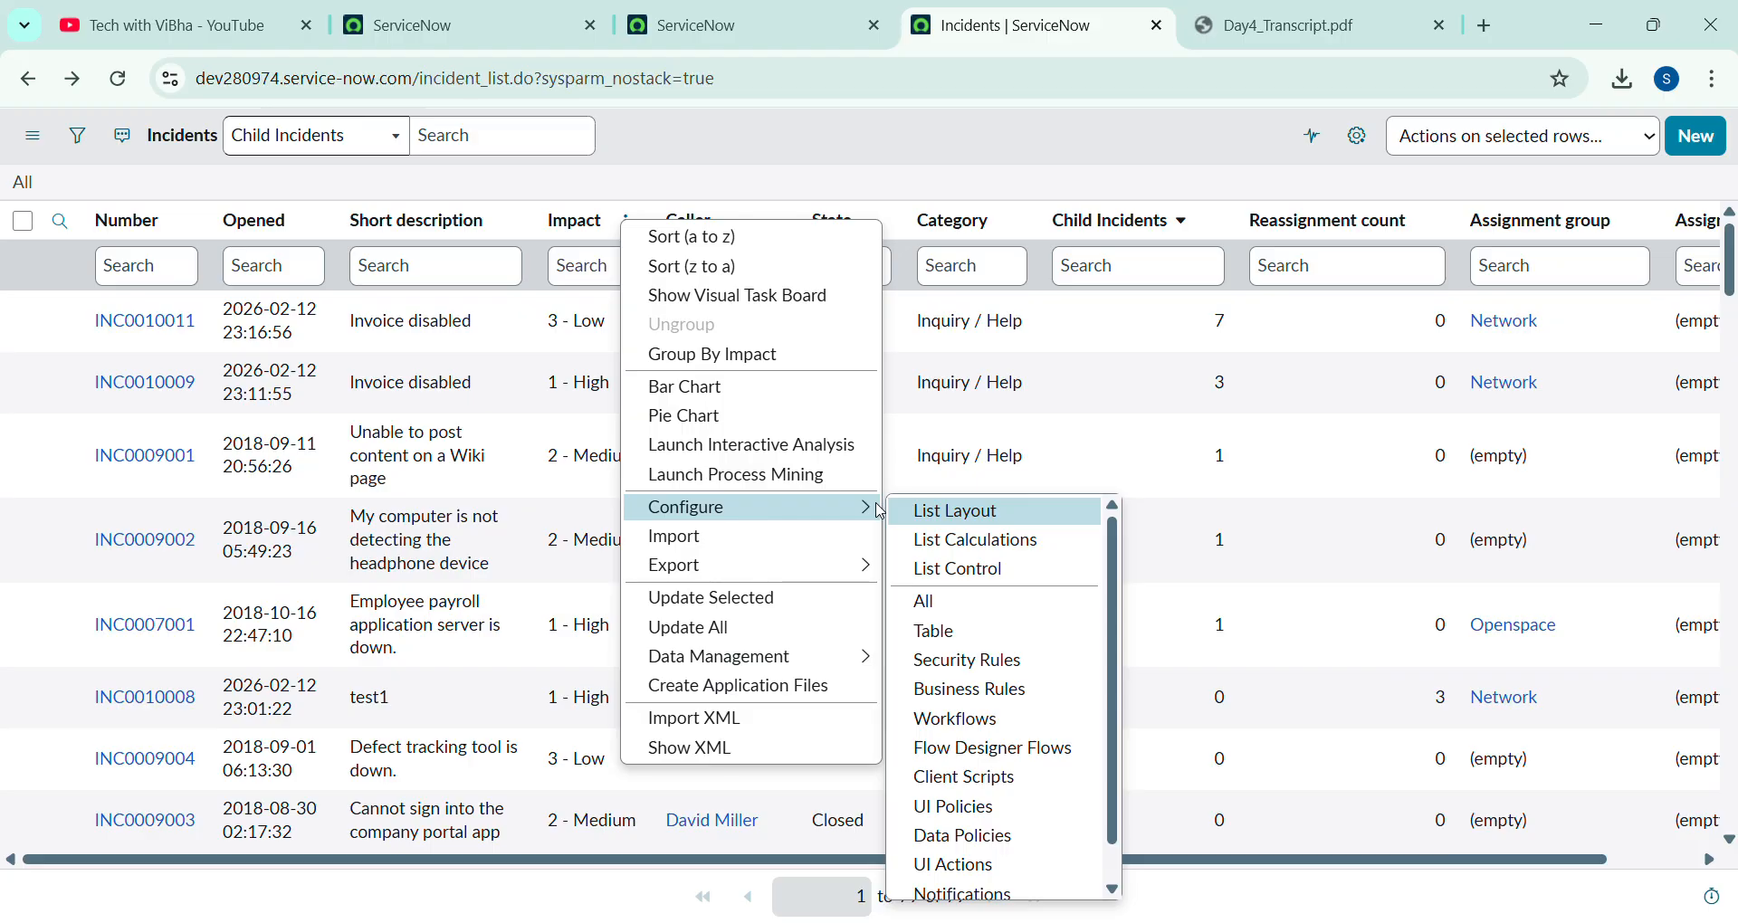
{"action": "left_click", "coordinate": [980, 543]}
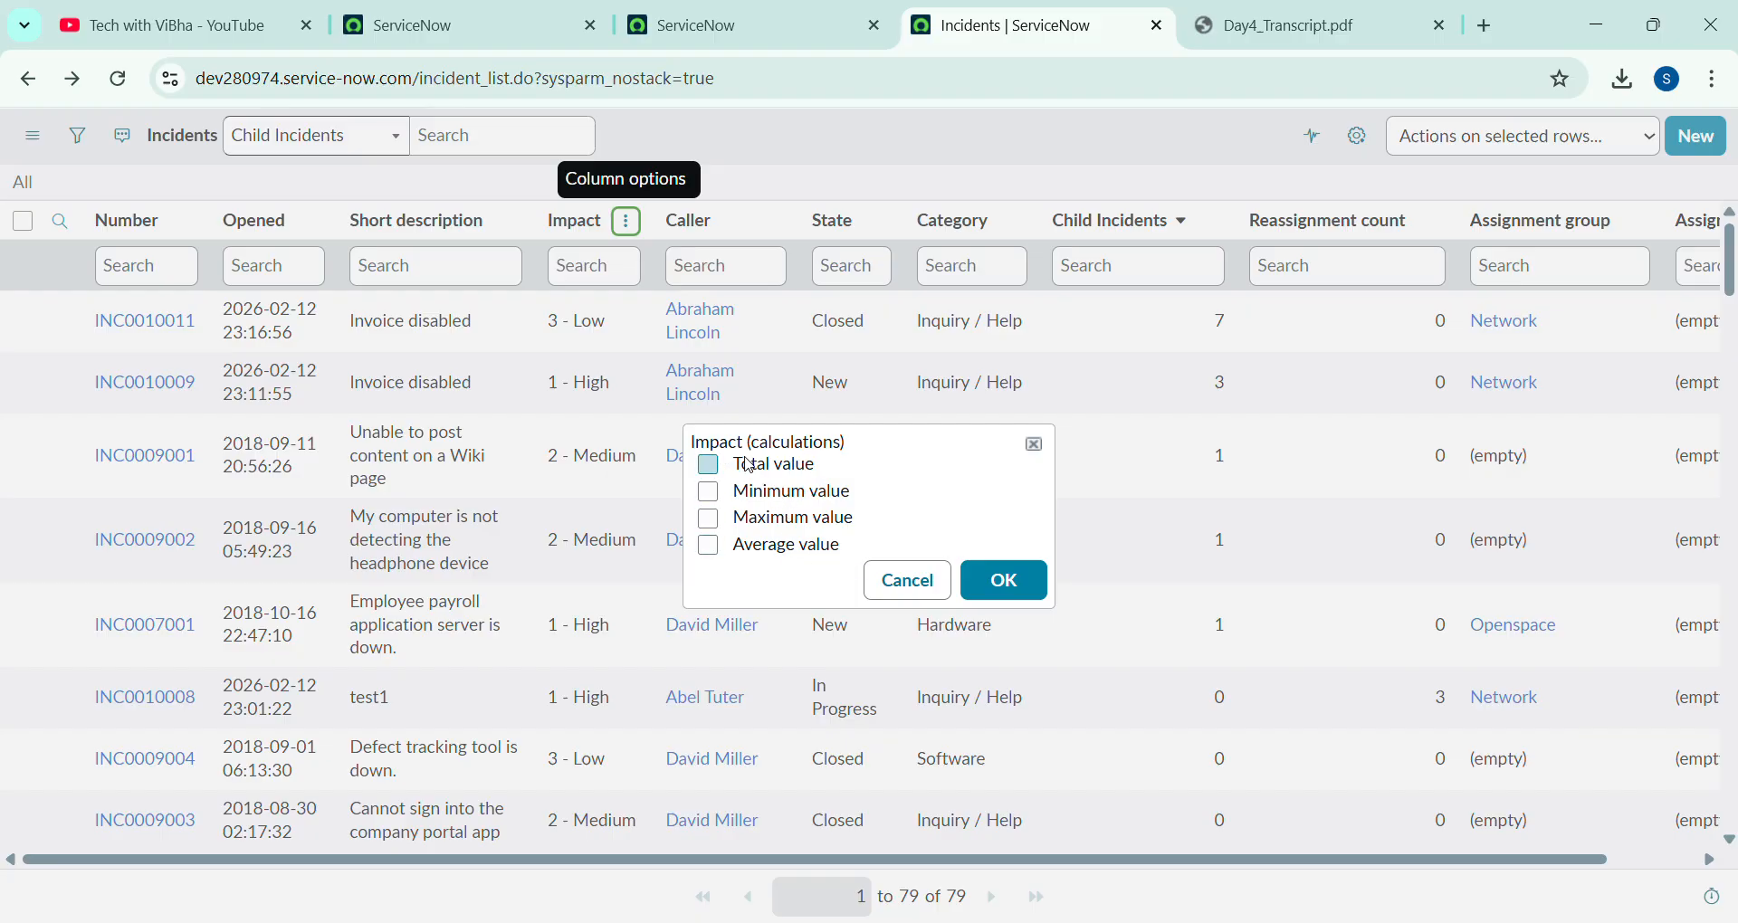
{"action": "left_click", "coordinate": [708, 466]}
{"action": "left_click", "coordinate": [709, 493]}
{"action": "left_click", "coordinate": [710, 520]}
{"action": "left_click", "coordinate": [709, 546]}
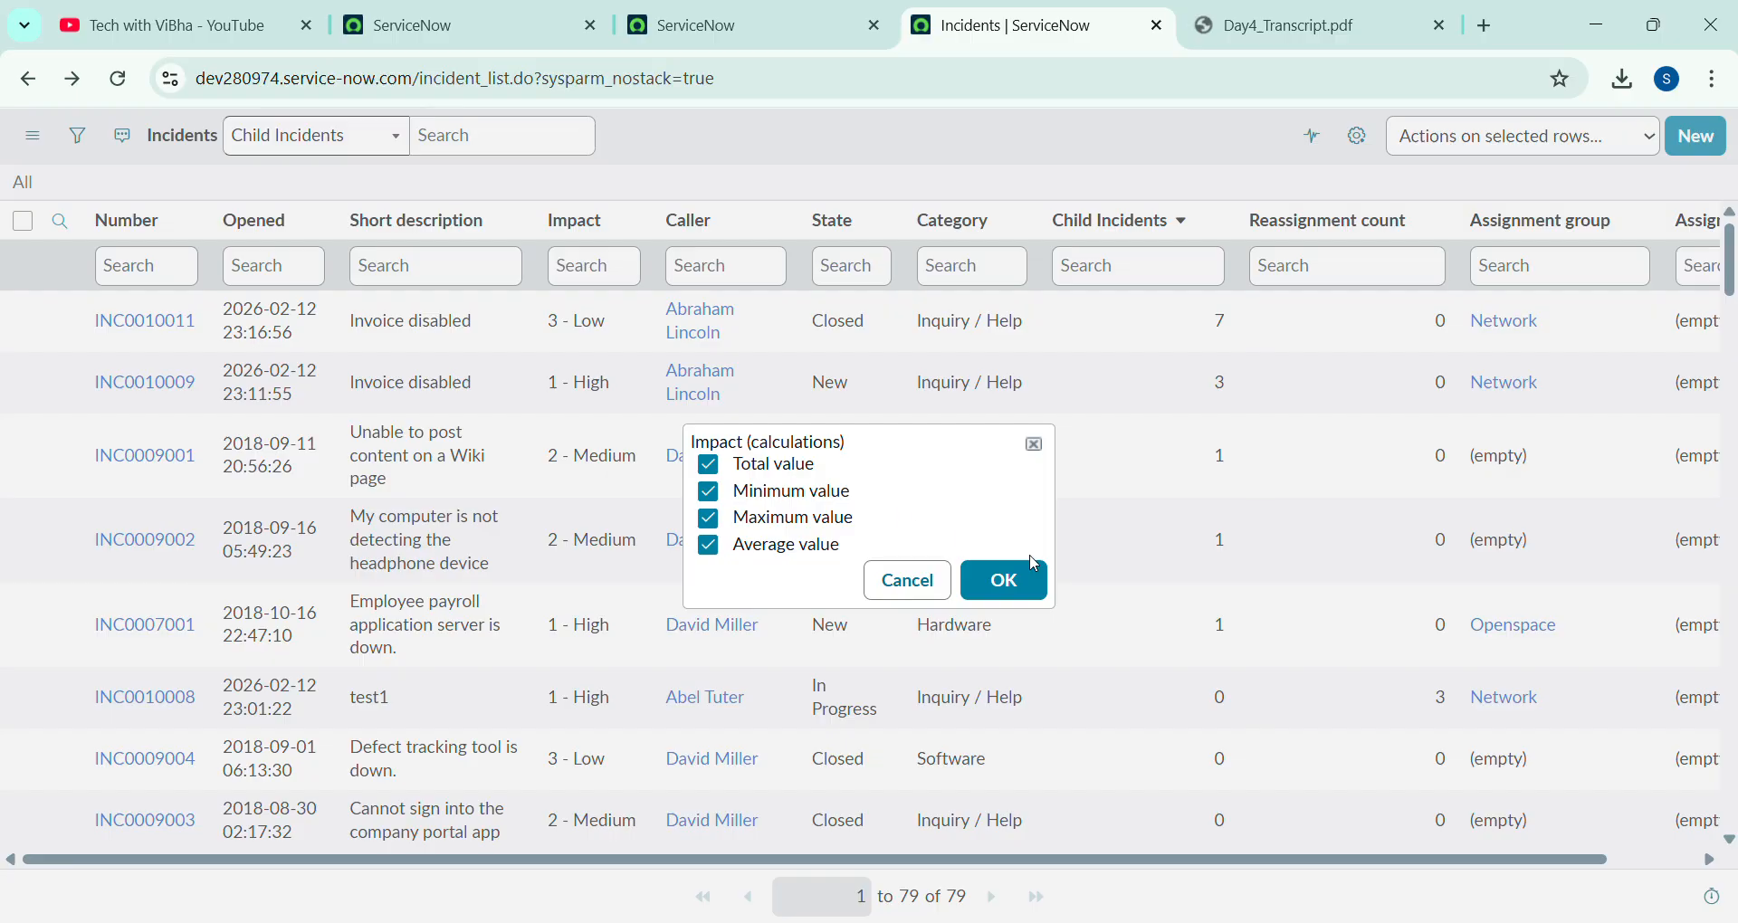
{"action": "left_click", "coordinate": [1005, 596]}
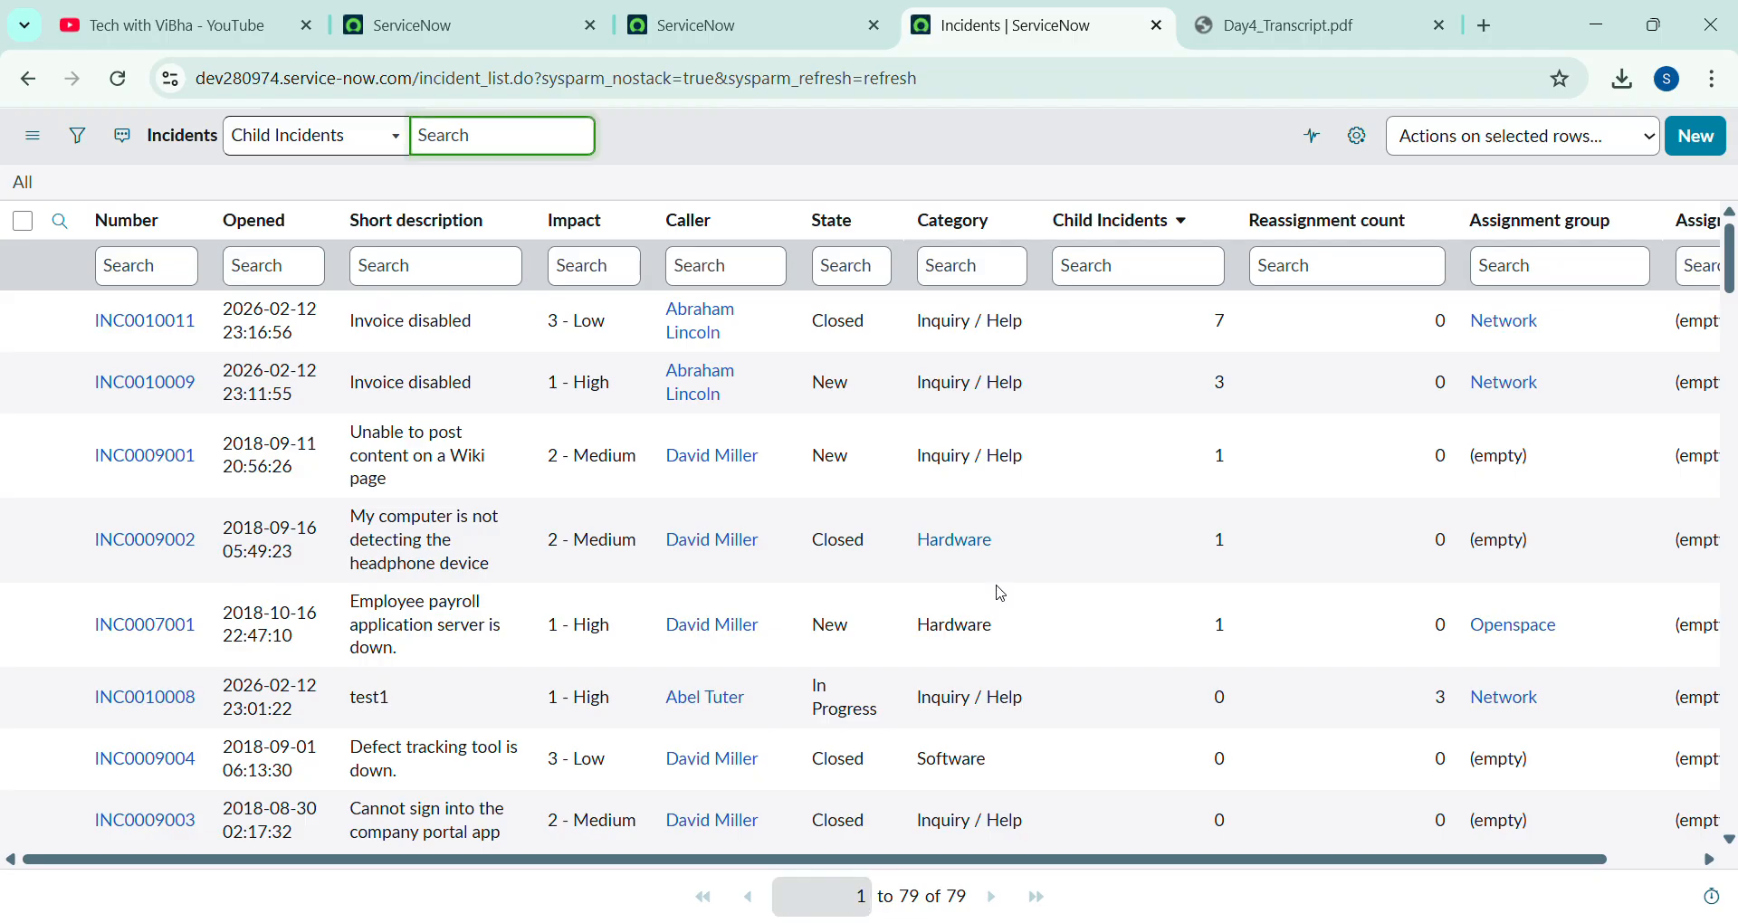
Examine the Impact calculation rows at the end of the incident list, and return to the first records
{"action": "scroll", "coordinate": [996, 585], "scroll_direction": "down", "scroll_amount": 1}
{"action": "scroll", "coordinate": [1005, 597], "scroll_direction": "down", "scroll_amount": 10}
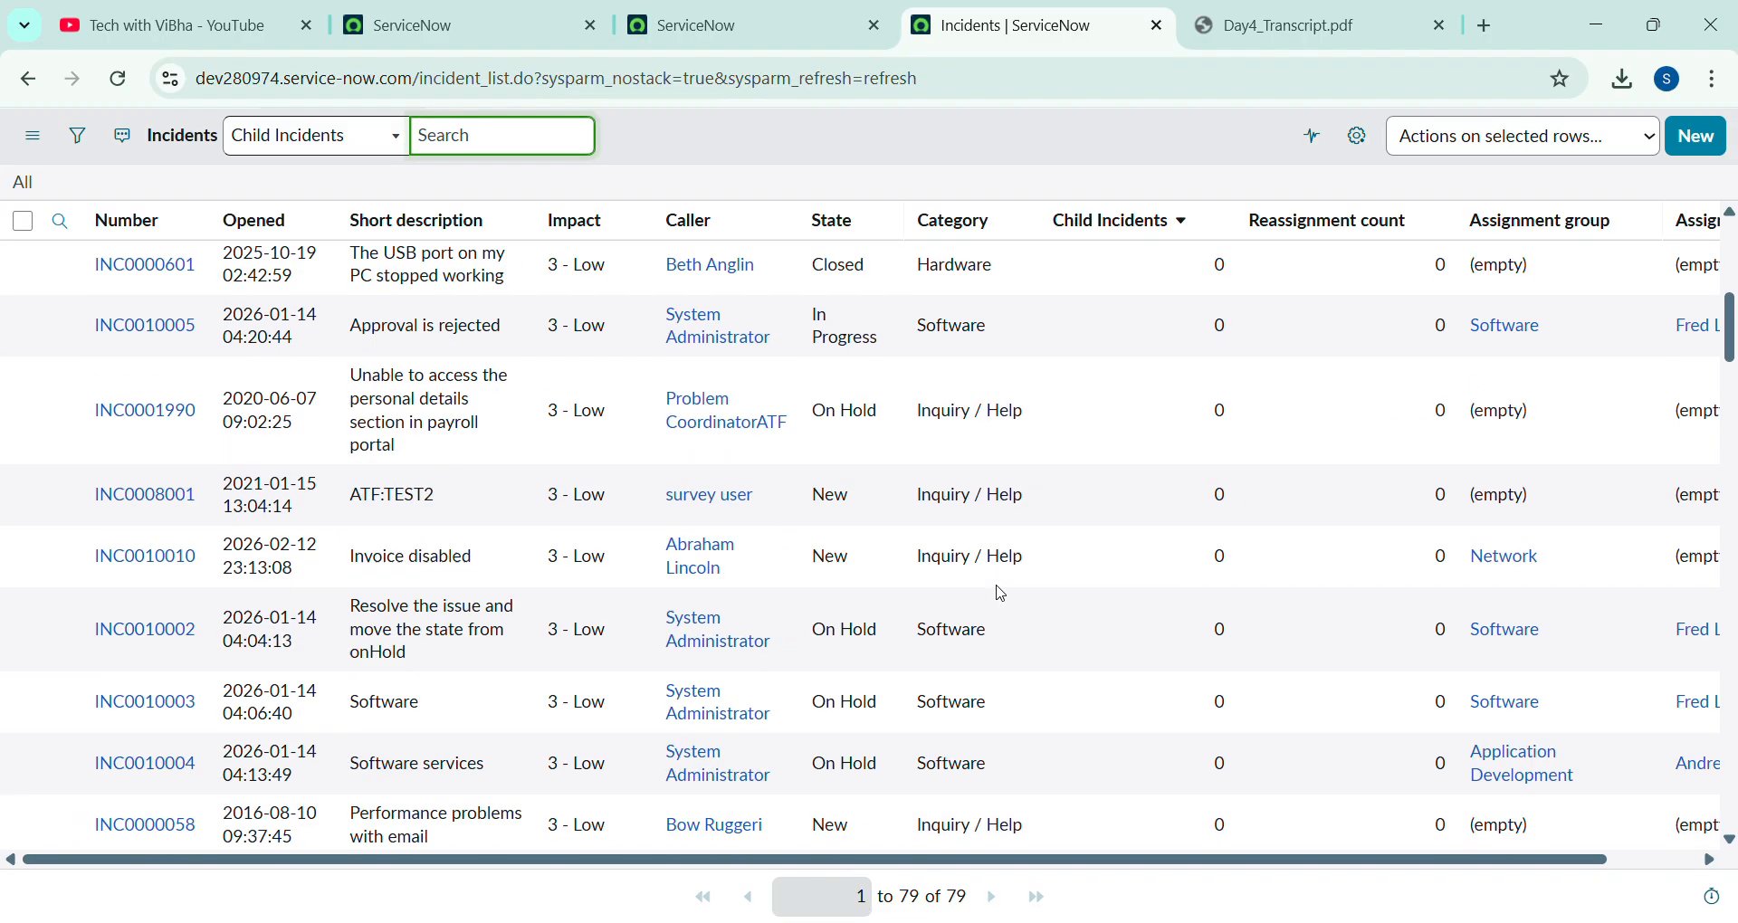
{"action": "scroll", "coordinate": [1000, 593], "scroll_direction": "down", "scroll_amount": 5}
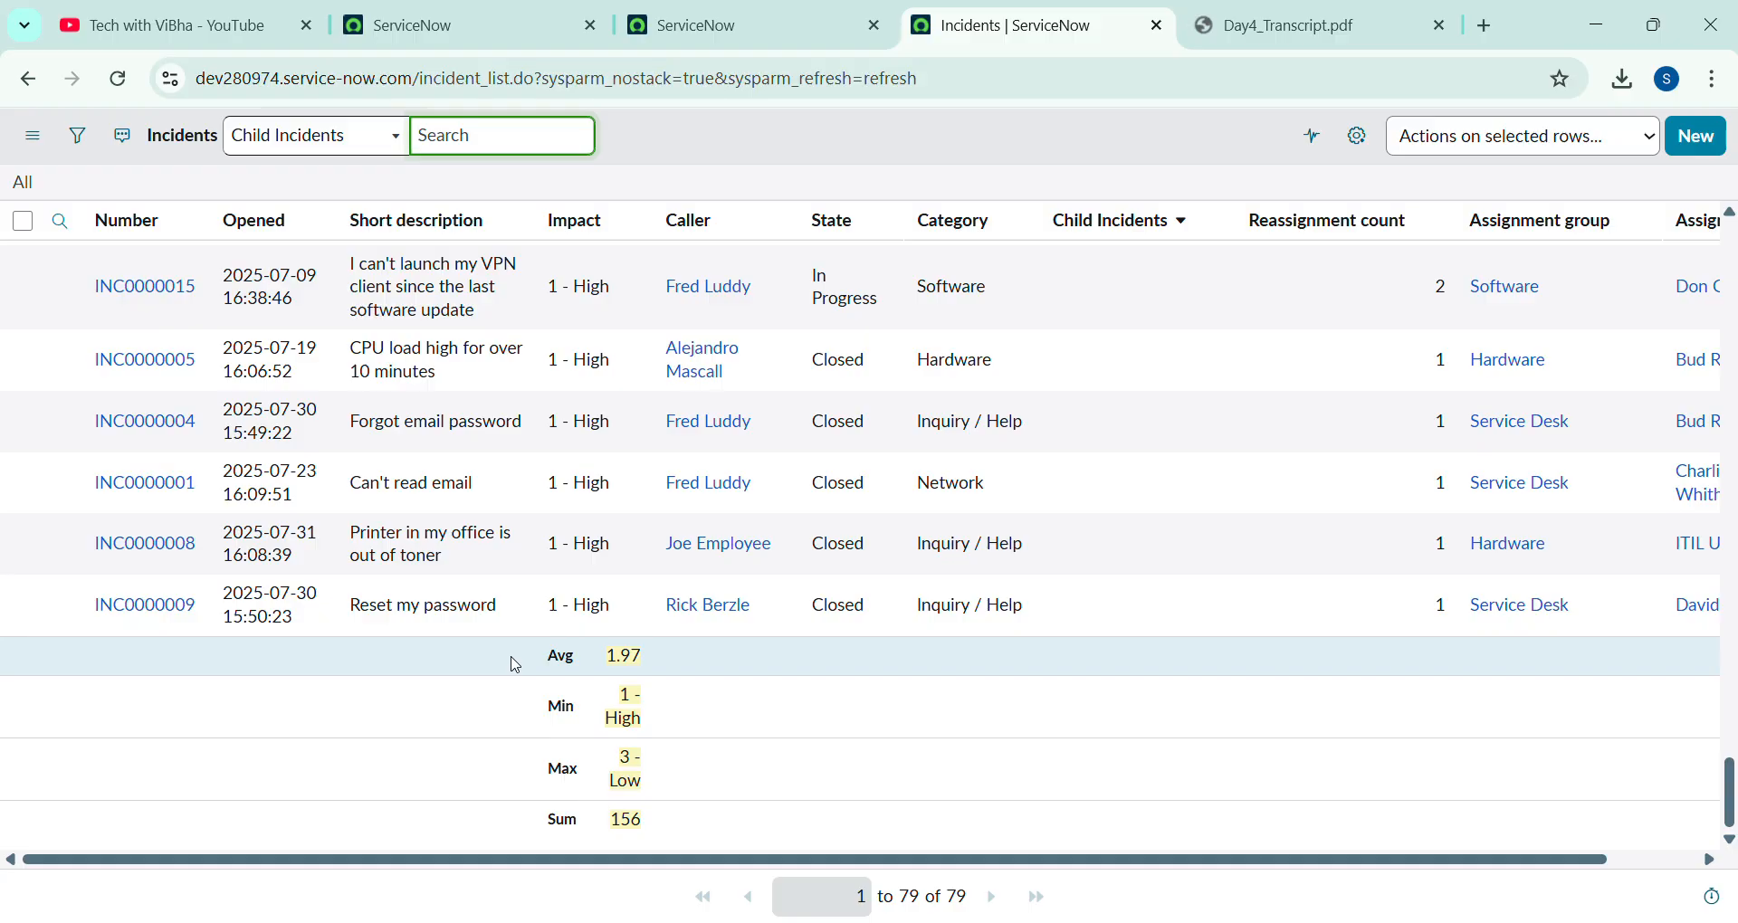
{"action": "scroll", "coordinate": [515, 666], "scroll_direction": "up", "scroll_amount": 20}
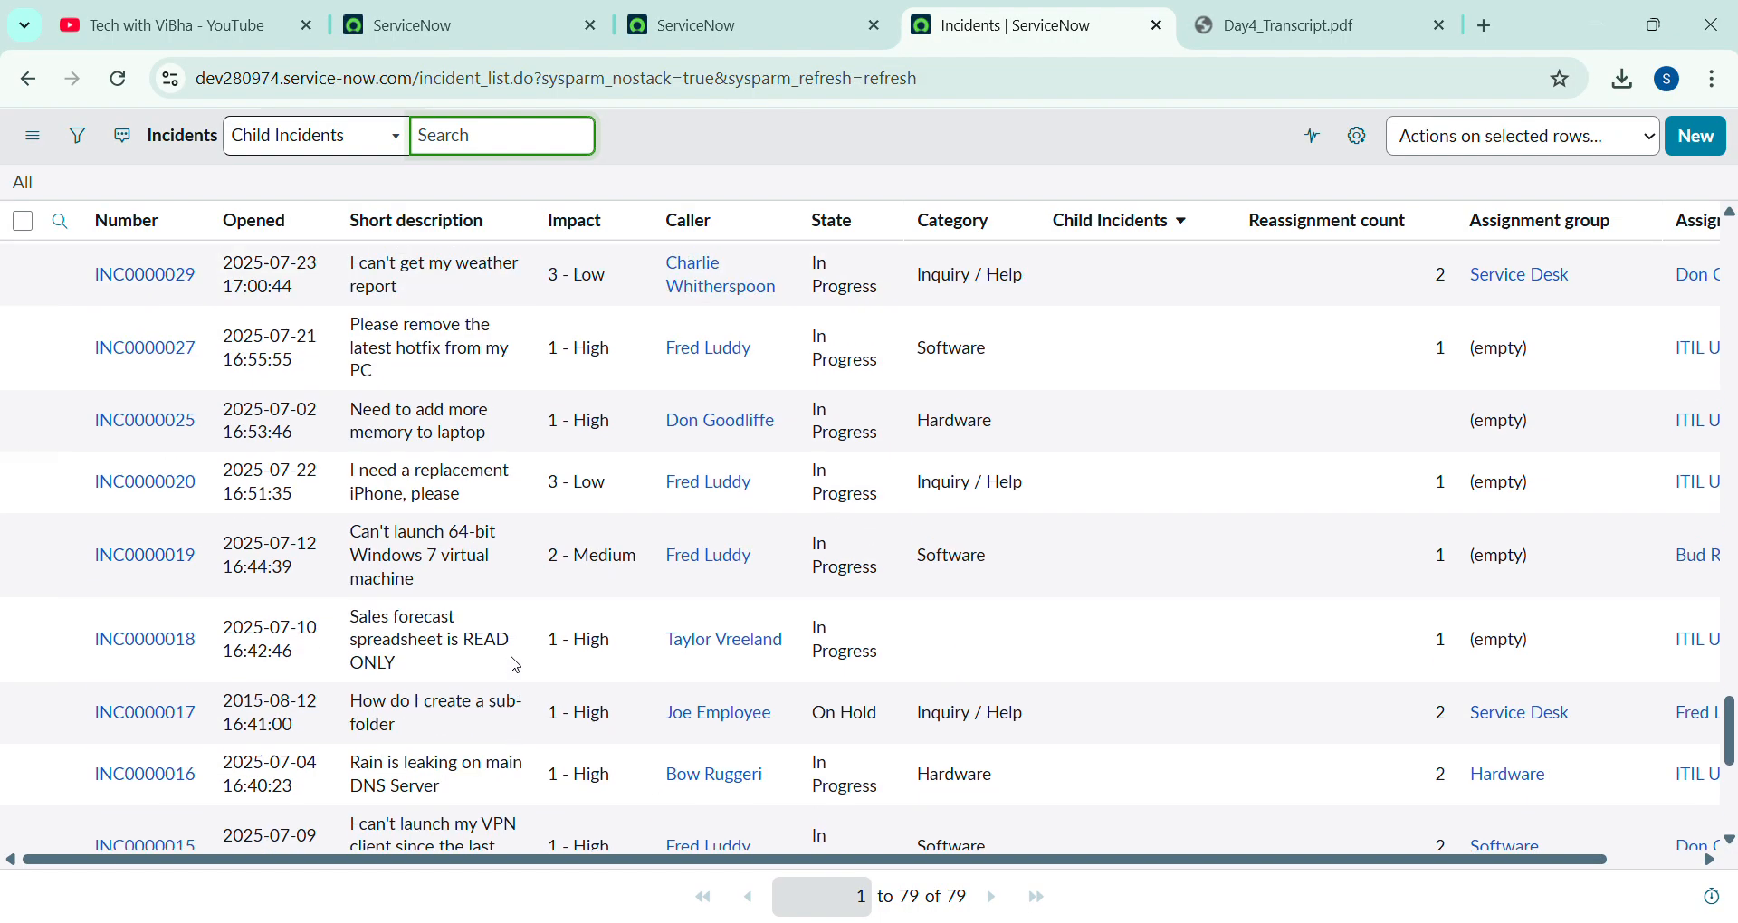
{"action": "scroll", "coordinate": [515, 666], "scroll_direction": "up", "scroll_amount": 5}
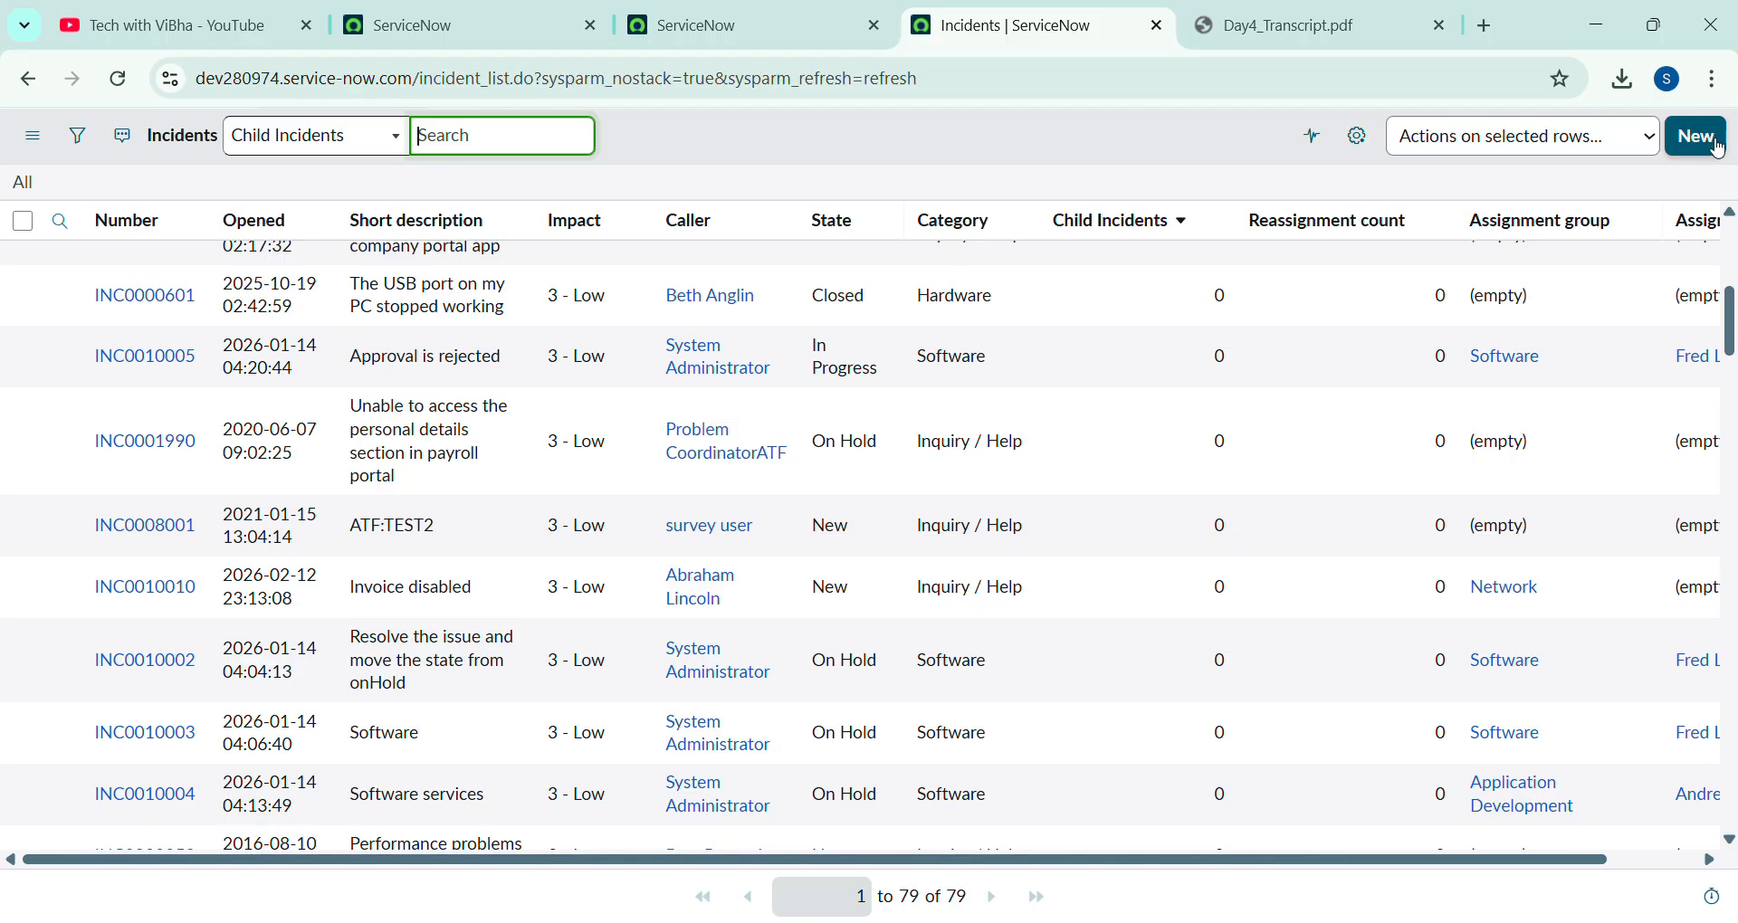
{"action": "scroll", "coordinate": [1061, 375], "scroll_direction": "up", "scroll_amount": 6}
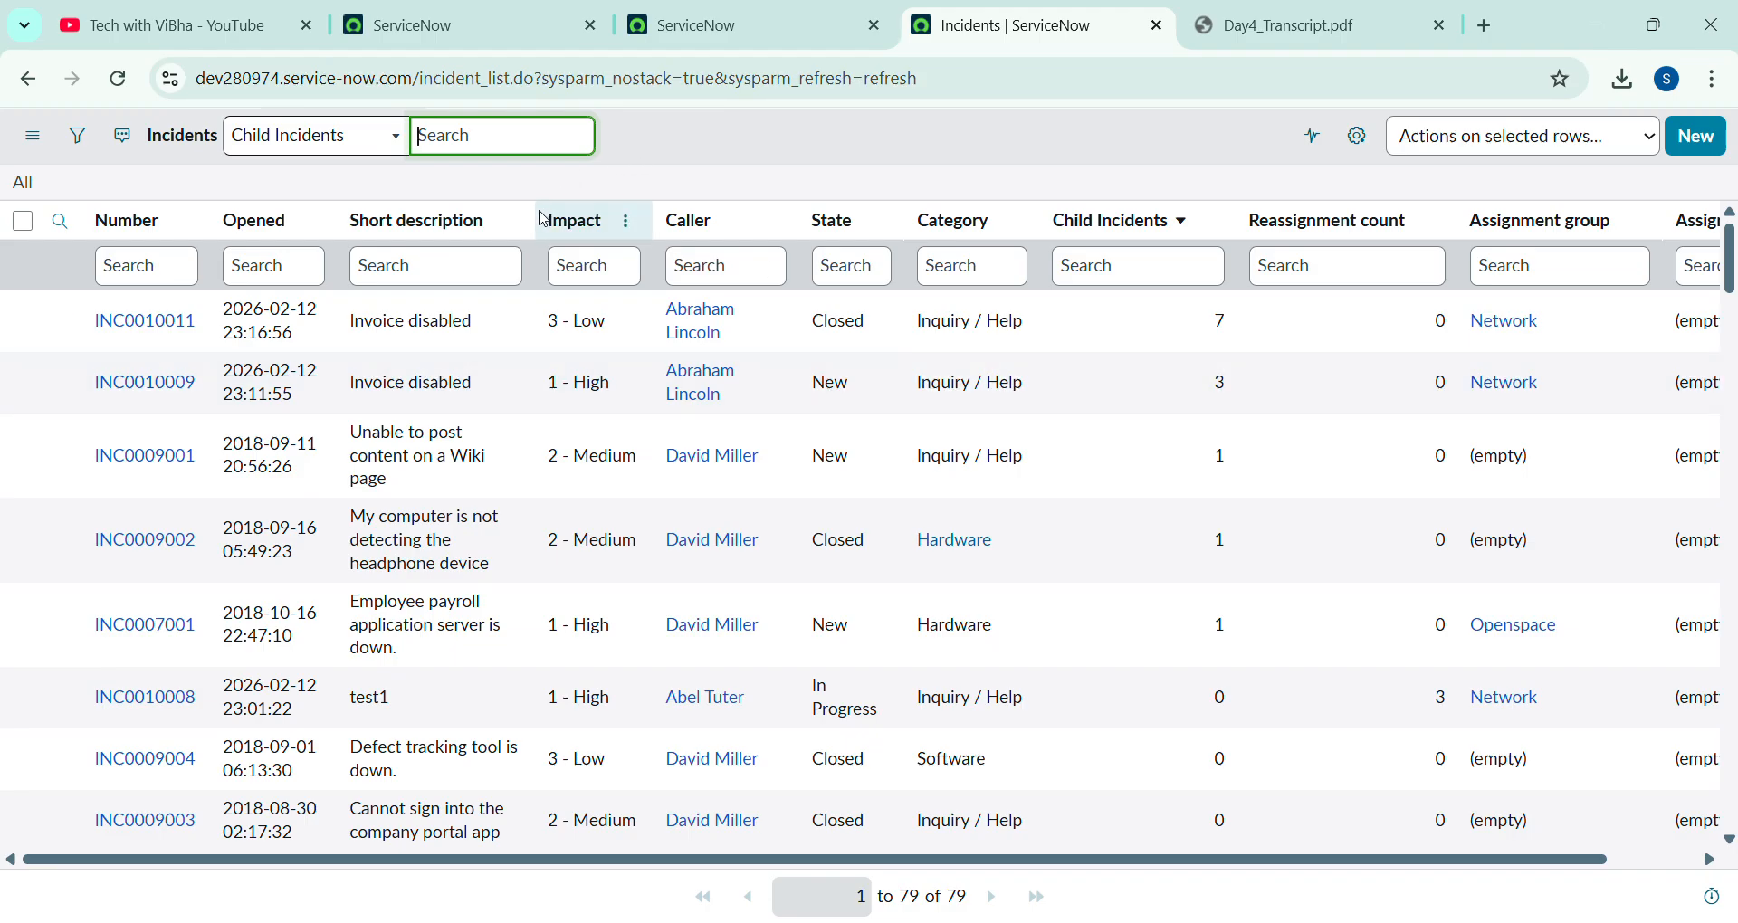
Open the list control configuration for the incident list and enable editing of its record in the Global application
{"action": "left_click", "coordinate": [631, 228]}
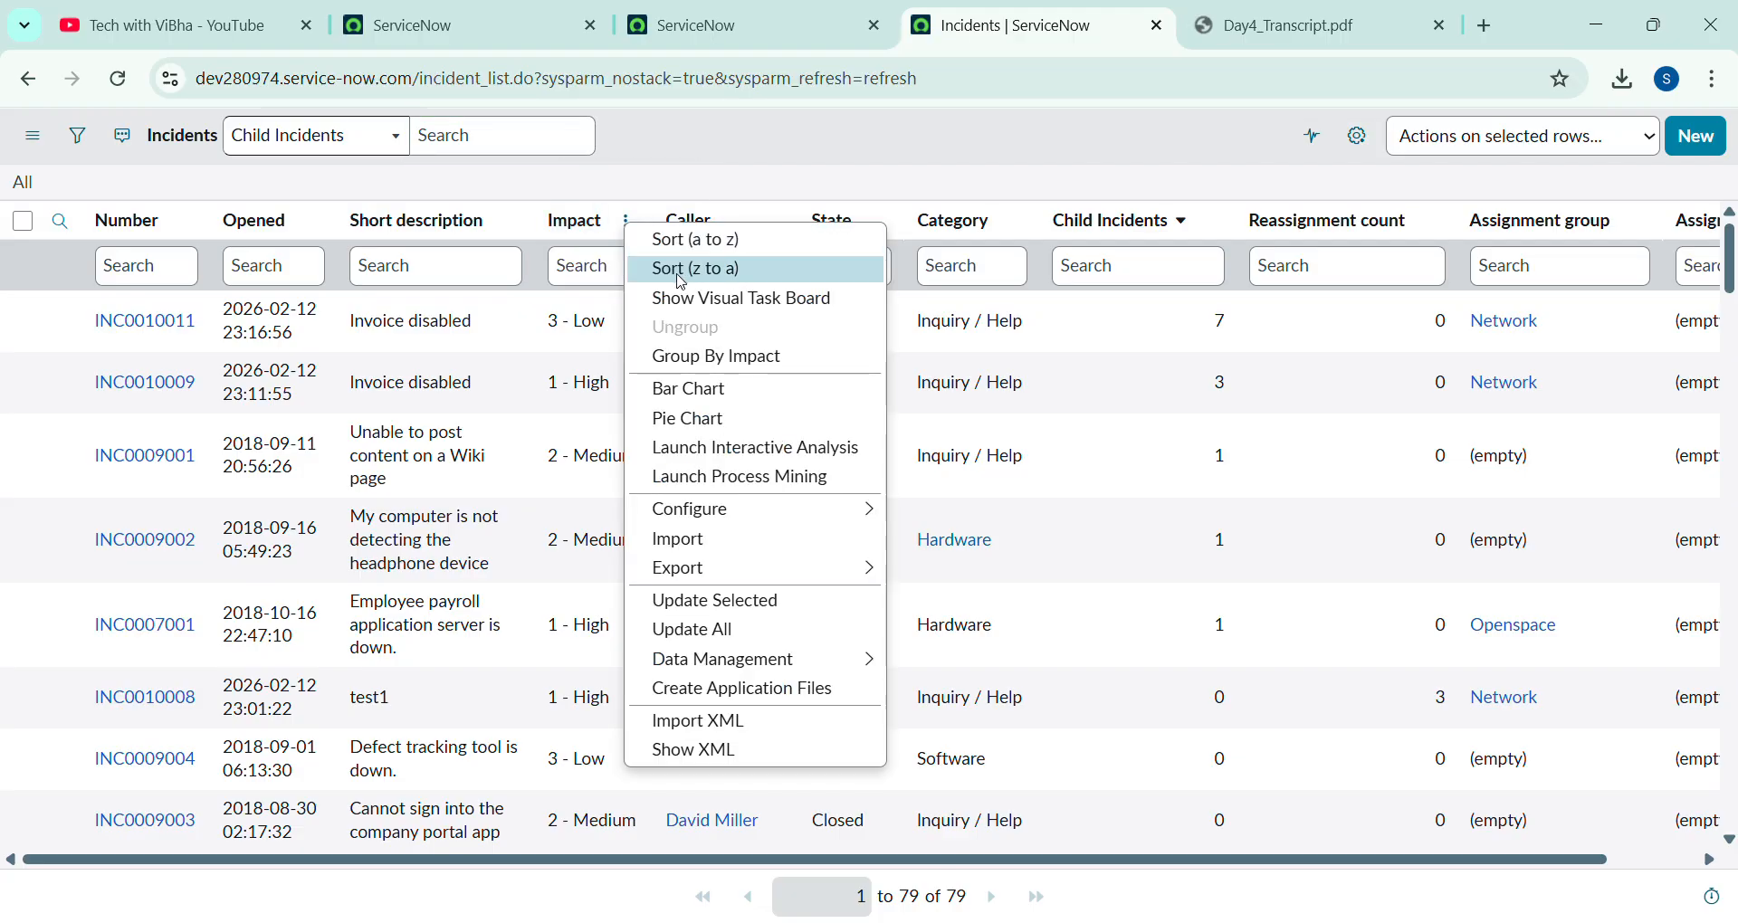
{"action": "mouse_move", "coordinate": [838, 523]}
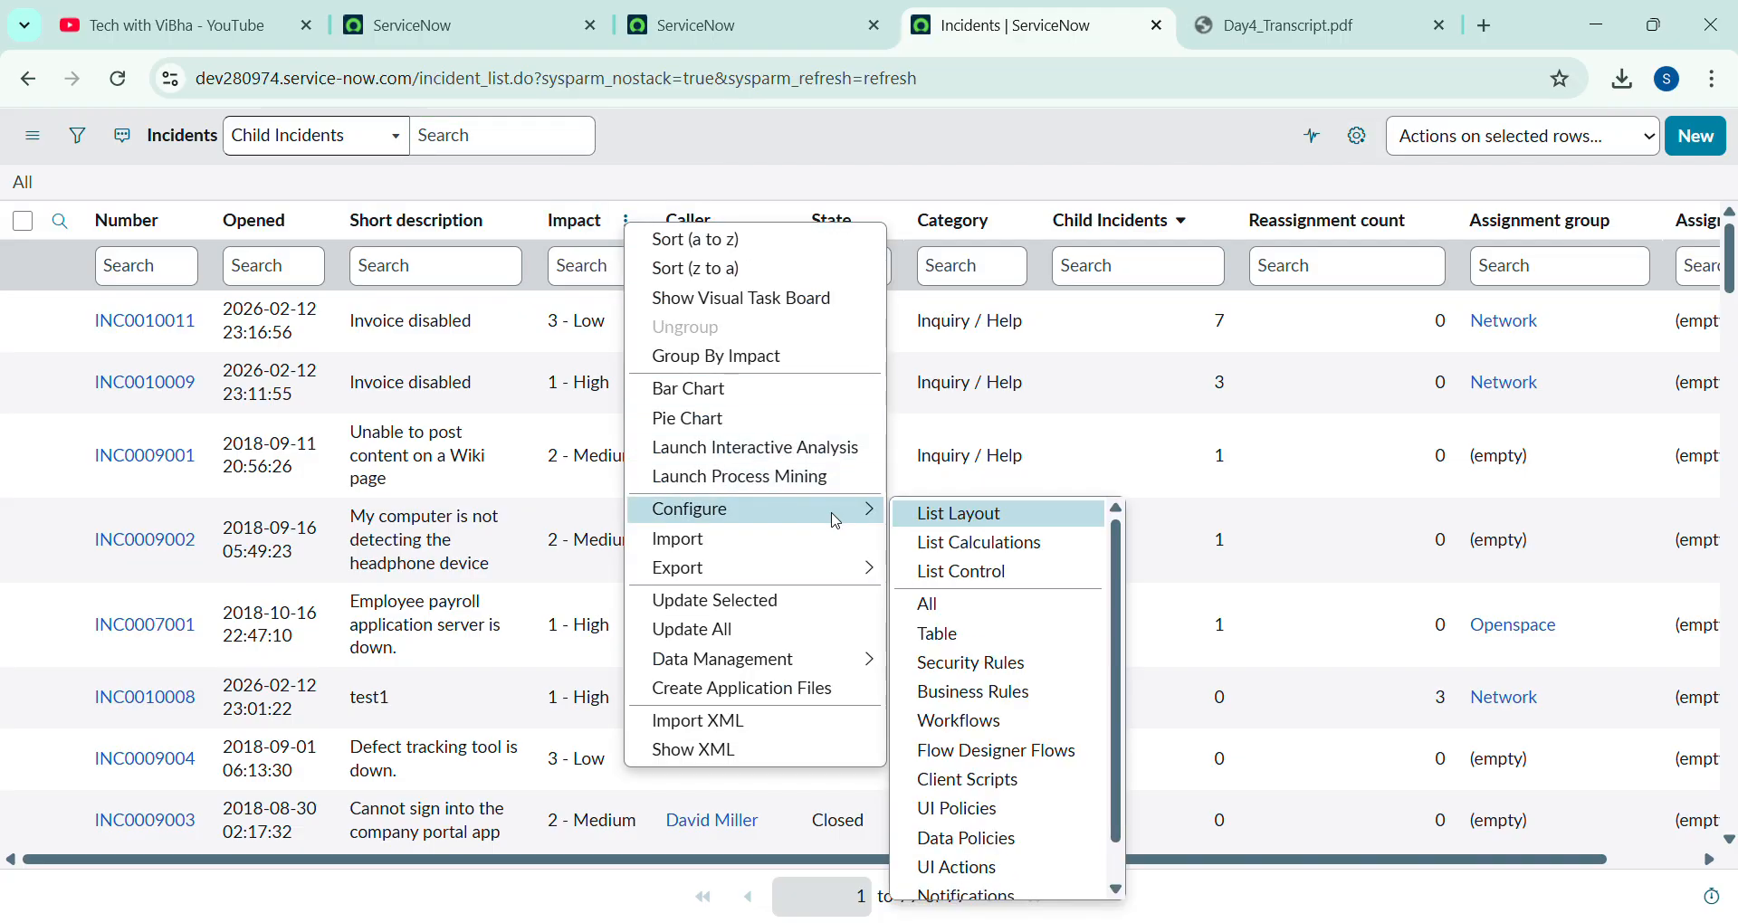
{"action": "left_click", "coordinate": [961, 578]}
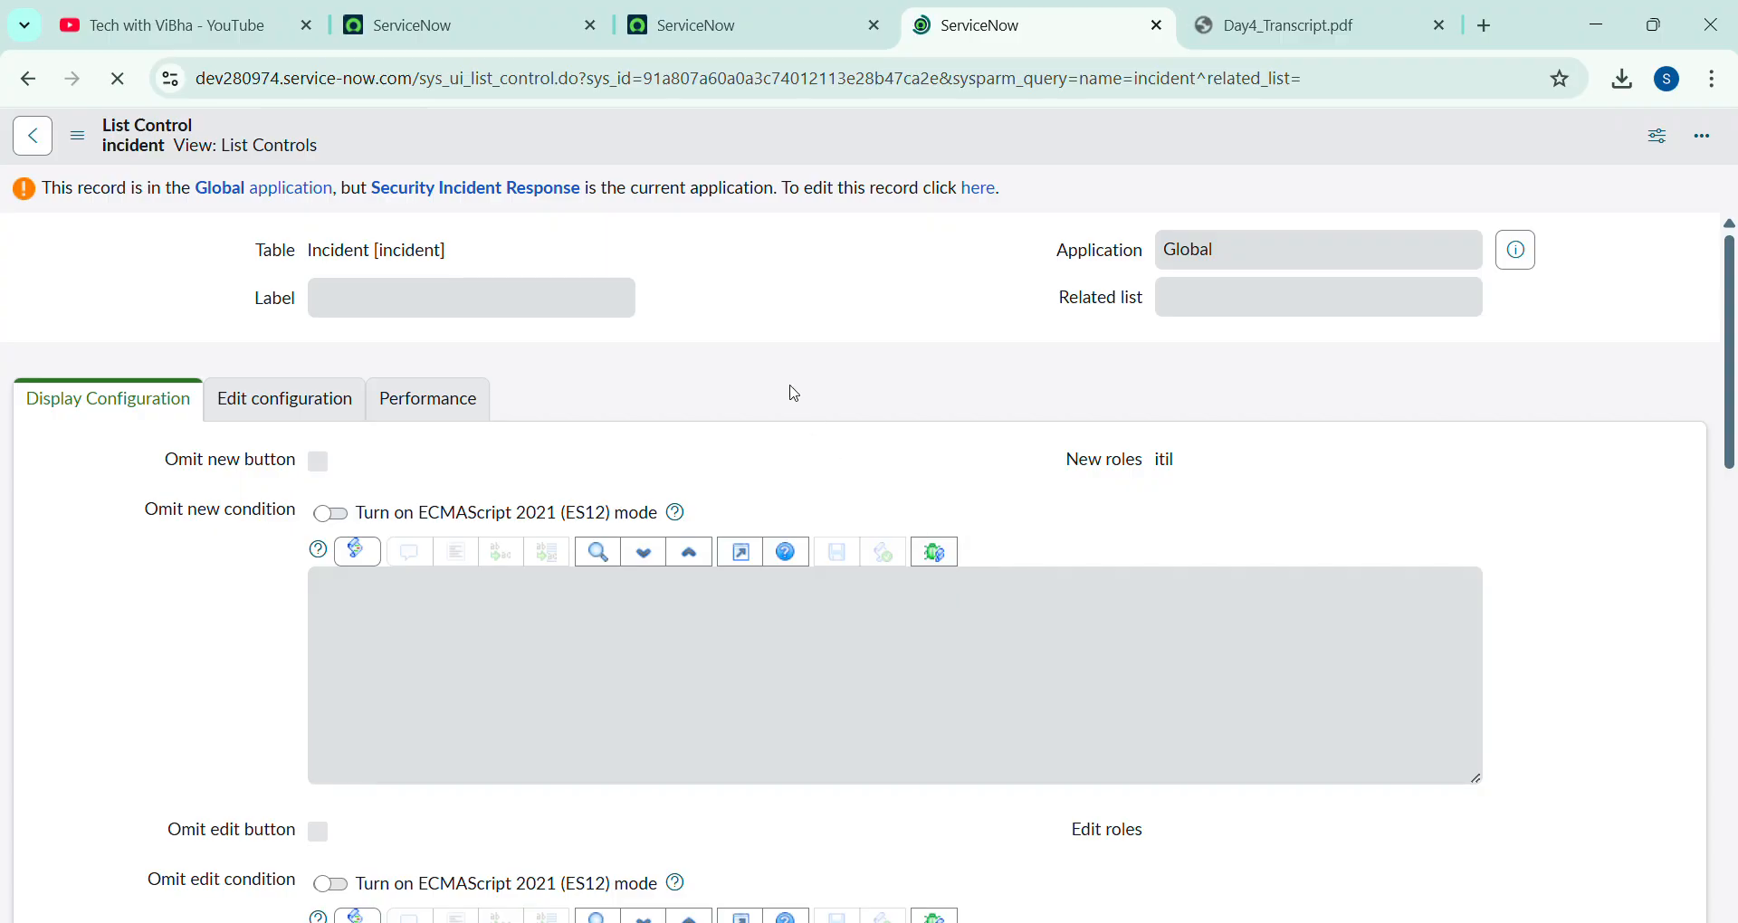
{"action": "scroll", "coordinate": [794, 393], "scroll_direction": "down", "scroll_amount": 4}
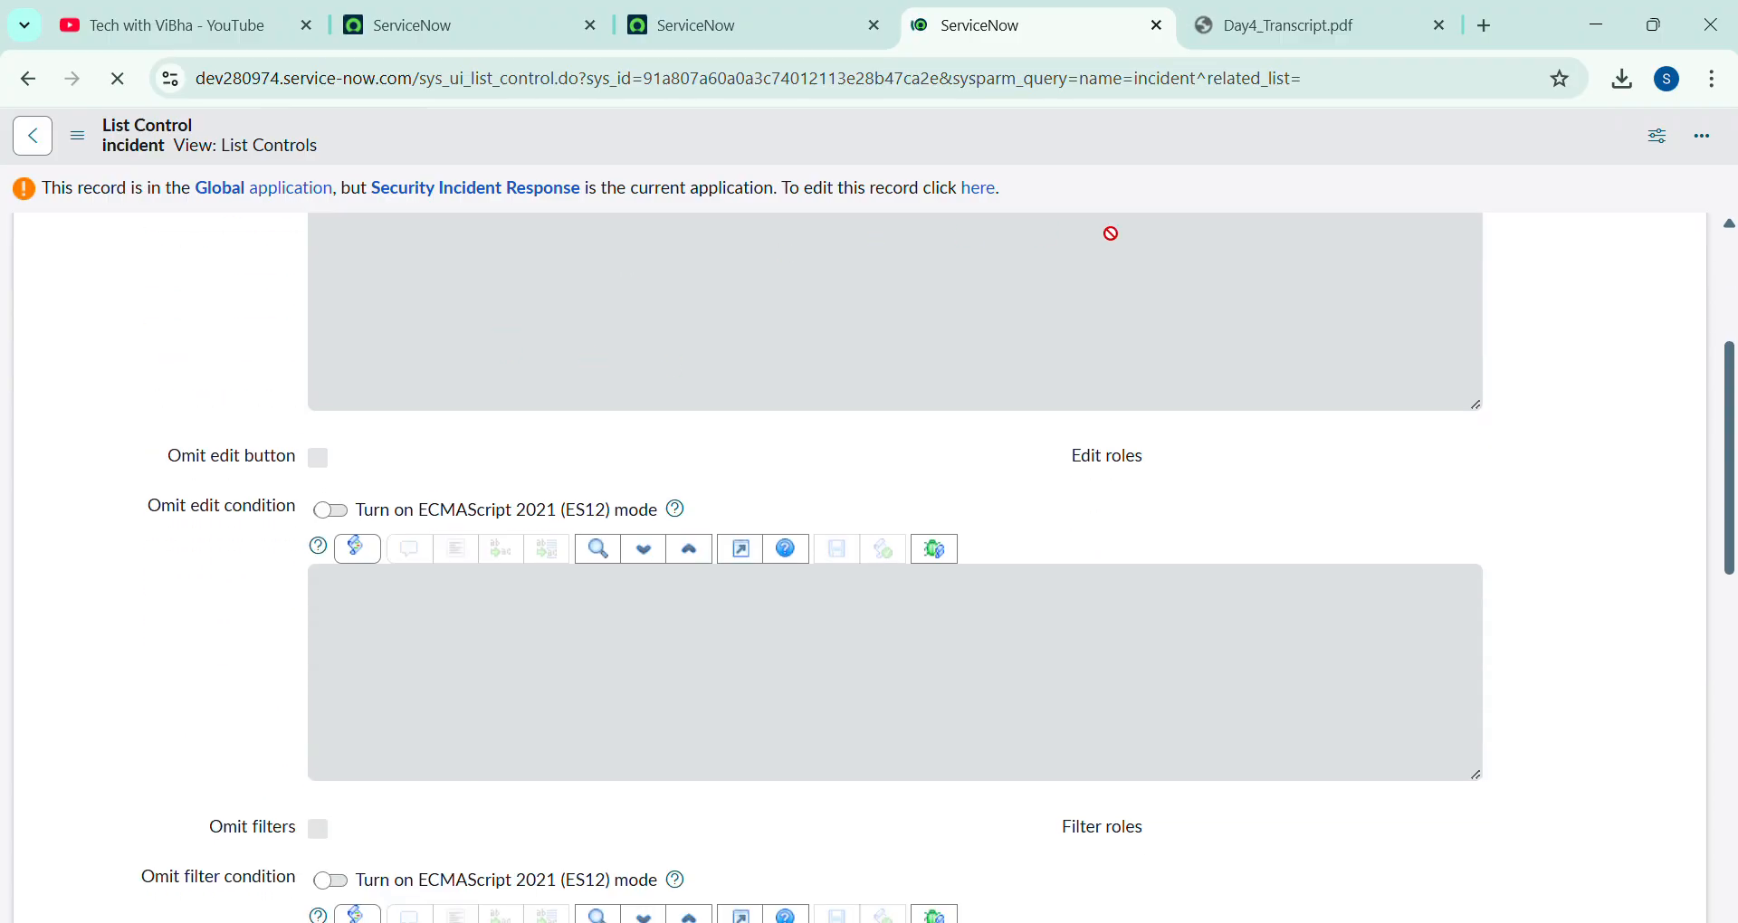
{"action": "left_click", "coordinate": [993, 193]}
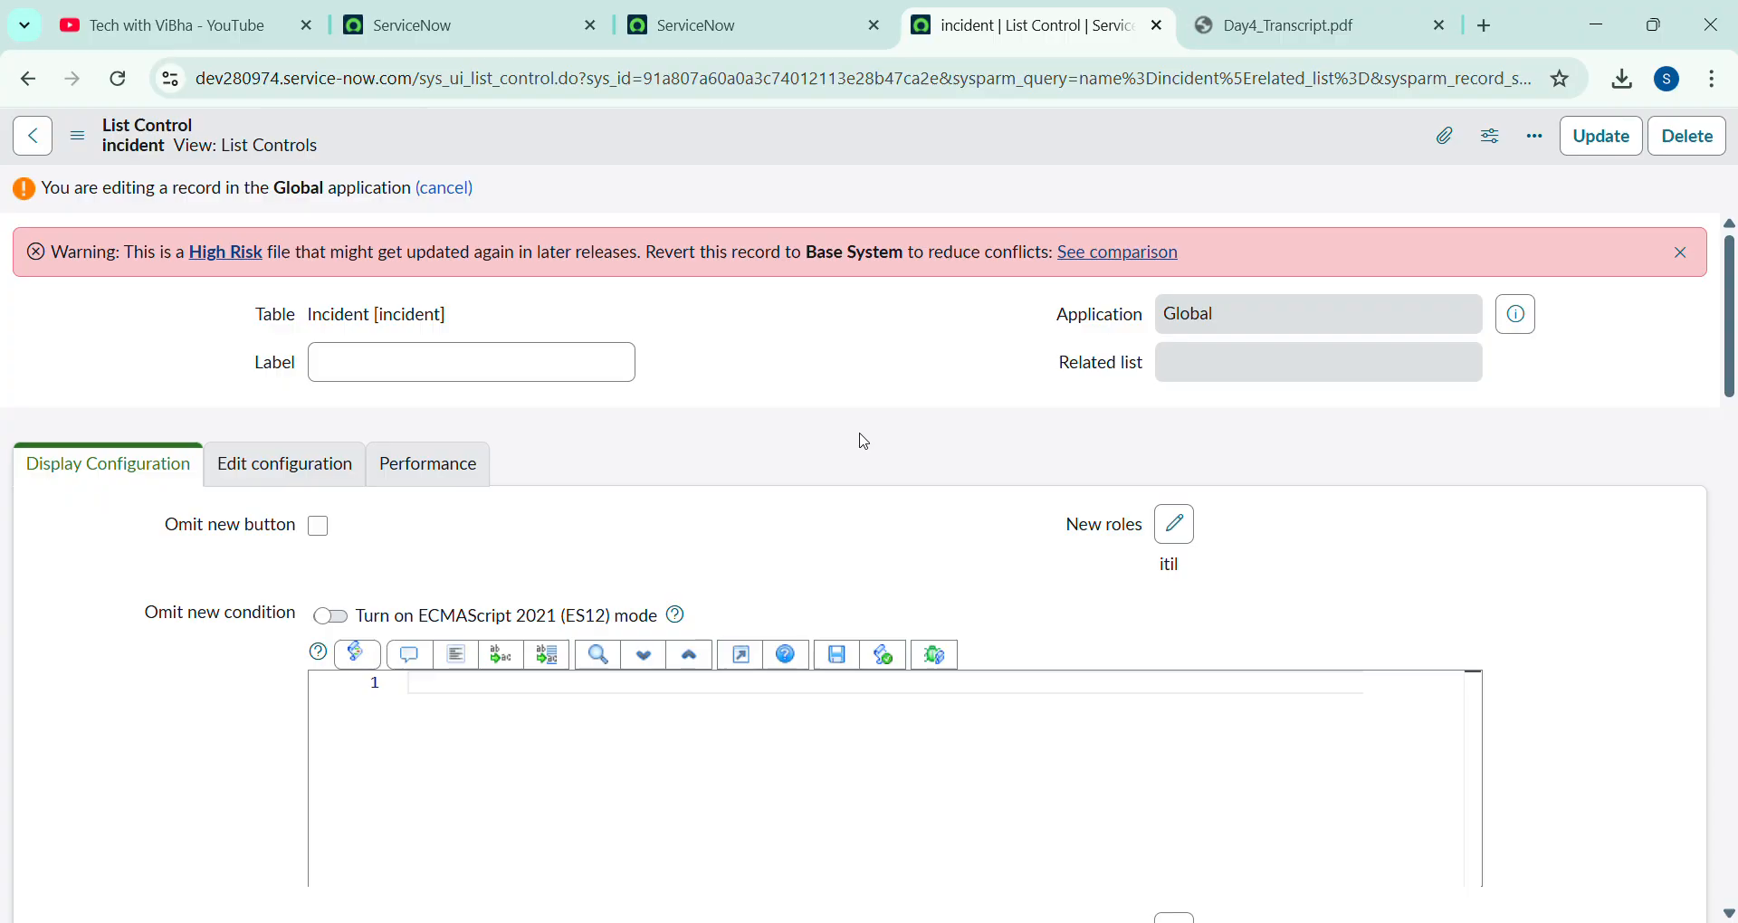
Enable Omit new button in the incident list control and save the record
{"action": "scroll", "coordinate": [864, 441], "scroll_direction": "down", "scroll_amount": 5}
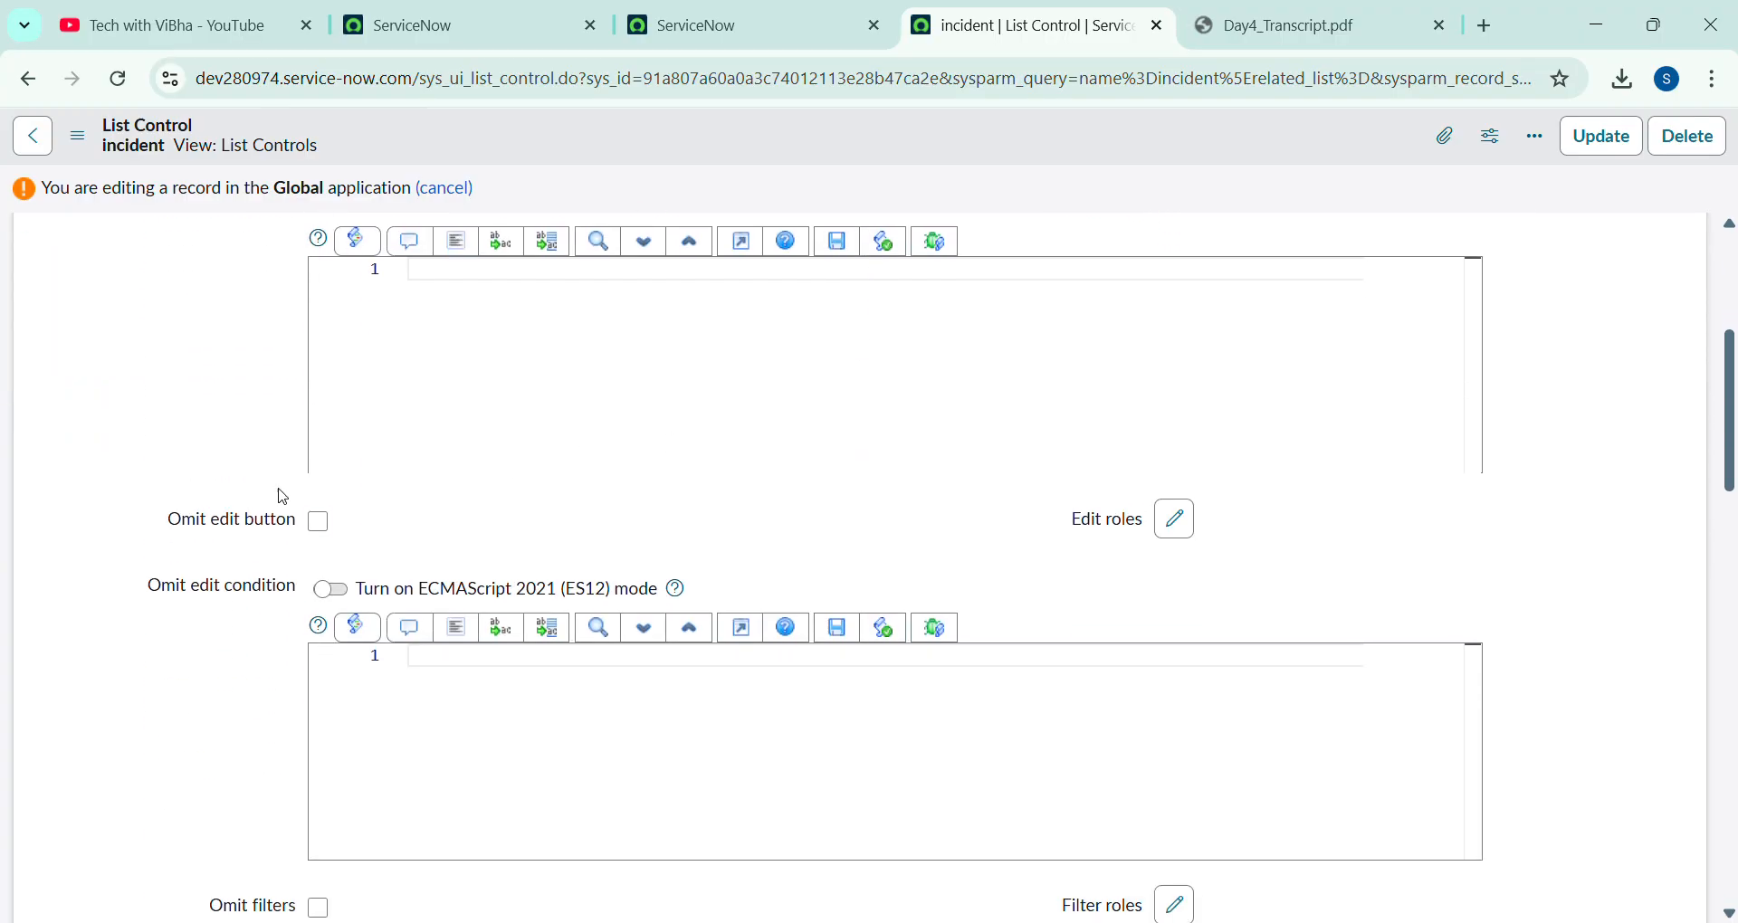
{"action": "scroll", "coordinate": [186, 466], "scroll_direction": "up", "scroll_amount": 4}
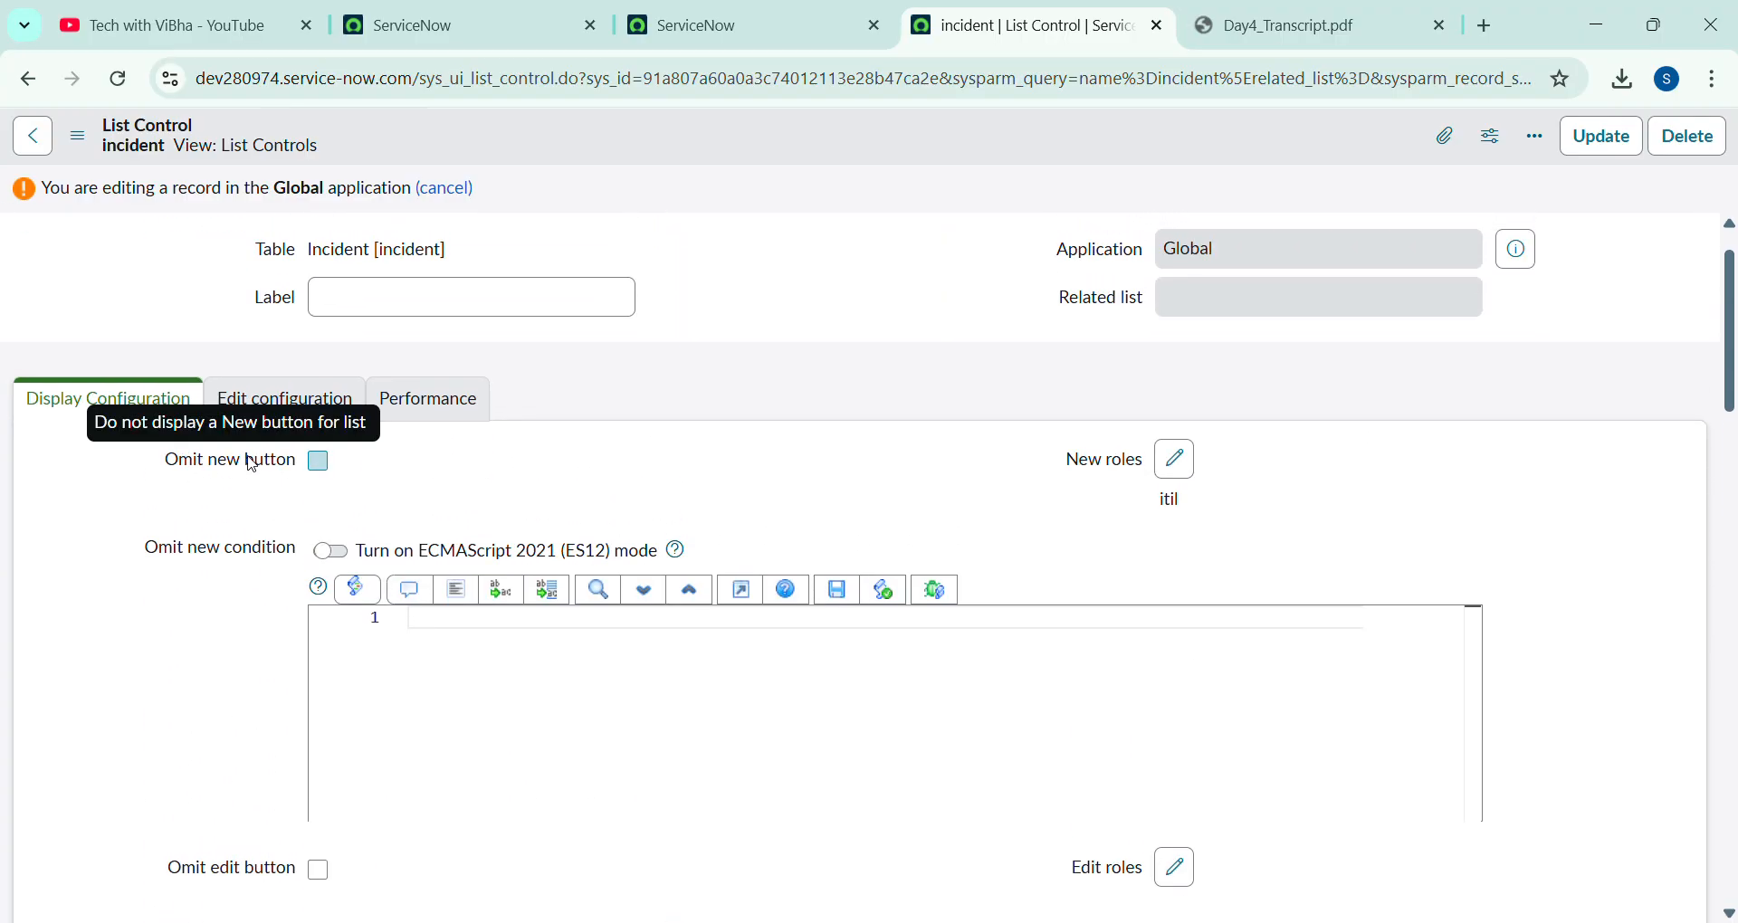
{"action": "left_click", "coordinate": [322, 463]}
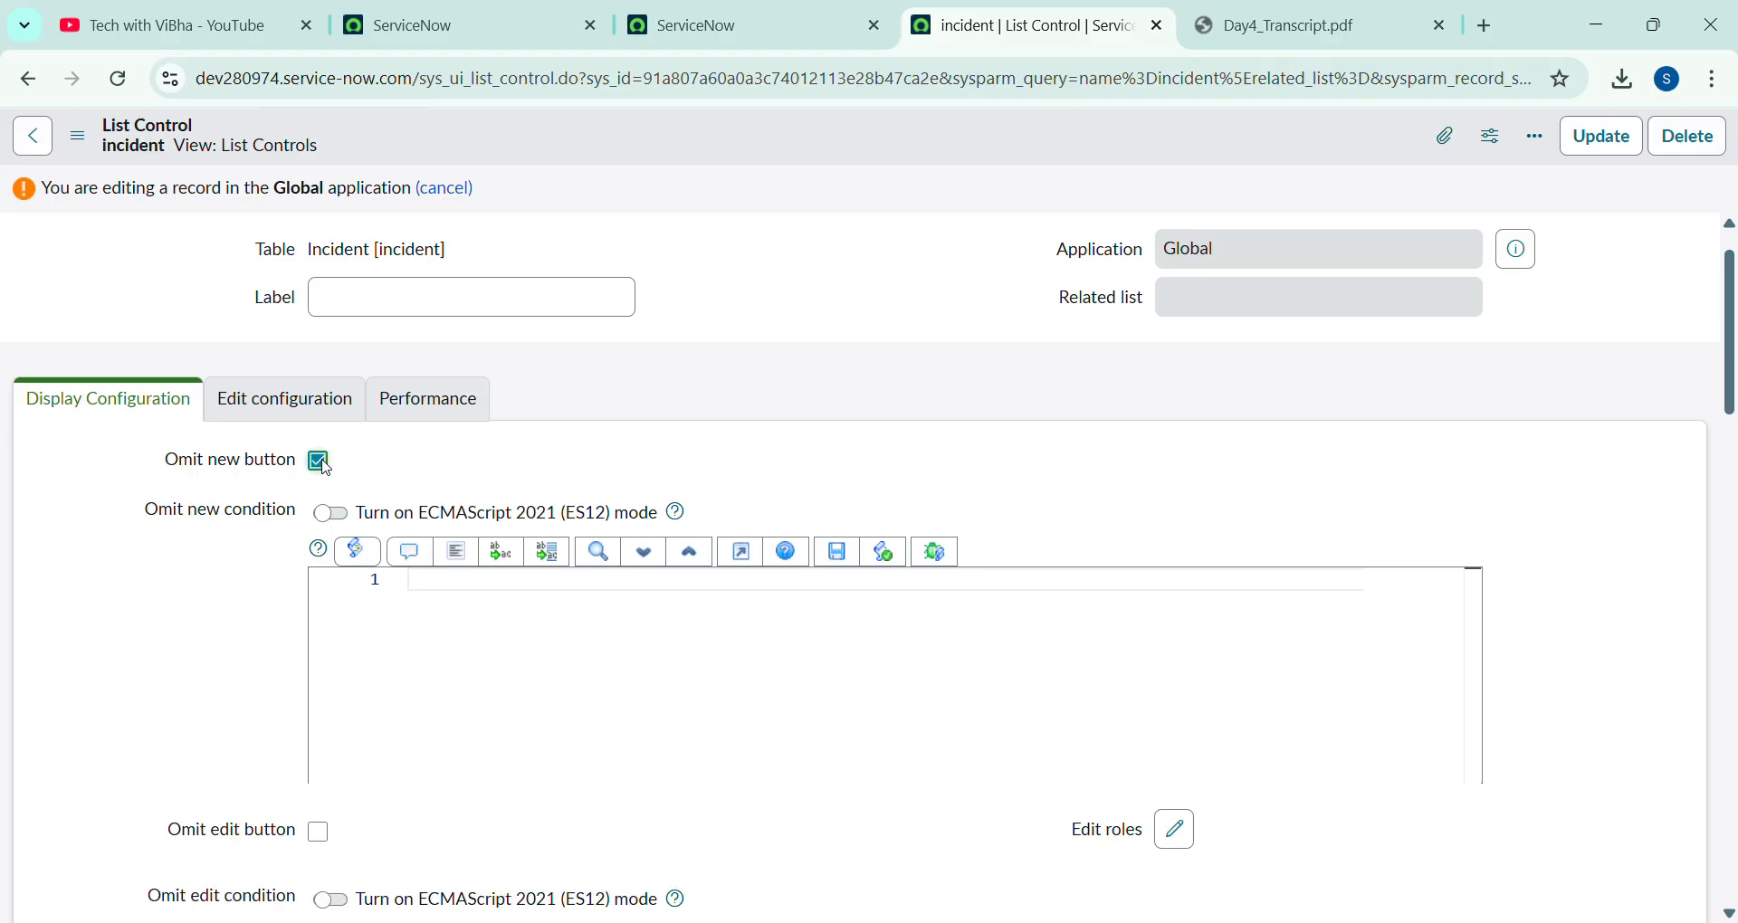
{"action": "right_click", "coordinate": [845, 140]}
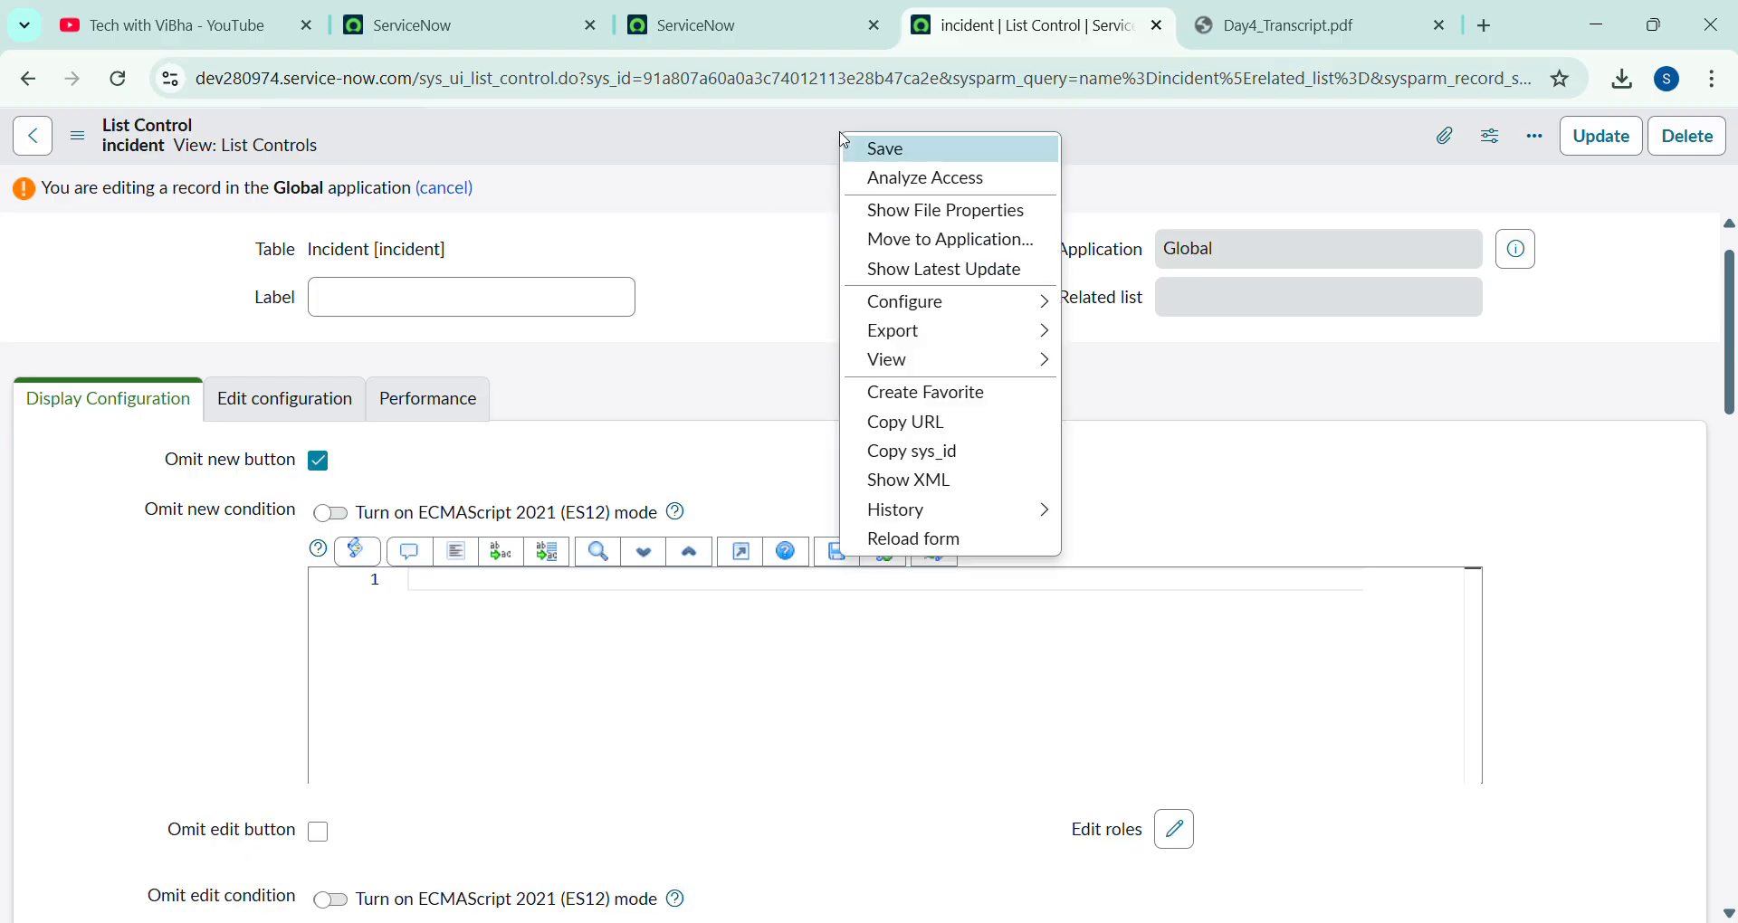
{"action": "left_click", "coordinate": [518, 588]}
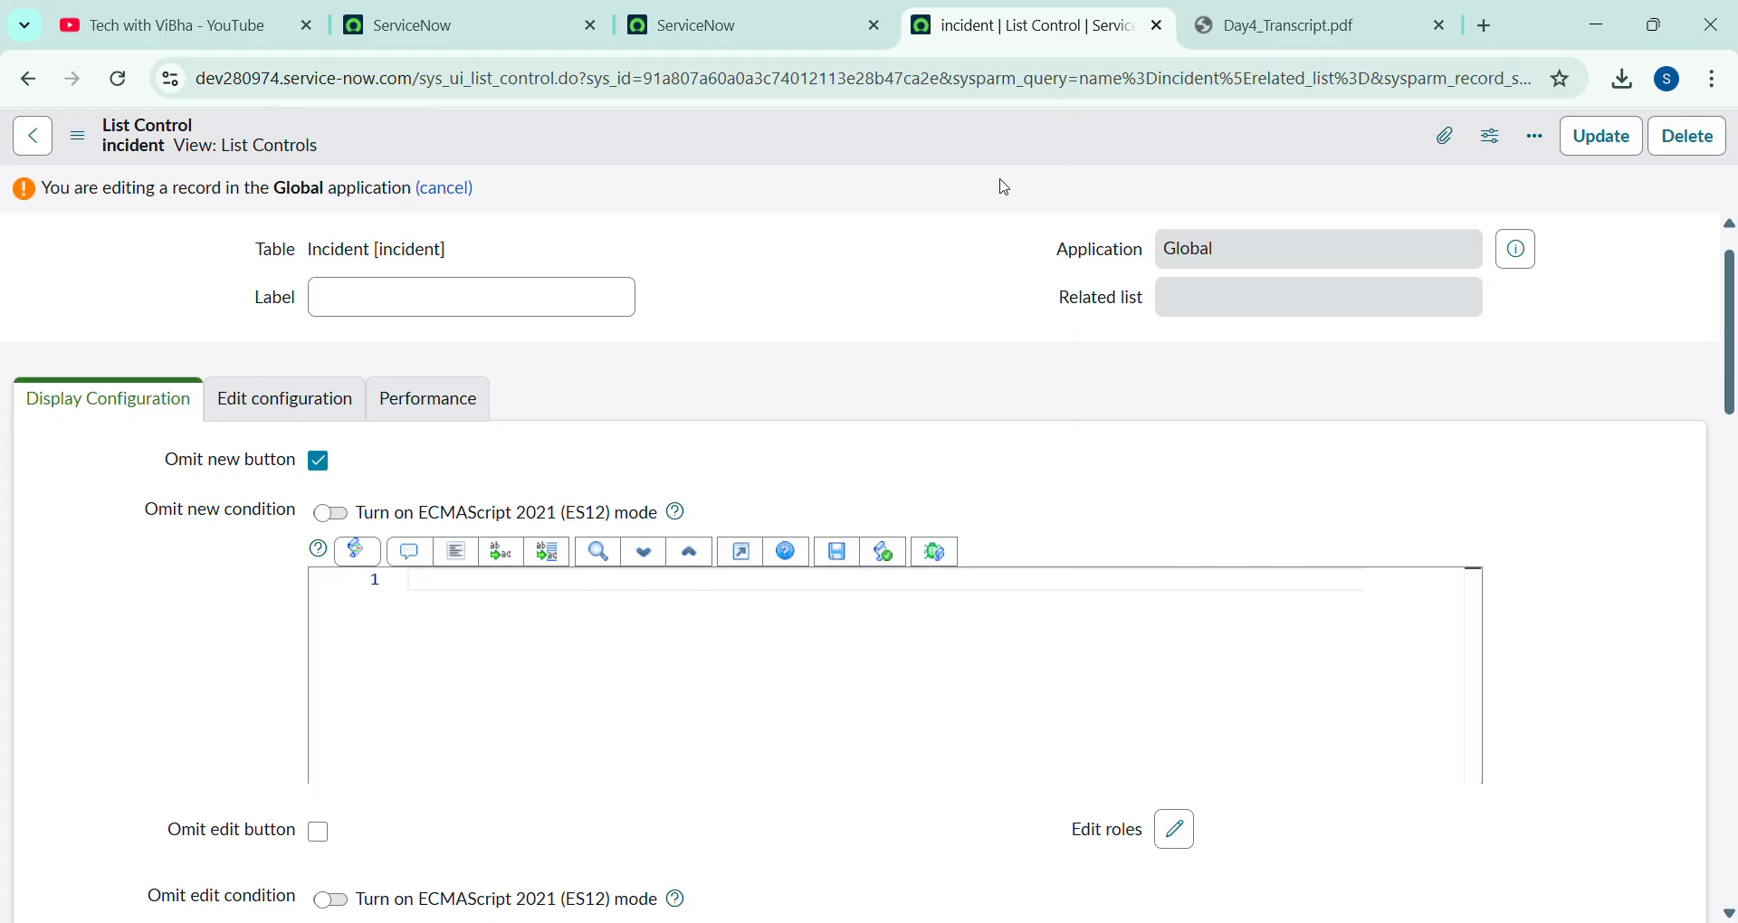
{"action": "right_click", "coordinate": [951, 152]}
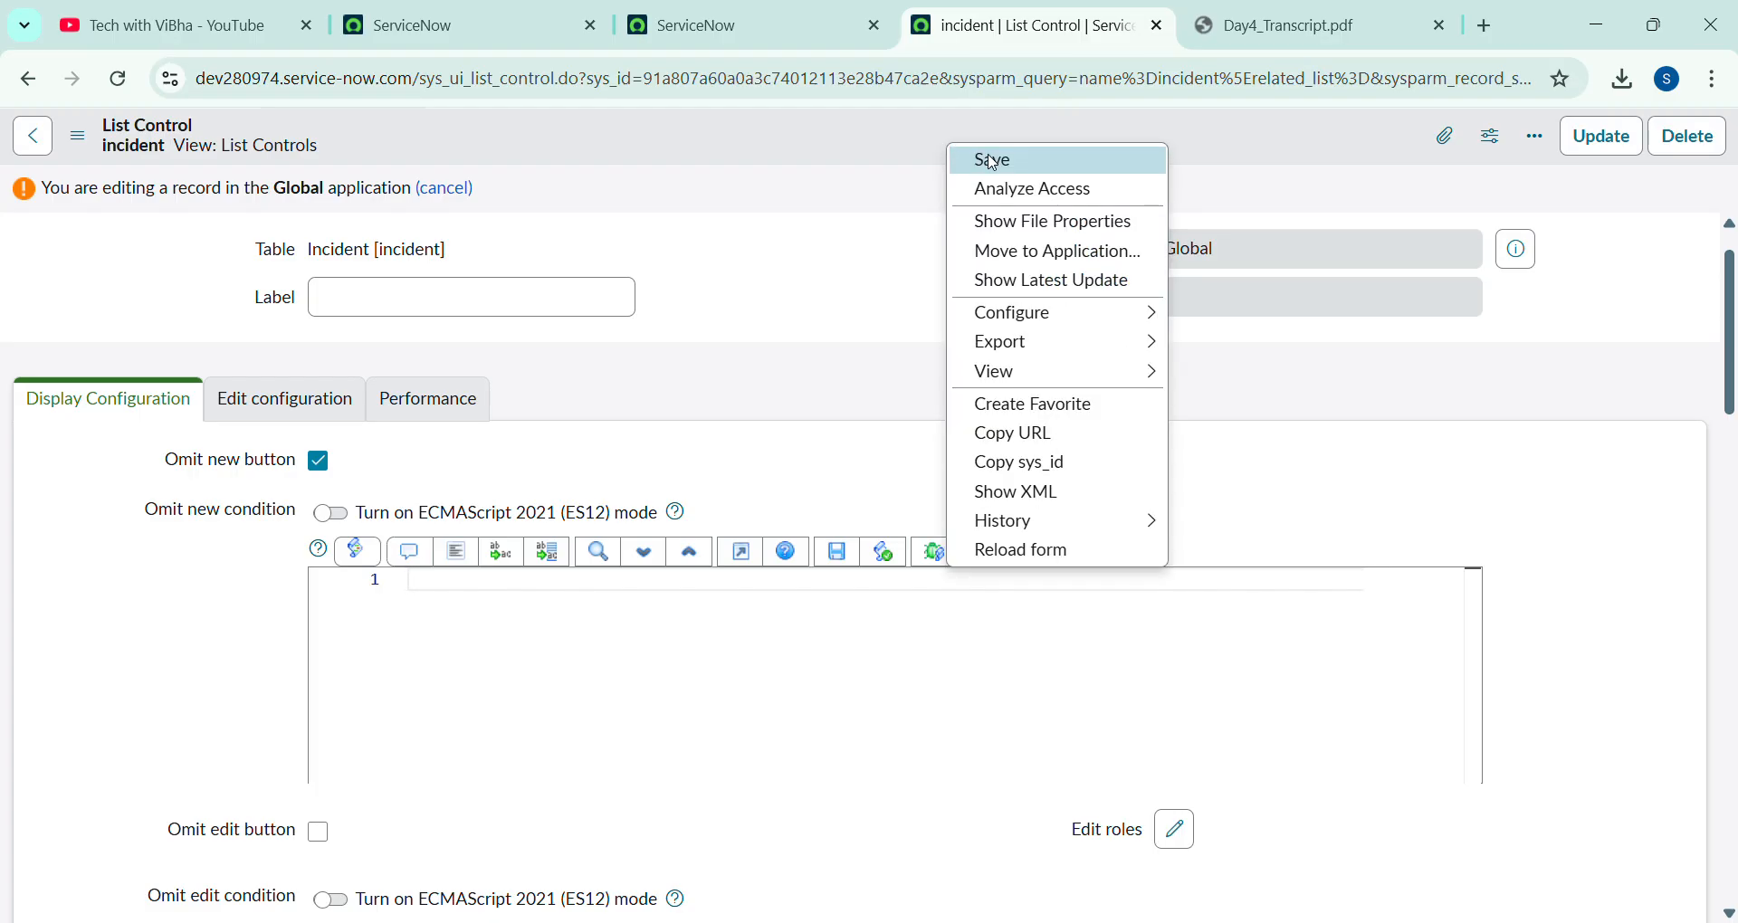
{"action": "left_click", "coordinate": [996, 161]}
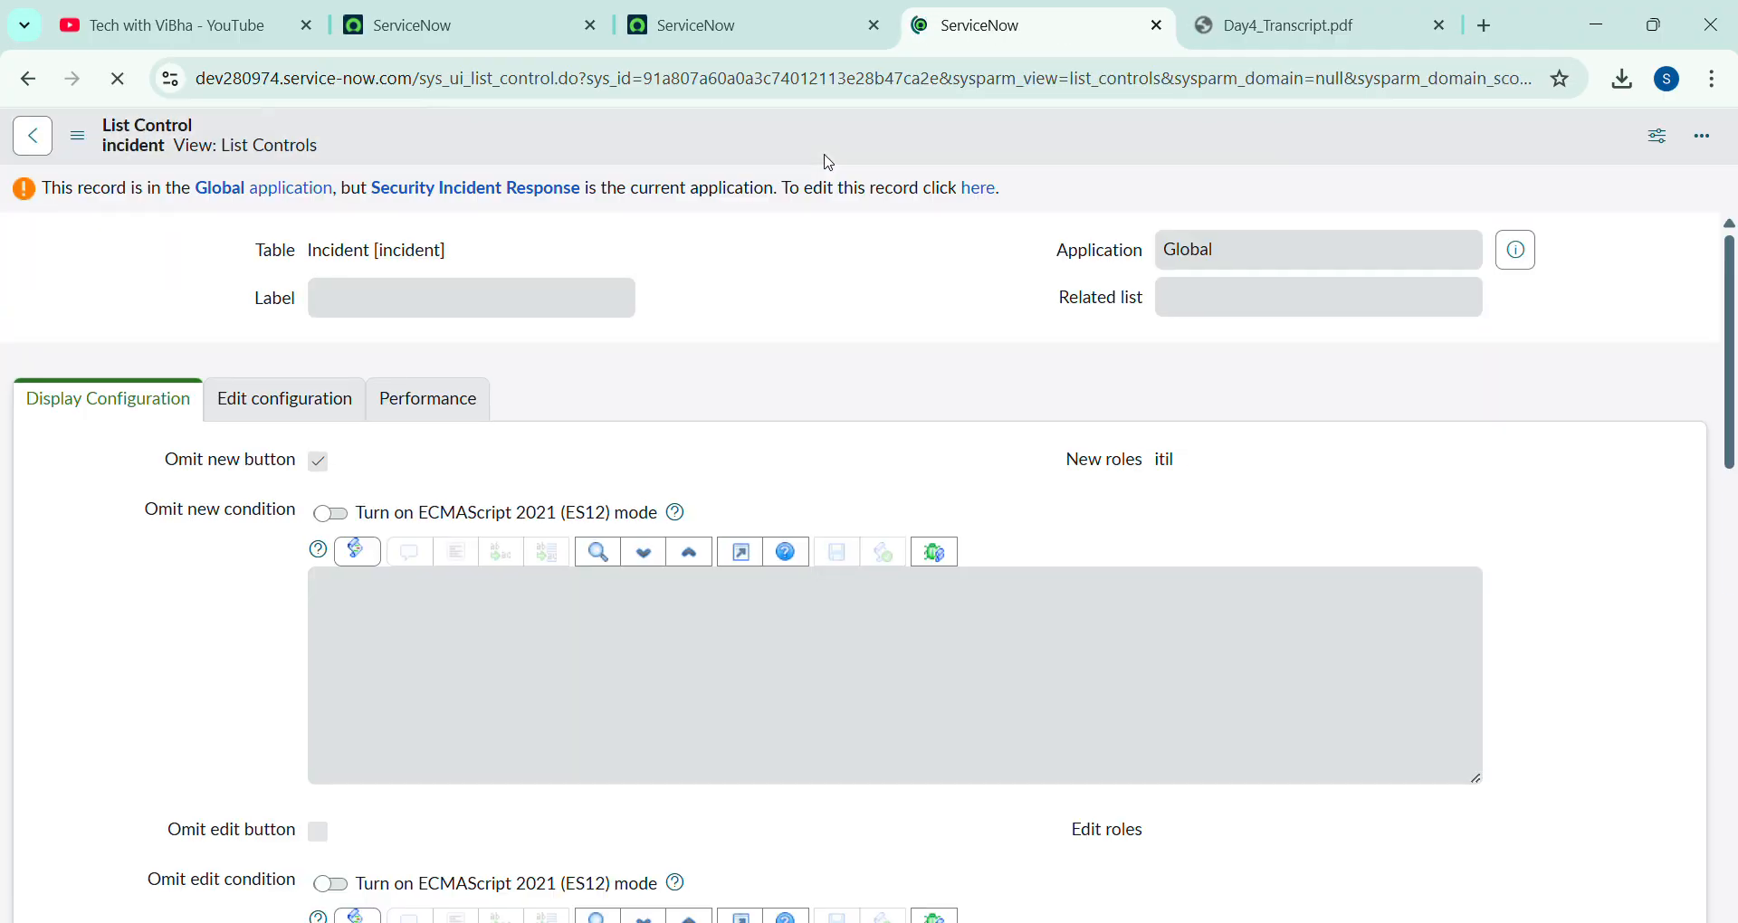
Open the incident list in a separate browser tab by entering incident.LIST in the application navigator
{"action": "left_click", "coordinate": [805, 20]}
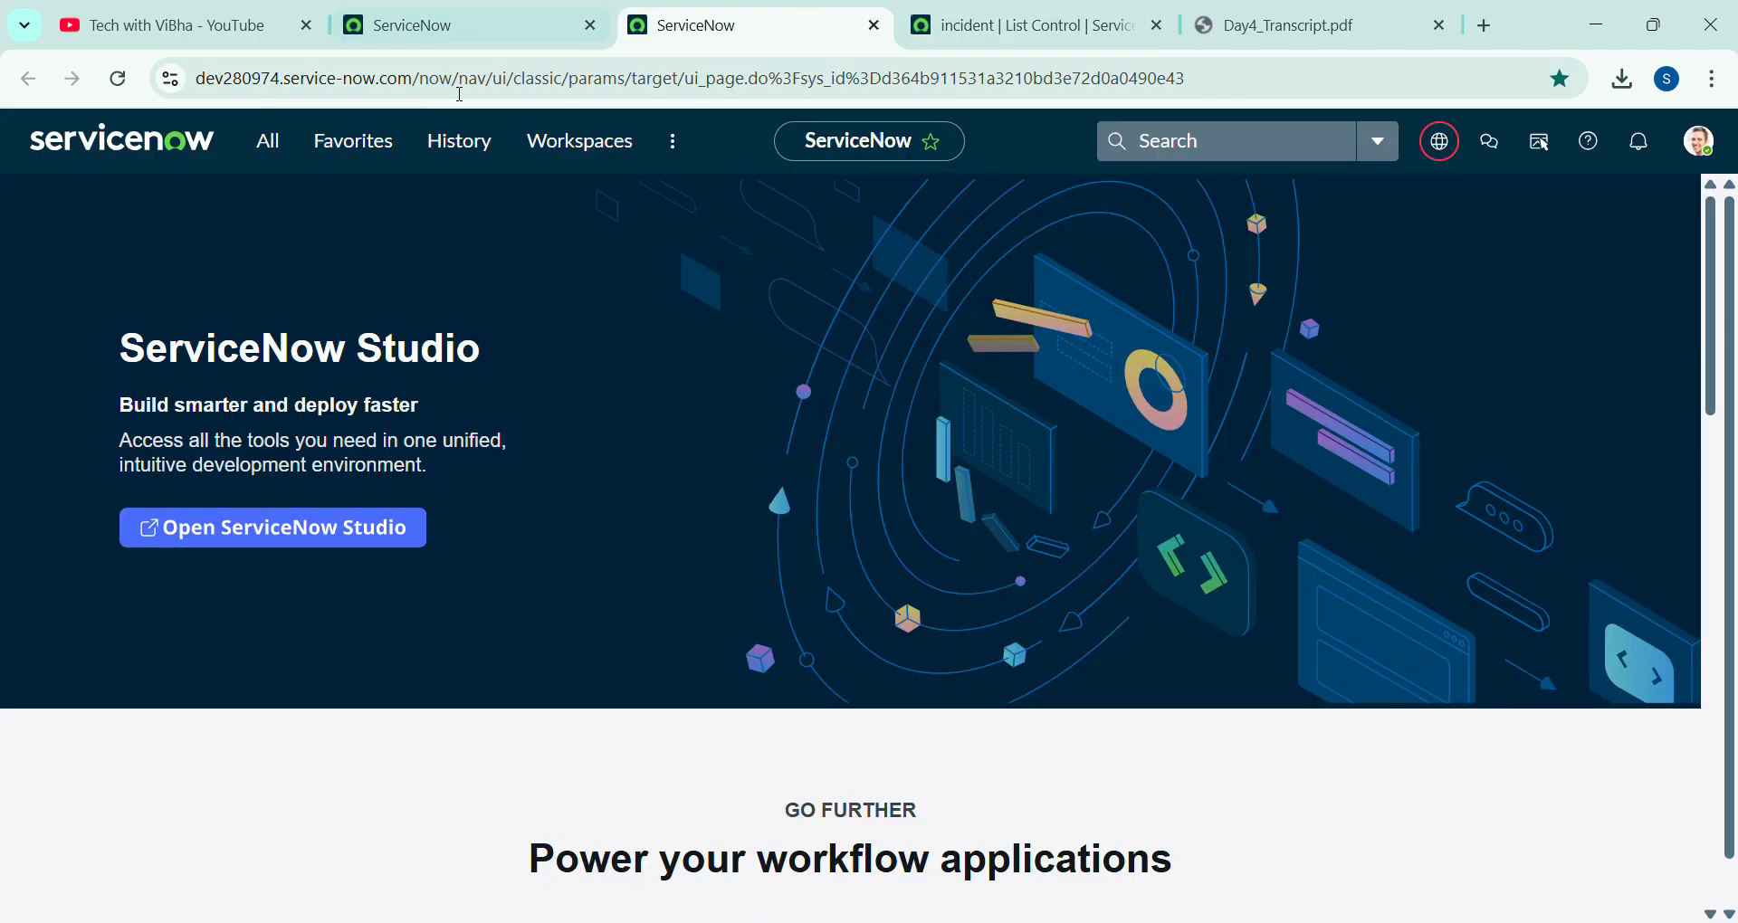
{"action": "left_click", "coordinate": [267, 141]}
{"action": "type", "text": "inciden"}
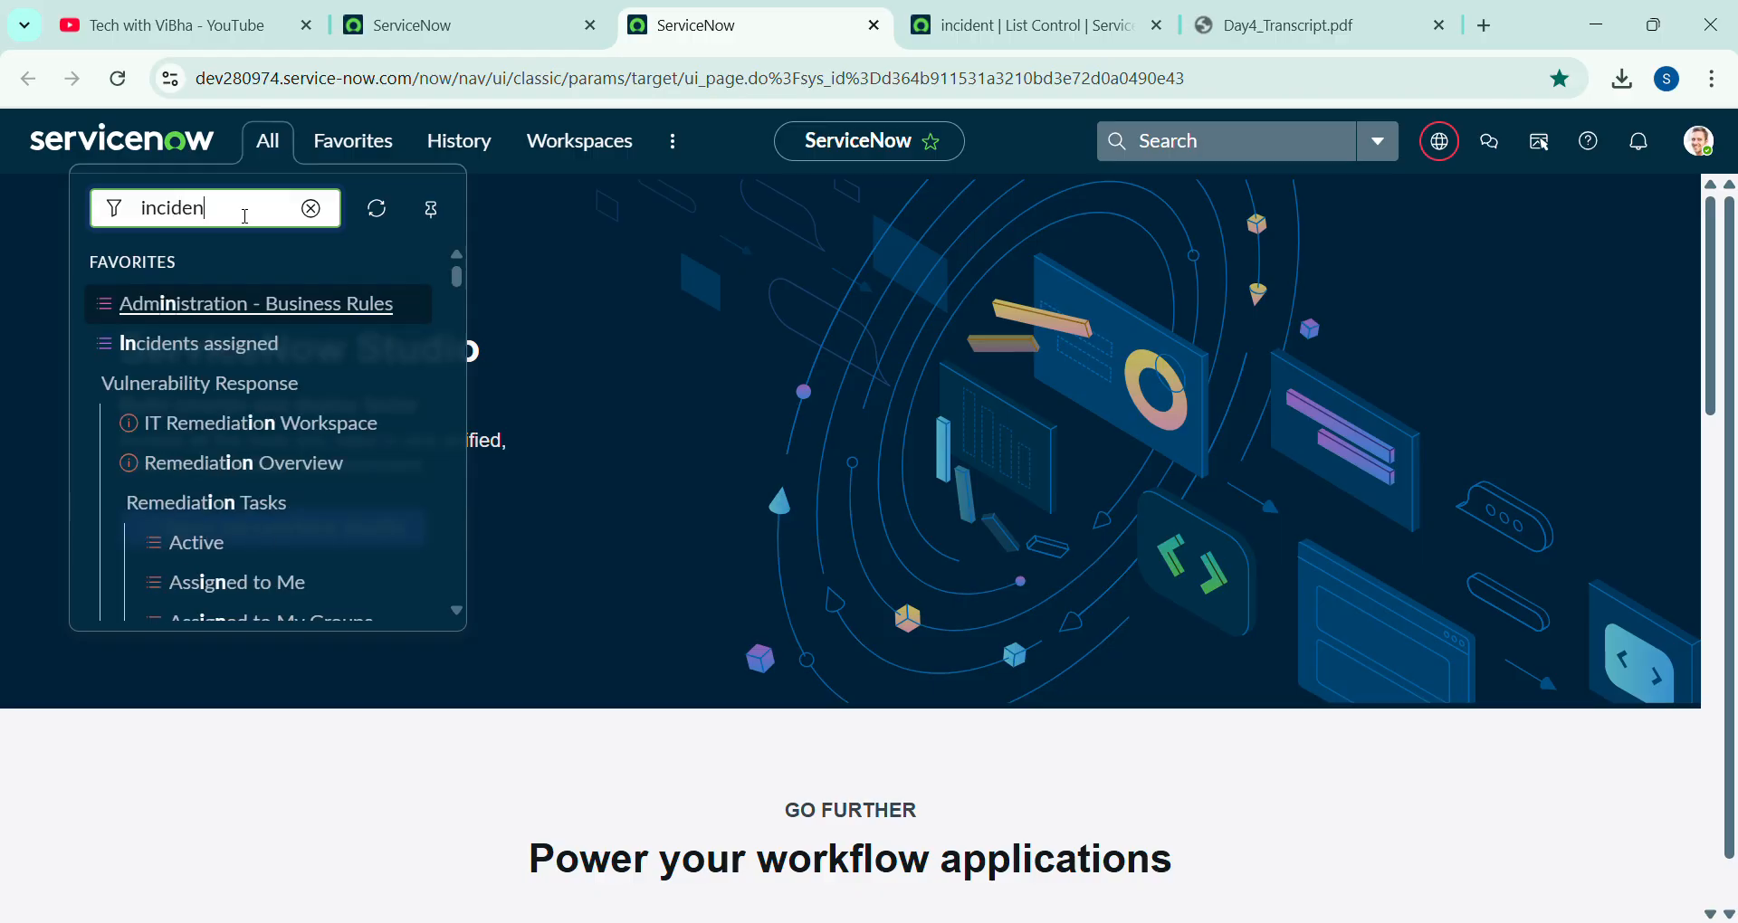
{"action": "type", "text": "t.LI"}
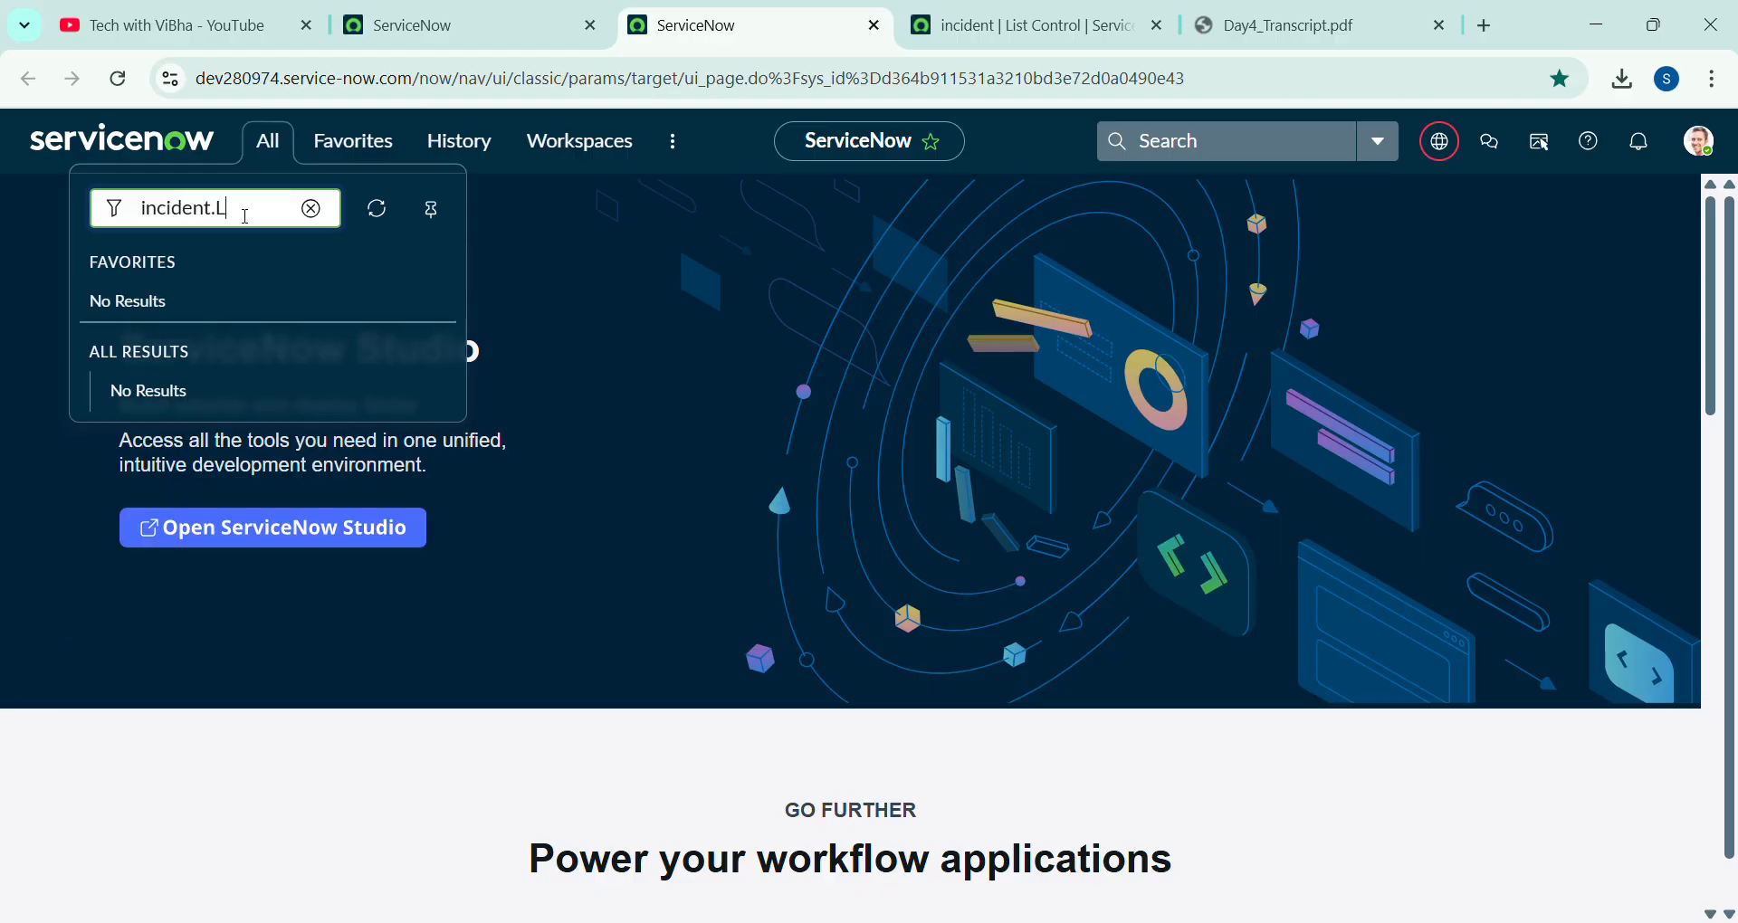
{"action": "type", "text": "ST"}
{"action": "key", "text": "Return"}
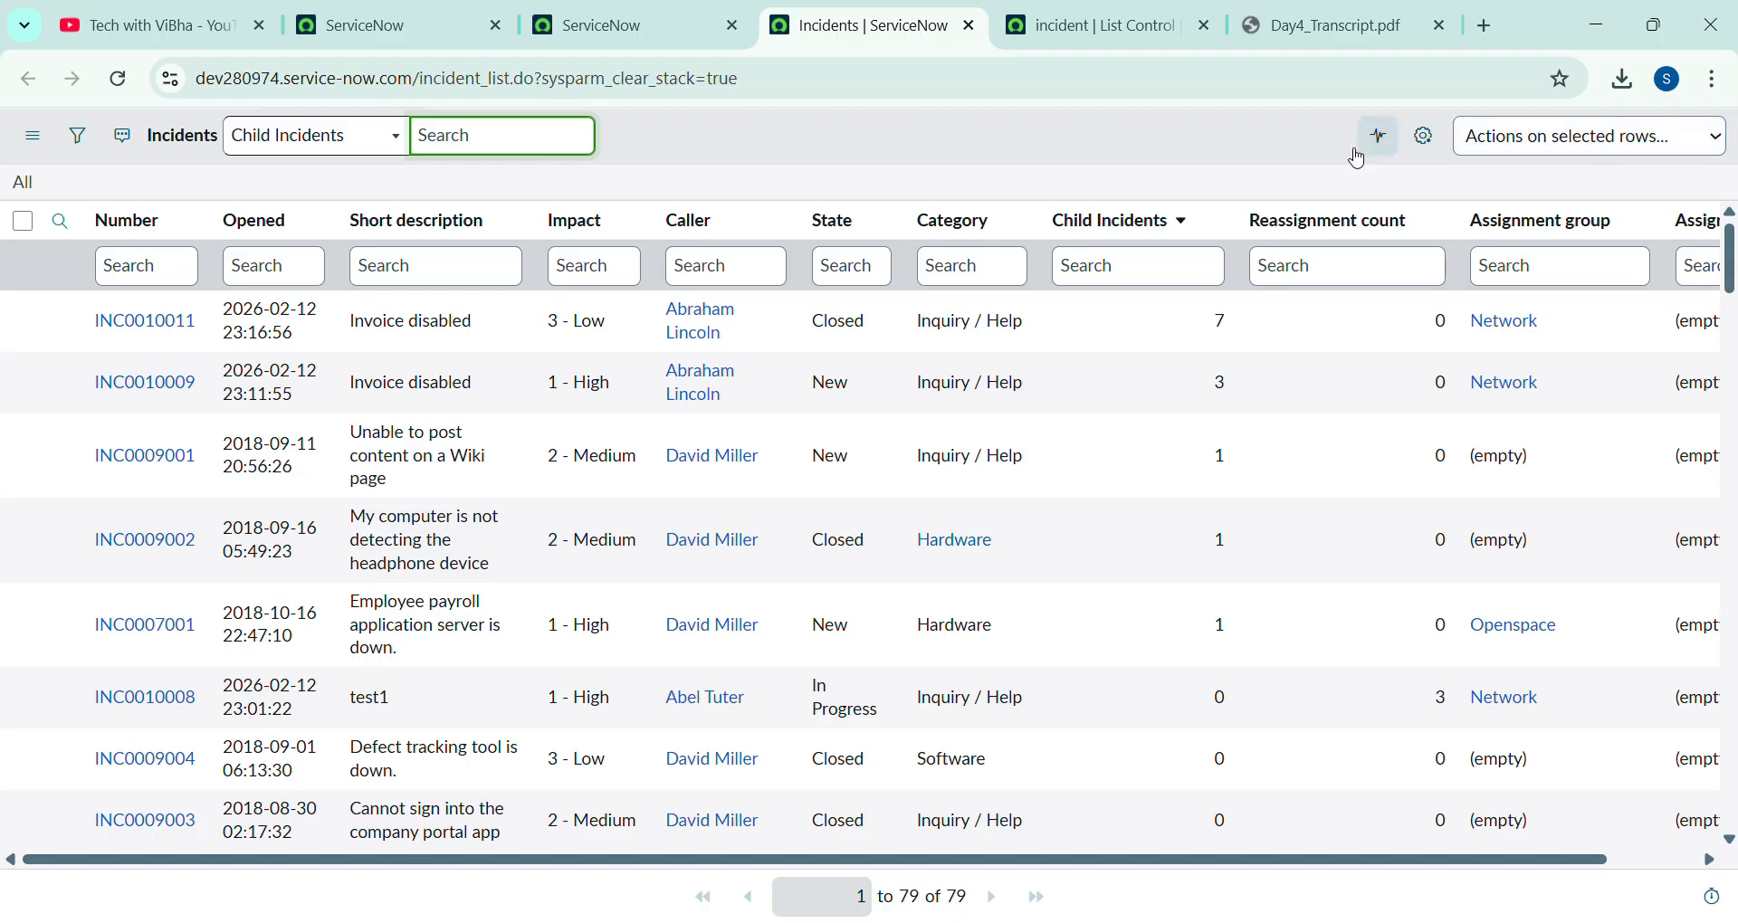
{"action": "left_click", "coordinate": [1074, 156]}
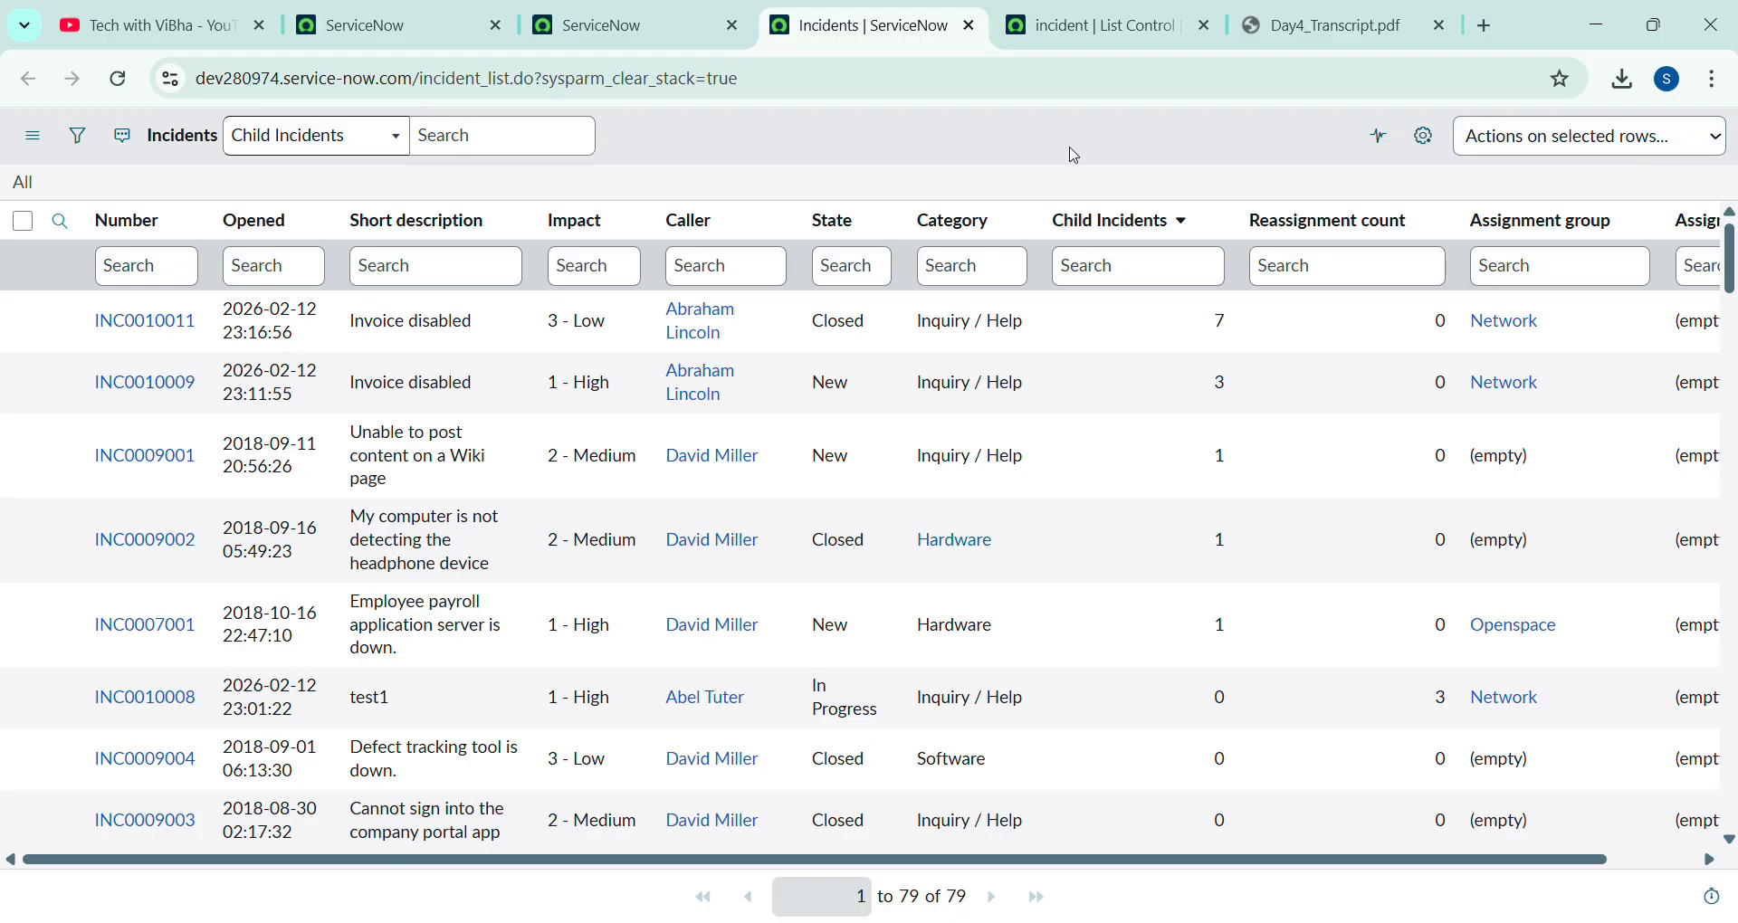
Examine the omit options for edit, filters, links and empty columns in the incident list control's display configuration
{"action": "left_click", "coordinate": [1122, 26]}
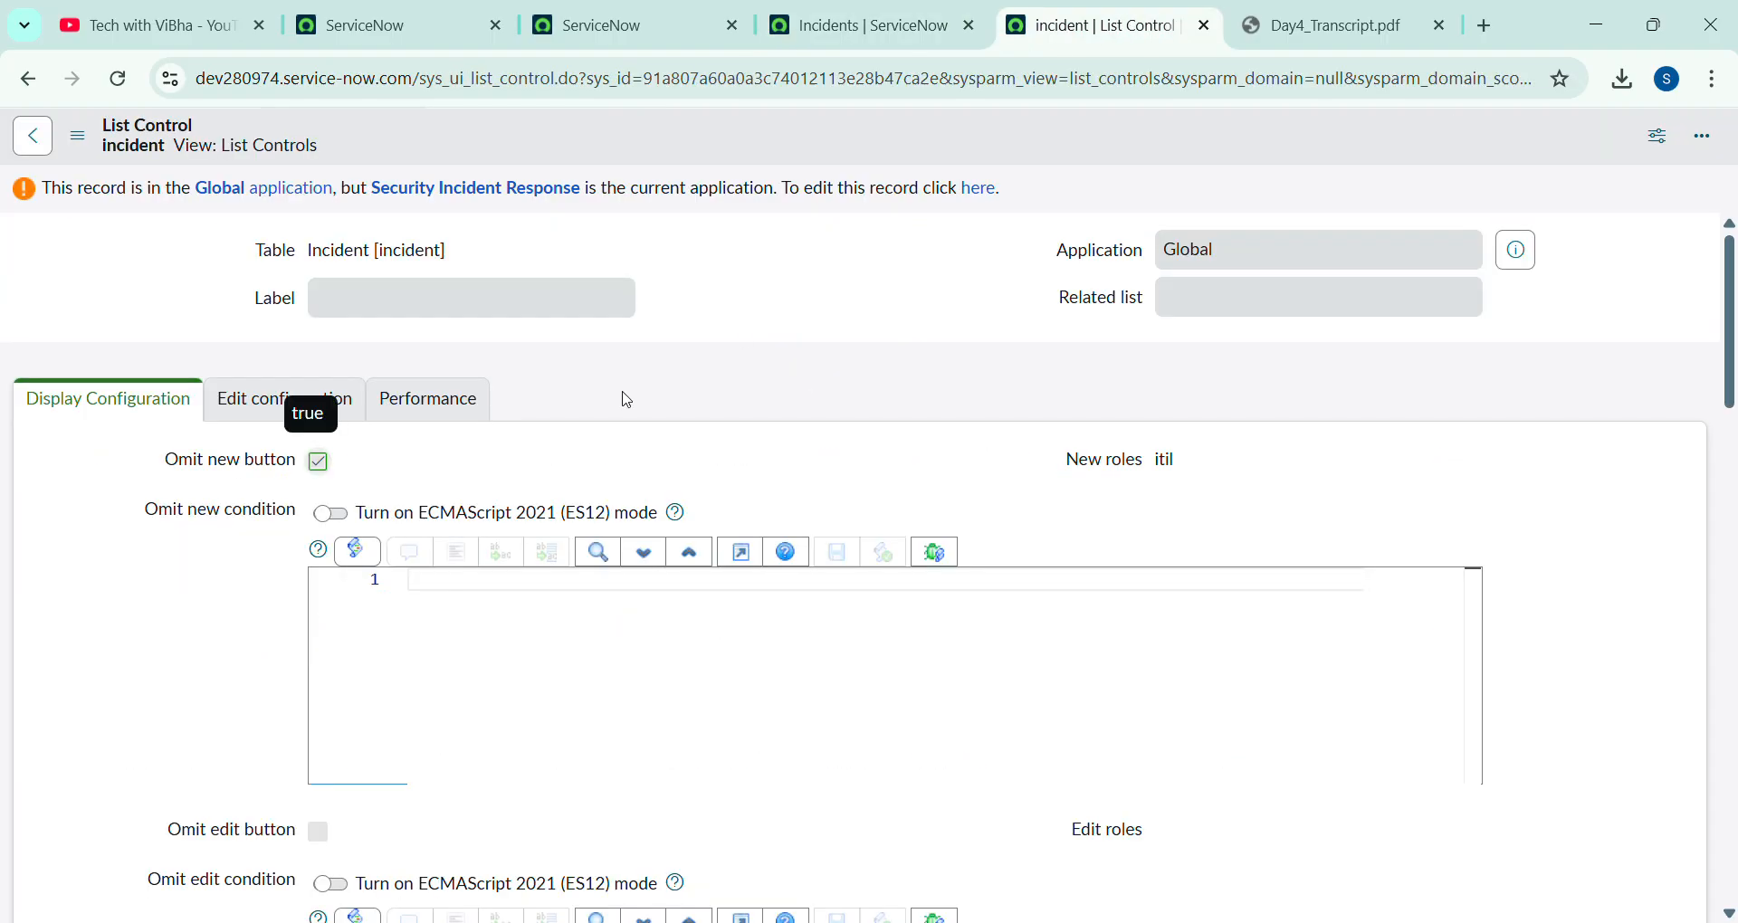
{"action": "scroll", "coordinate": [628, 399], "scroll_direction": "down", "scroll_amount": 3}
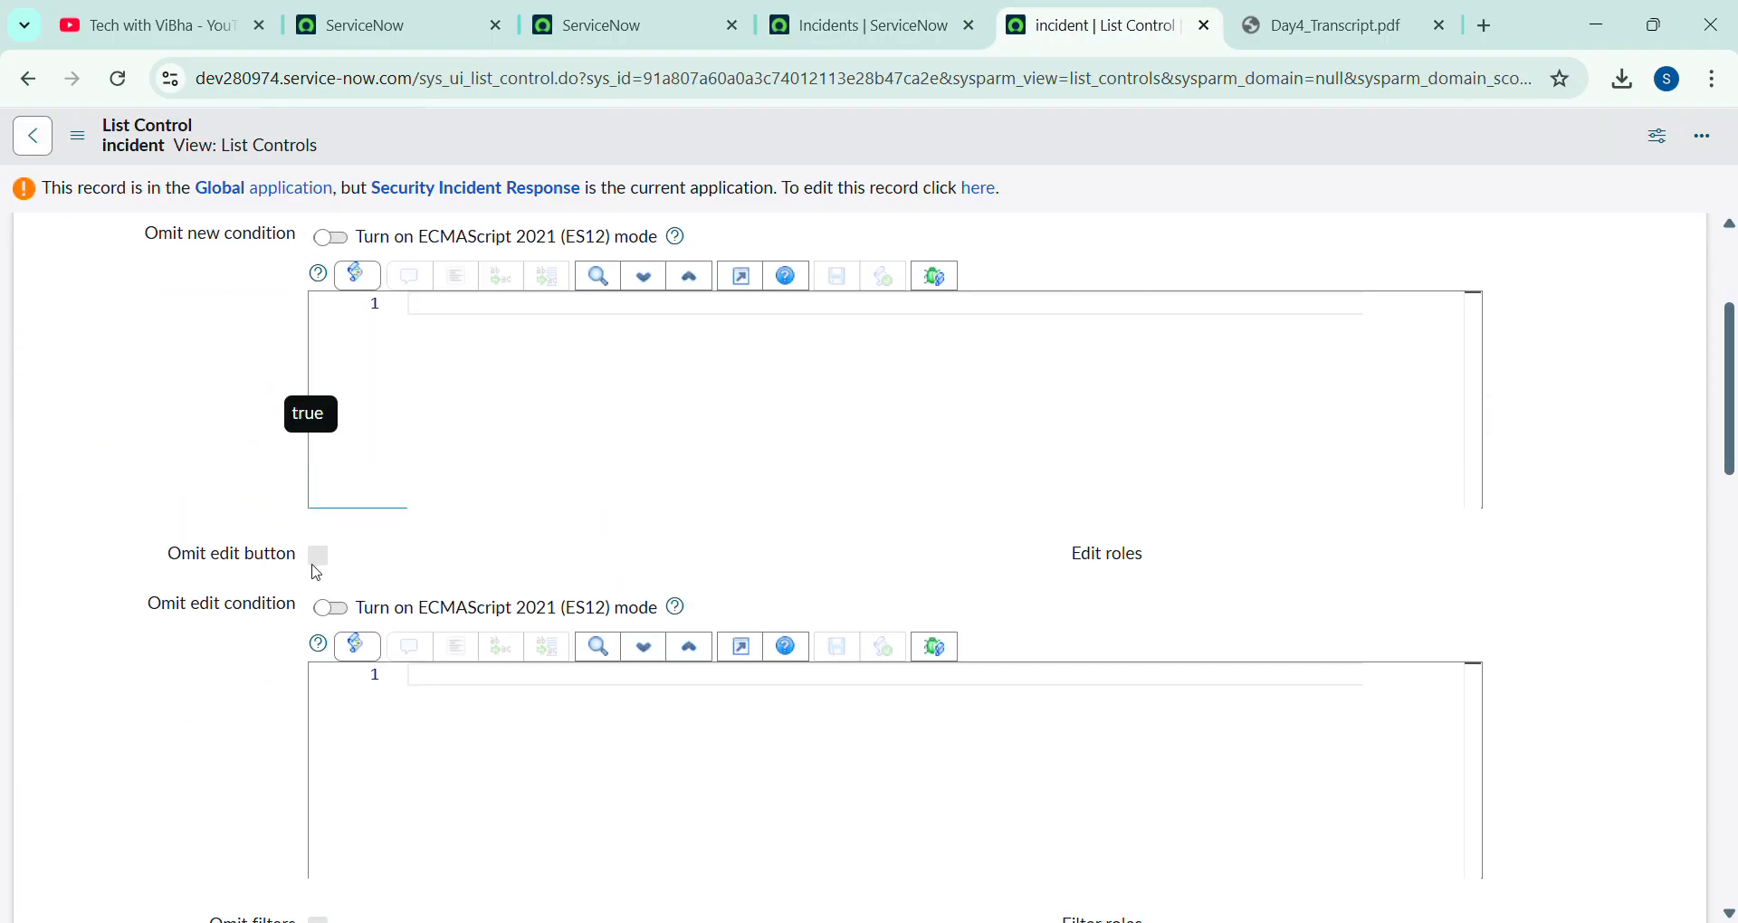
{"action": "scroll", "coordinate": [318, 575], "scroll_direction": "down", "scroll_amount": 2}
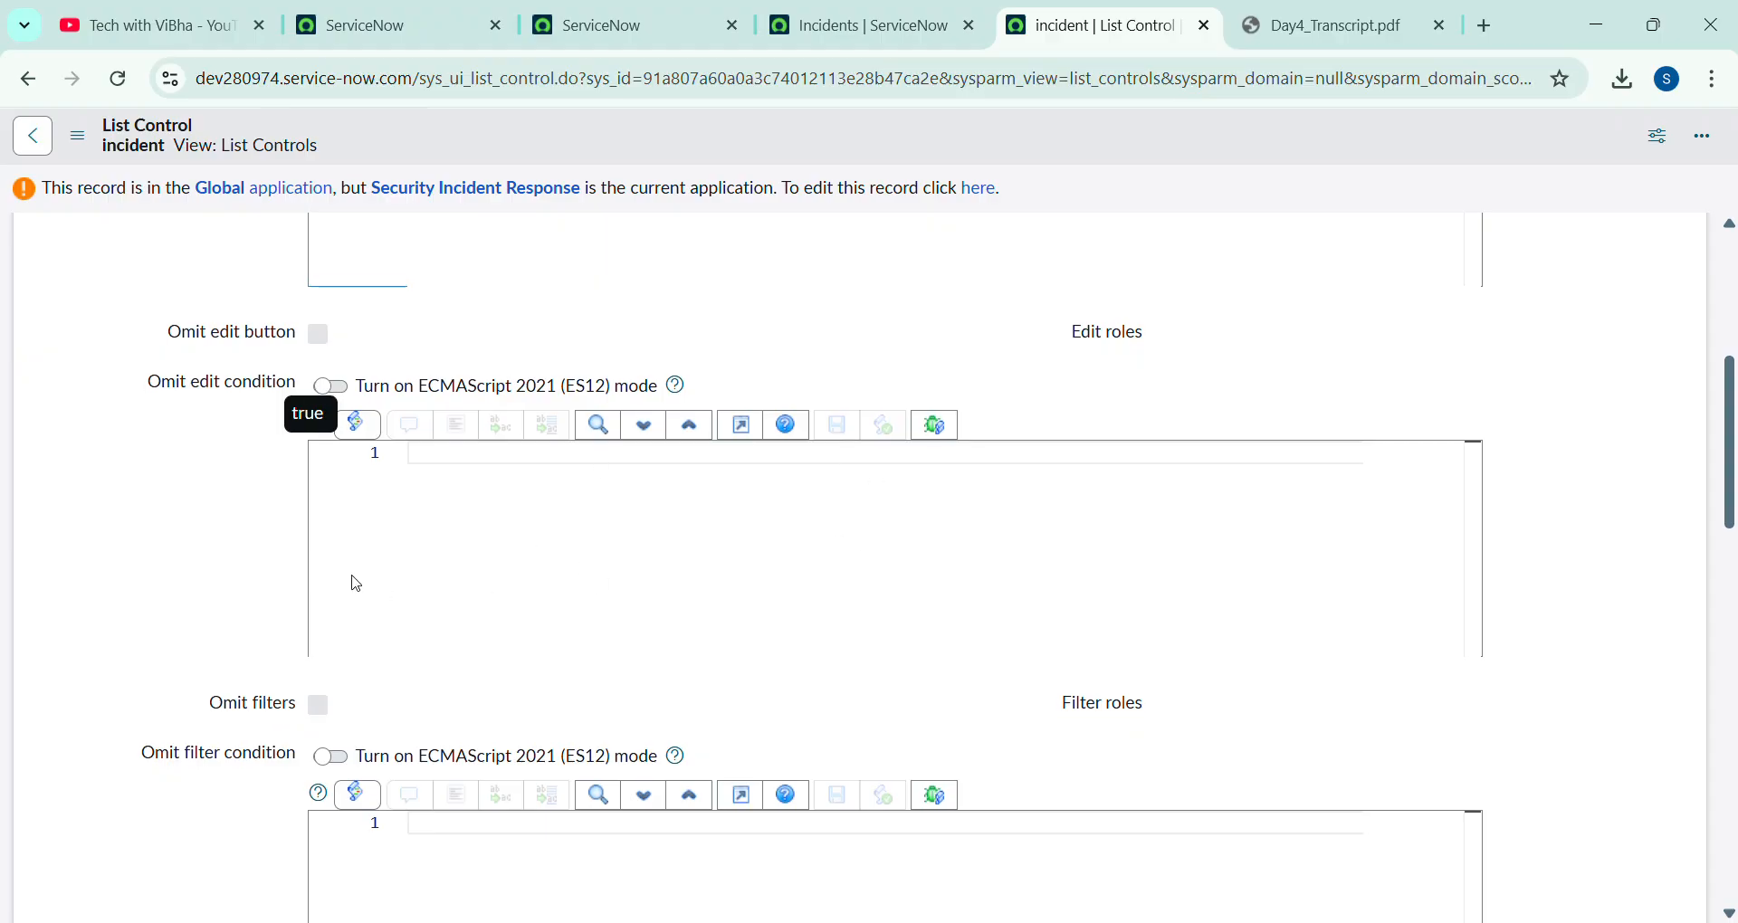
{"action": "scroll", "coordinate": [290, 634], "scroll_direction": "down", "scroll_amount": 2}
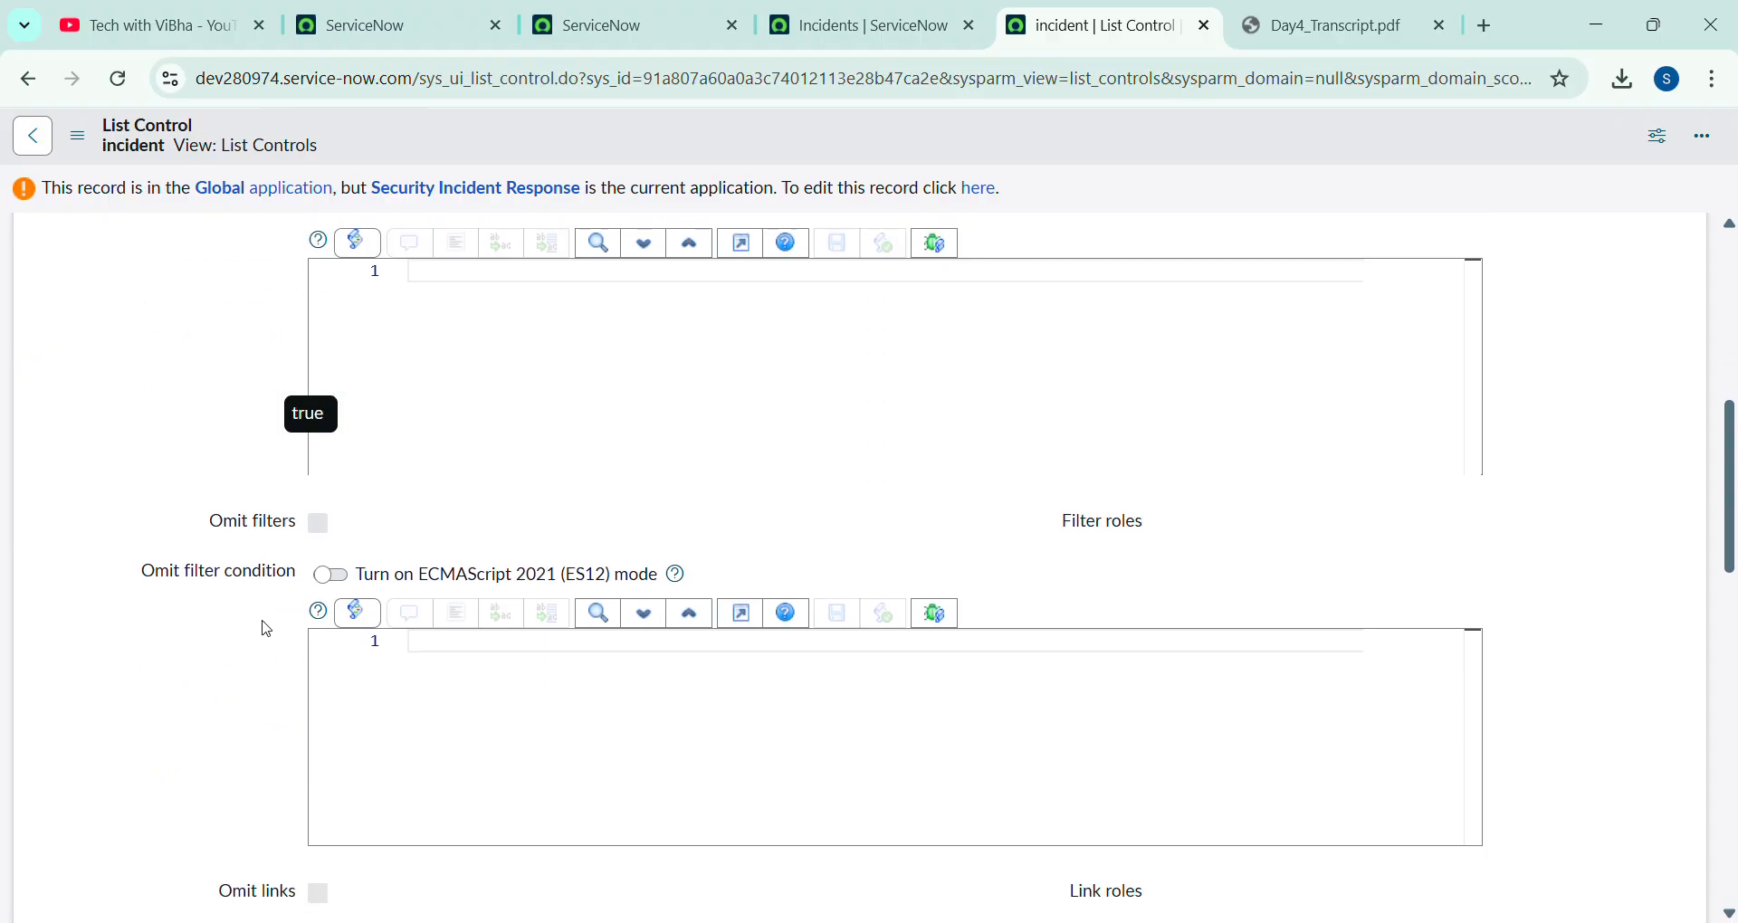
{"action": "scroll", "coordinate": [244, 561], "scroll_direction": "down", "scroll_amount": 3}
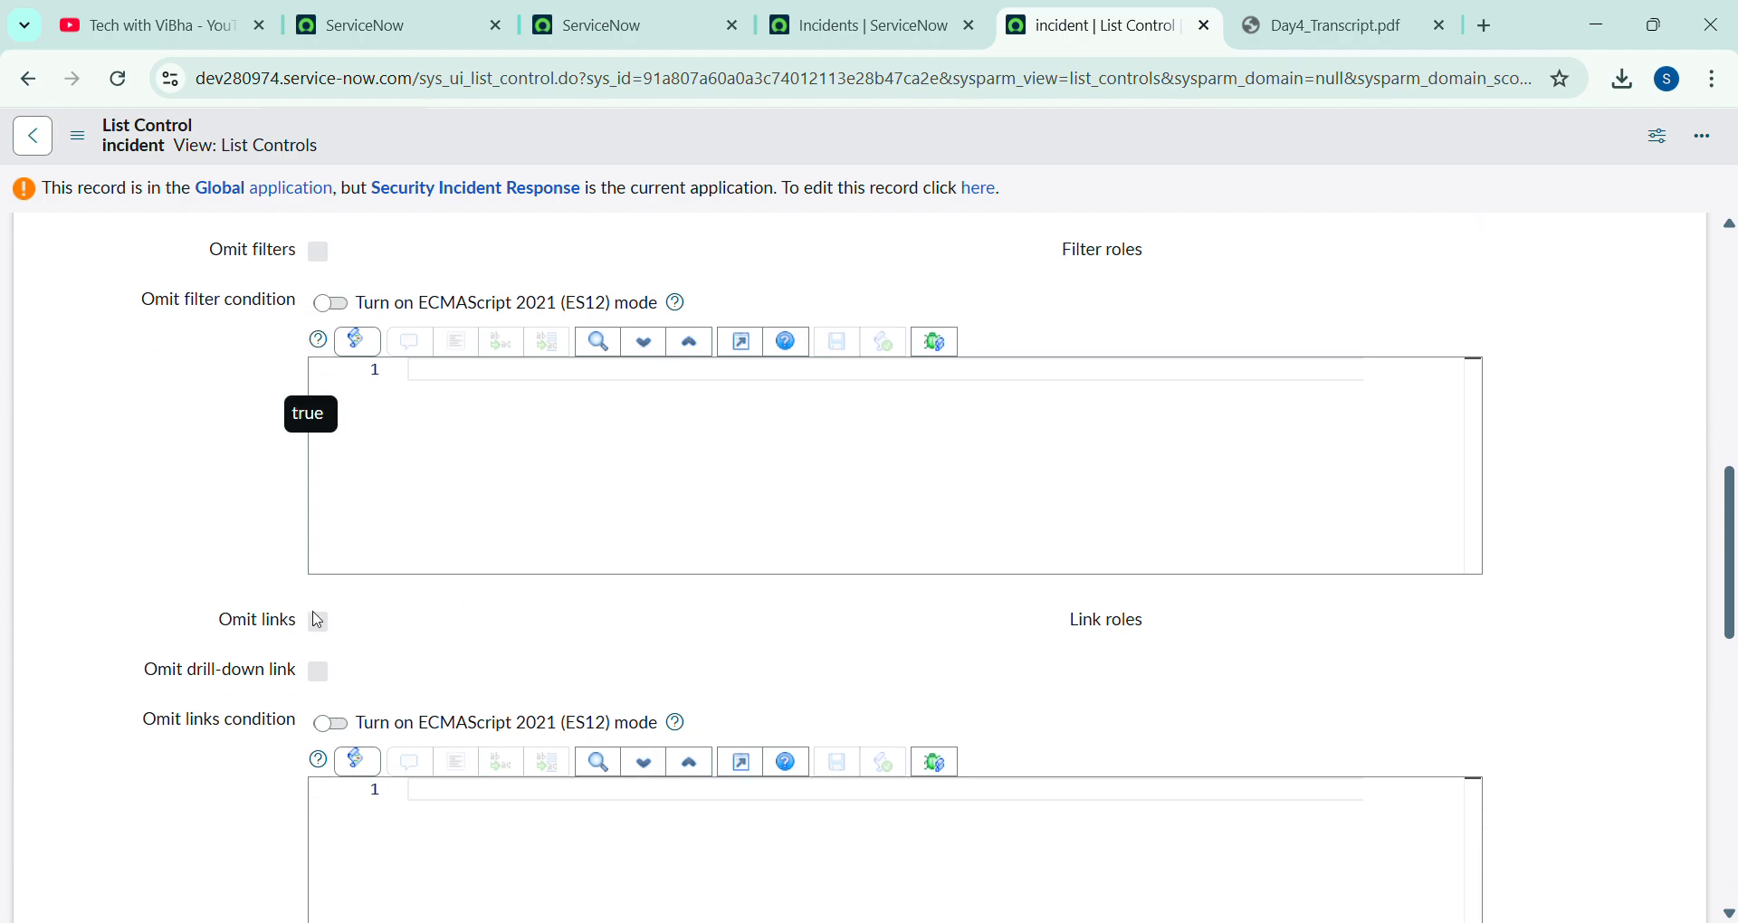
{"action": "scroll", "coordinate": [202, 718], "scroll_direction": "down", "scroll_amount": 3}
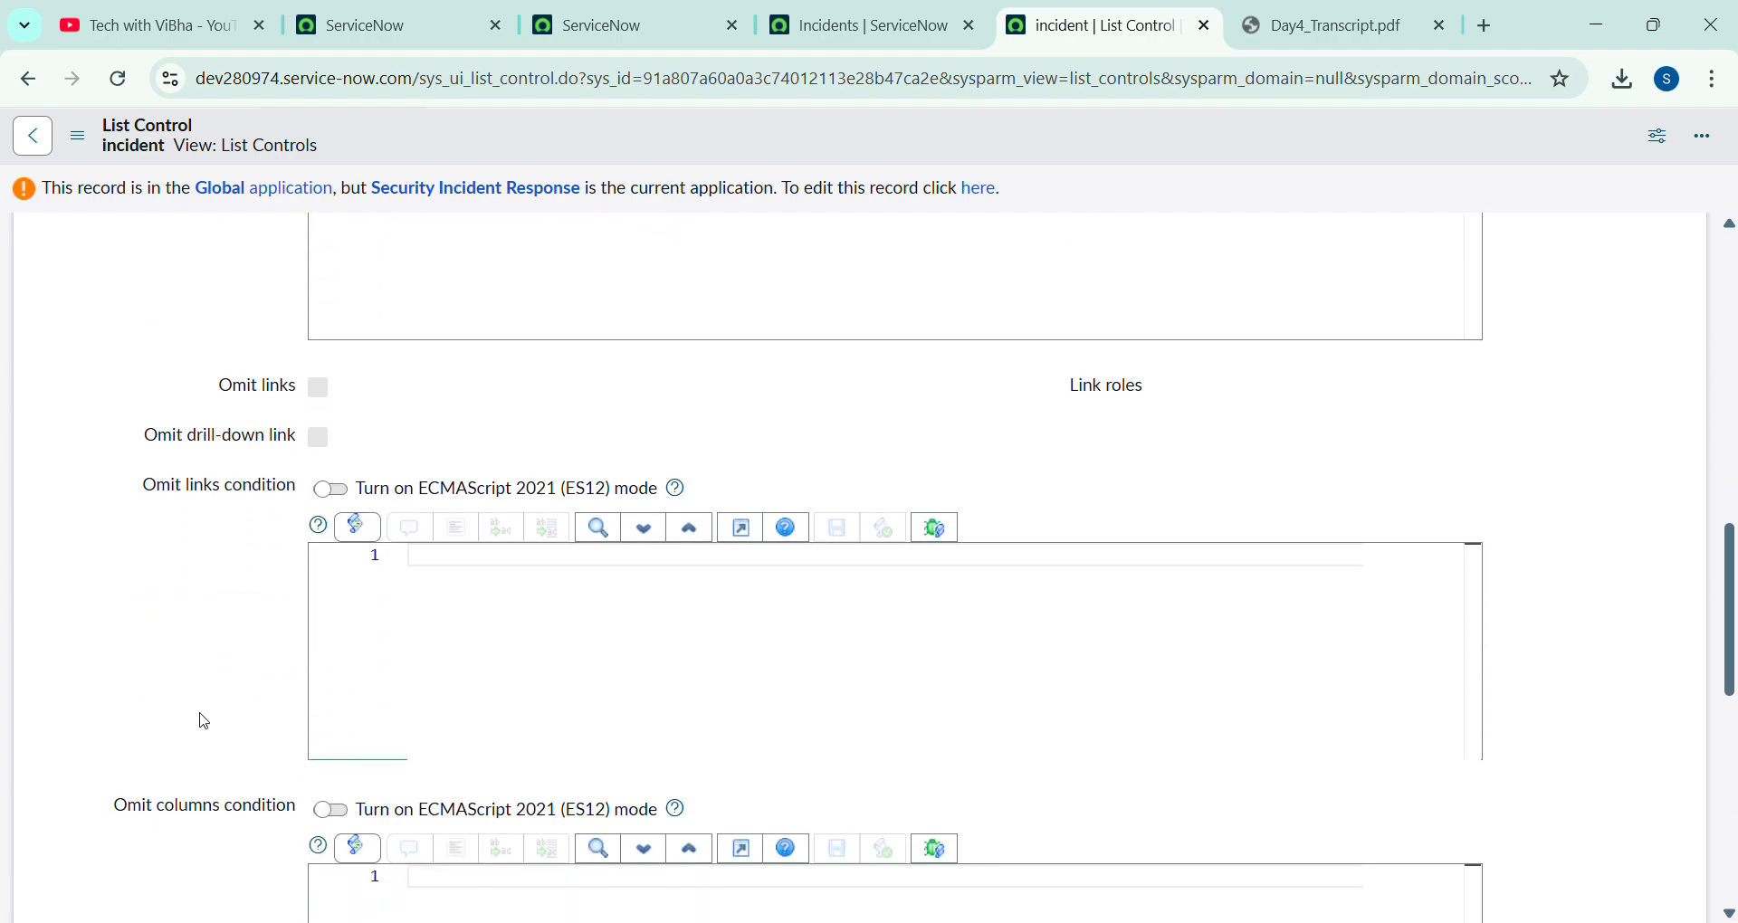
{"action": "scroll", "coordinate": [321, 525], "scroll_direction": "down", "scroll_amount": 5}
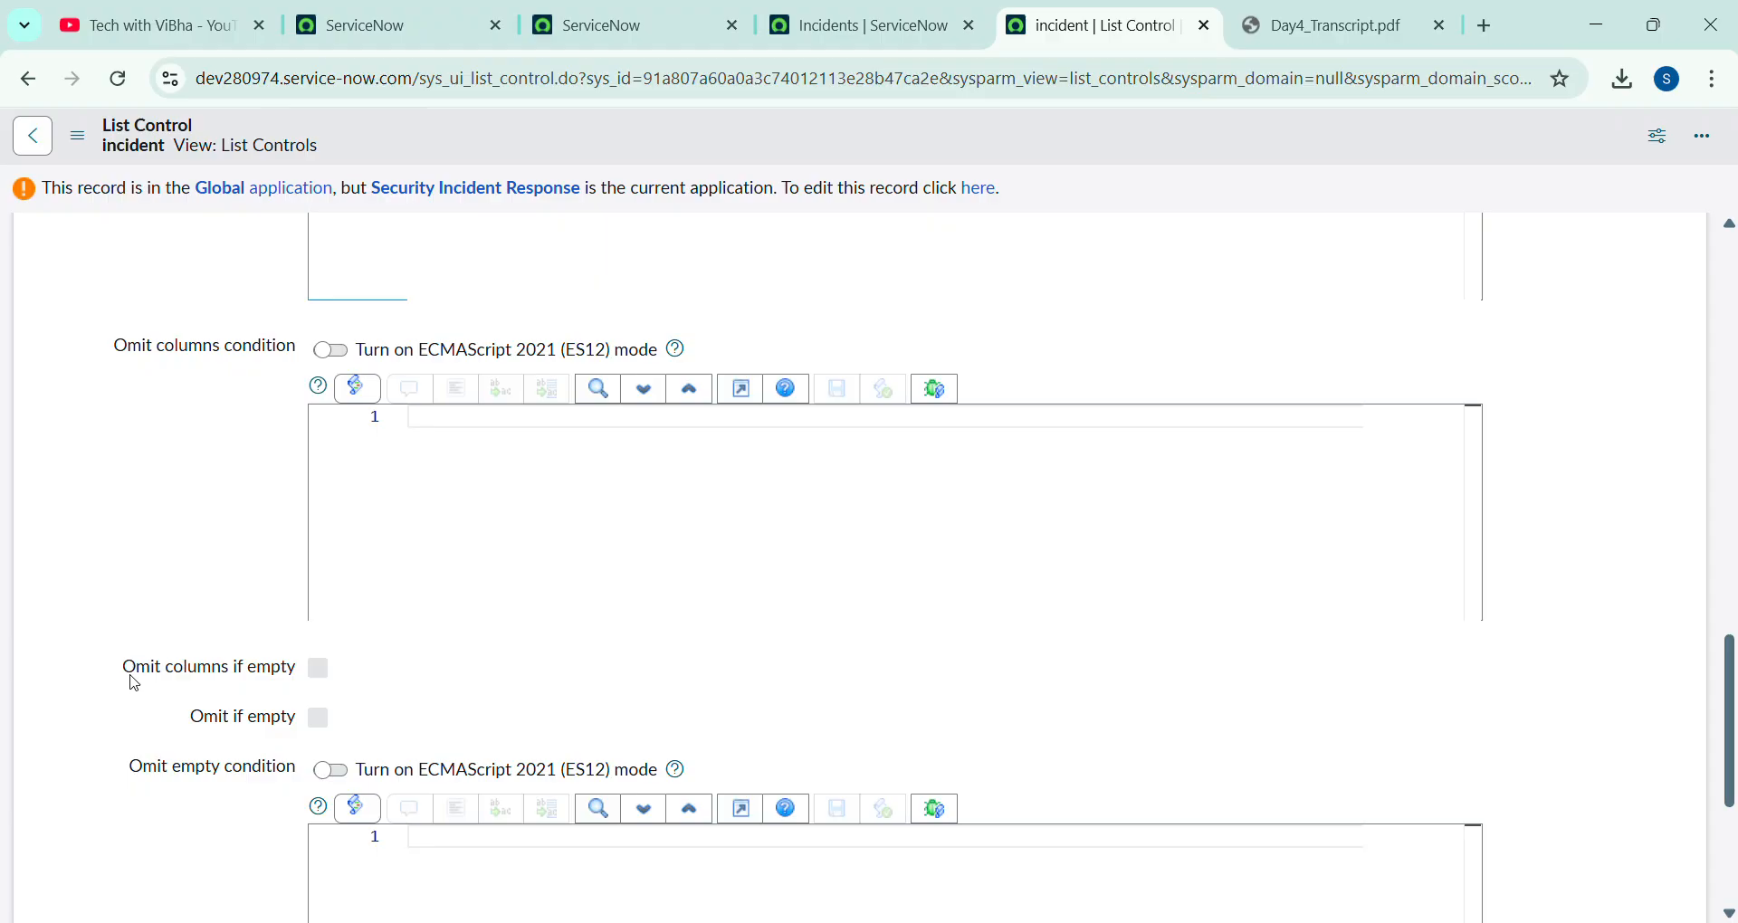
{"action": "left_click_drag", "start_coordinate": [123, 670], "coordinate": [301, 672]}
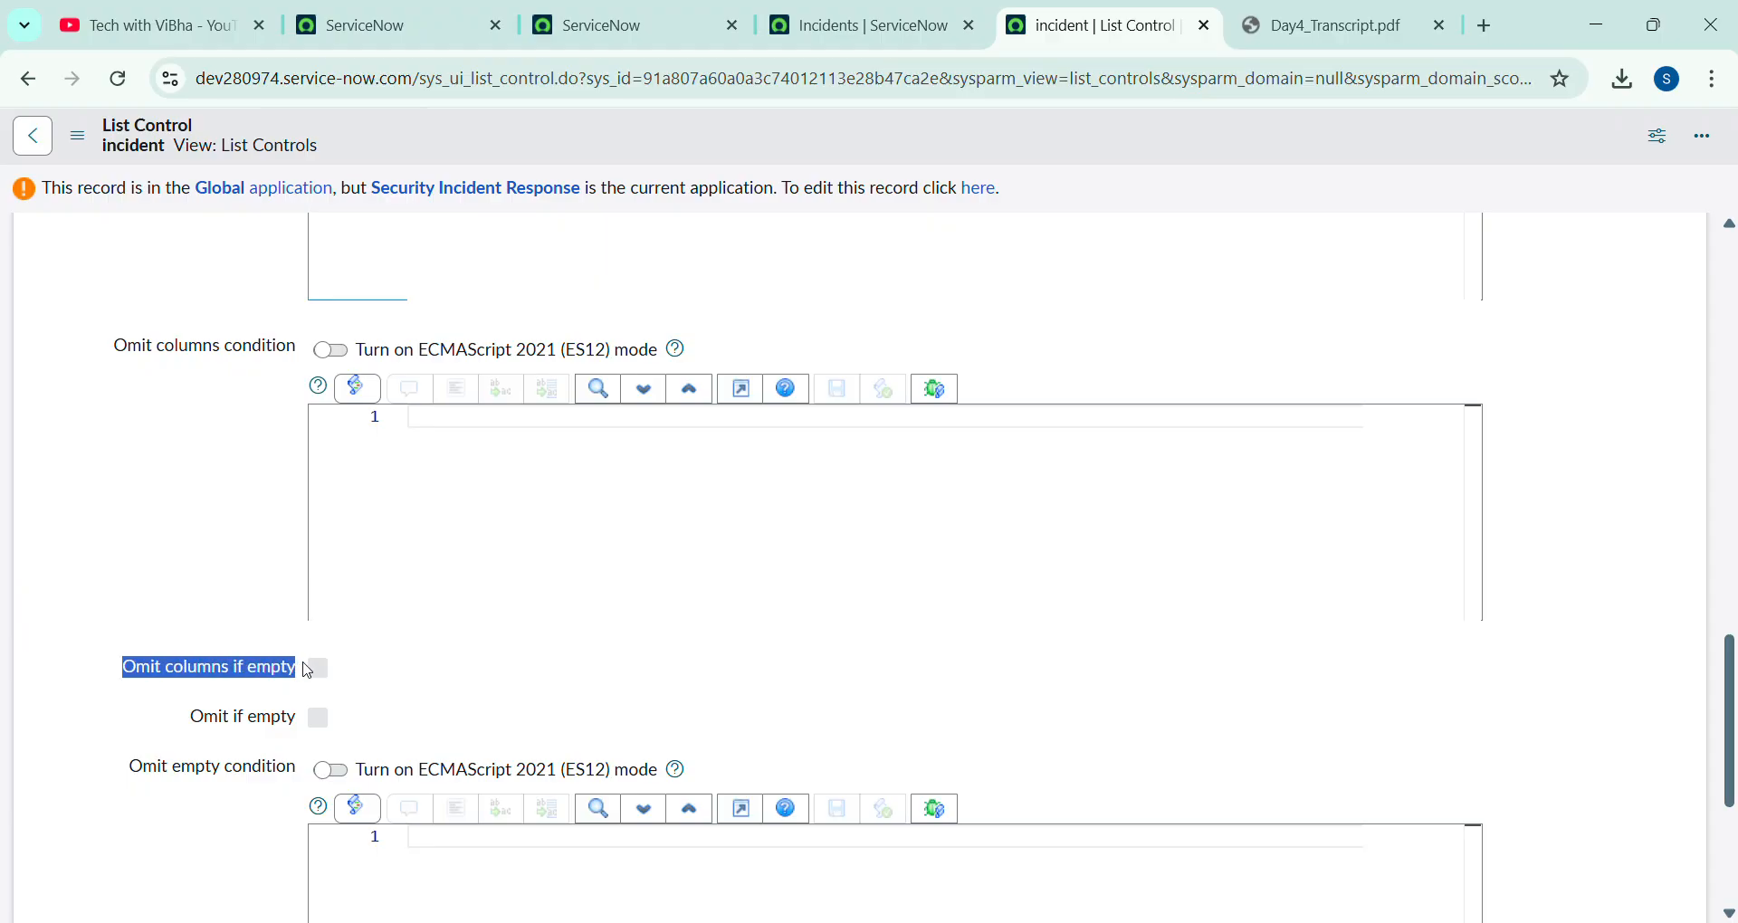
{"action": "left_click", "coordinate": [458, 677]}
{"action": "scroll", "coordinate": [455, 677], "scroll_direction": "up", "scroll_amount": 15}
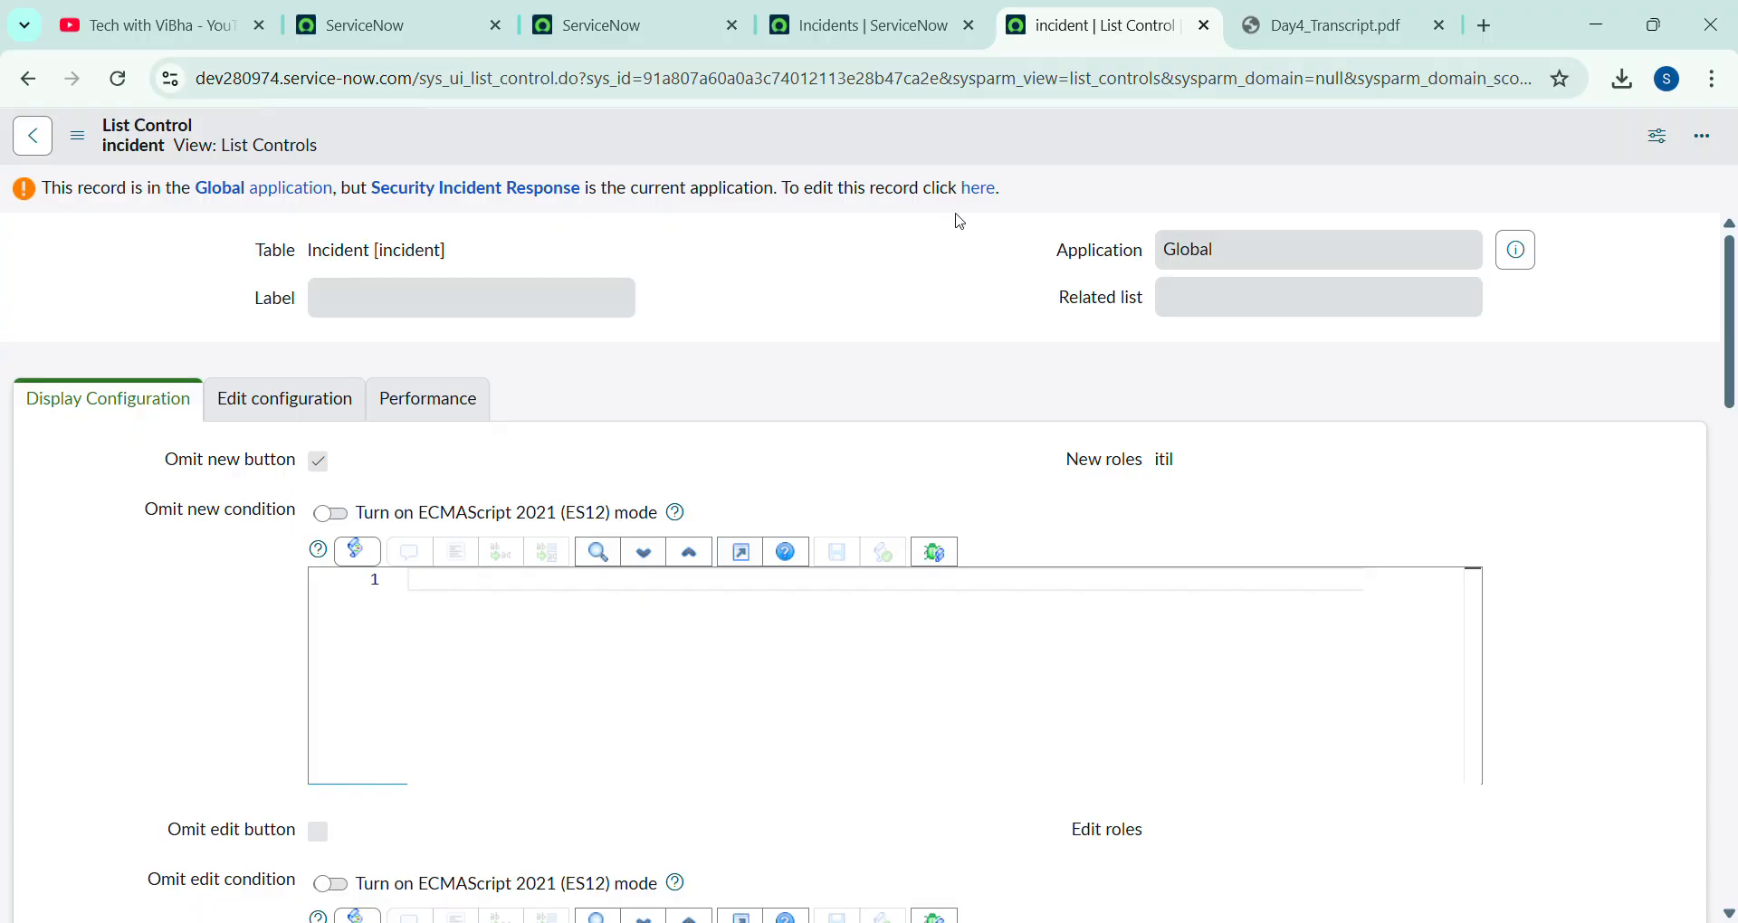
Disable Omit new button in the incident list control, save the record in the Global application, and reload the incident list
{"action": "left_click", "coordinate": [988, 192]}
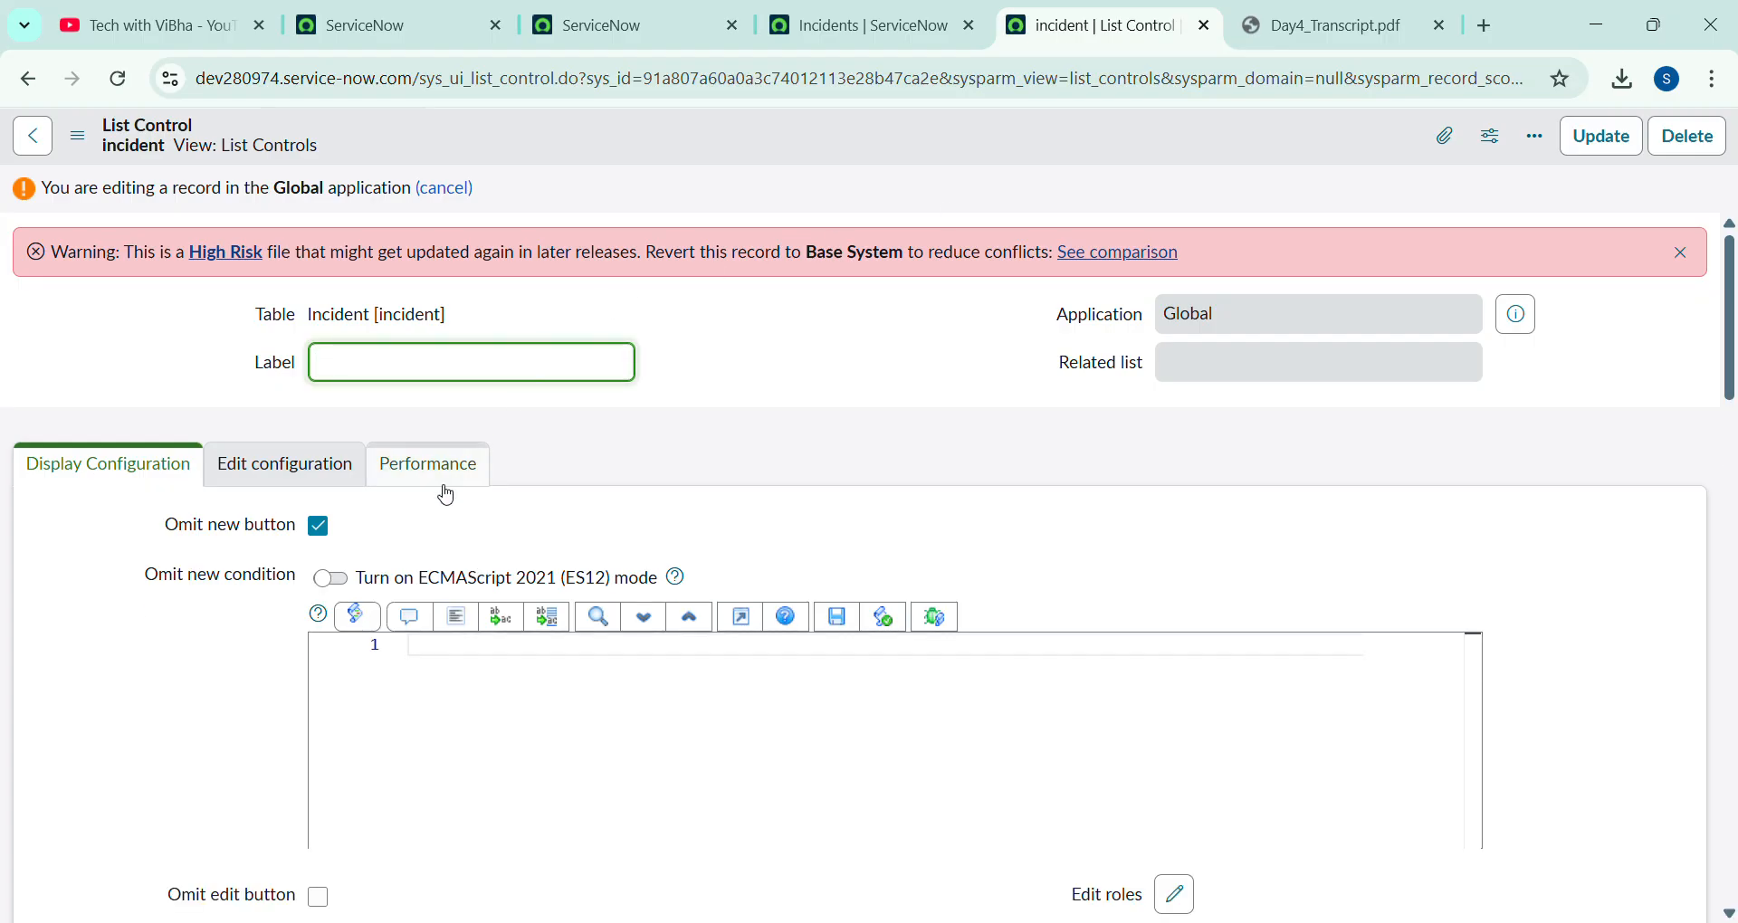
{"action": "left_click", "coordinate": [323, 530]}
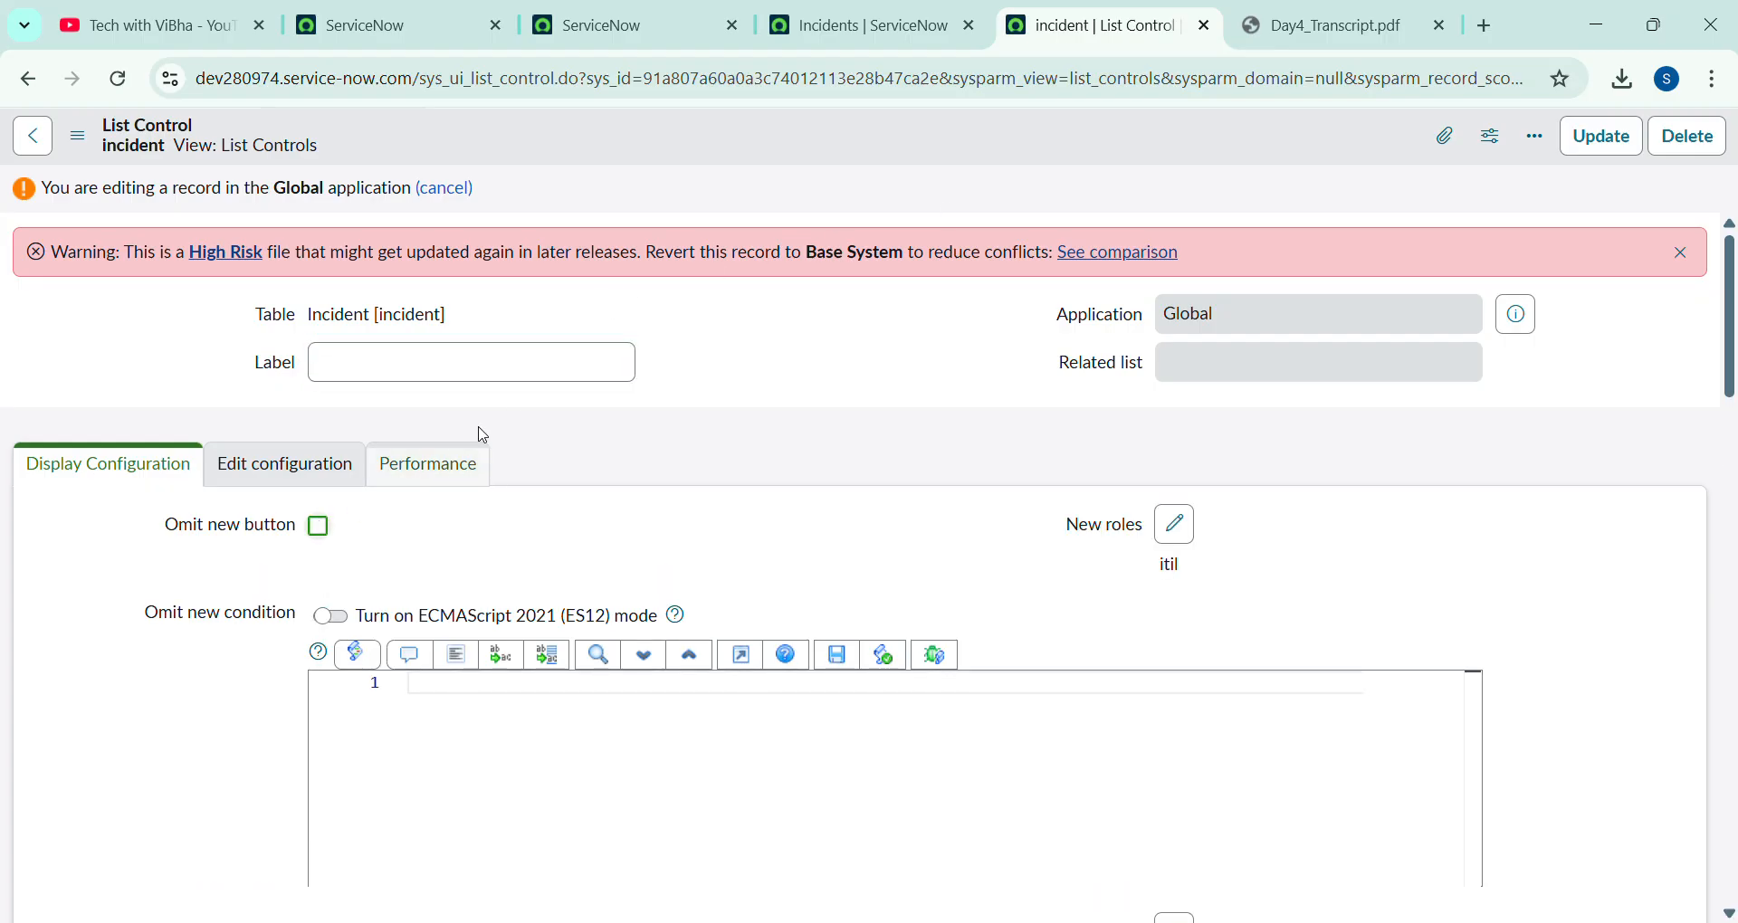
{"action": "right_click", "coordinate": [1020, 147]}
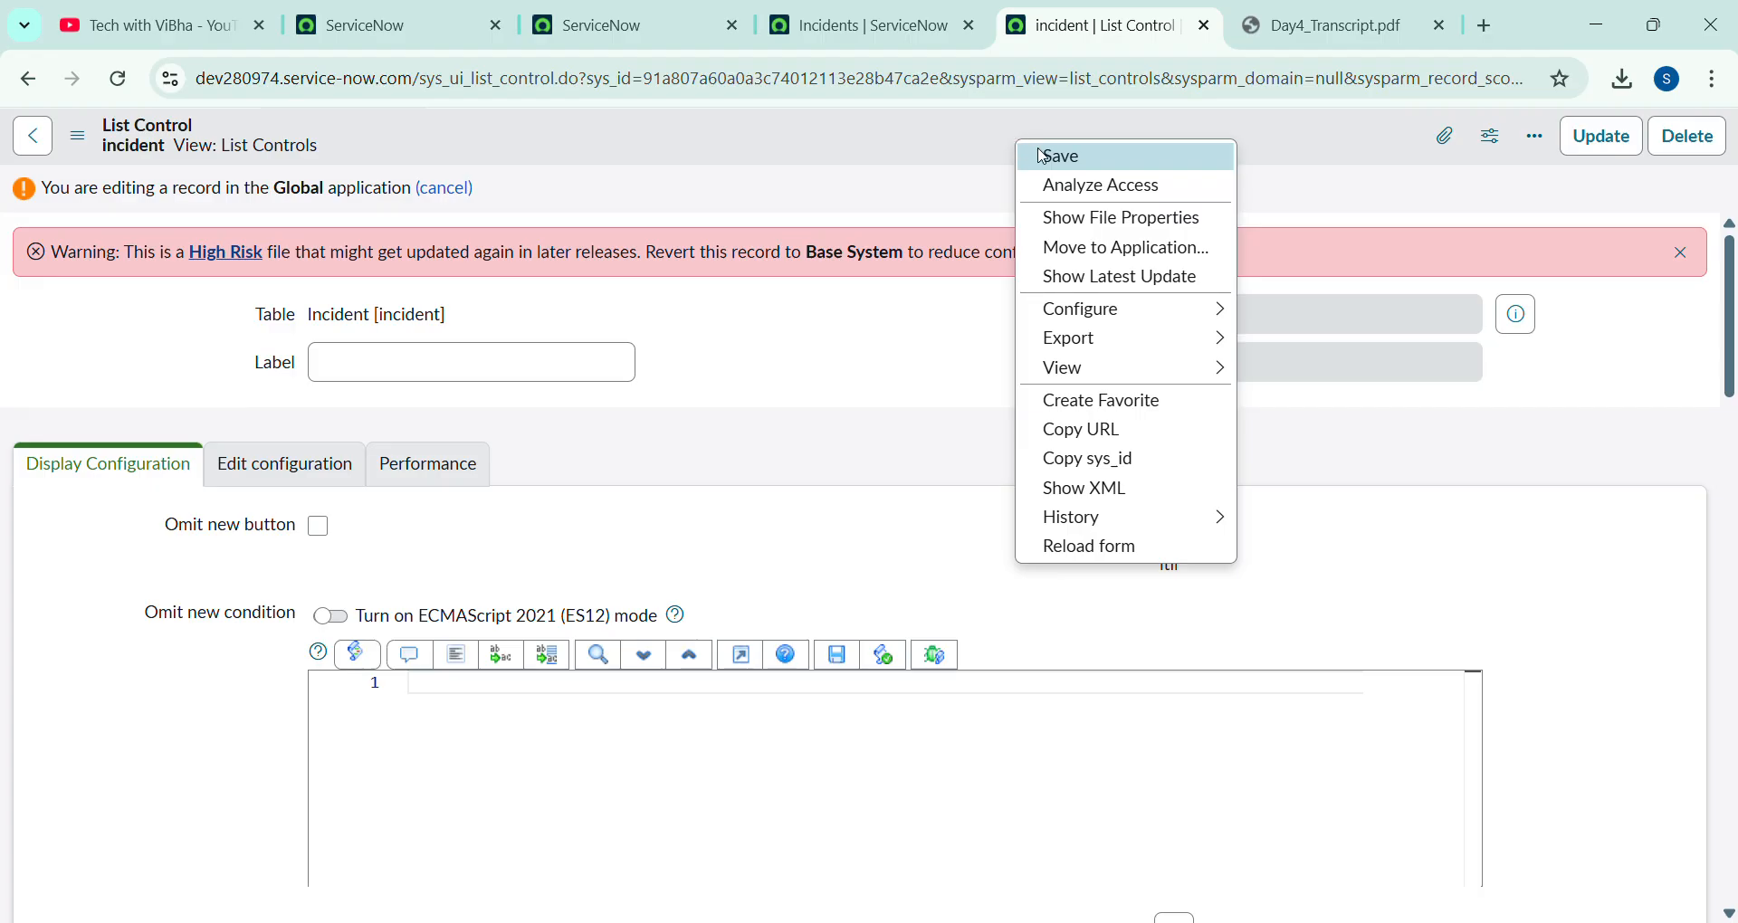
{"action": "left_click", "coordinate": [1045, 157]}
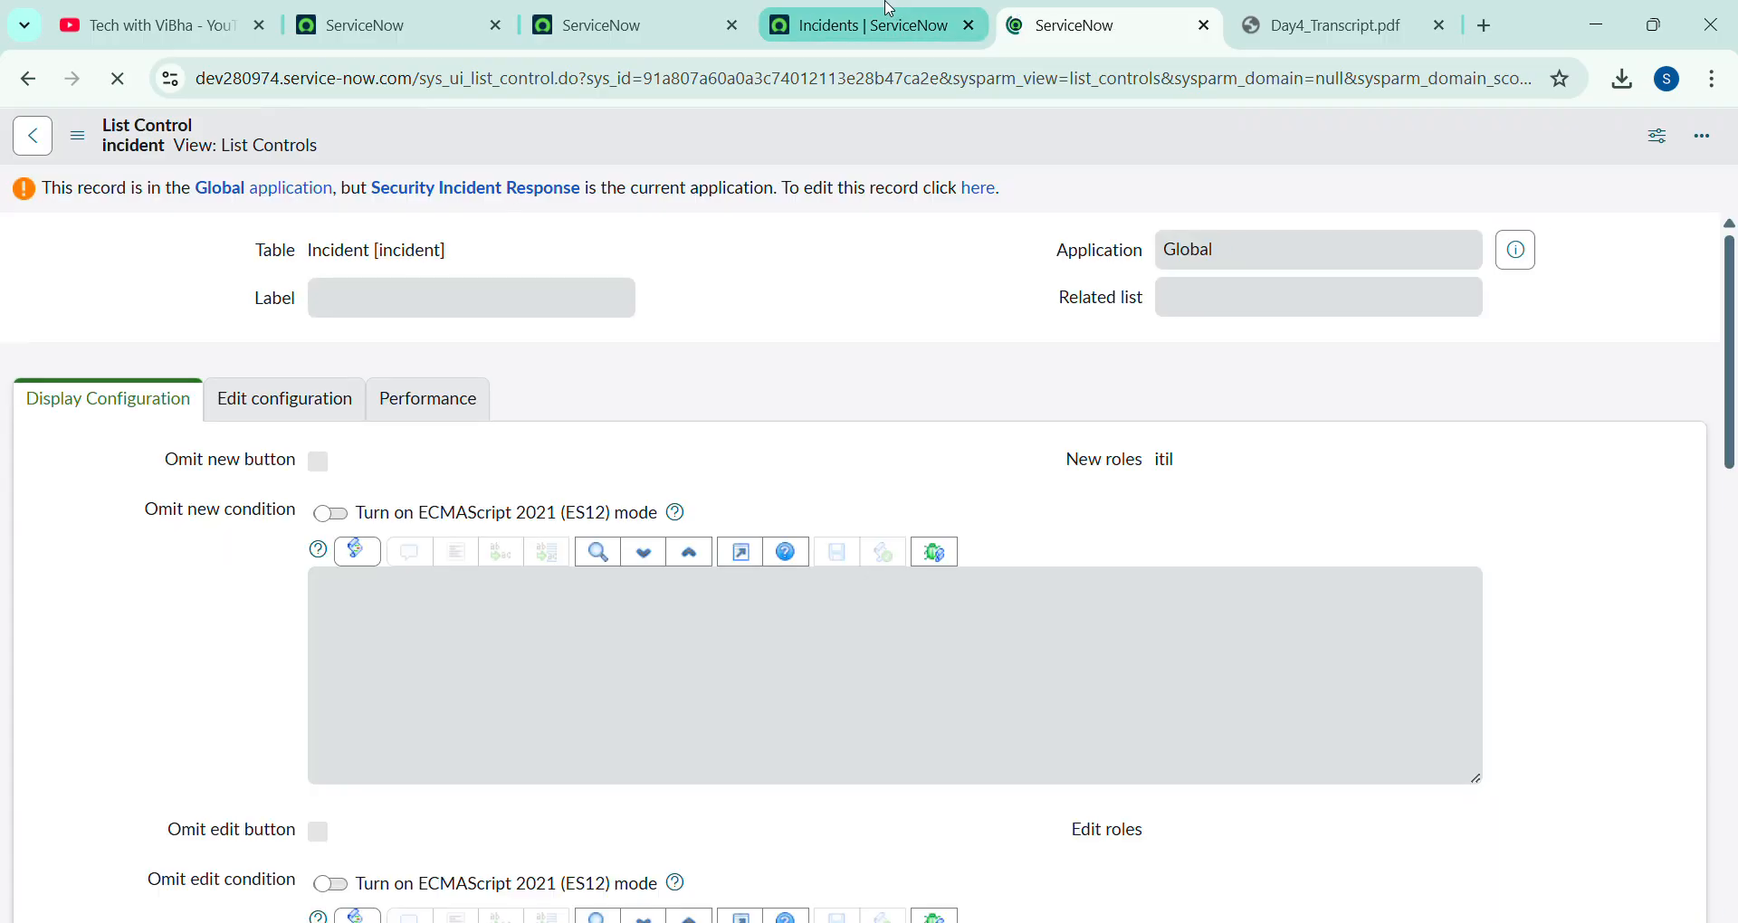
{"action": "left_click", "coordinate": [904, 13]}
{"action": "left_click", "coordinate": [117, 79]}
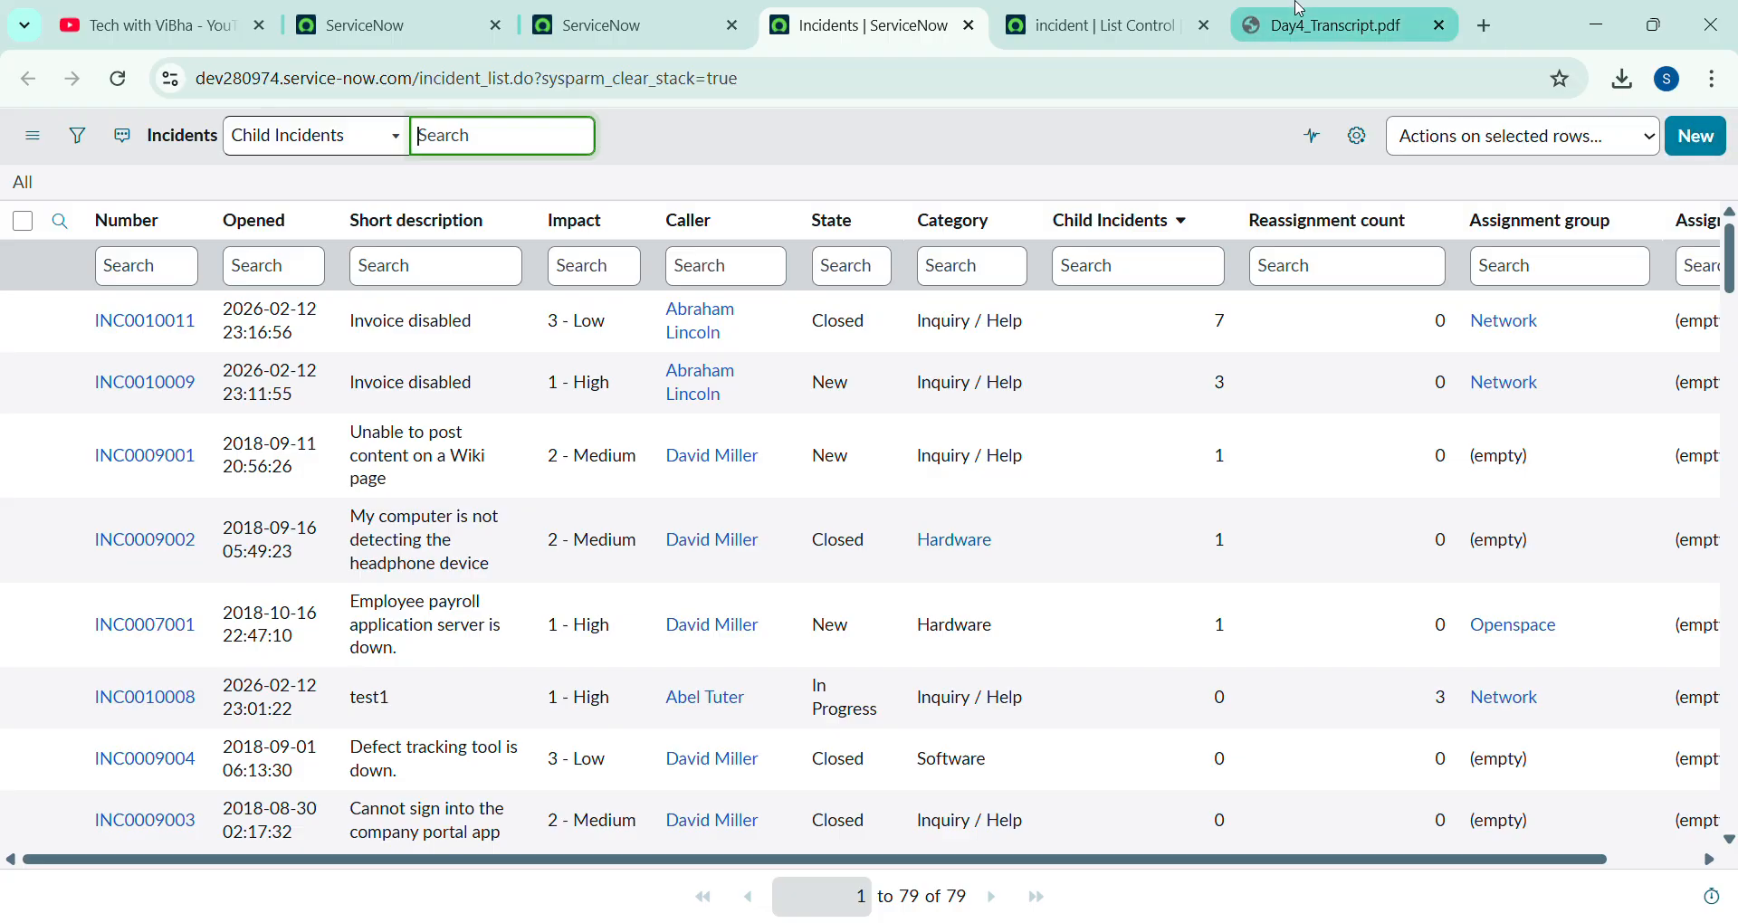
Close the list control page and read the Personalize Form and Configure Form Layout section in Day4_Transcript.pdf
{"action": "left_click", "coordinate": [1205, 26]}
{"action": "left_click", "coordinate": [1079, 14]}
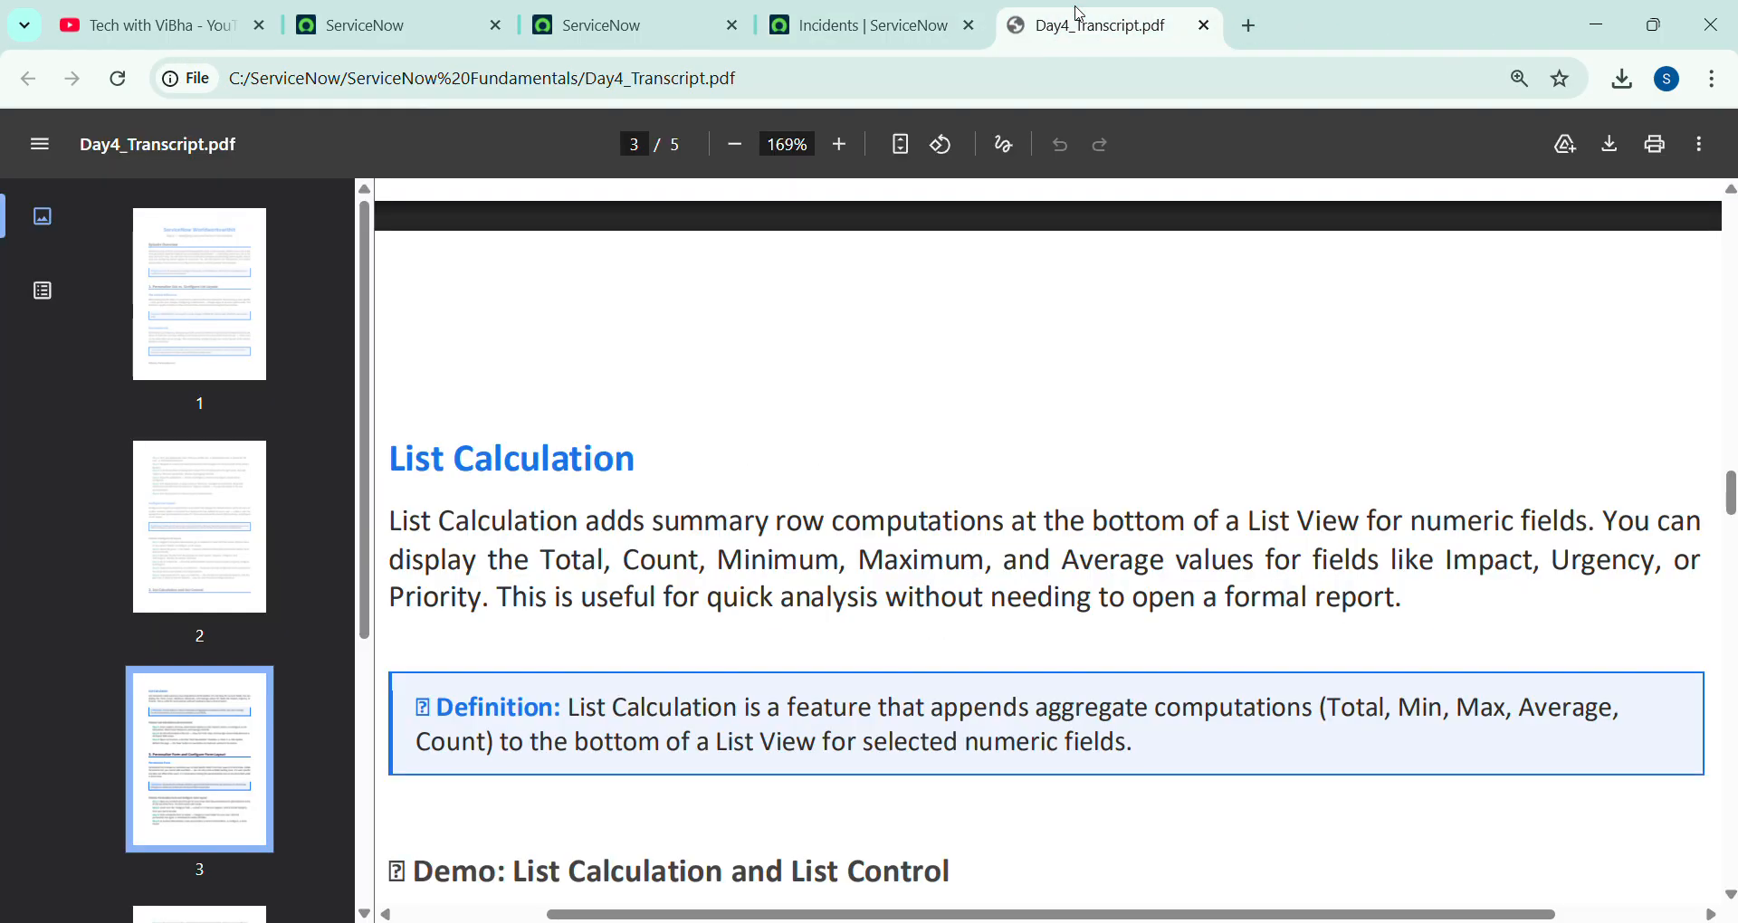
{"action": "scroll", "coordinate": [728, 365], "scroll_direction": "down", "scroll_amount": 5}
{"action": "scroll", "coordinate": [733, 365], "scroll_direction": "down", "scroll_amount": 5}
{"action": "scroll", "coordinate": [733, 366], "scroll_direction": "left", "scroll_amount": 2}
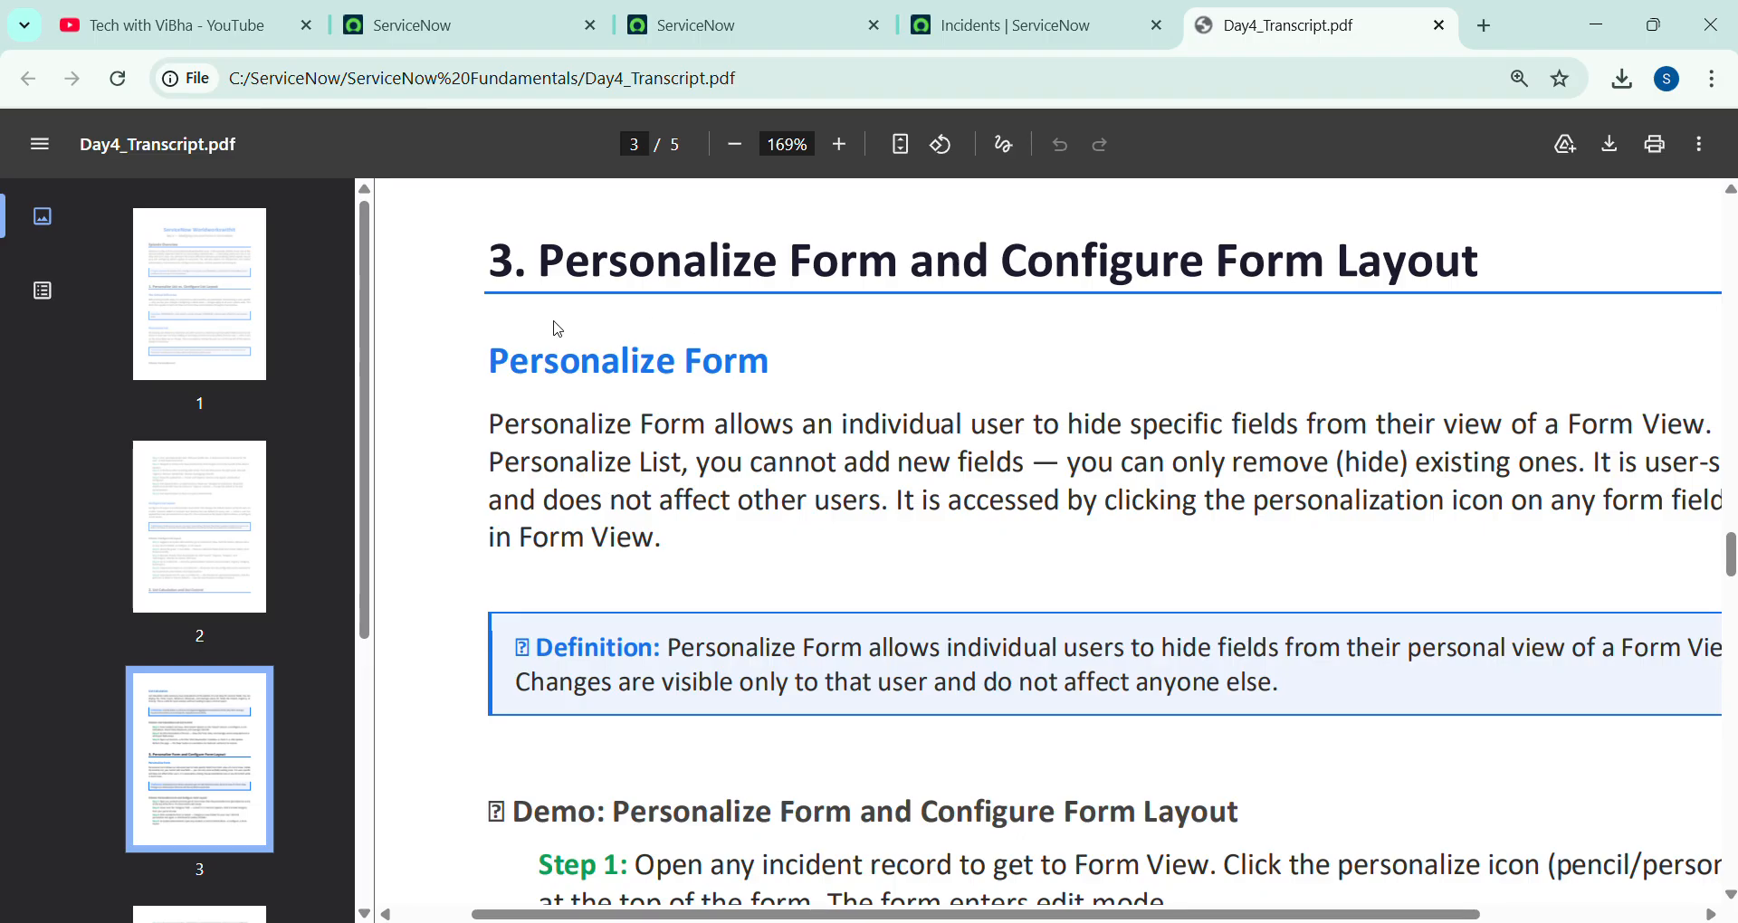
{"action": "scroll", "coordinate": [978, 543], "scroll_direction": "down", "scroll_amount": 1}
{"action": "scroll", "coordinate": [977, 542], "scroll_direction": "down", "scroll_amount": 10}
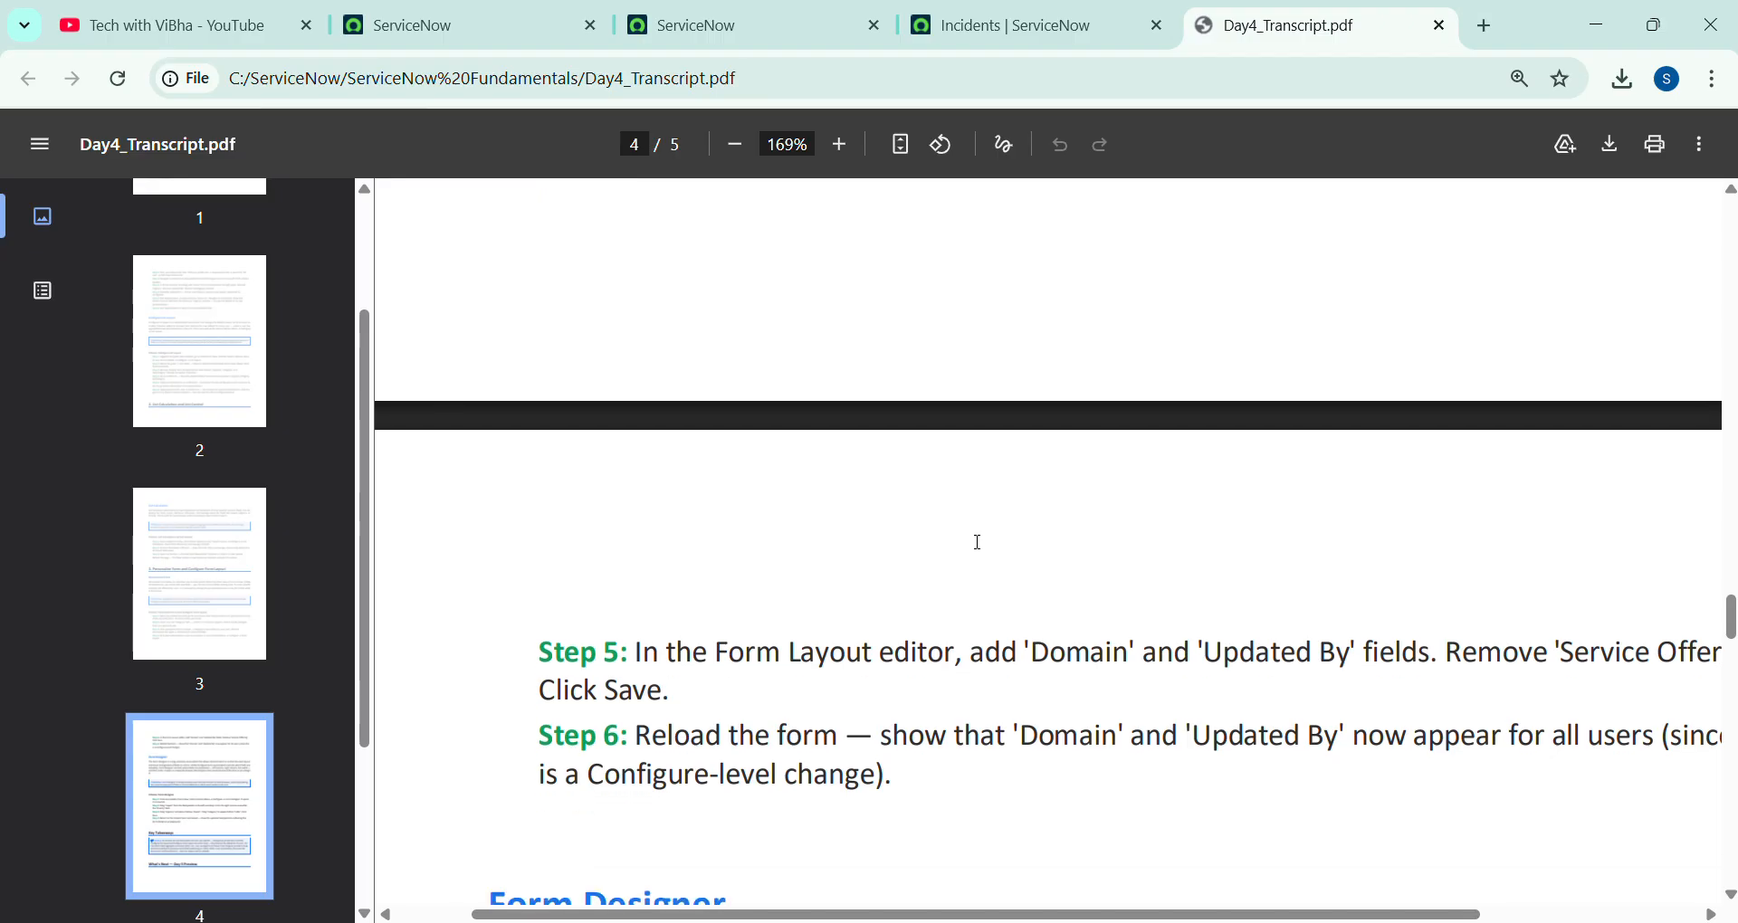
{"action": "scroll", "coordinate": [973, 541], "scroll_direction": "up", "scroll_amount": 2}
{"action": "scroll", "coordinate": [1090, 310], "scroll_direction": "up", "scroll_amount": 5}
{"action": "scroll", "coordinate": [1090, 311], "scroll_direction": "up", "scroll_amount": 3}
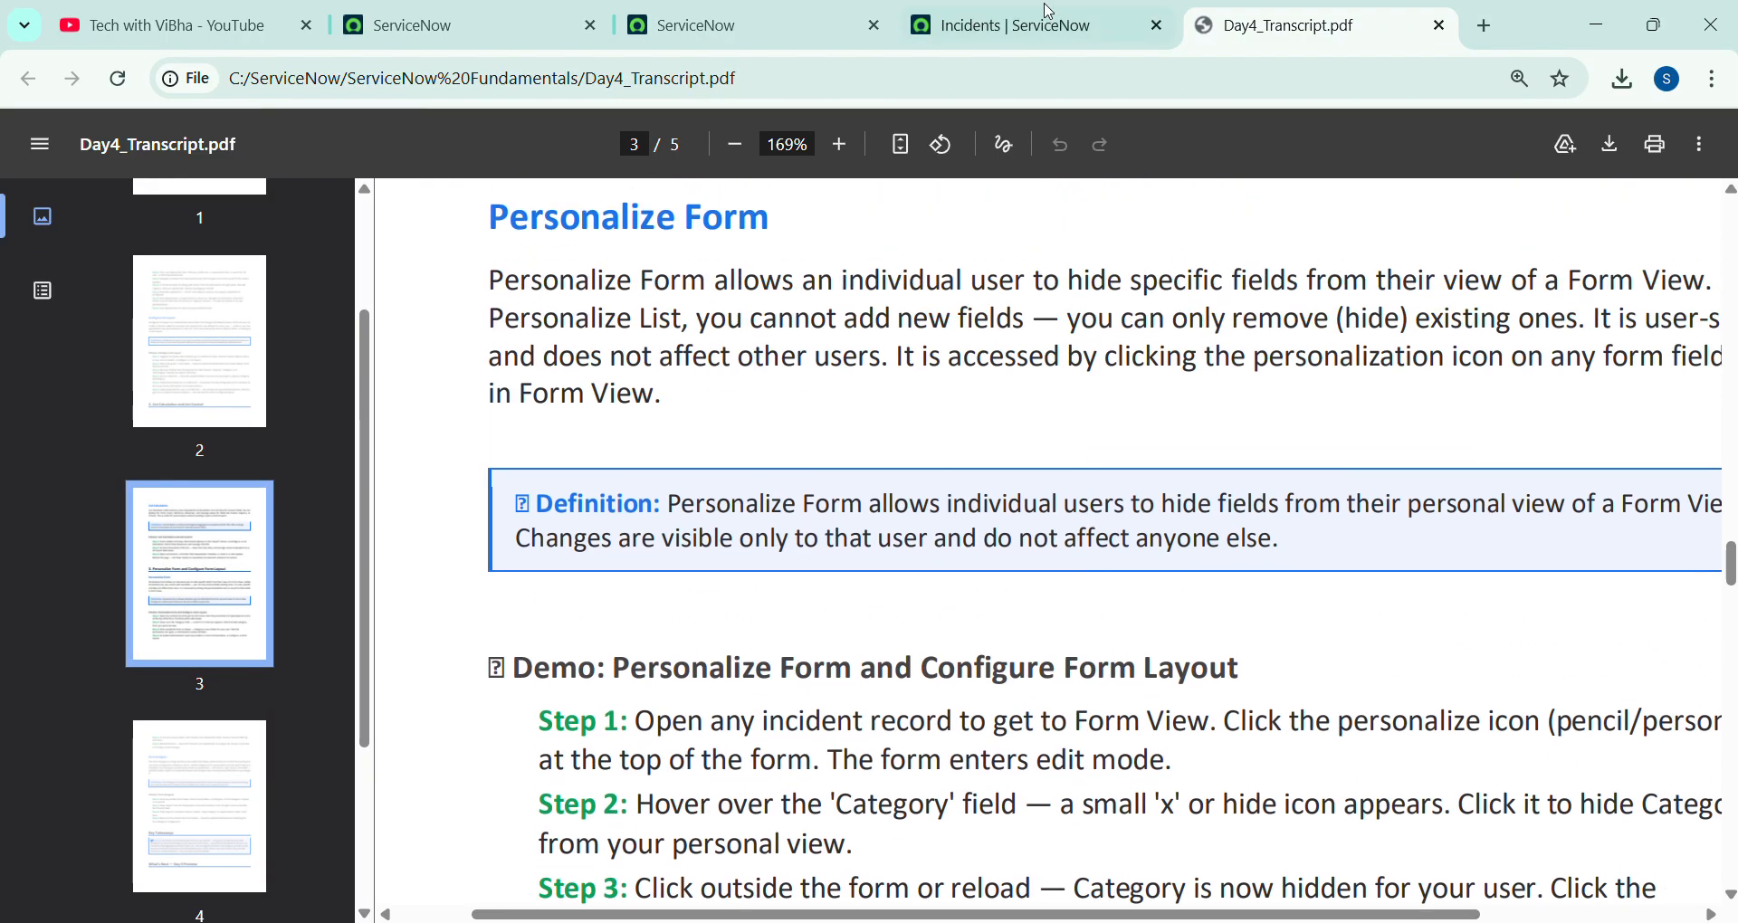
Open incident INC0010009 from the incident list in a separate browser tab and switch to its form
{"action": "left_click", "coordinate": [1014, 26]}
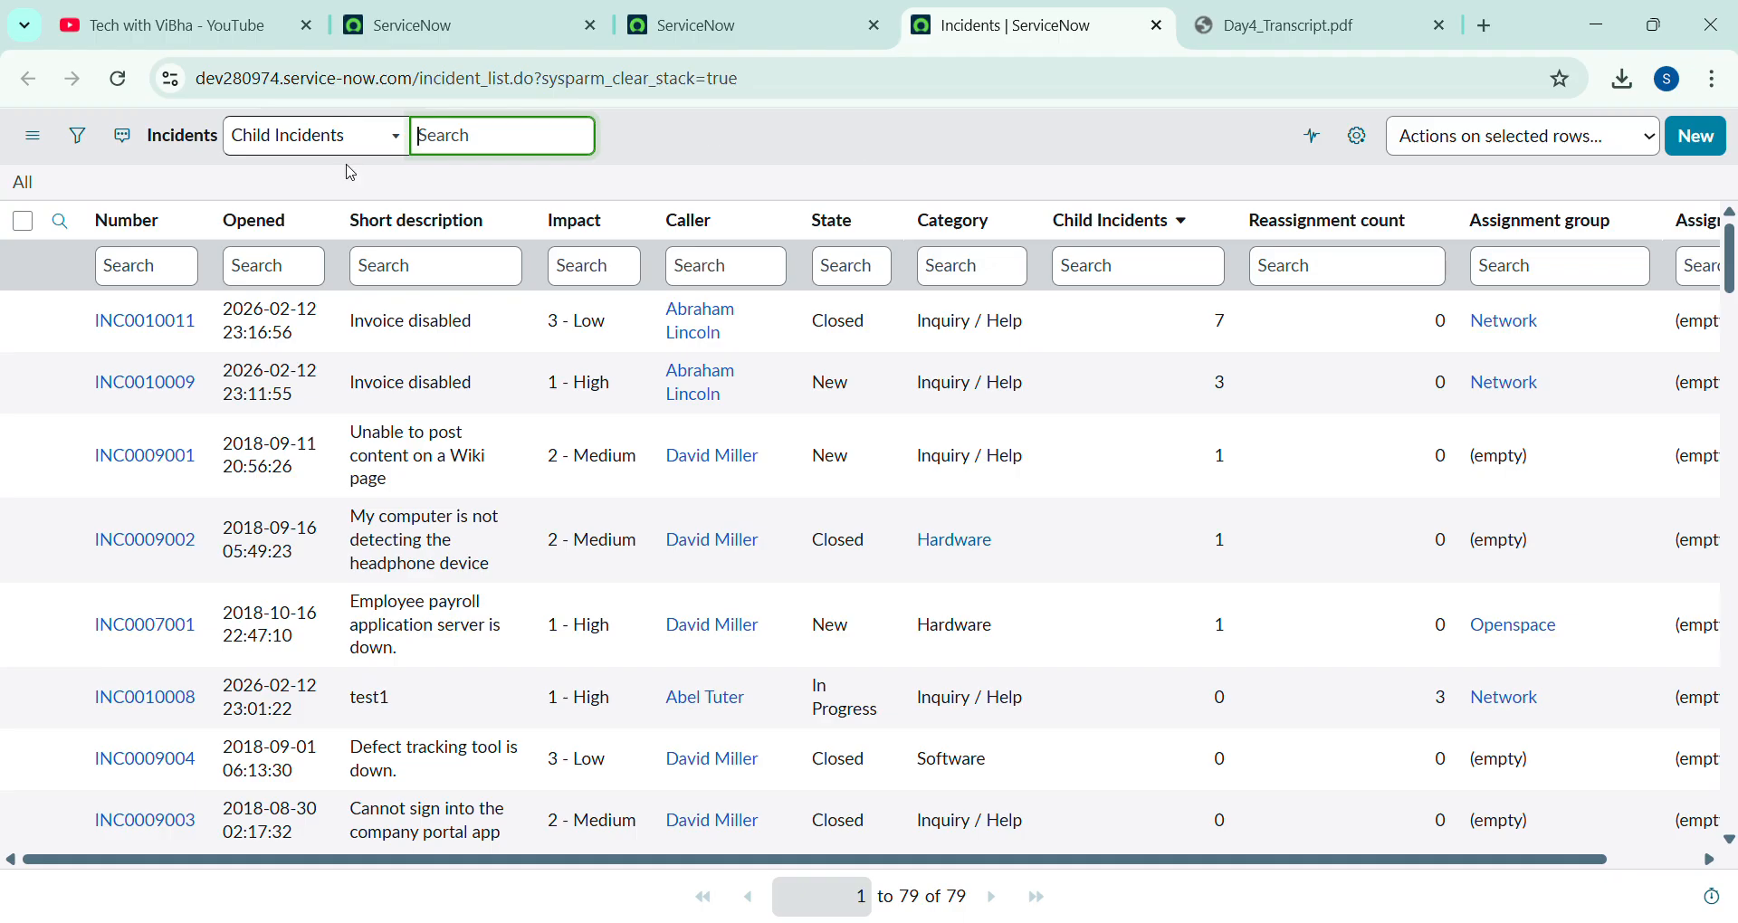
{"action": "middle_click", "coordinate": [181, 398]}
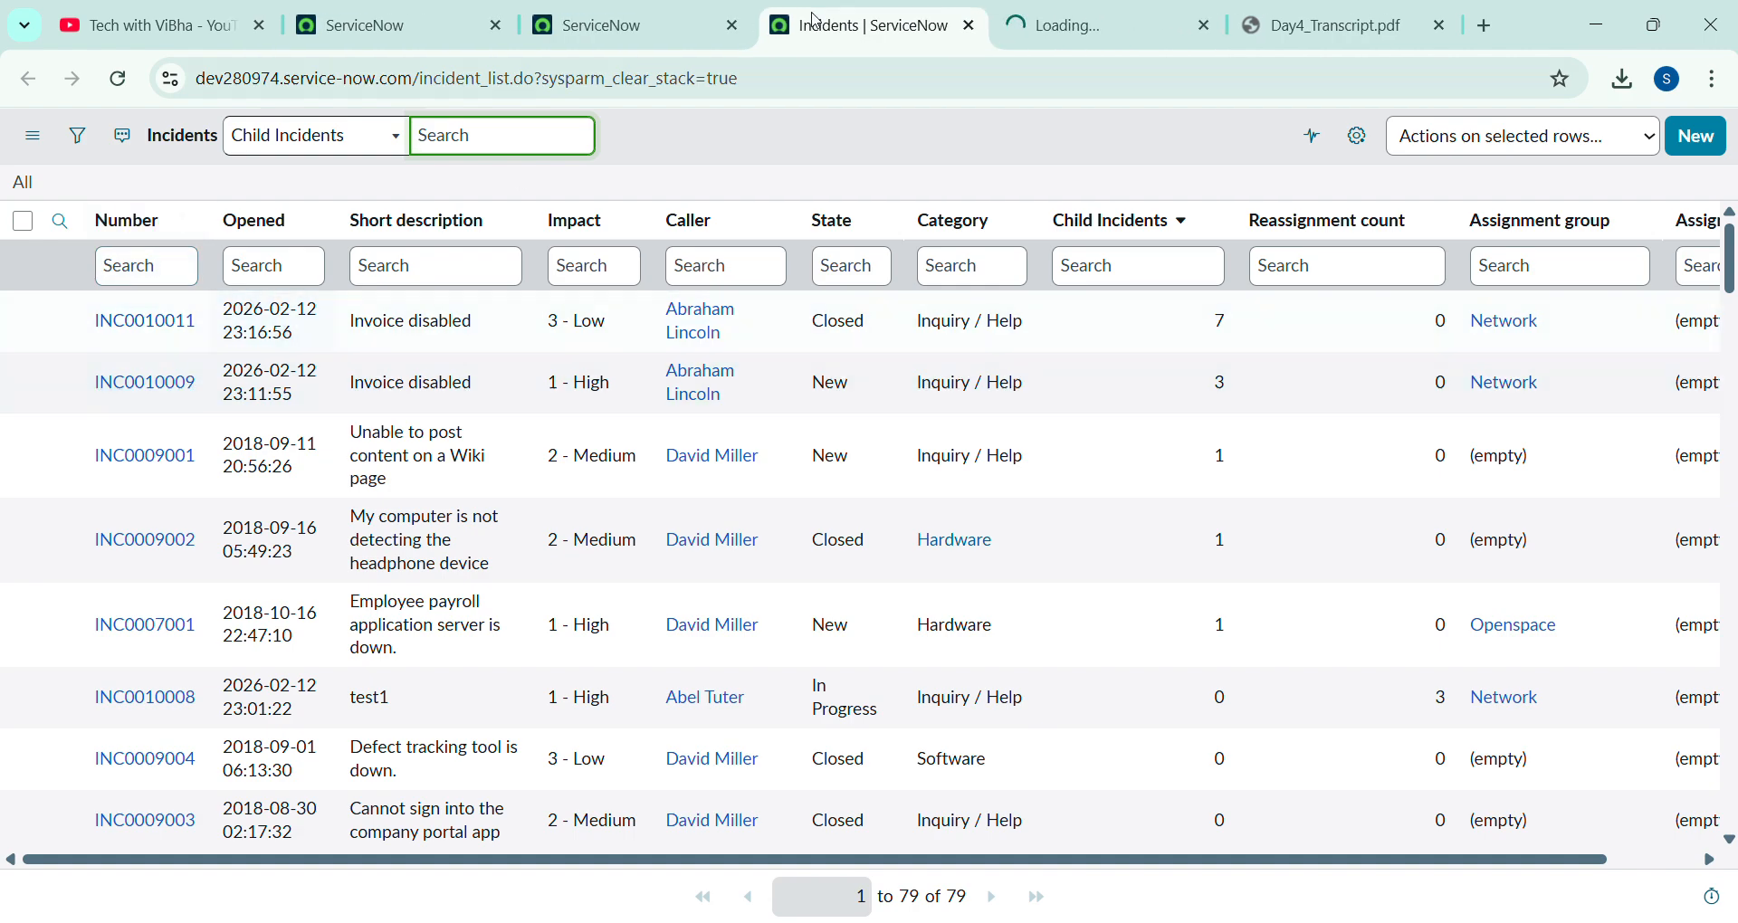
{"action": "left_click", "coordinate": [1056, 17]}
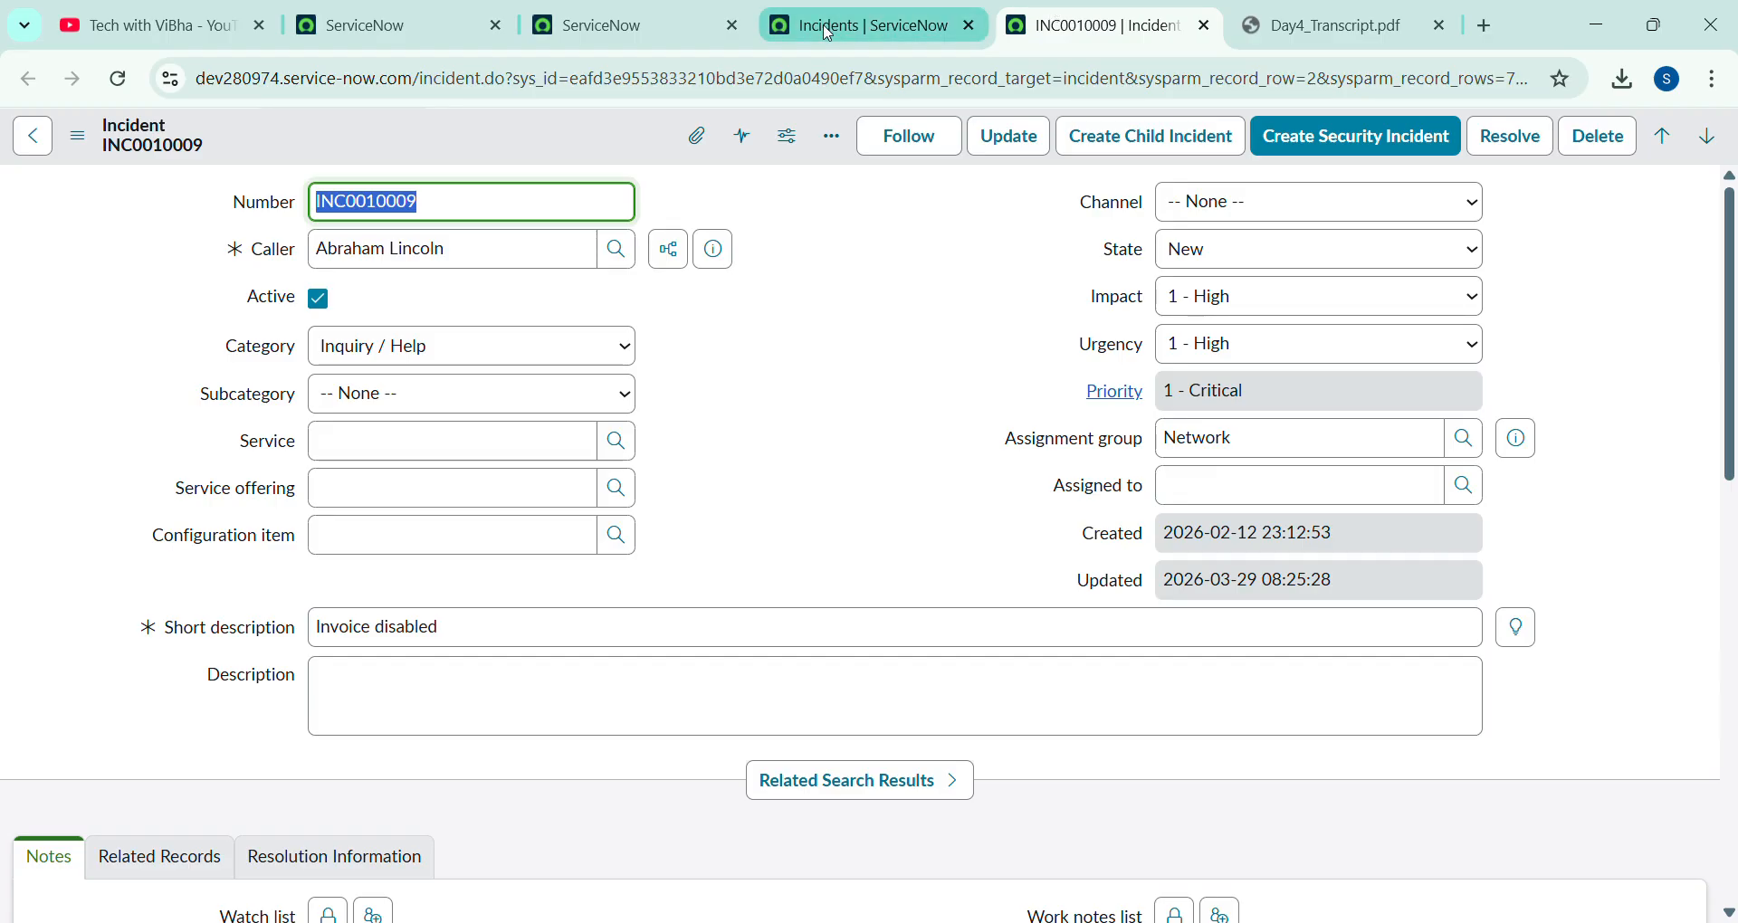
{"action": "left_click", "coordinate": [810, 259]}
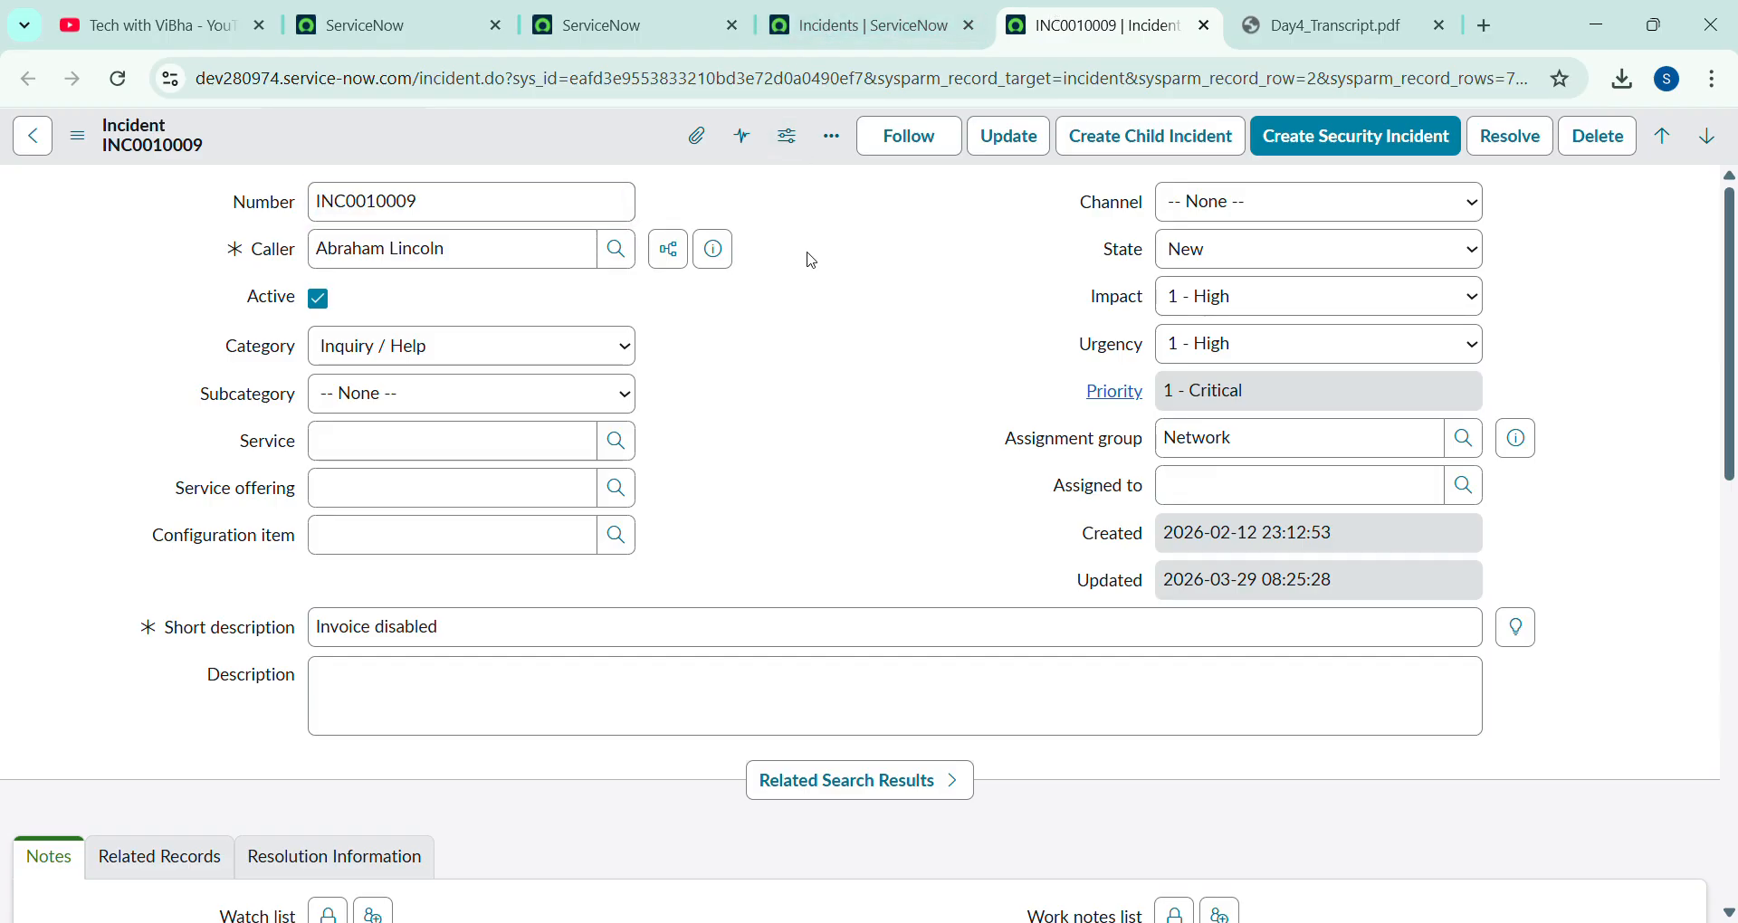
Hide the Category field on incident INC0010009 using form personalization and reload the form
{"action": "left_click", "coordinate": [79, 137]}
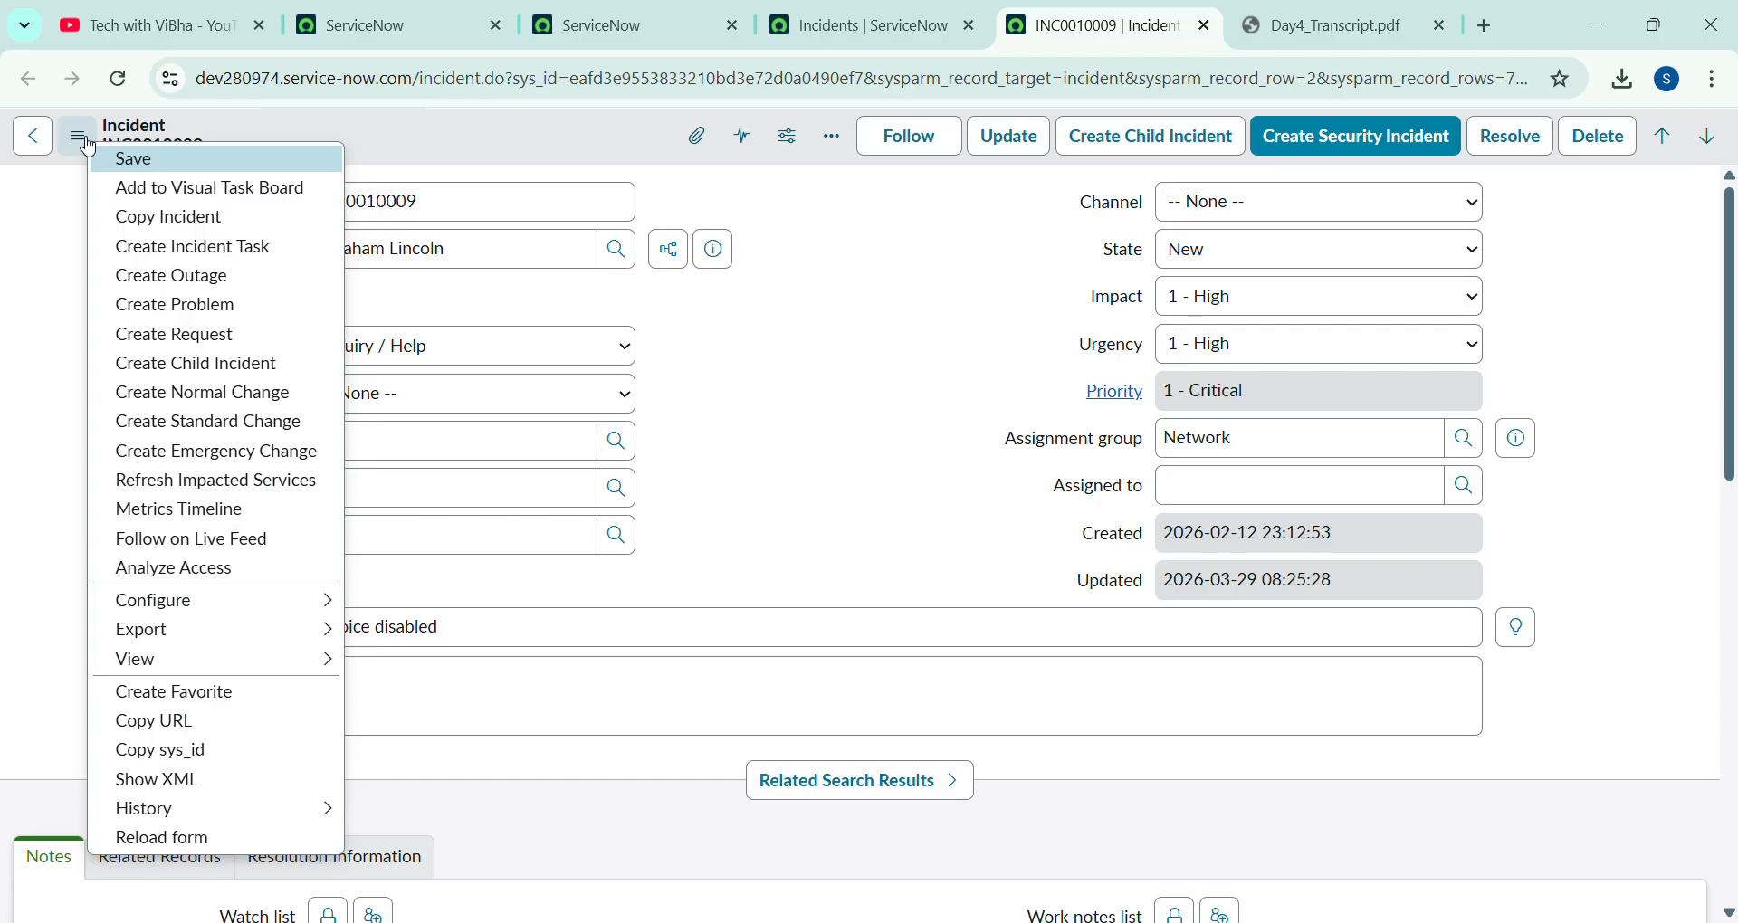
{"action": "left_click", "coordinate": [86, 143]}
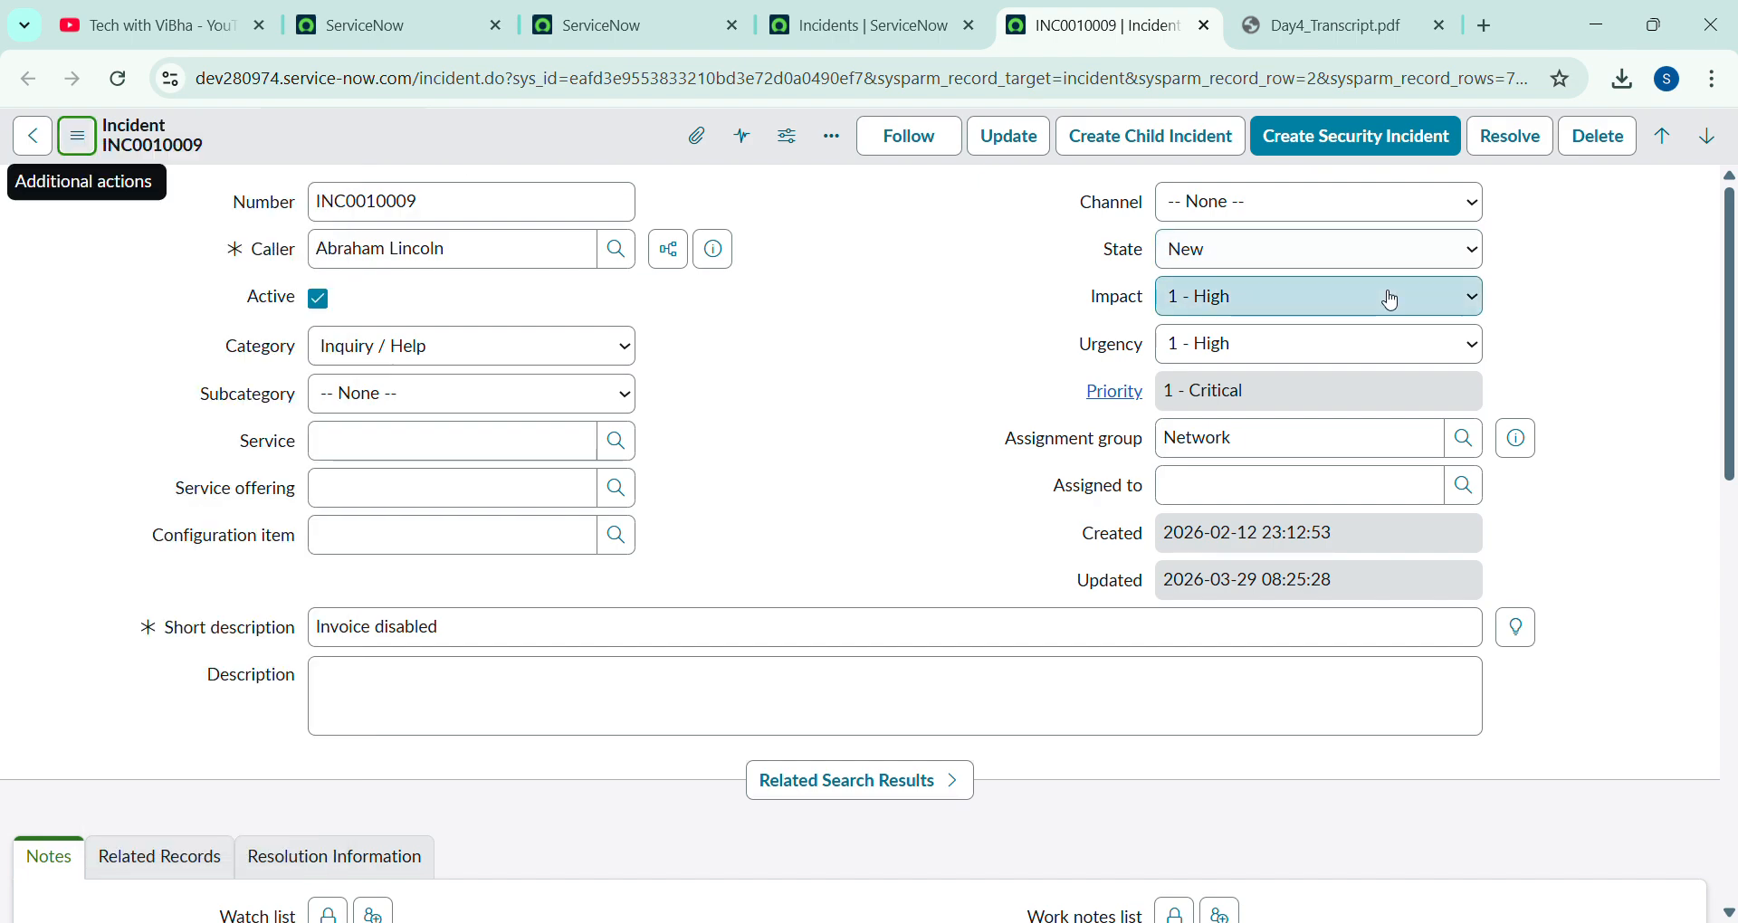
{"action": "left_click", "coordinate": [834, 138]}
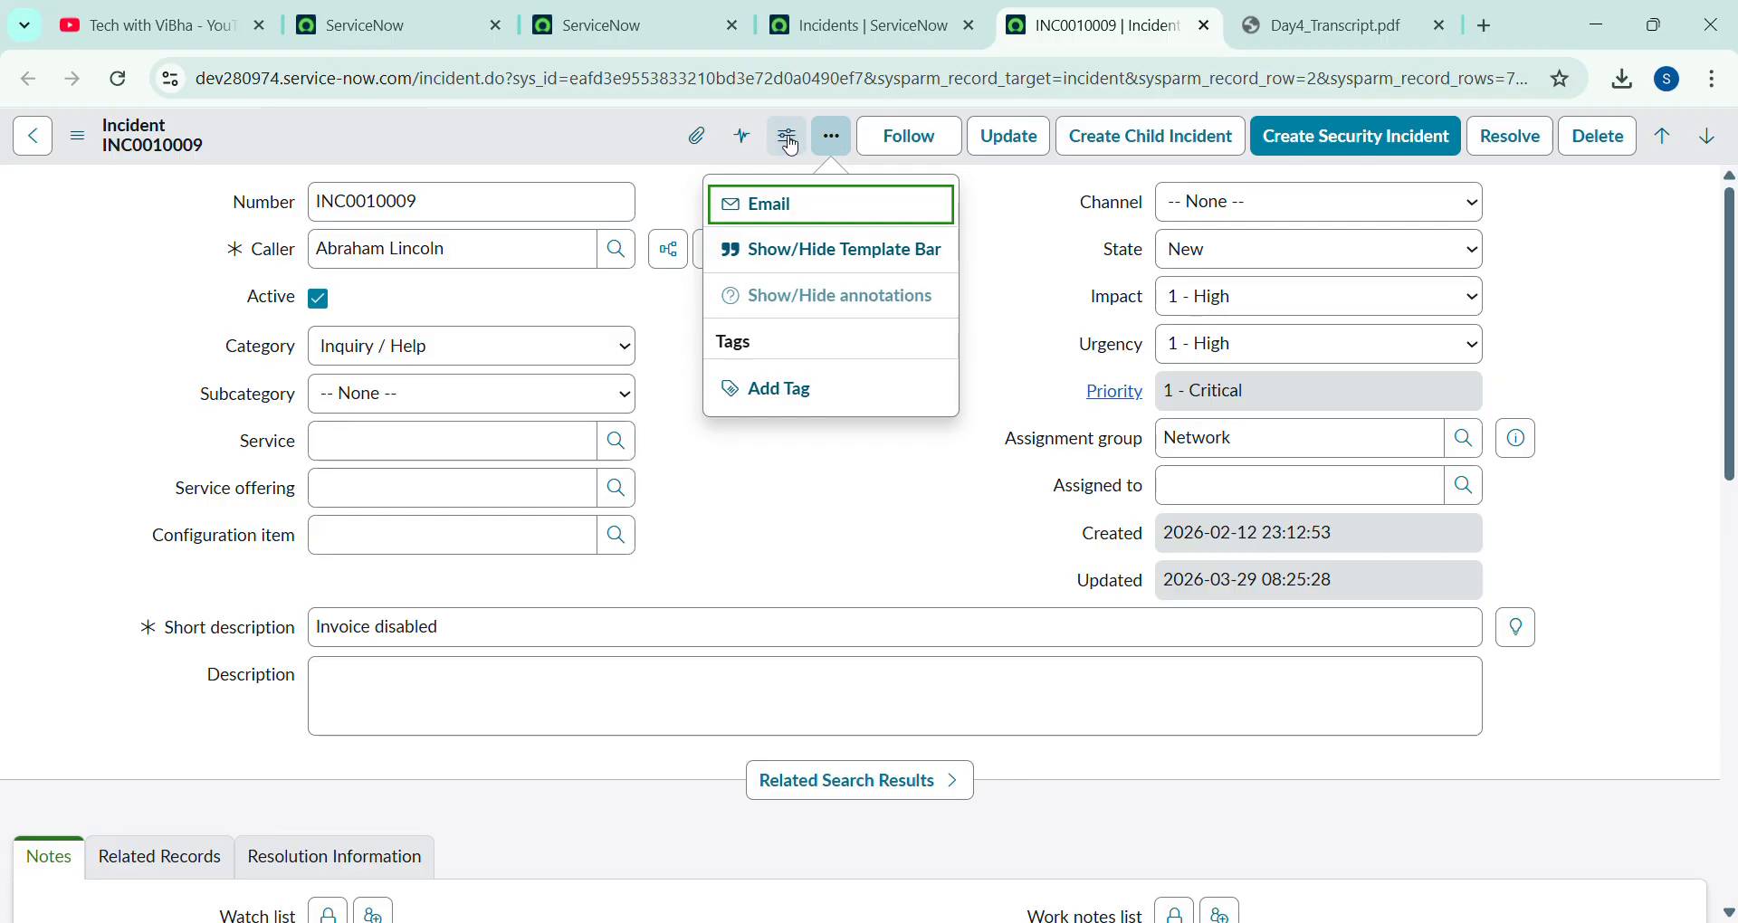
{"action": "left_click", "coordinate": [790, 139]}
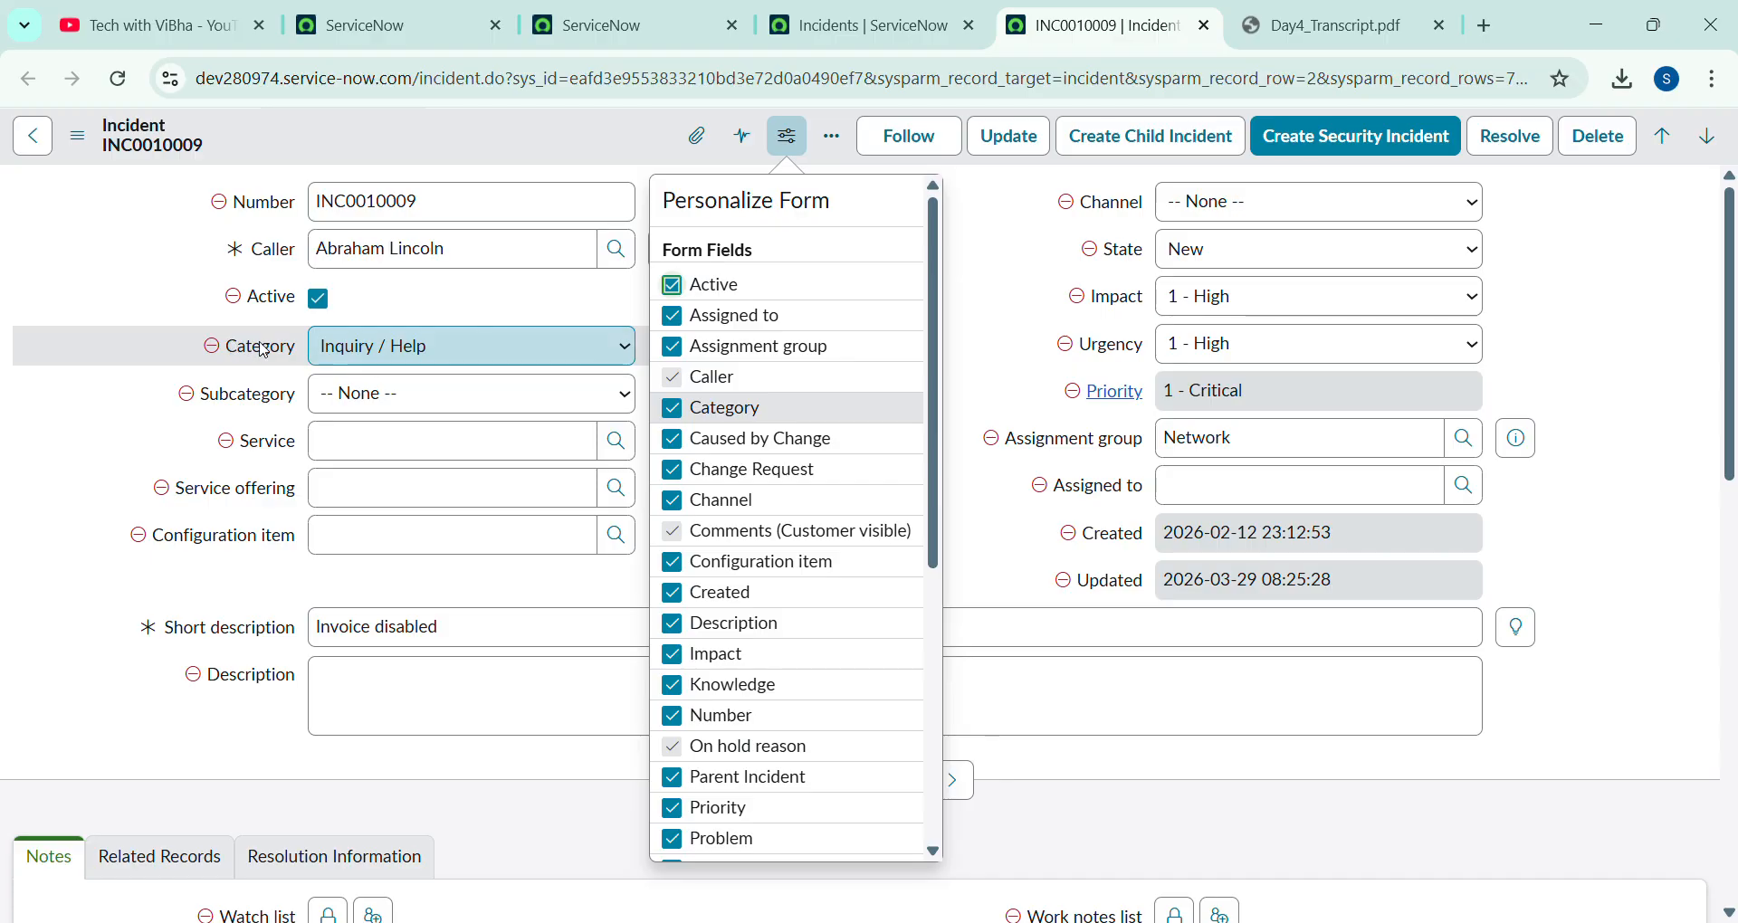
{"action": "left_click", "coordinate": [212, 347]}
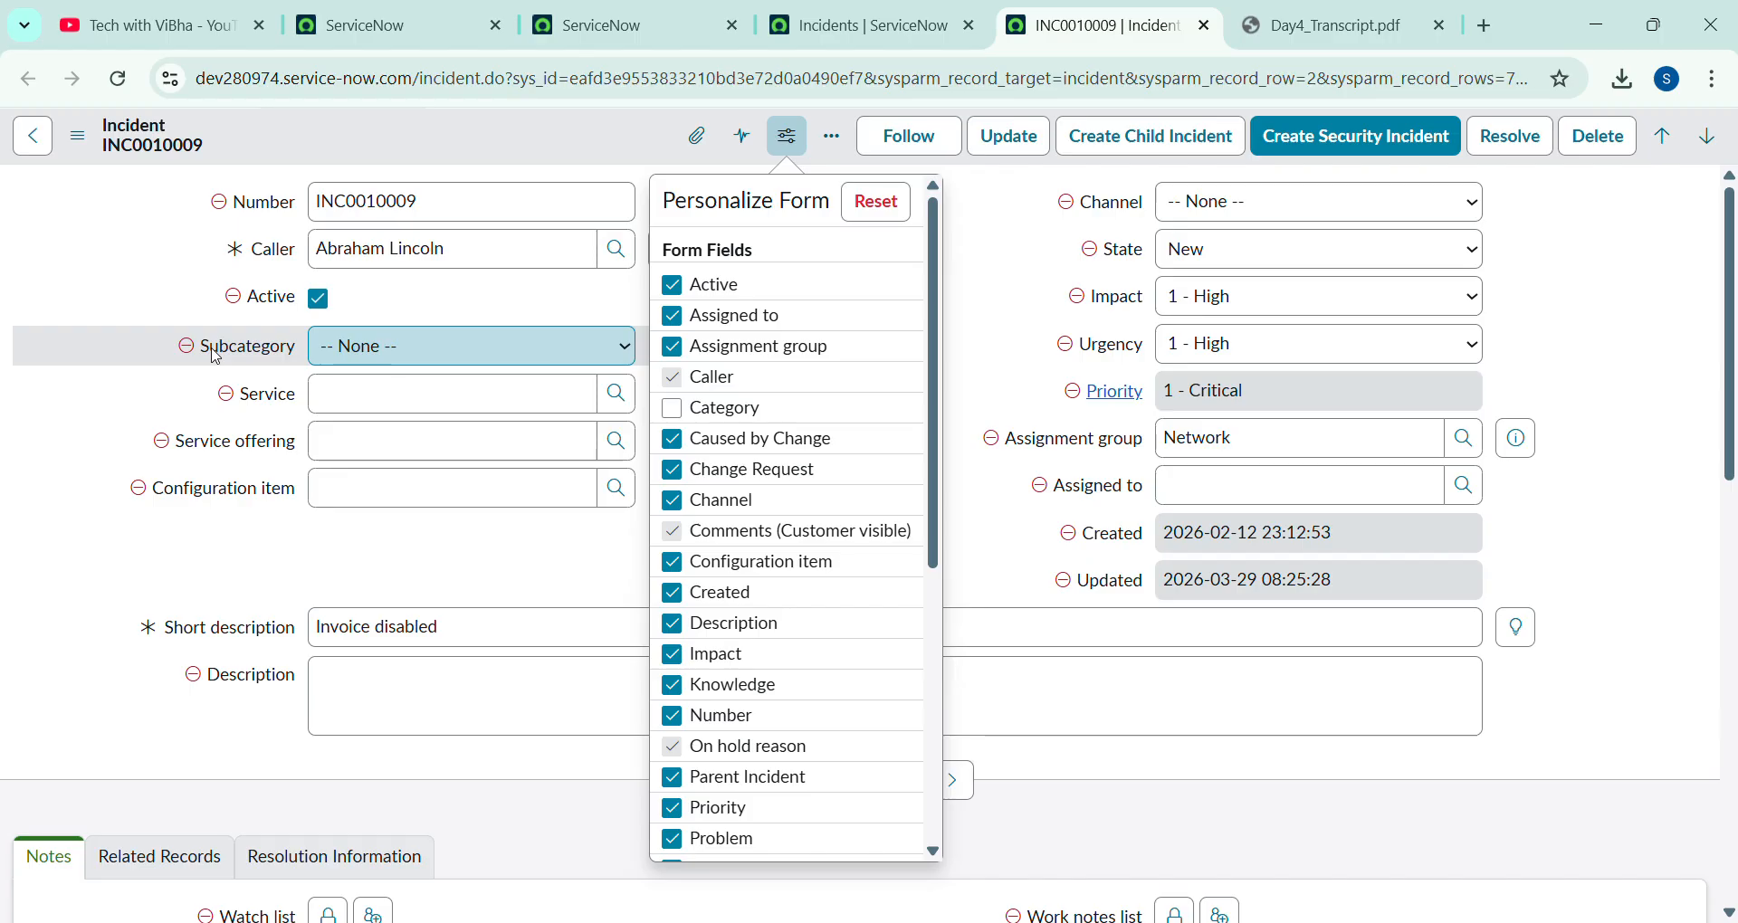
{"action": "left_click", "coordinate": [793, 143]}
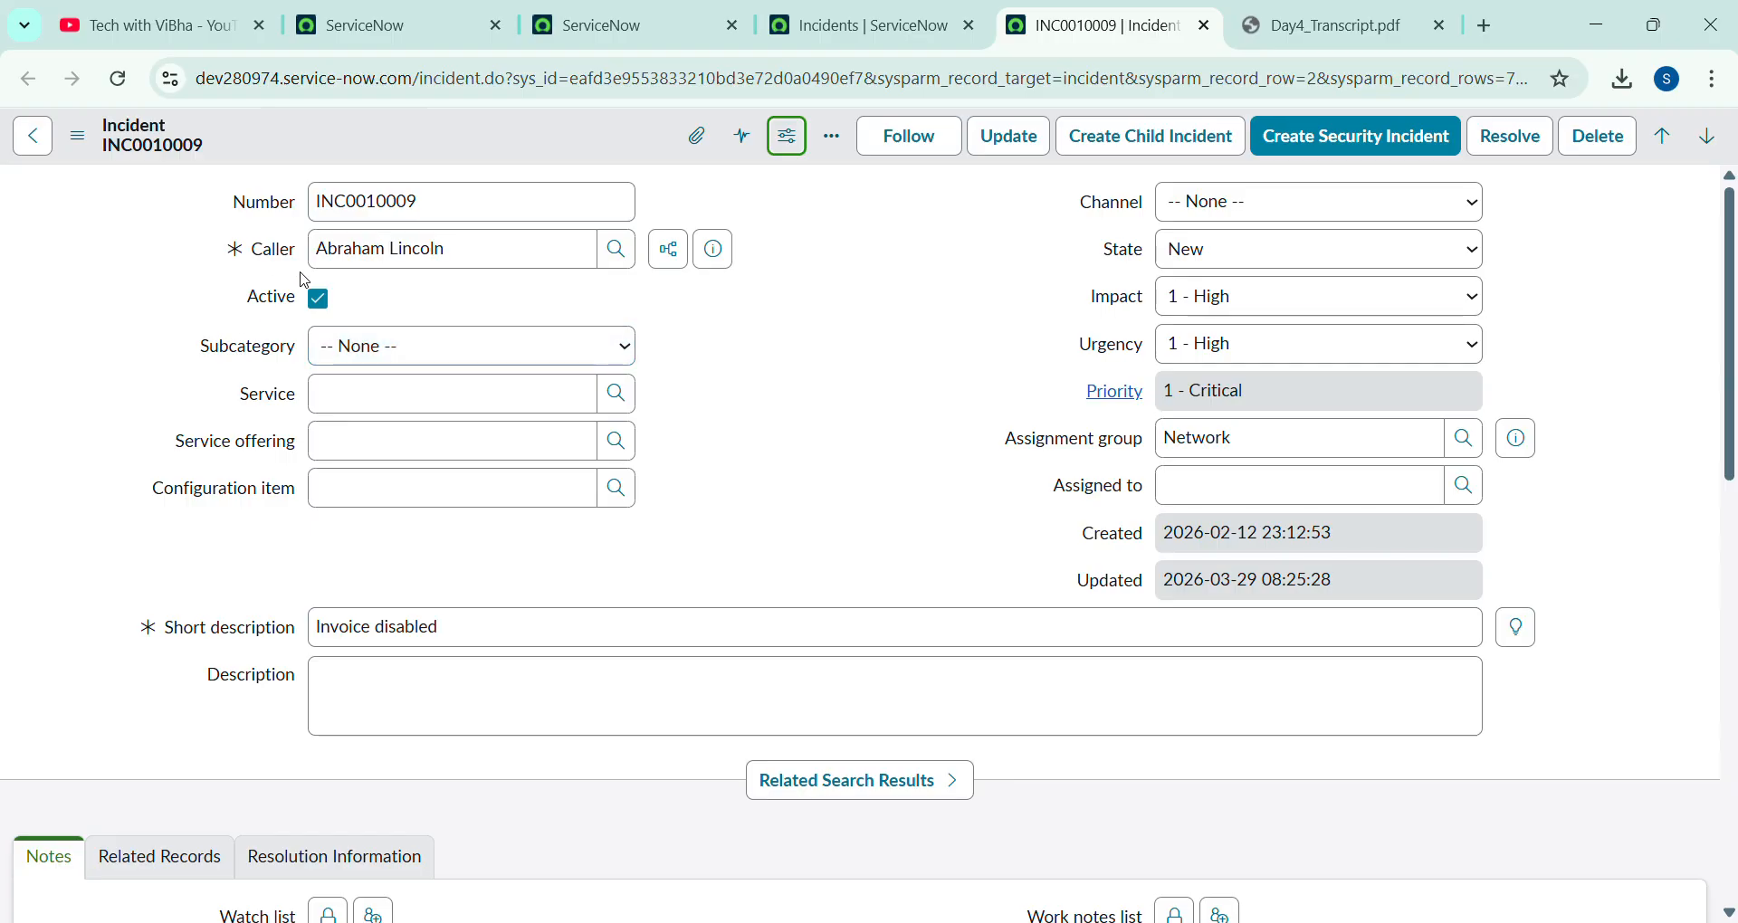
{"action": "left_click", "coordinate": [121, 80]}
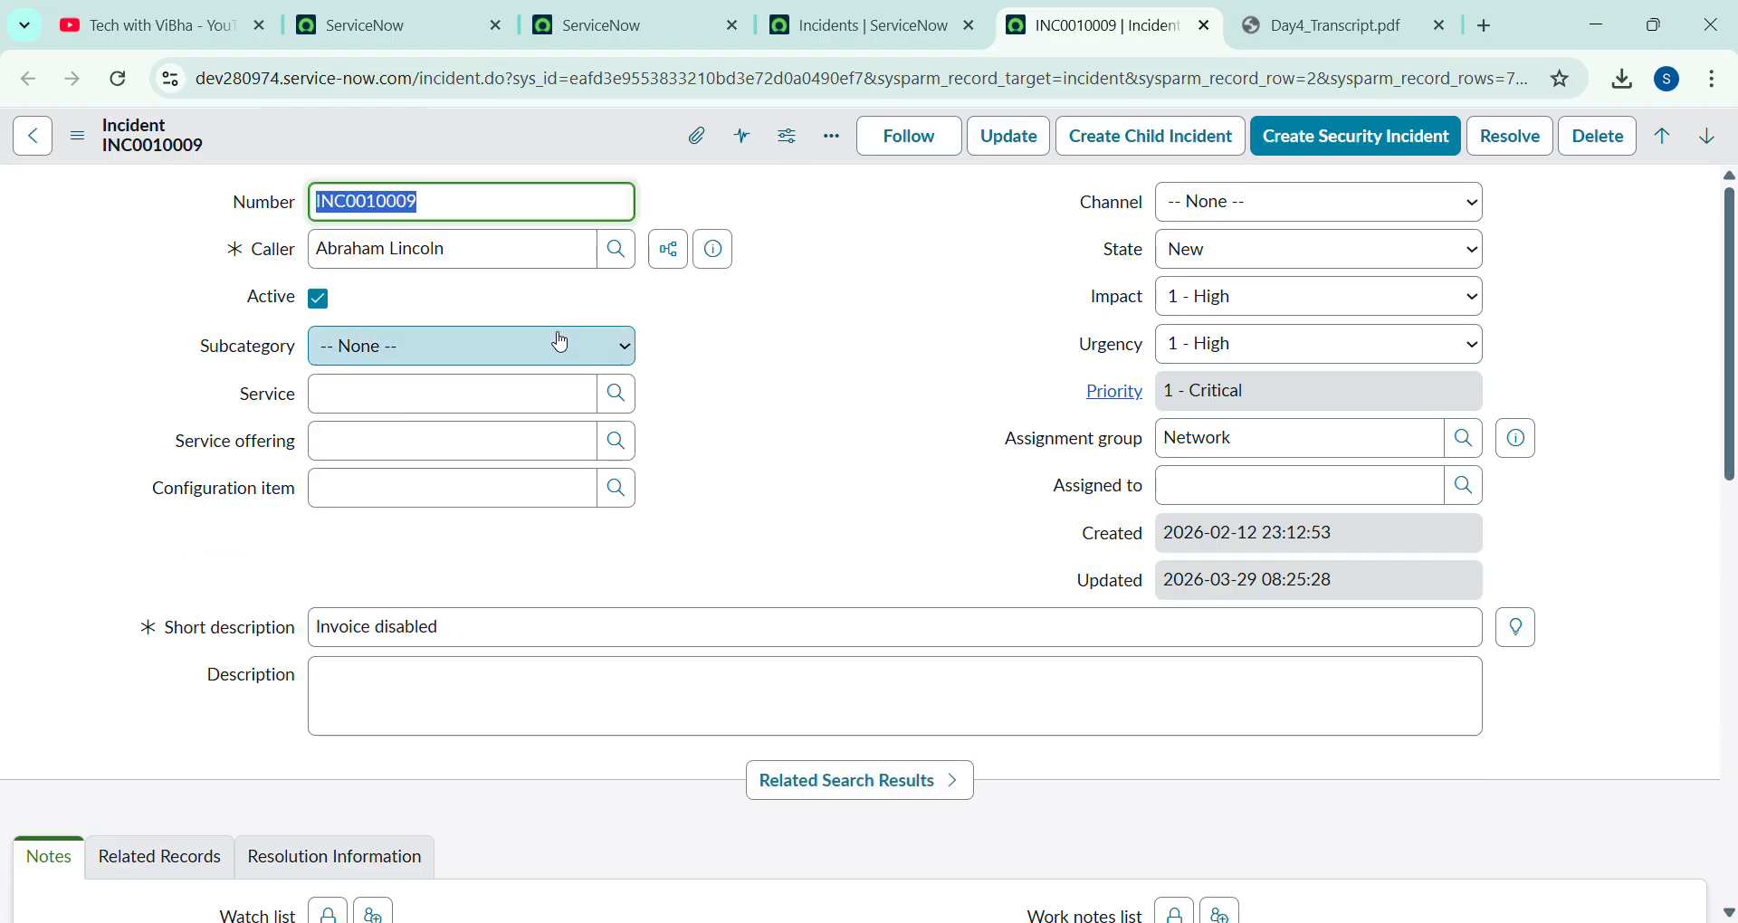
{"action": "left_click", "coordinate": [785, 410]}
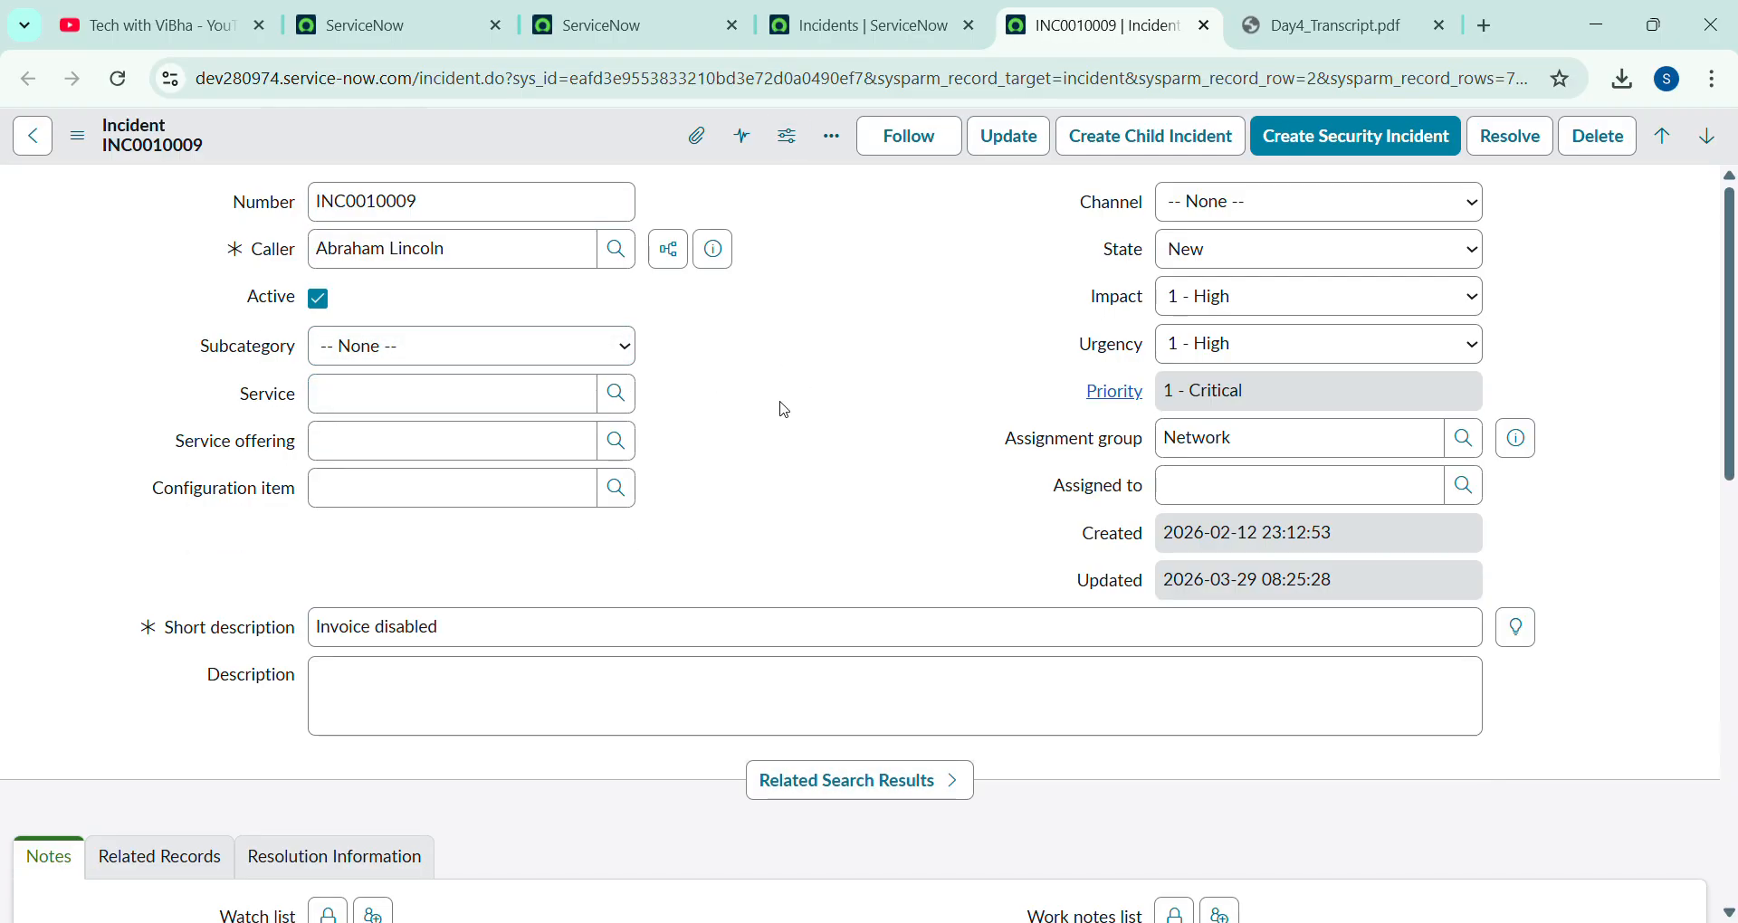
{"action": "left_click", "coordinate": [892, 11]}
{"action": "left_click", "coordinate": [670, 12]}
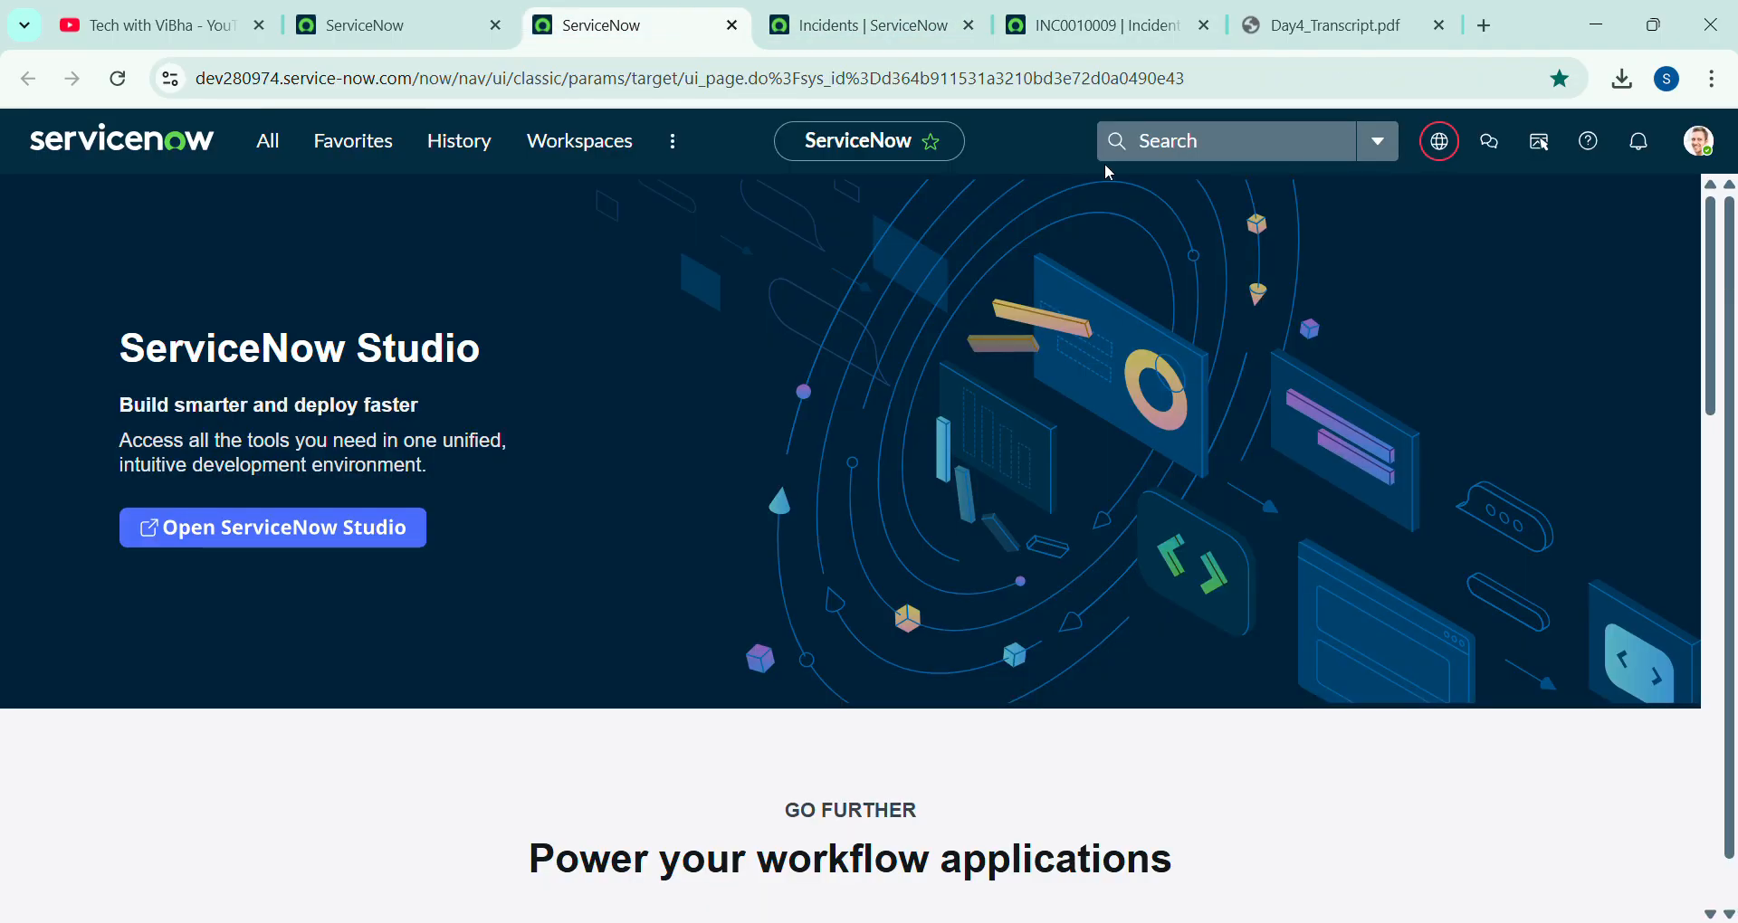
{"action": "left_click", "coordinate": [1706, 143]}
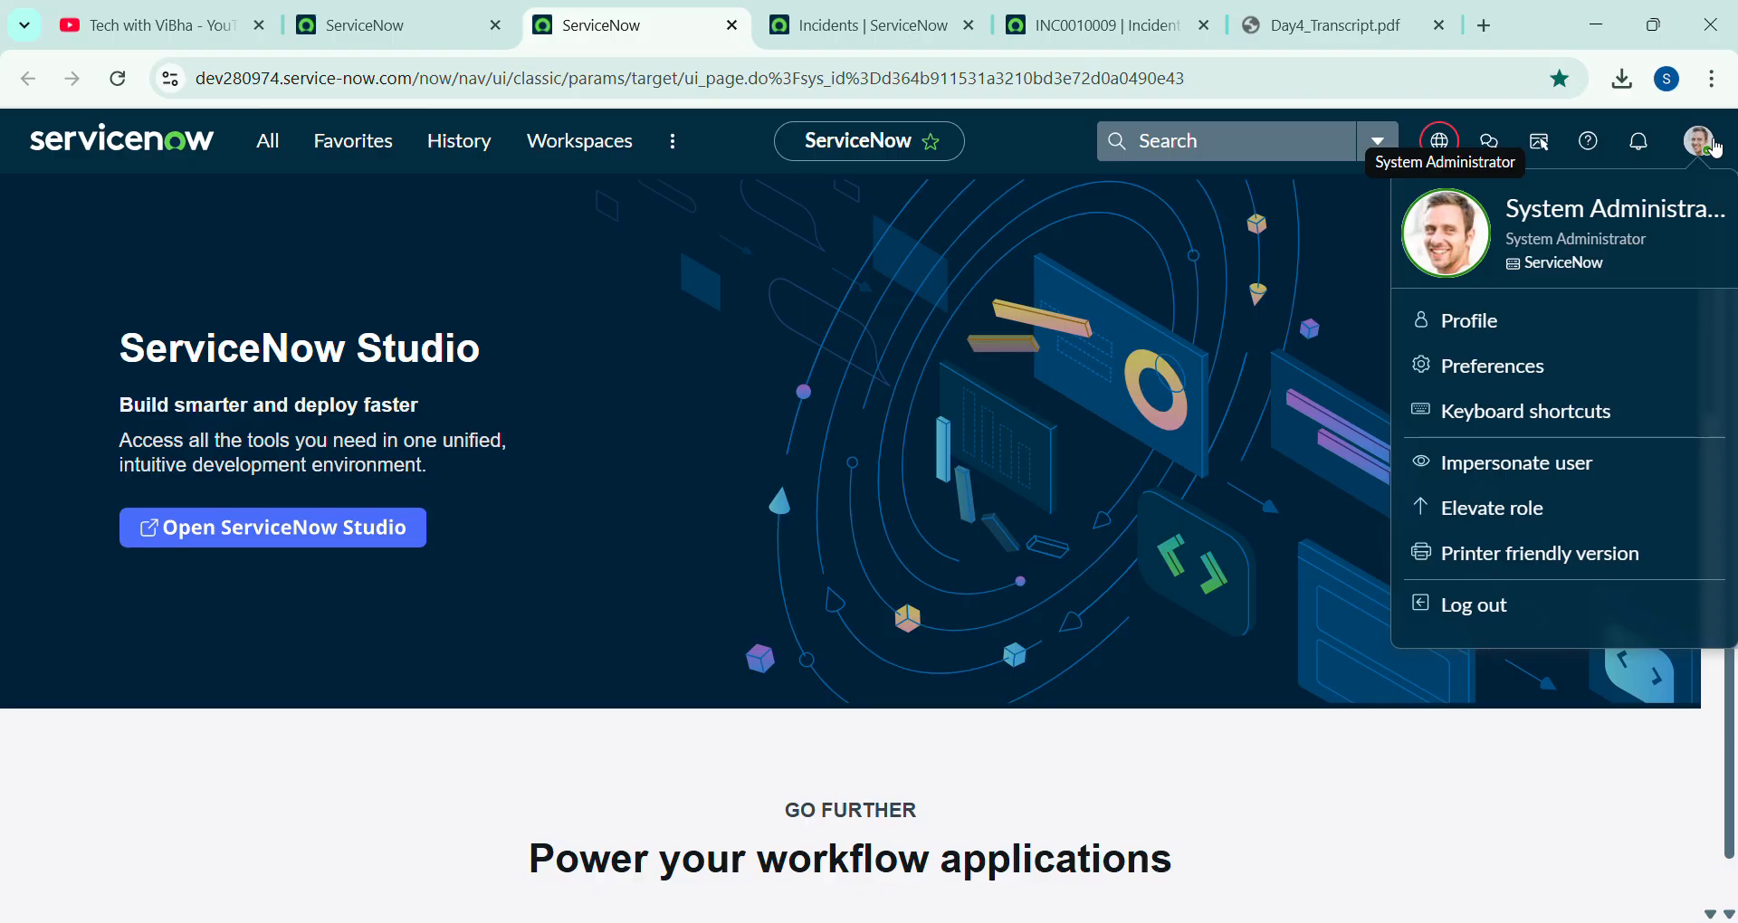
{"action": "left_click", "coordinate": [944, 332]}
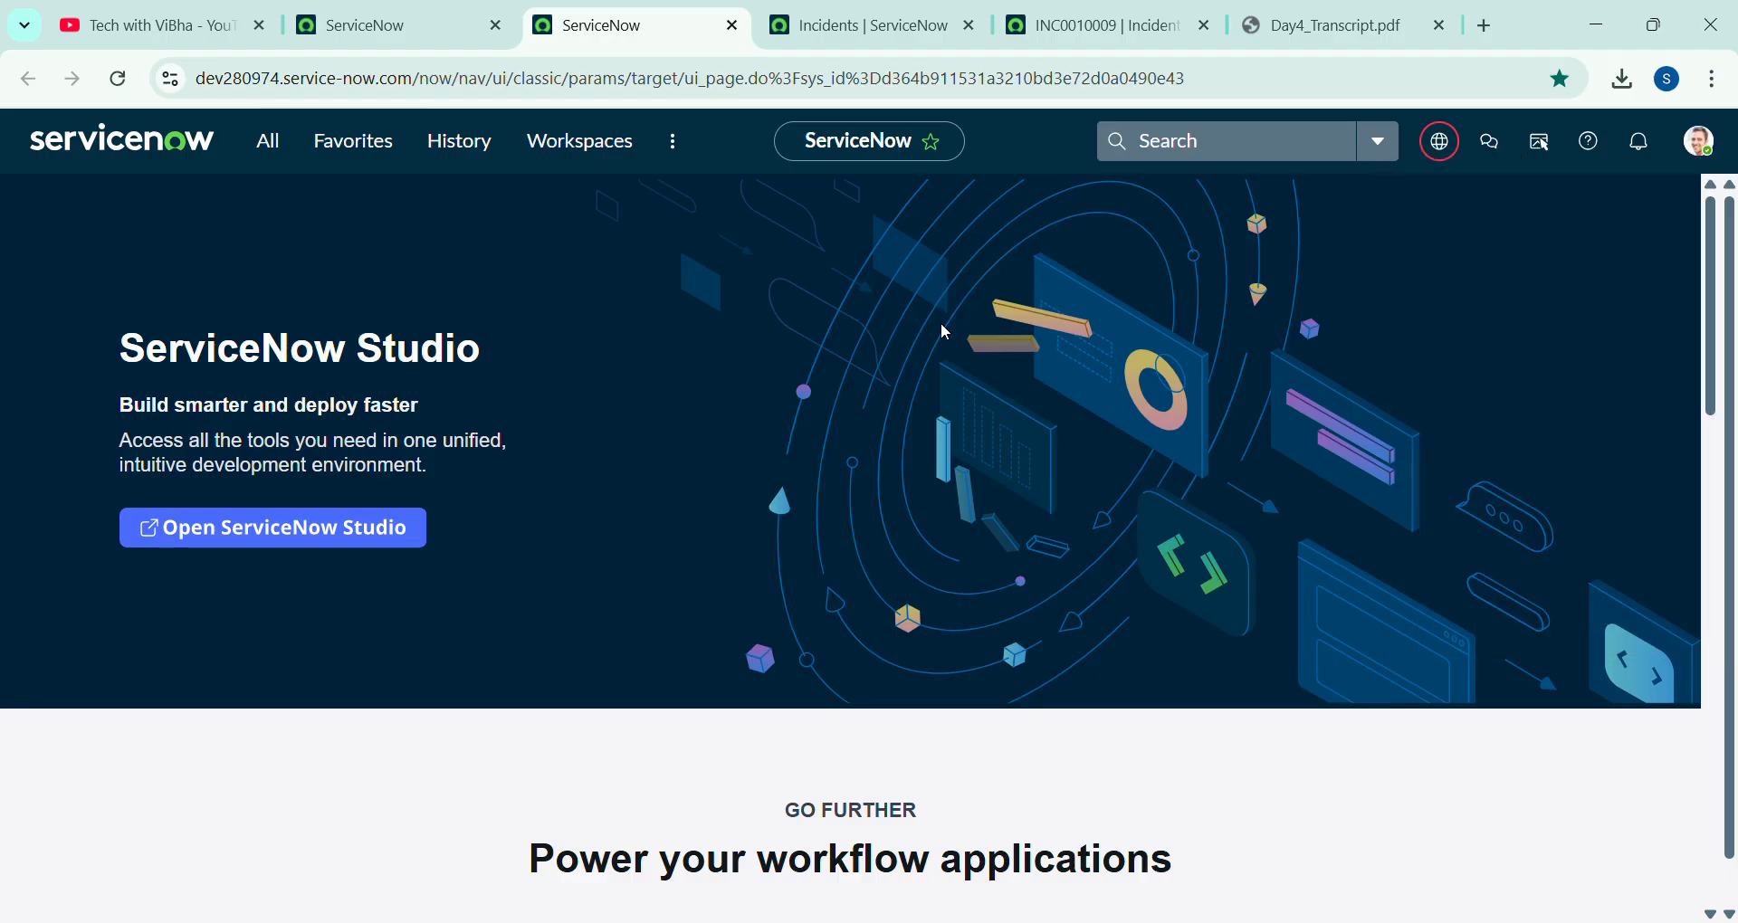
{"action": "left_click", "coordinate": [839, 11]}
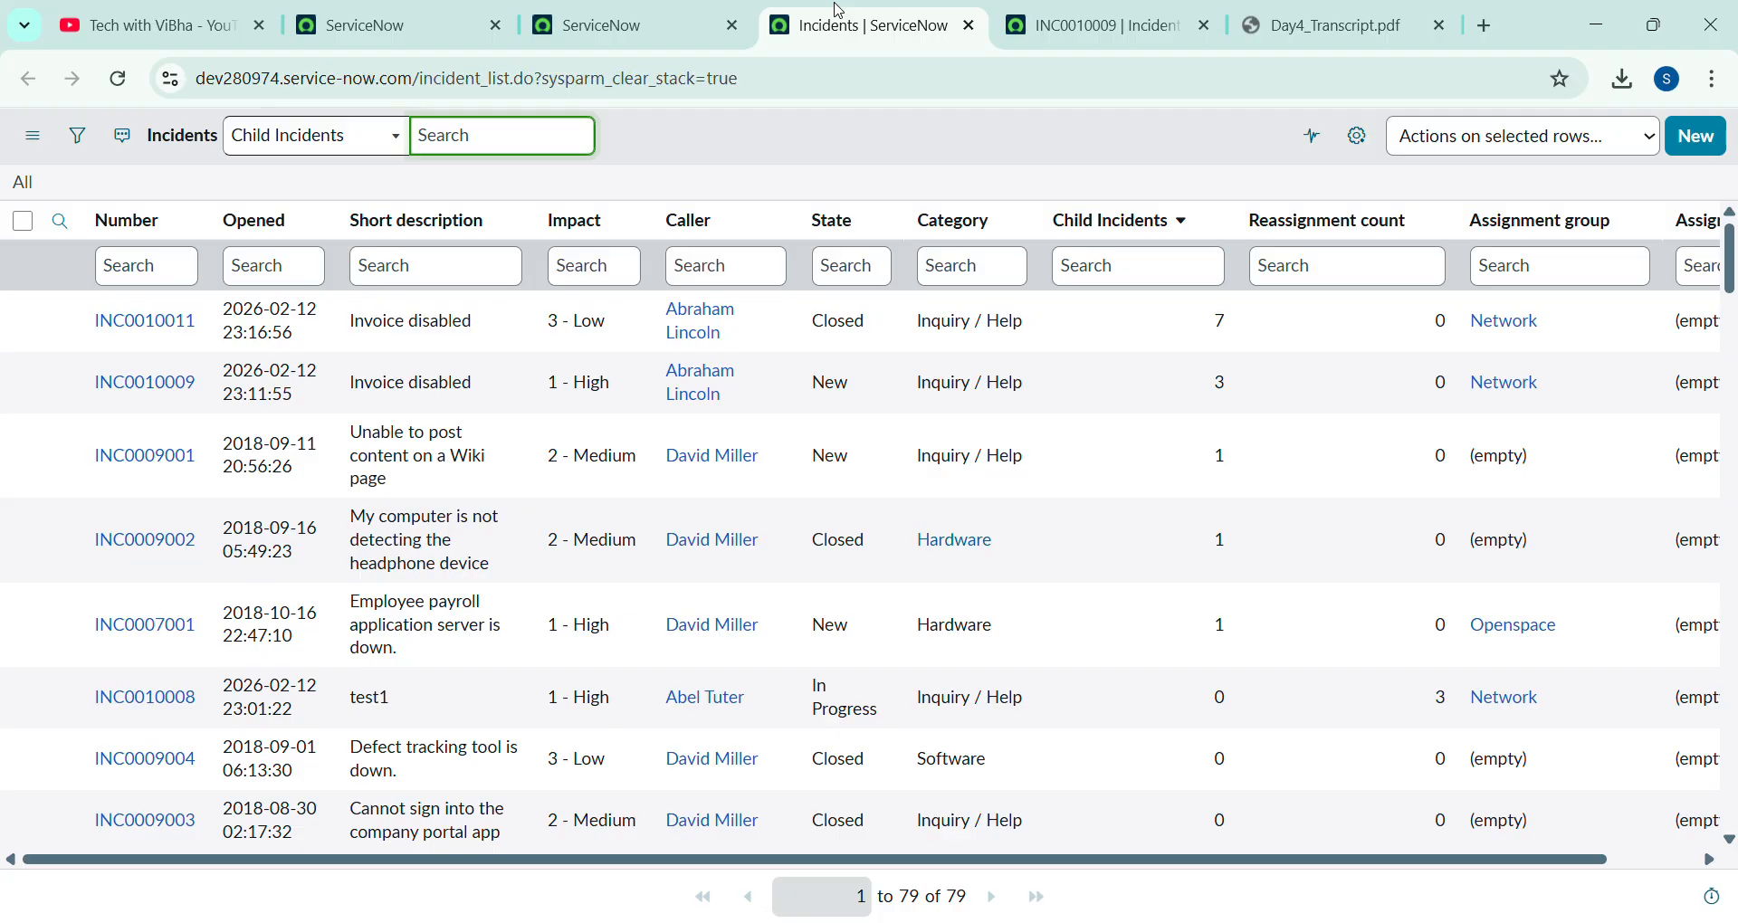
{"action": "left_click", "coordinate": [1053, 30]}
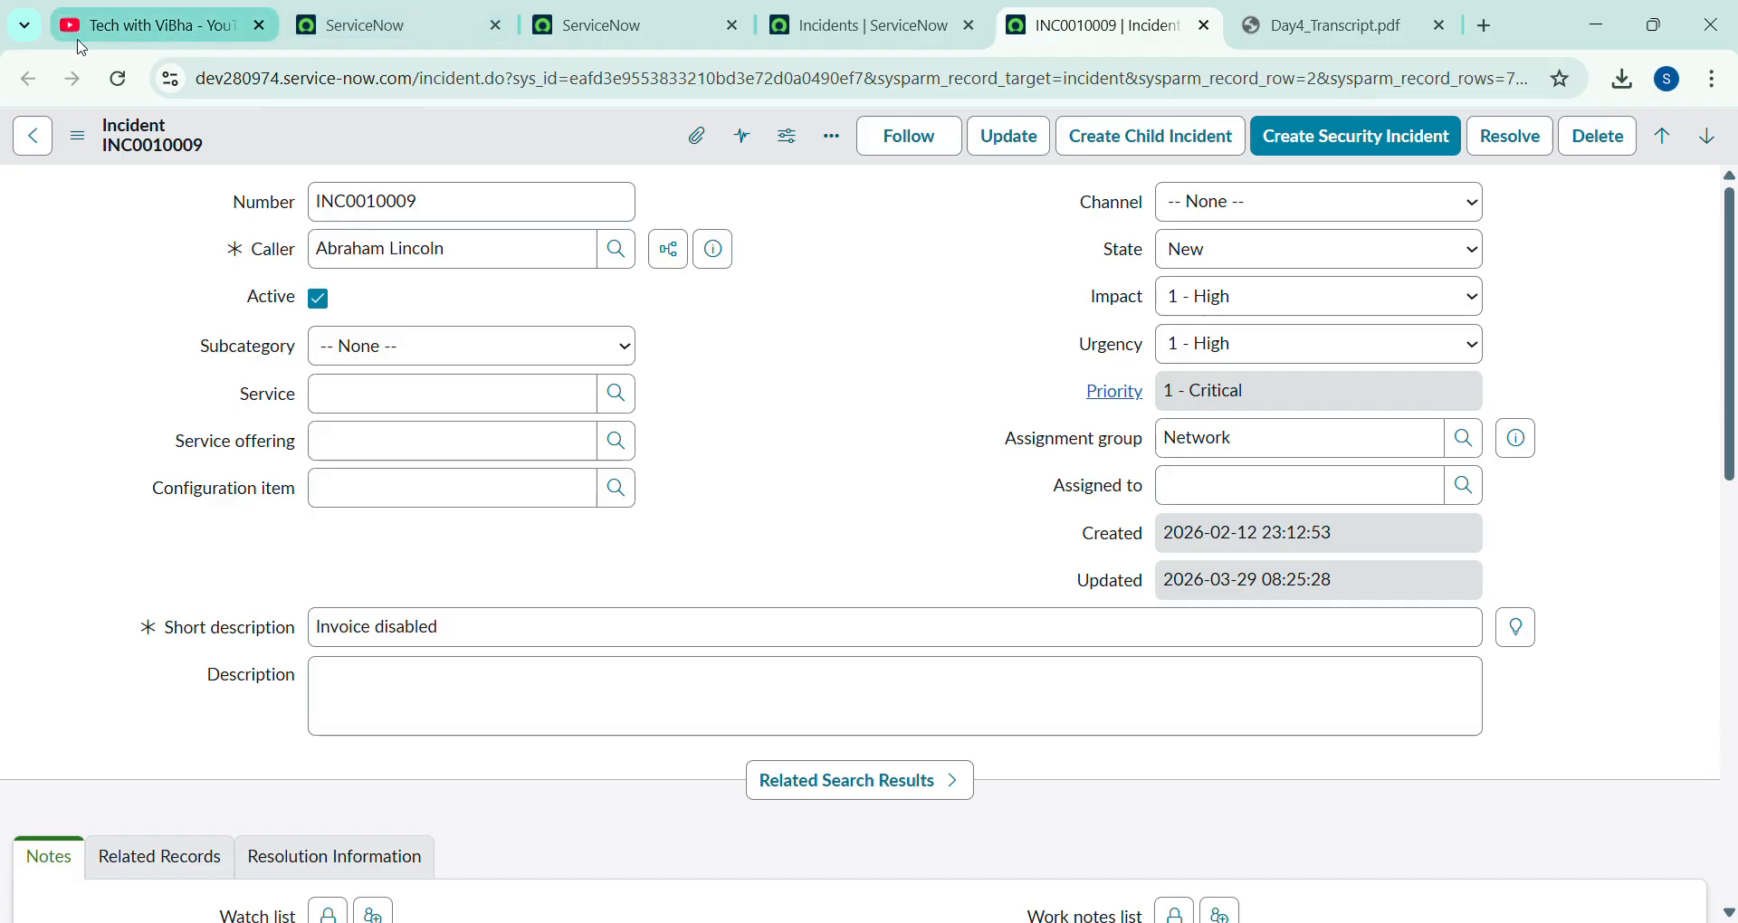
Open the incident form's layout configuration, decline the Form Builder offer, and switch to editing the Incident section in Global
{"action": "left_click", "coordinate": [79, 138]}
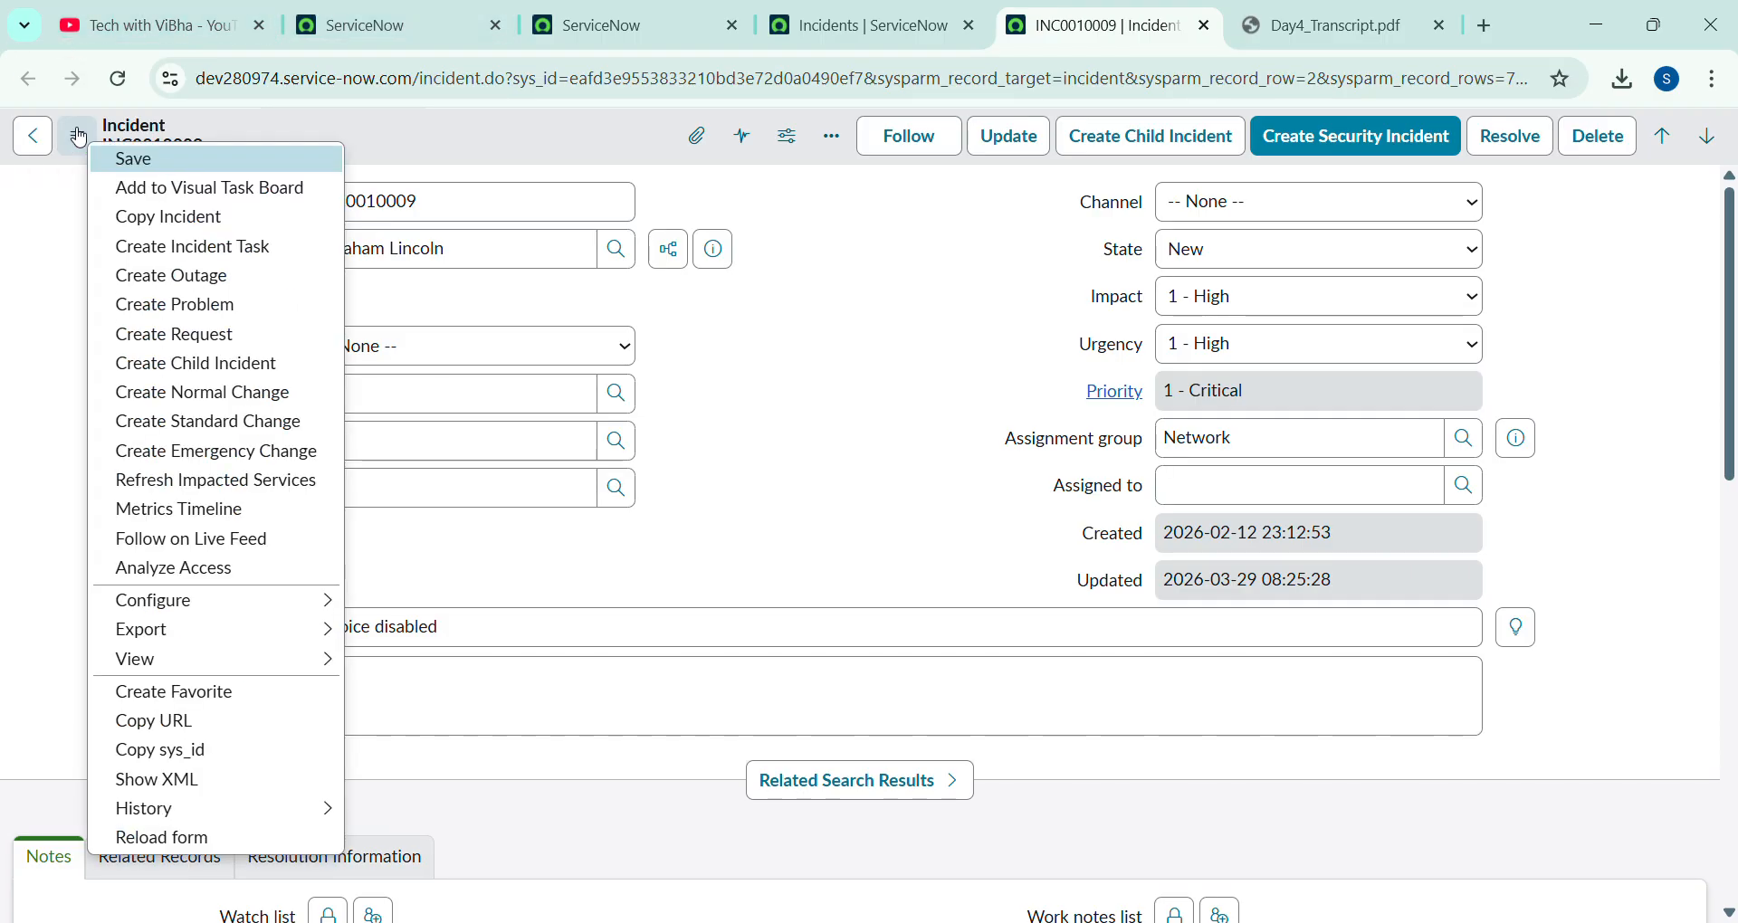
{"action": "mouse_move", "coordinate": [289, 601]}
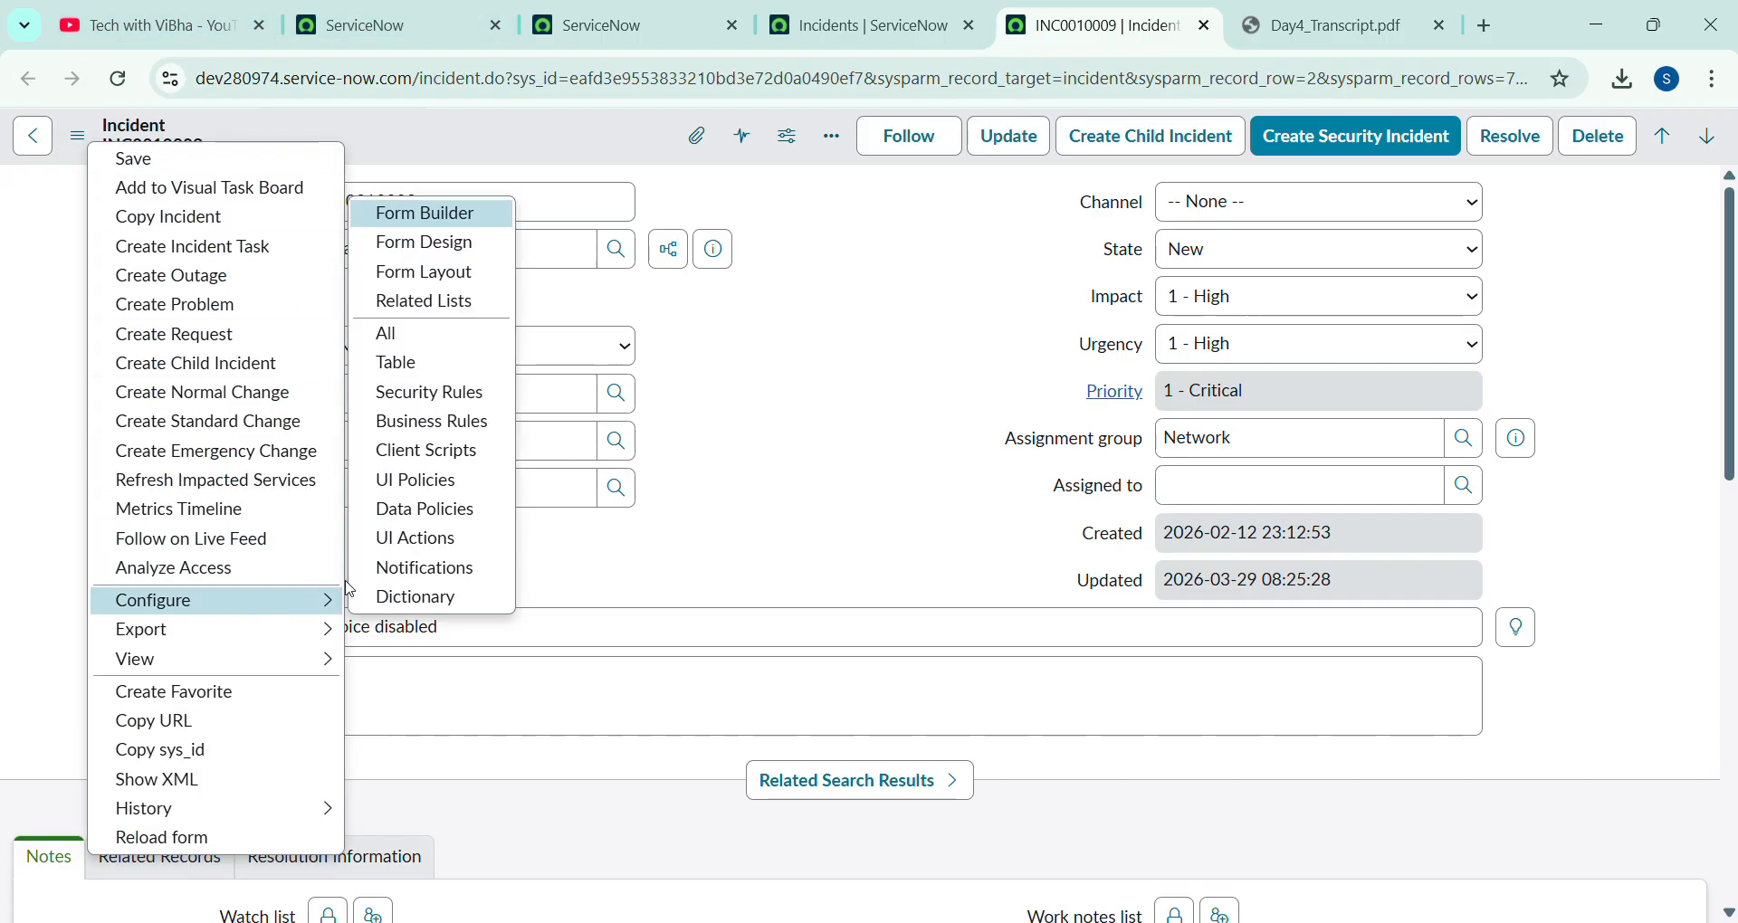
{"action": "left_click", "coordinate": [437, 276]}
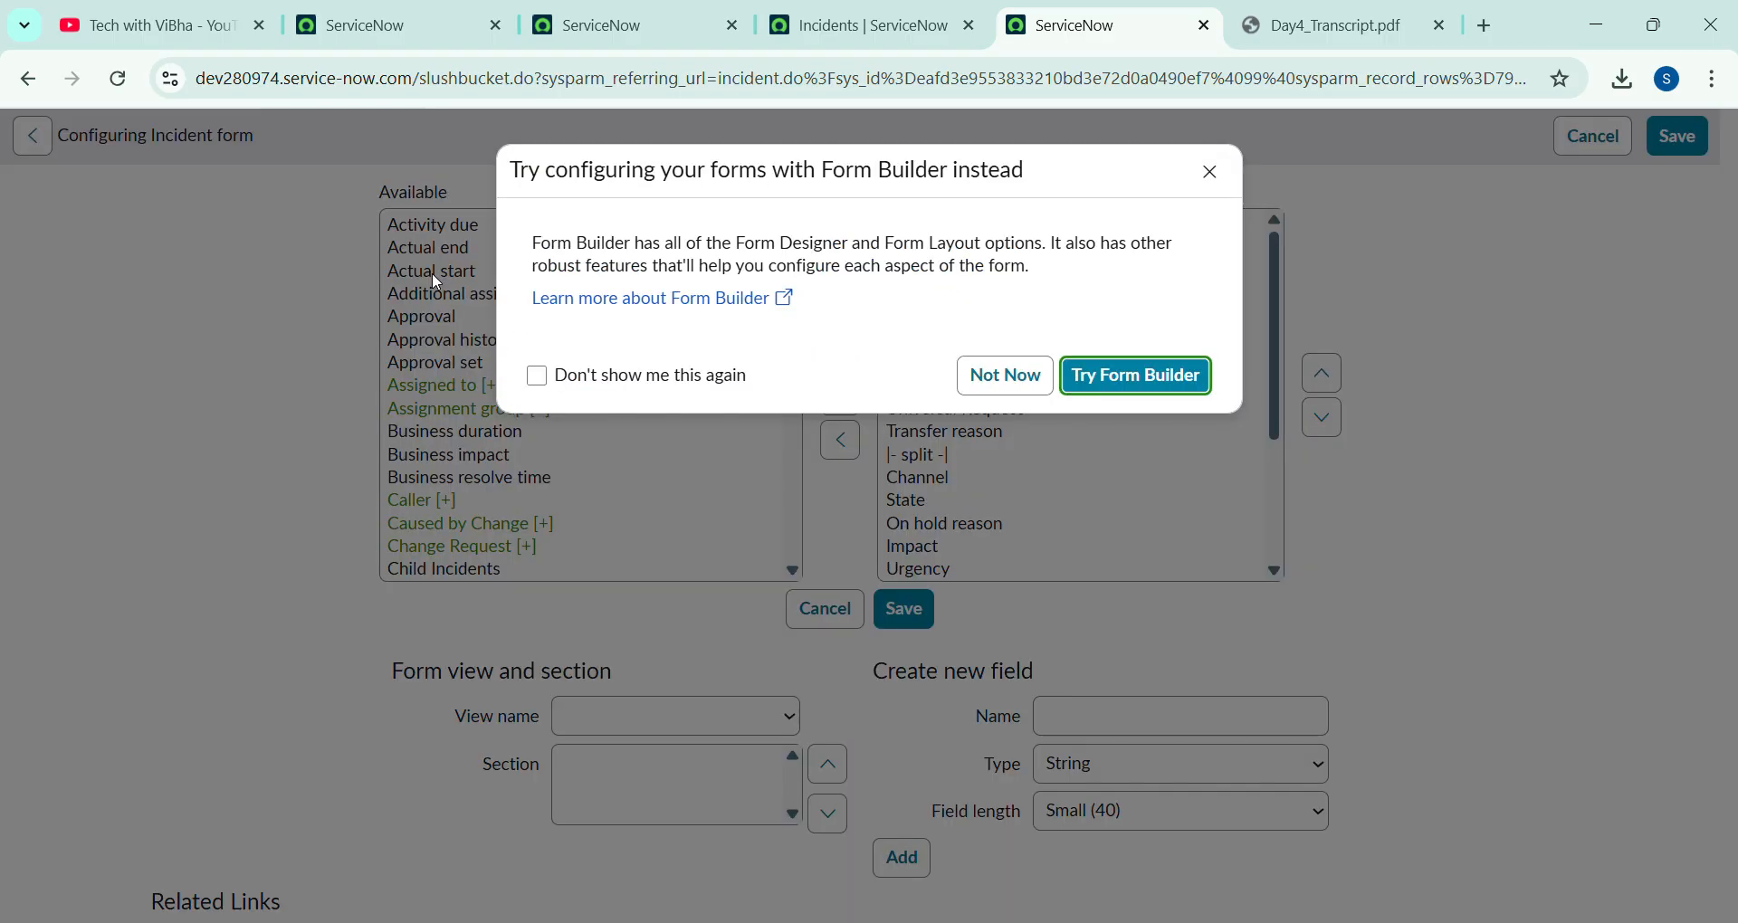
{"action": "left_click", "coordinate": [995, 389]}
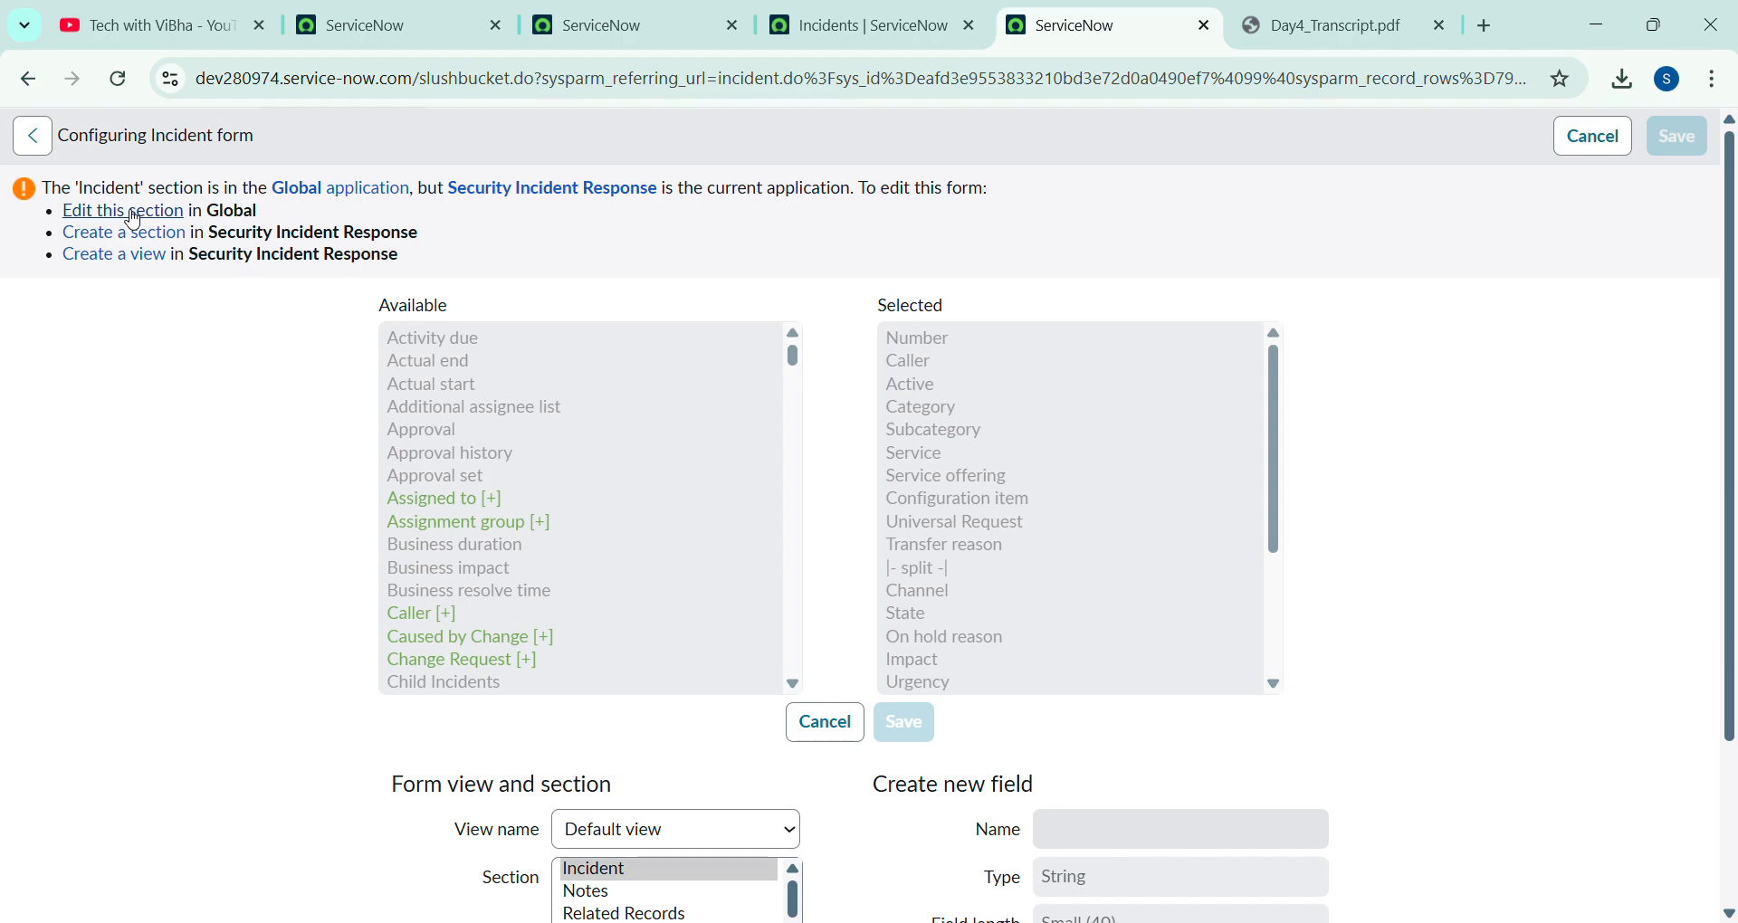
{"action": "left_click", "coordinate": [127, 211]}
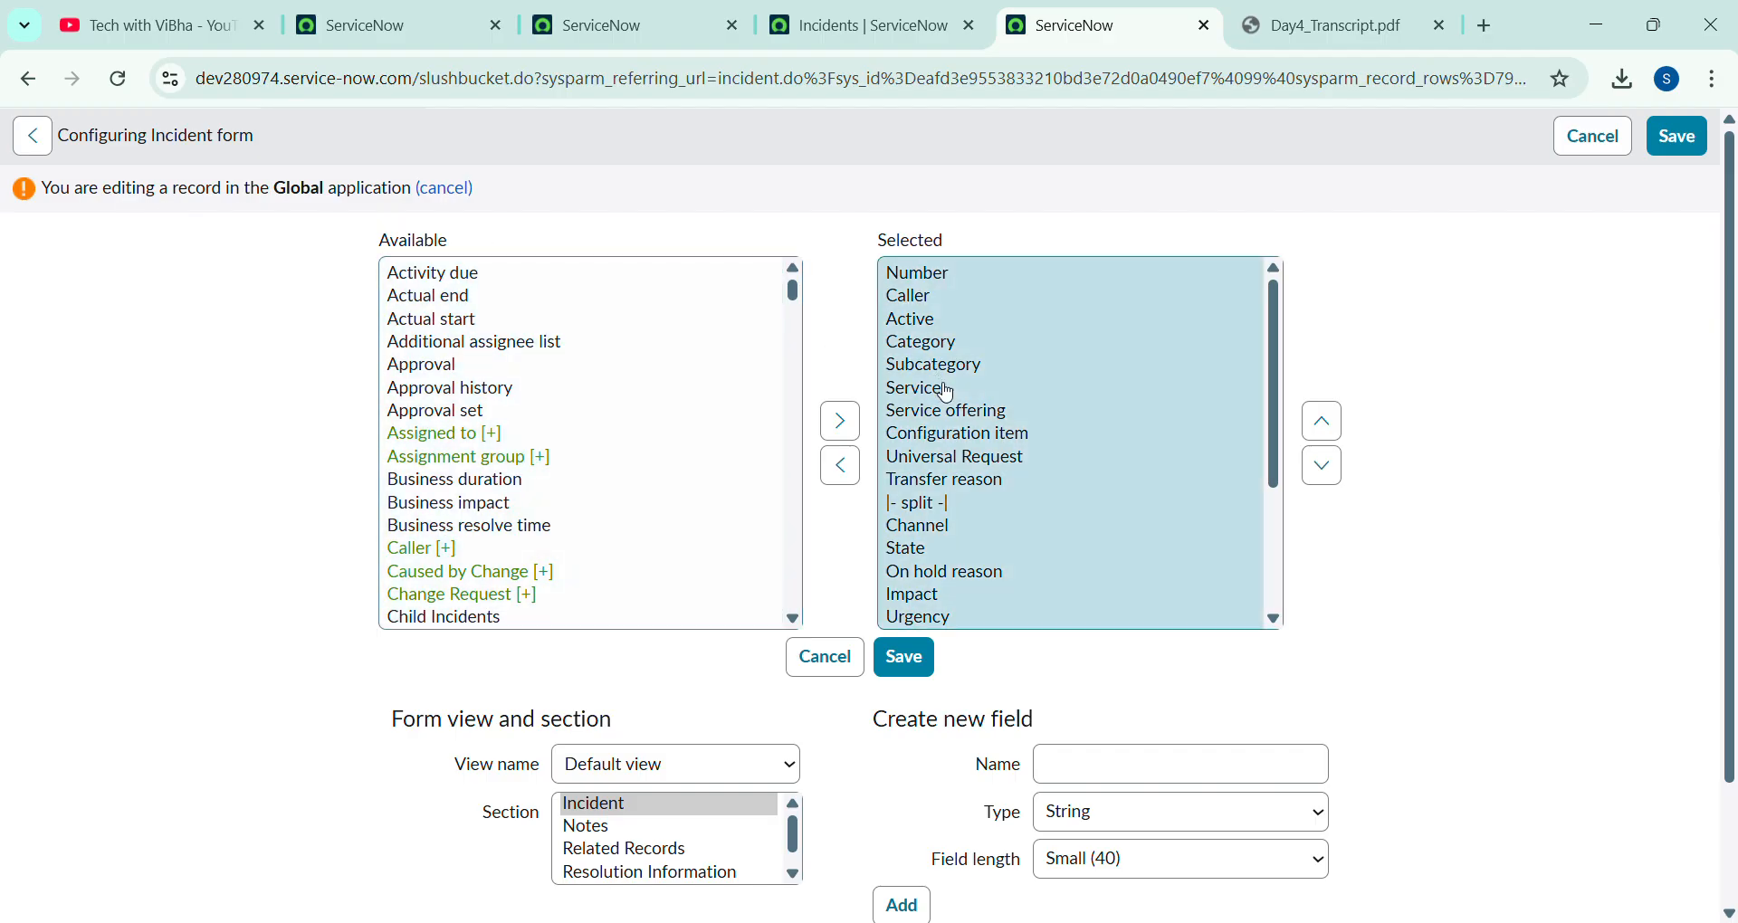
Remove Service offering from the Incident section's selected fields and add Domain and Updated by
{"action": "left_click", "coordinate": [953, 414]}
{"action": "double_click", "coordinate": [953, 414]}
{"action": "scroll", "coordinate": [517, 396], "scroll_direction": "down", "scroll_amount": 3}
{"action": "scroll", "coordinate": [520, 398], "scroll_direction": "down", "scroll_amount": 5}
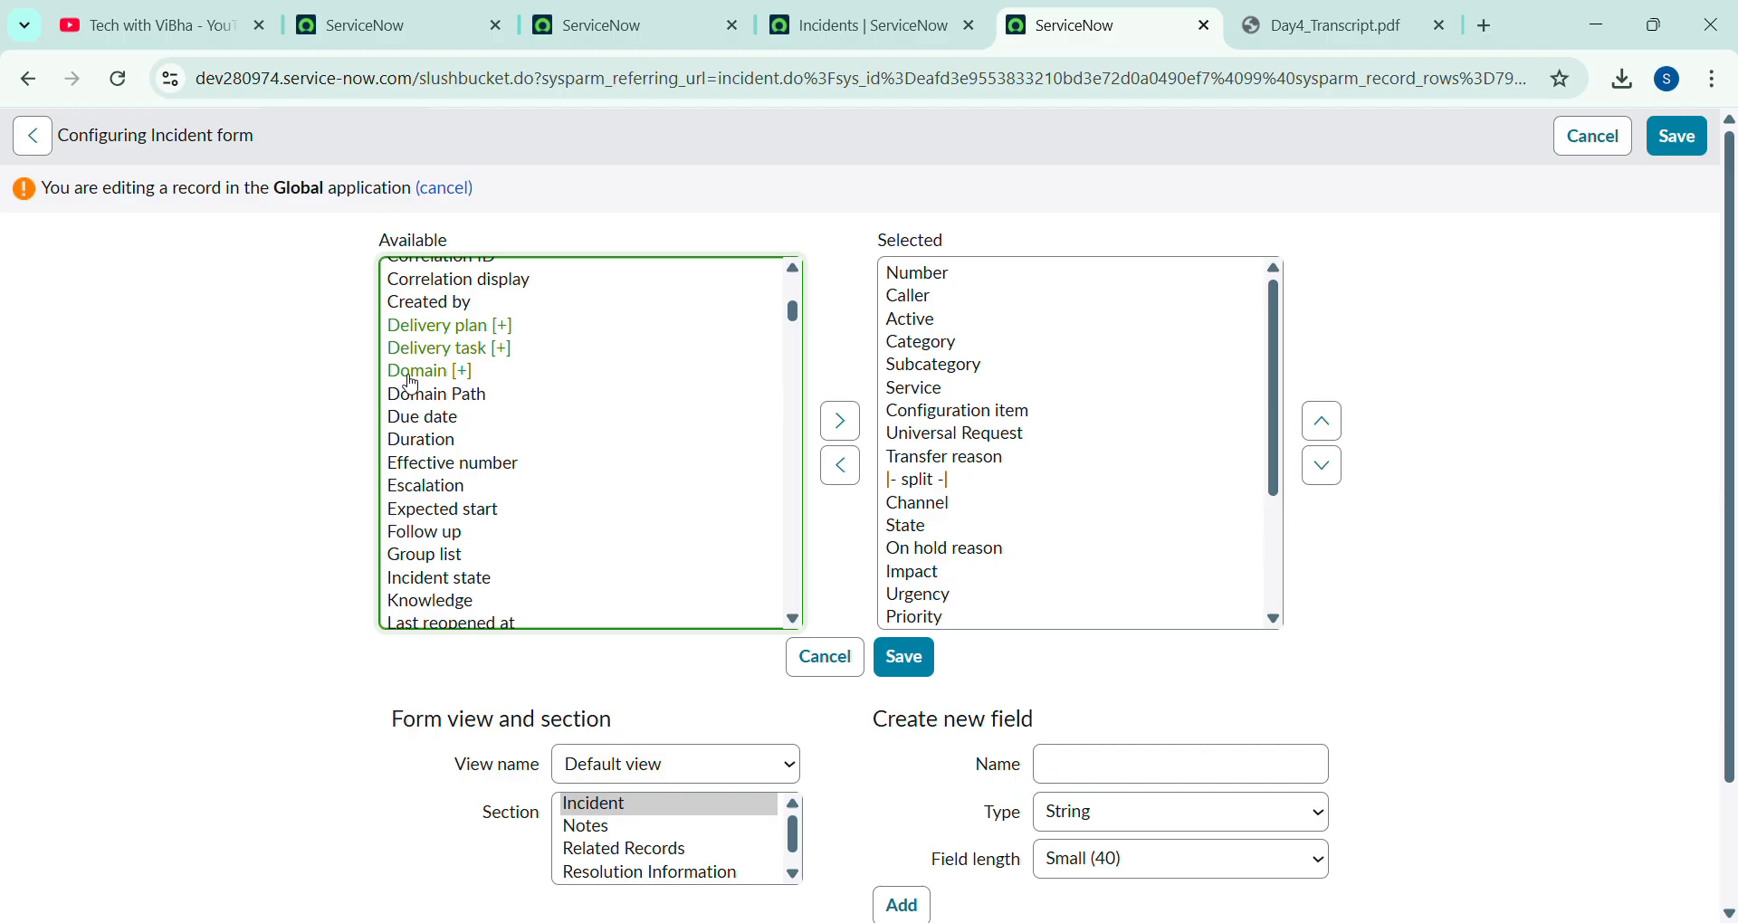
{"action": "double_click", "coordinate": [409, 375]}
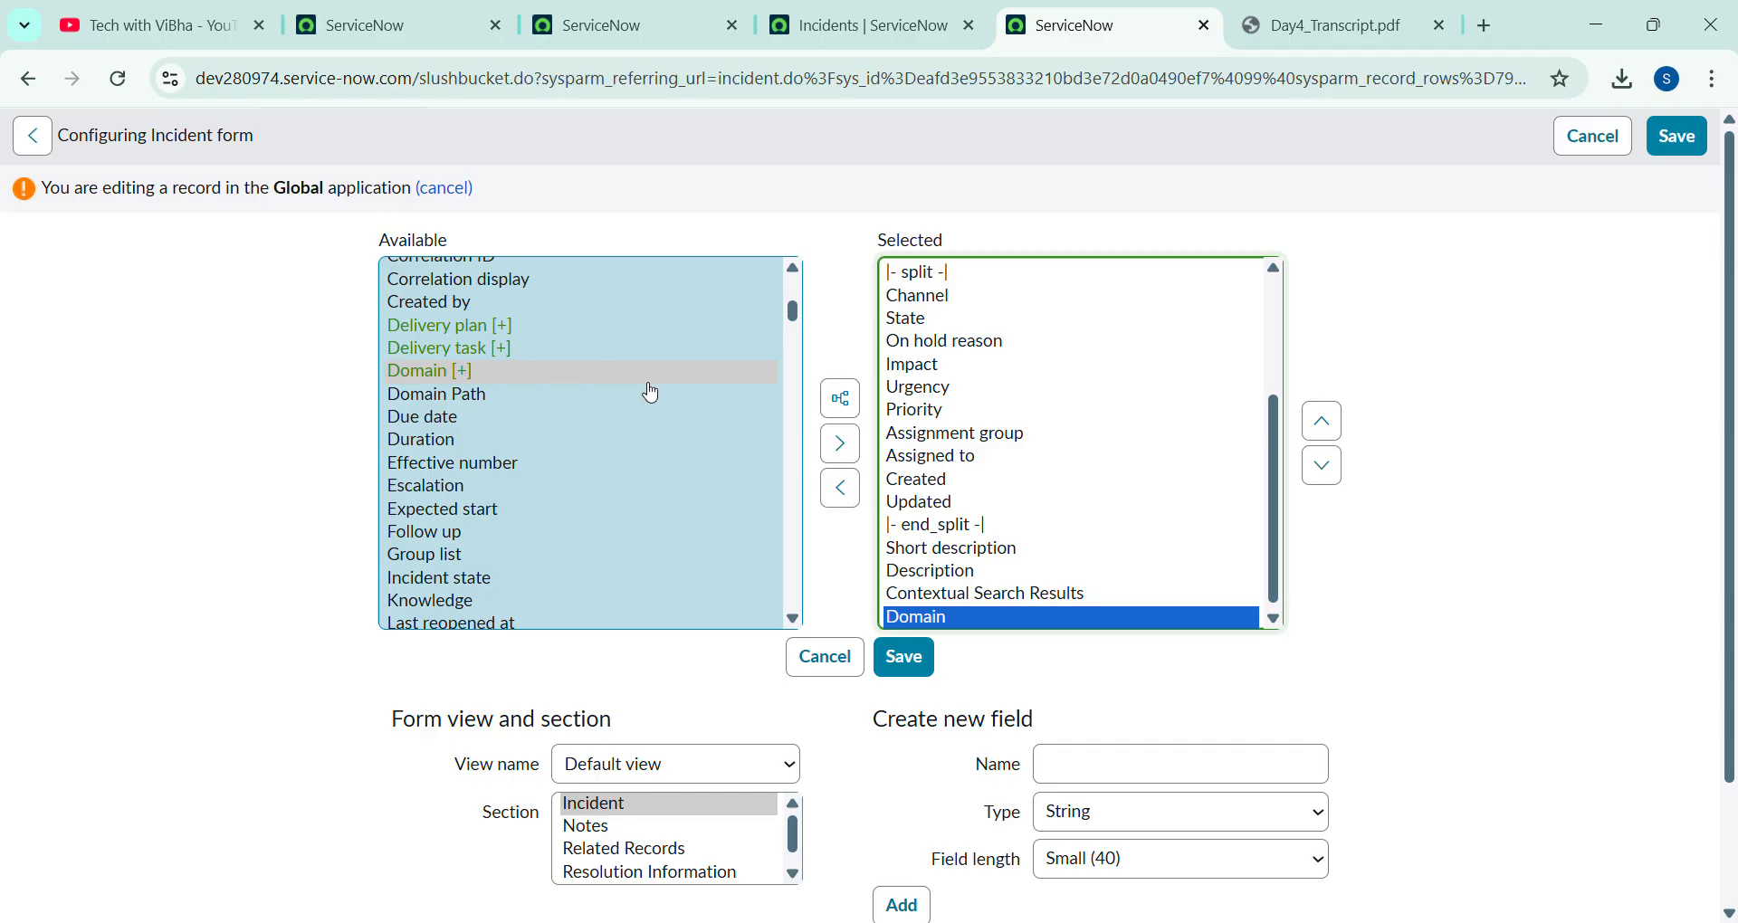
{"action": "scroll", "coordinate": [650, 391], "scroll_direction": "down", "scroll_amount": 8}
{"action": "scroll", "coordinate": [649, 391], "scroll_direction": "down", "scroll_amount": 4}
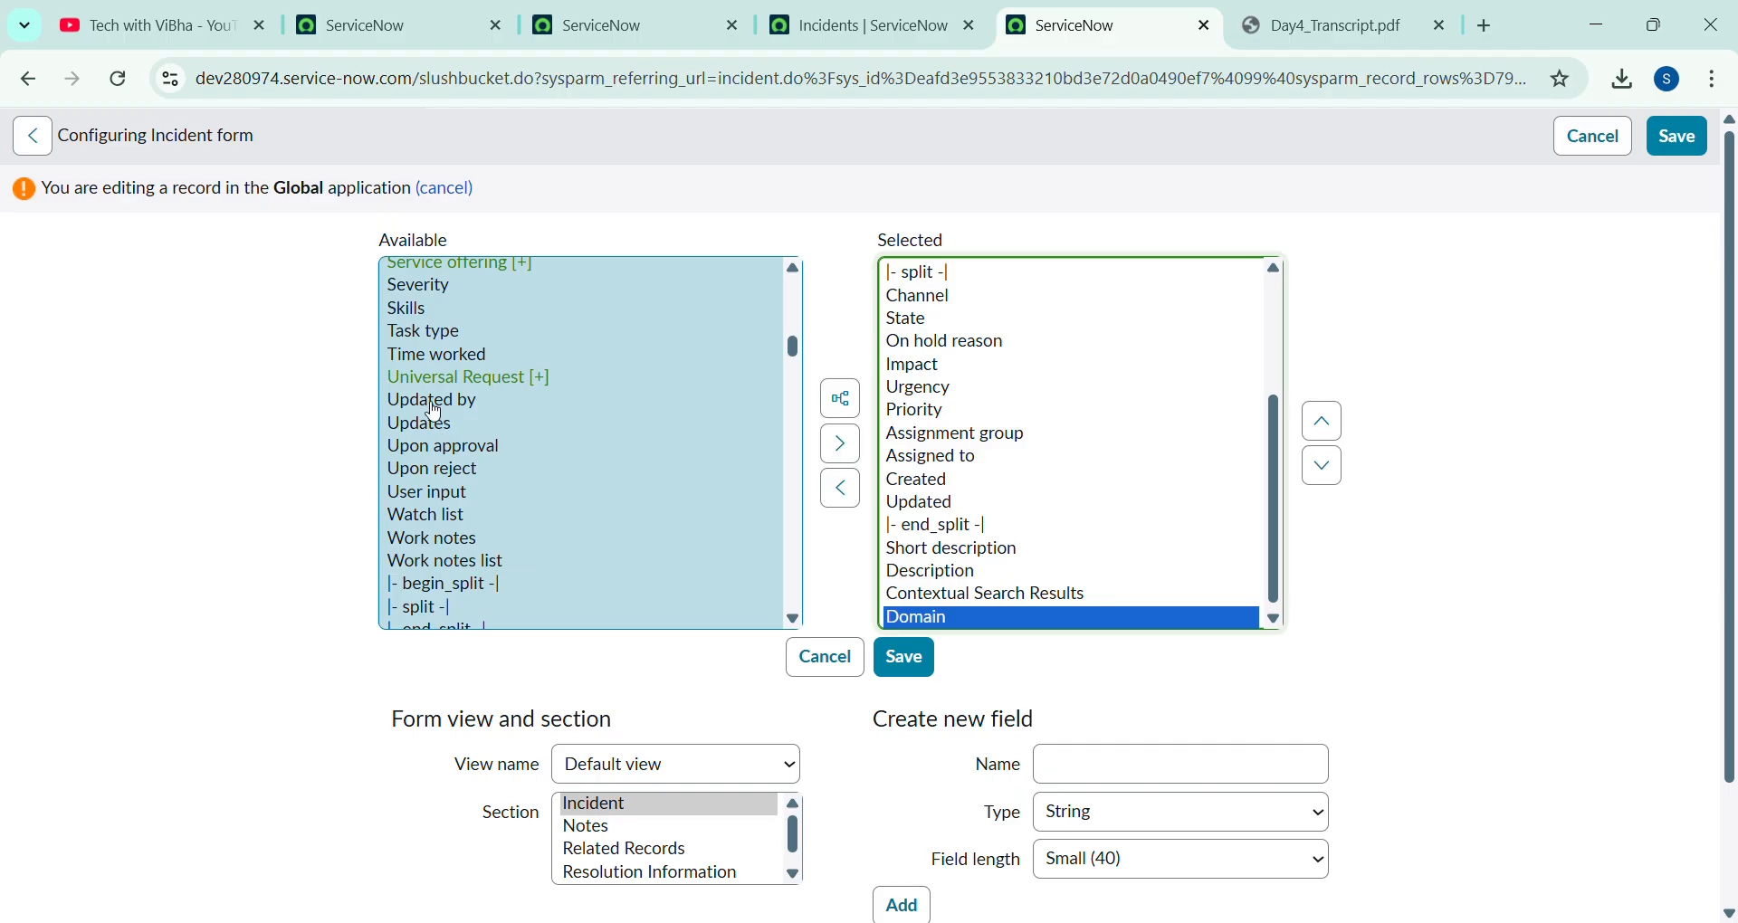
{"action": "double_click", "coordinate": [432, 402]}
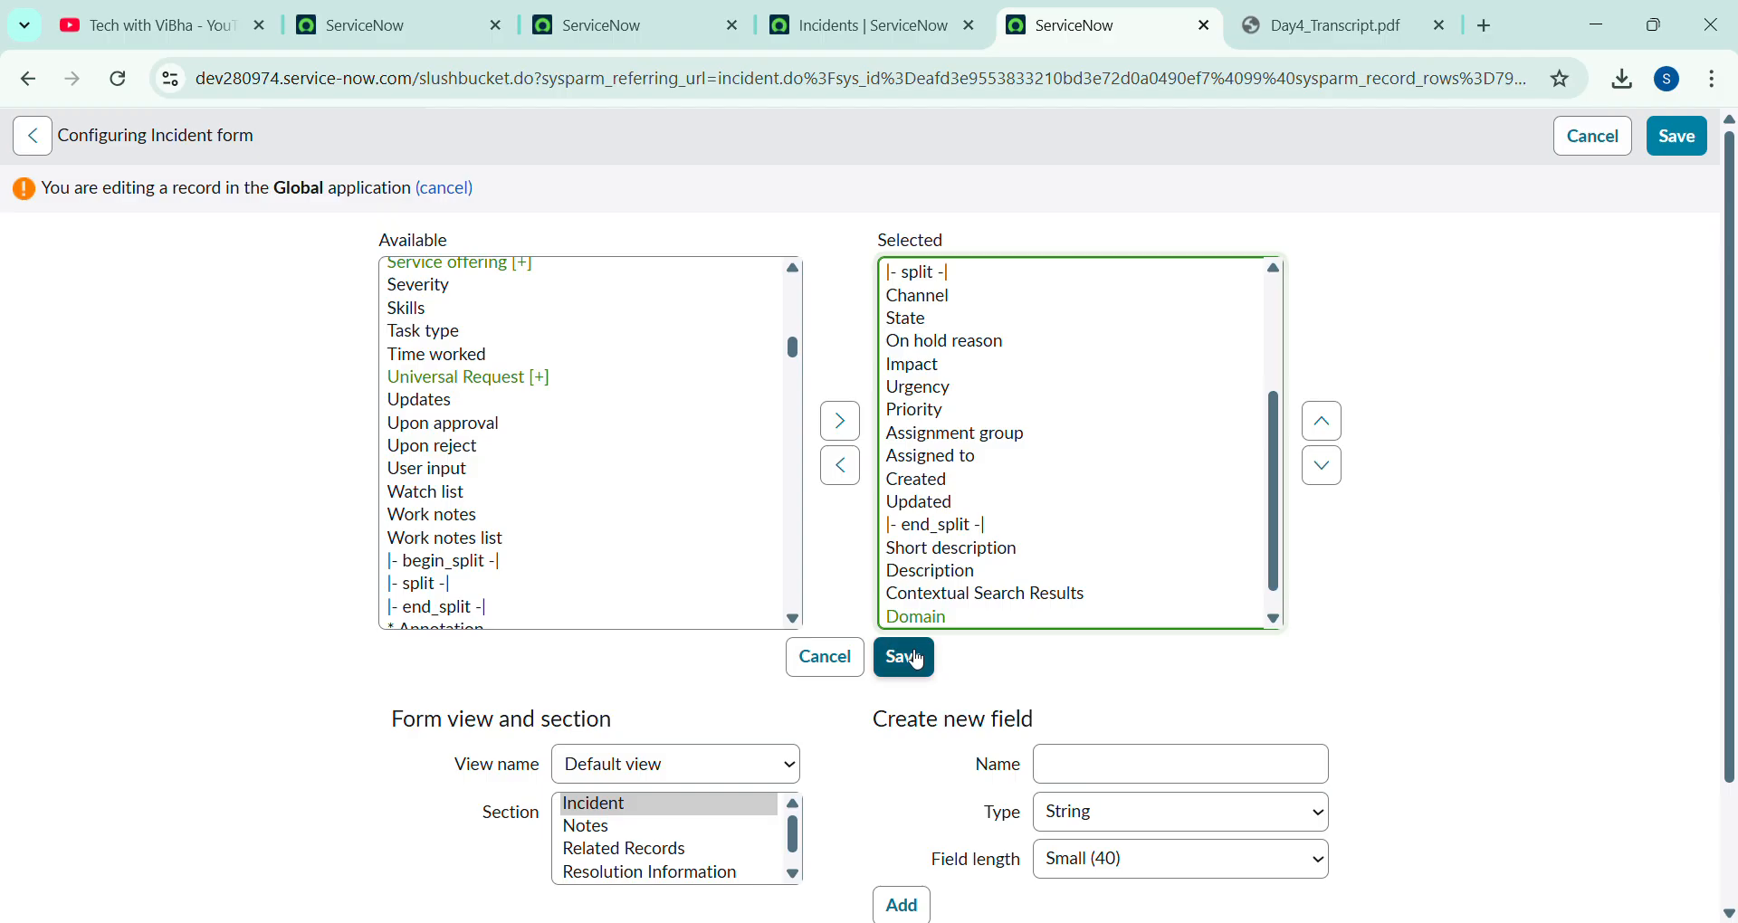
Move Domain and Updated by together to just above the split marker in the selected fields and save the form layout
{"action": "scroll", "coordinate": [1133, 566], "scroll_direction": "down", "scroll_amount": 1}
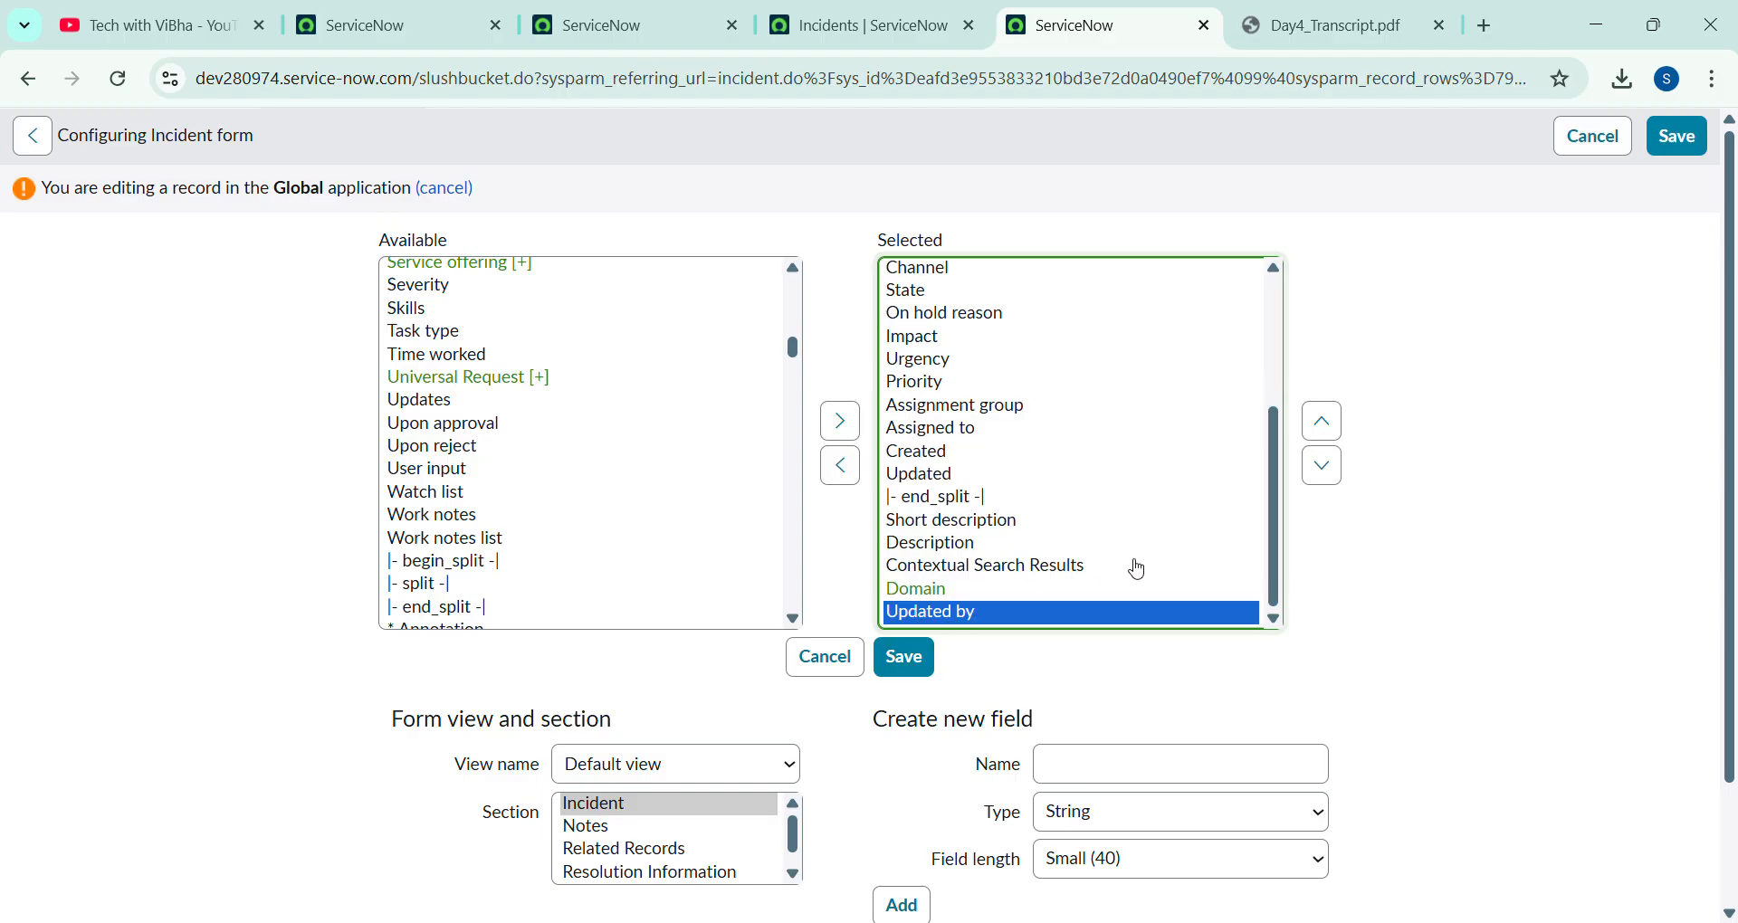
{"action": "left_click", "coordinate": [950, 593], "text": "ctrl"}
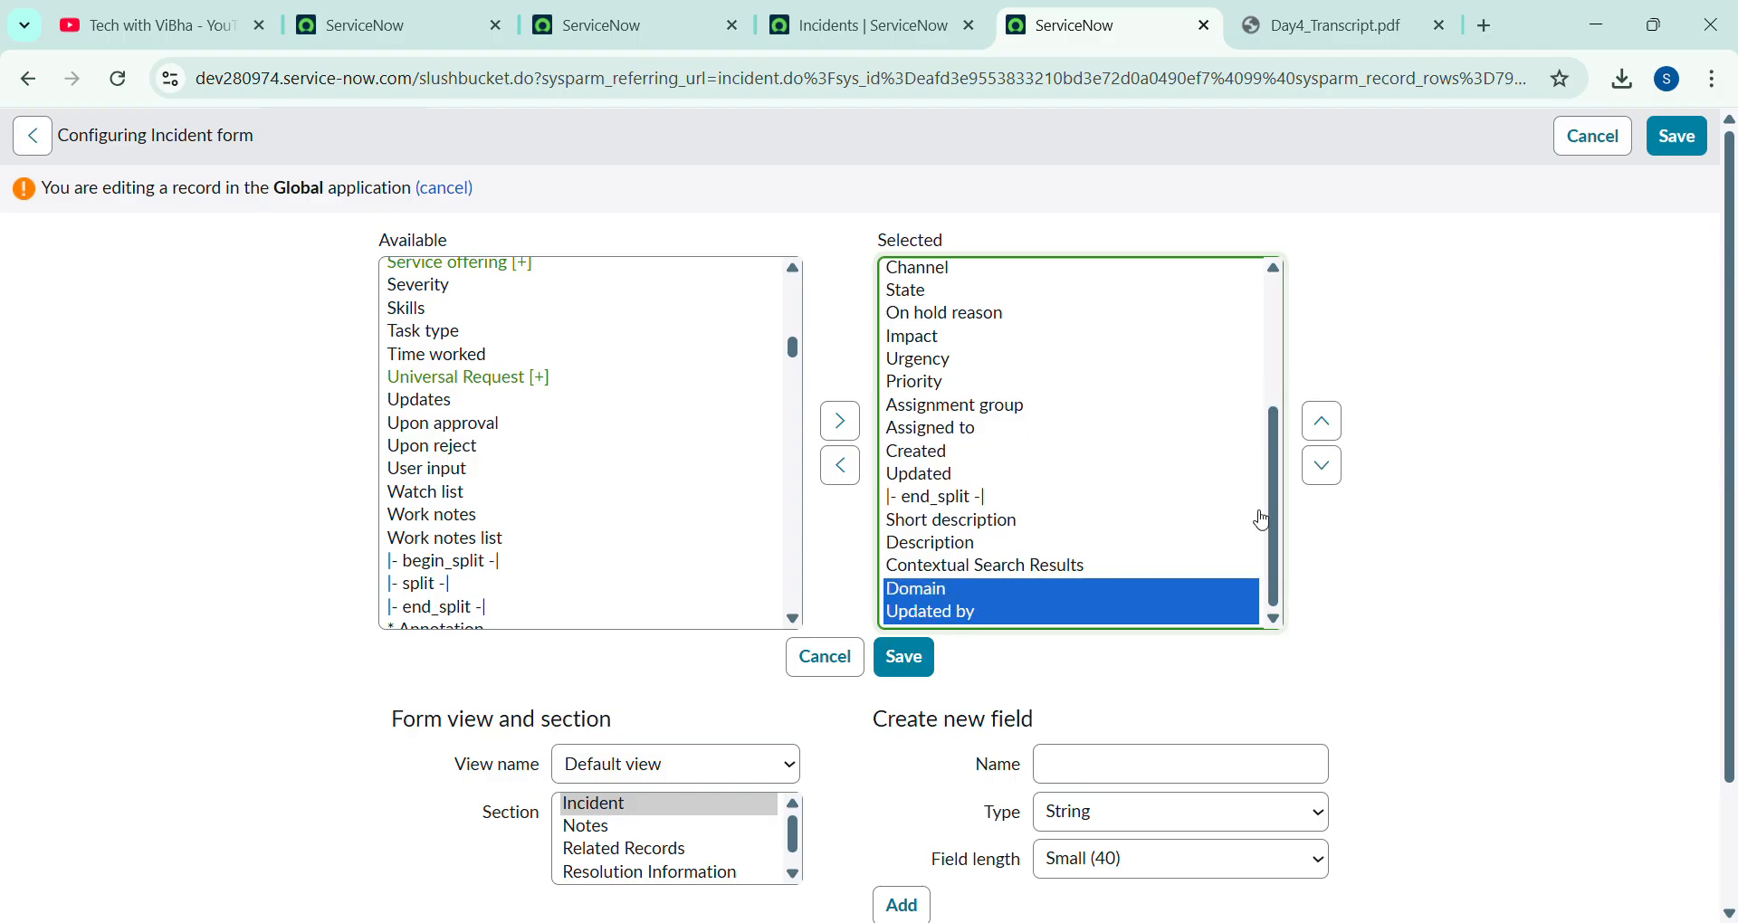
{"action": "left_click", "coordinate": [1319, 423]}
{"action": "left_click", "coordinate": [1320, 424]}
{"action": "left_click", "coordinate": [1320, 423]}
{"action": "left_click", "coordinate": [1319, 424]}
{"action": "left_click", "coordinate": [1320, 424]}
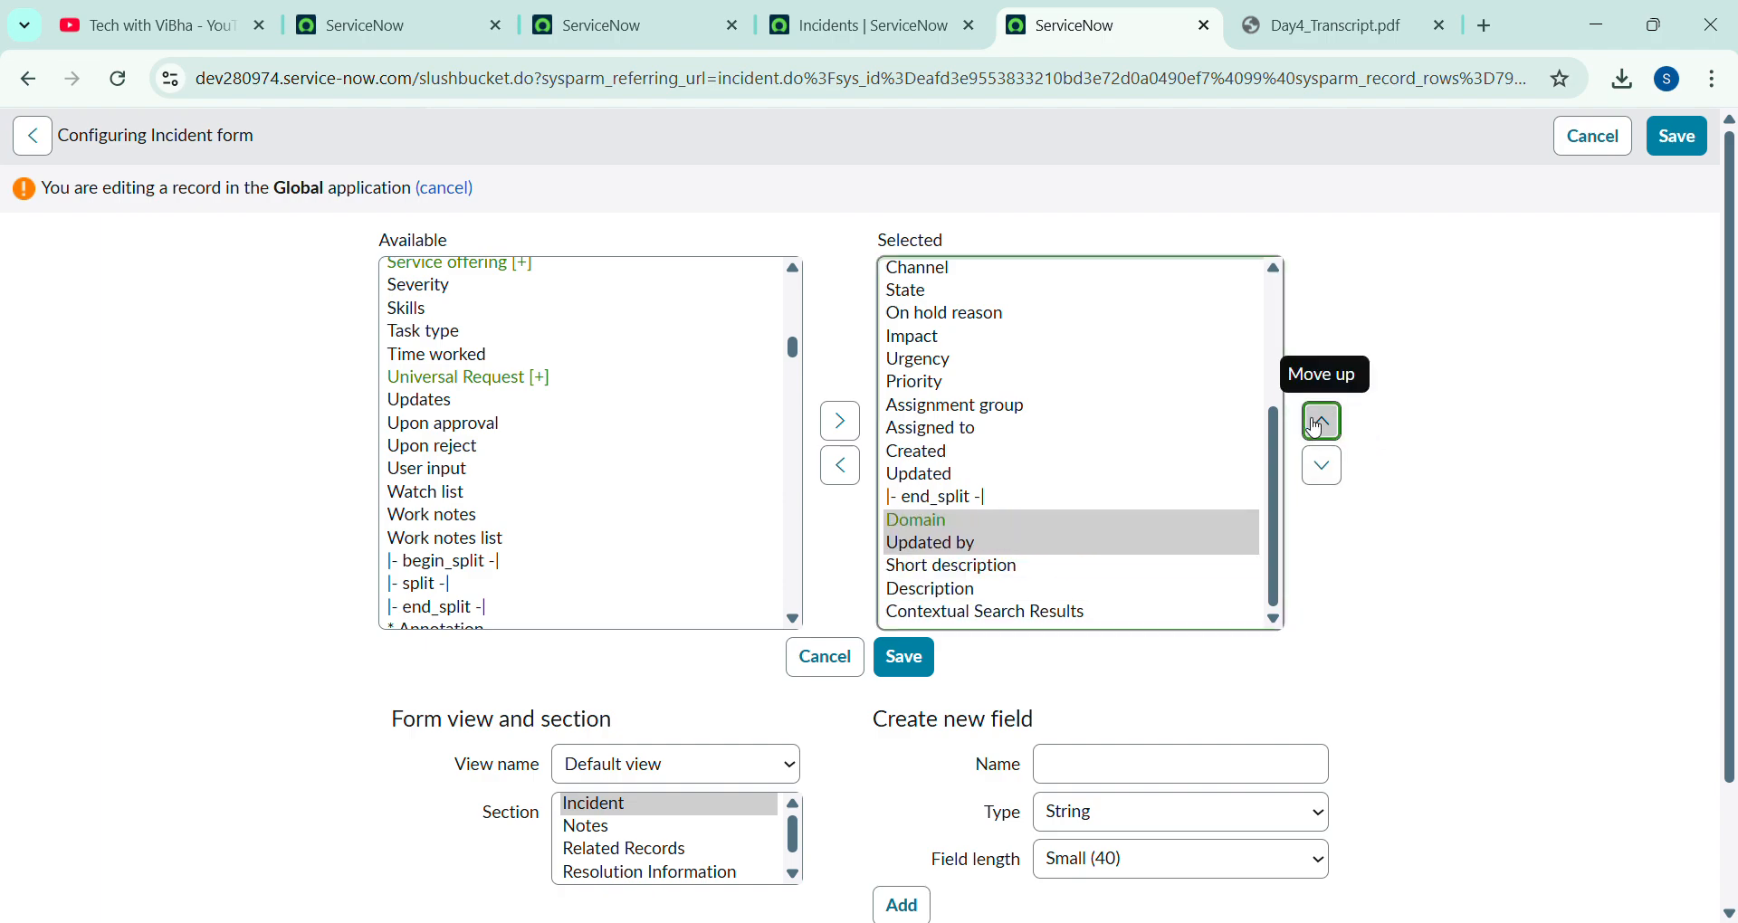
{"action": "left_click", "coordinate": [1320, 423]}
{"action": "left_click", "coordinate": [1320, 424]}
{"action": "left_click", "coordinate": [1320, 424]}
{"action": "left_click", "coordinate": [1319, 423]}
{"action": "left_click", "coordinate": [1320, 423]}
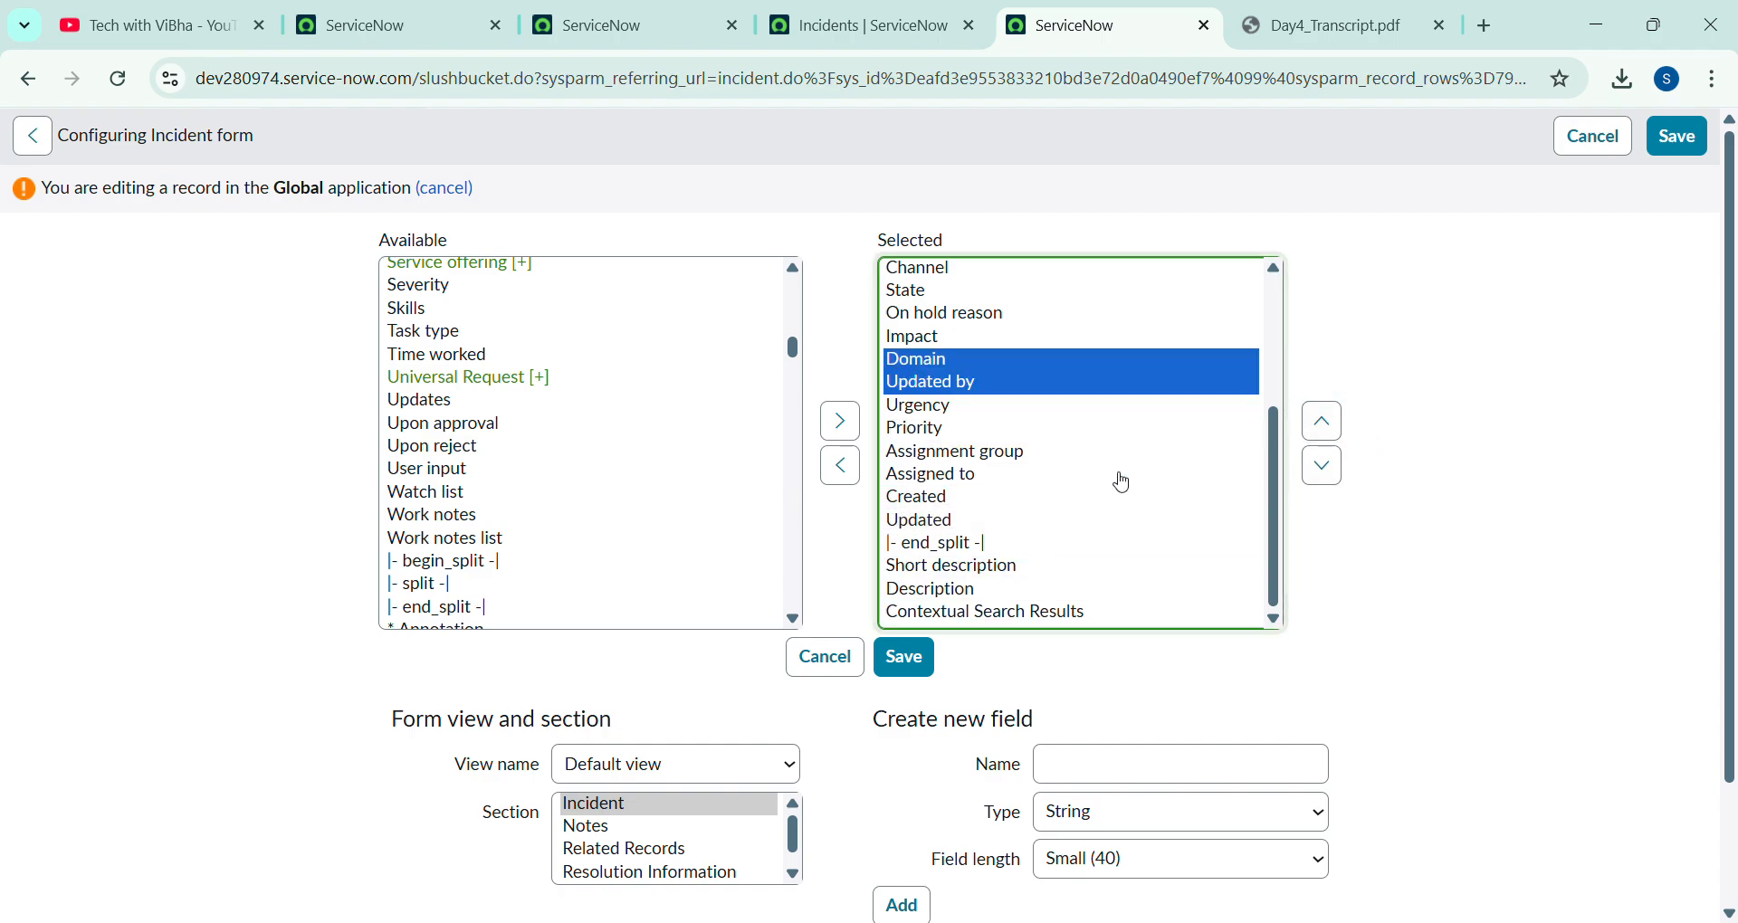
{"action": "scroll", "coordinate": [1116, 477], "scroll_direction": "up", "scroll_amount": 3}
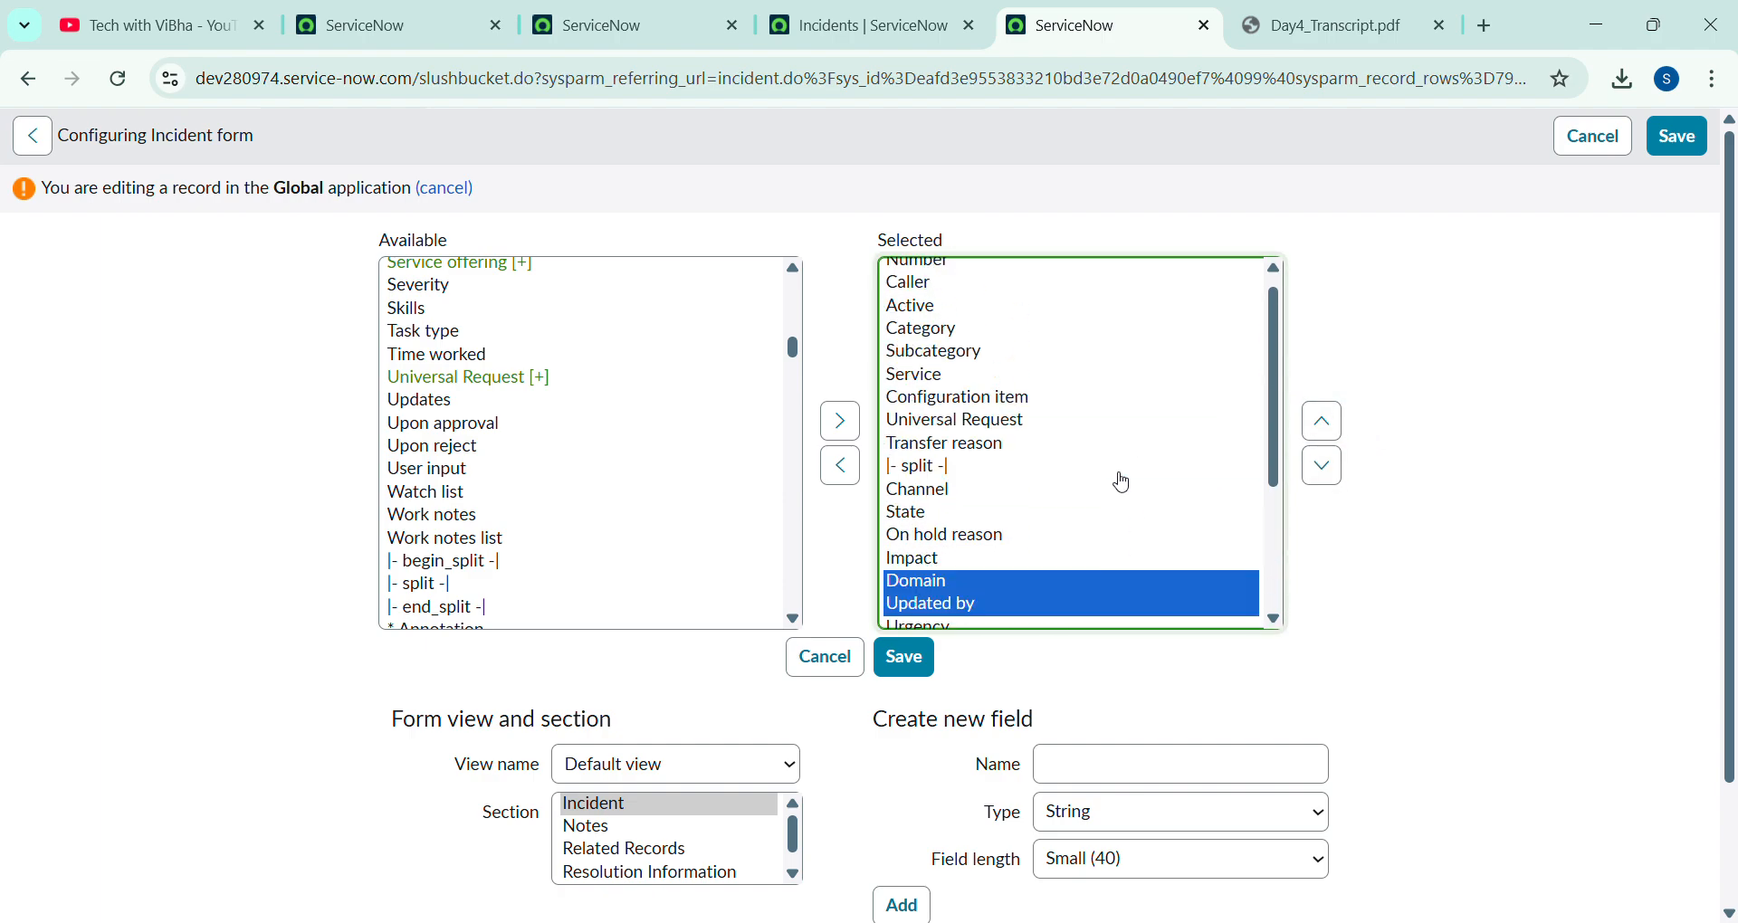
{"action": "left_click", "coordinate": [1320, 423]}
{"action": "left_click", "coordinate": [1319, 424]}
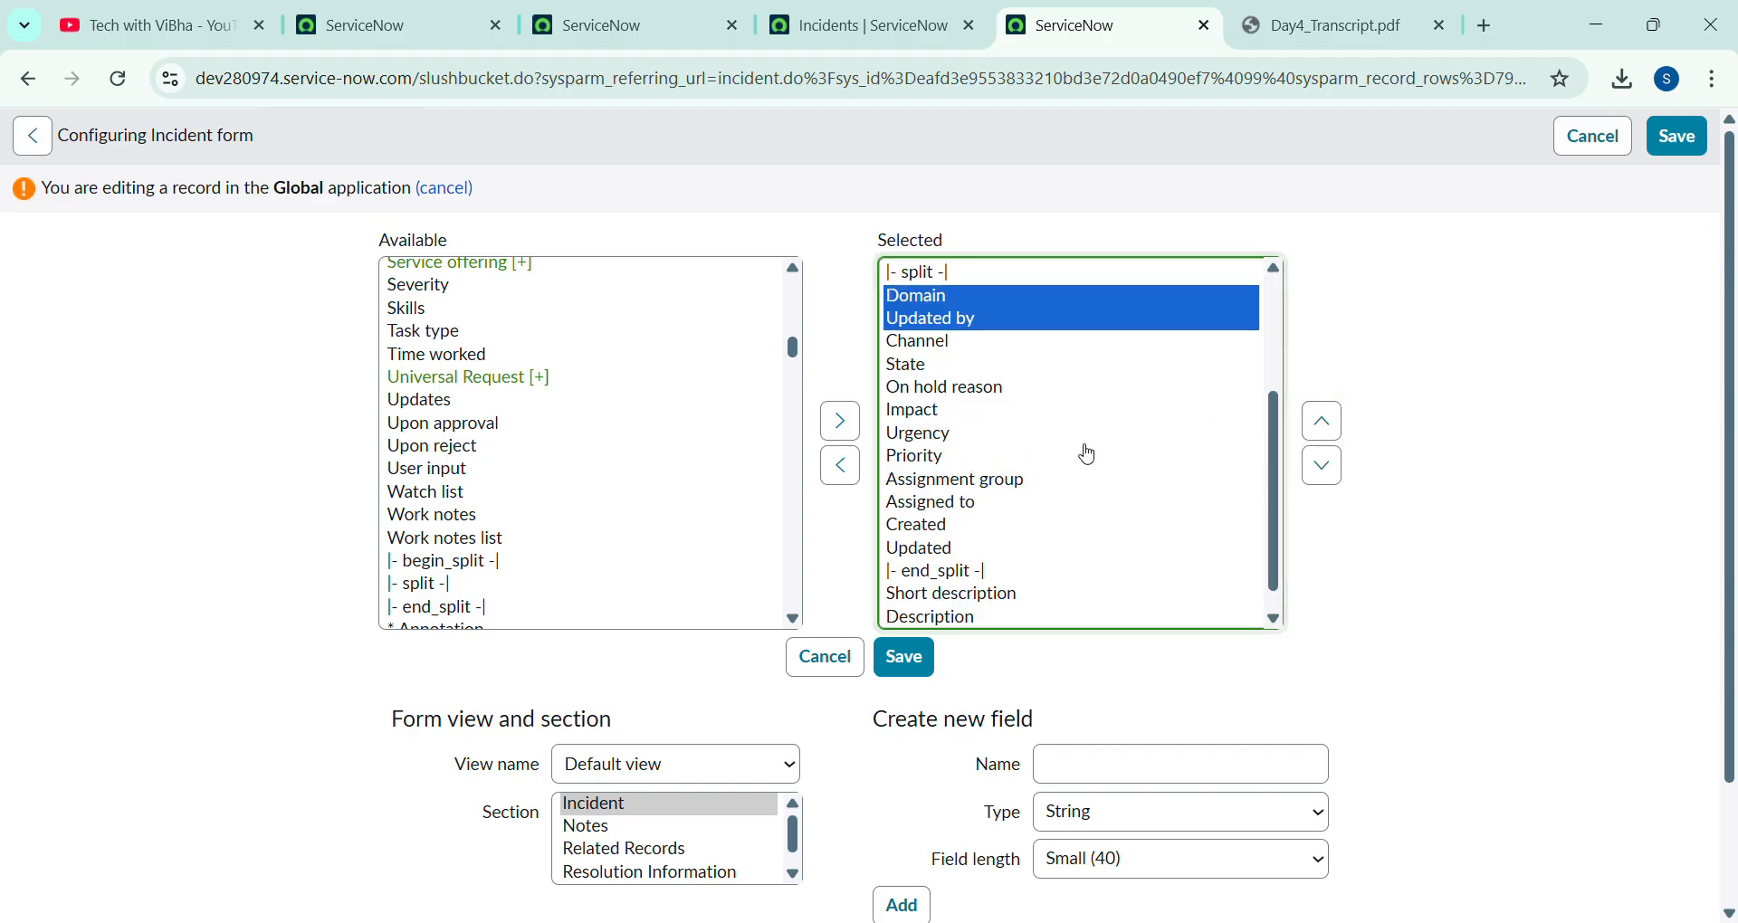
{"action": "scroll", "coordinate": [1082, 450], "scroll_direction": "up", "scroll_amount": 3}
{"action": "left_click", "coordinate": [1321, 422]}
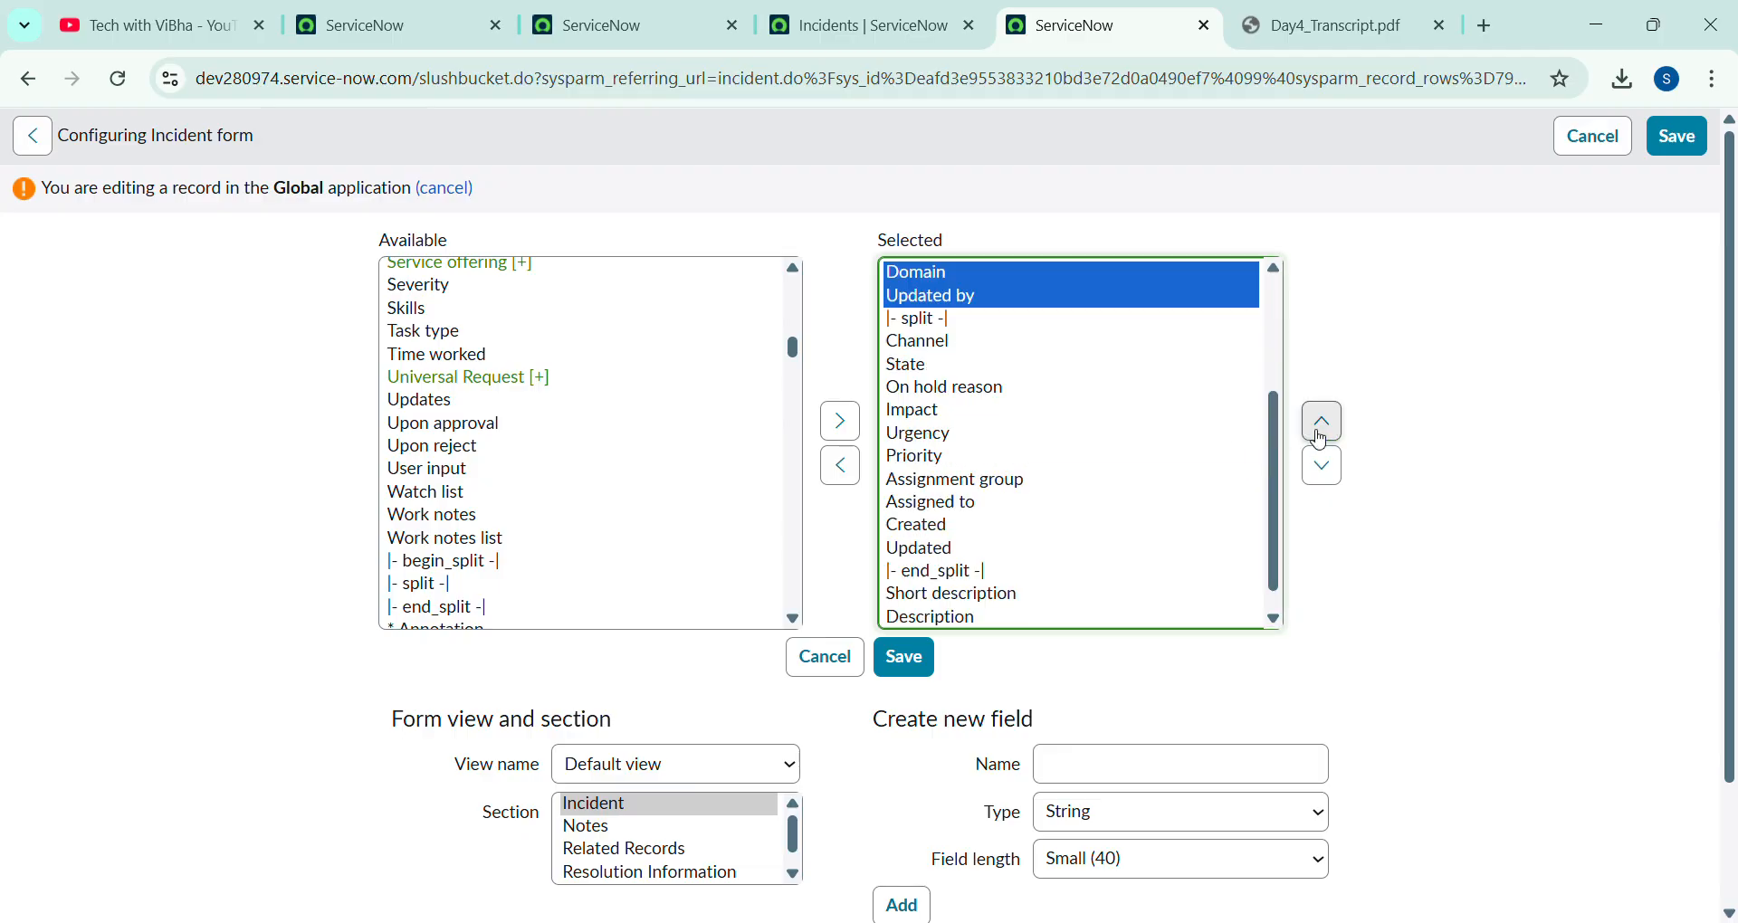
{"action": "left_click", "coordinate": [892, 672]}
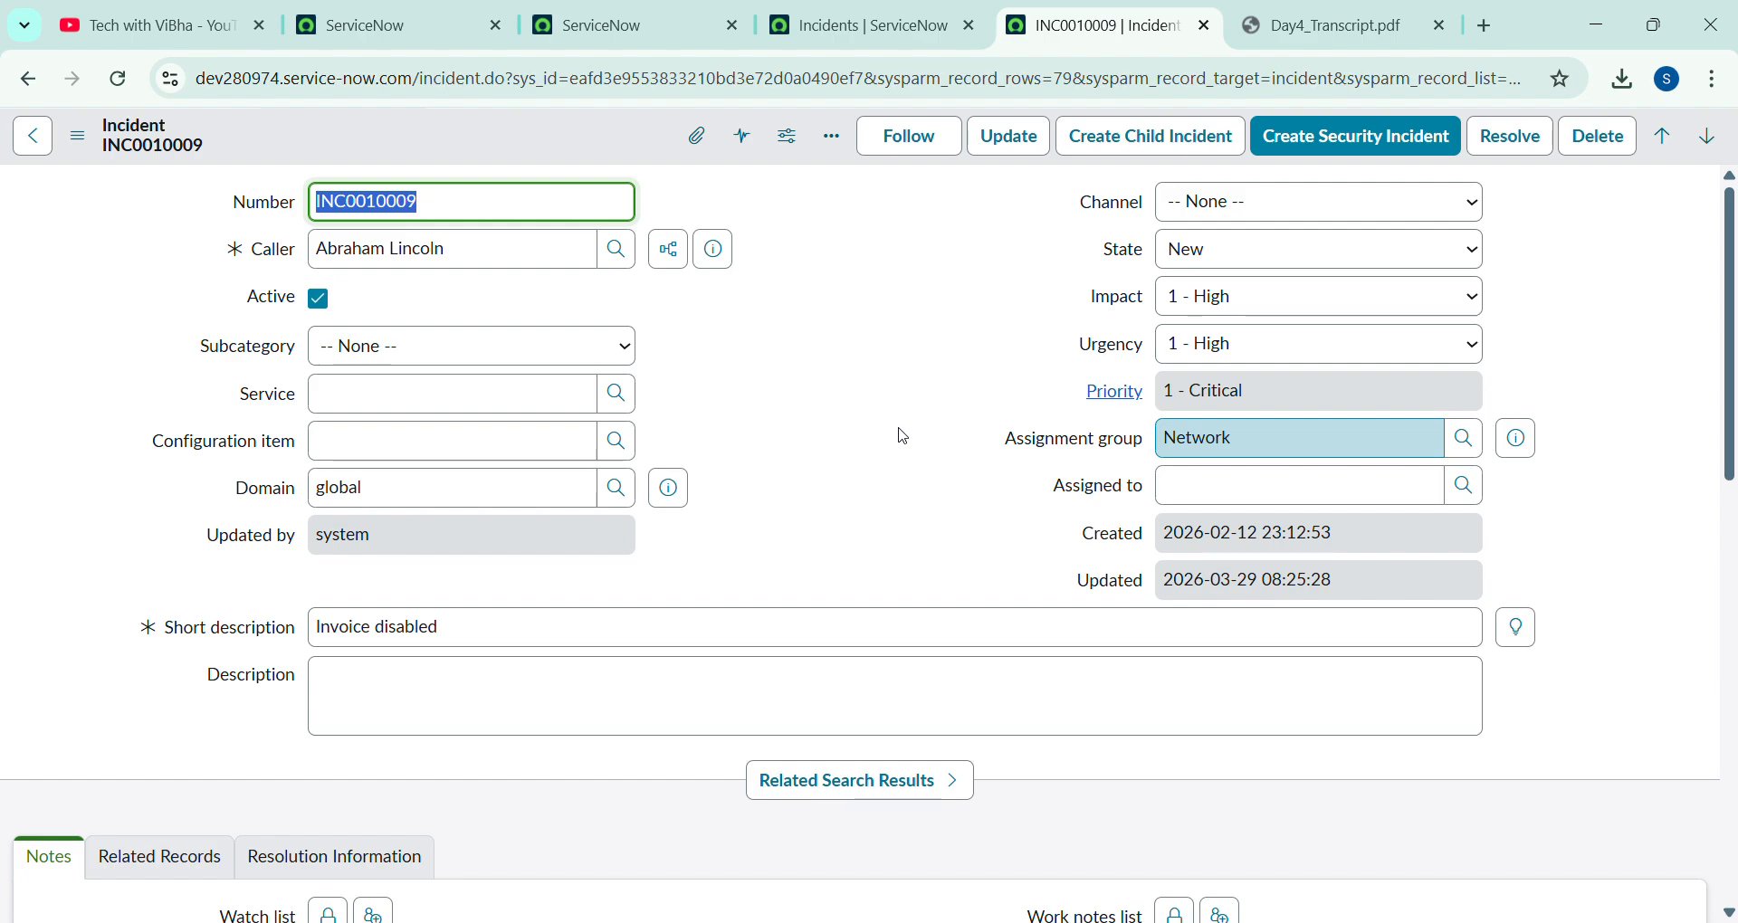
Review the personalizable fields of incident INC0010009 and read the Form Designer section in Day4_Transcript.pdf
{"action": "left_click", "coordinate": [788, 137]}
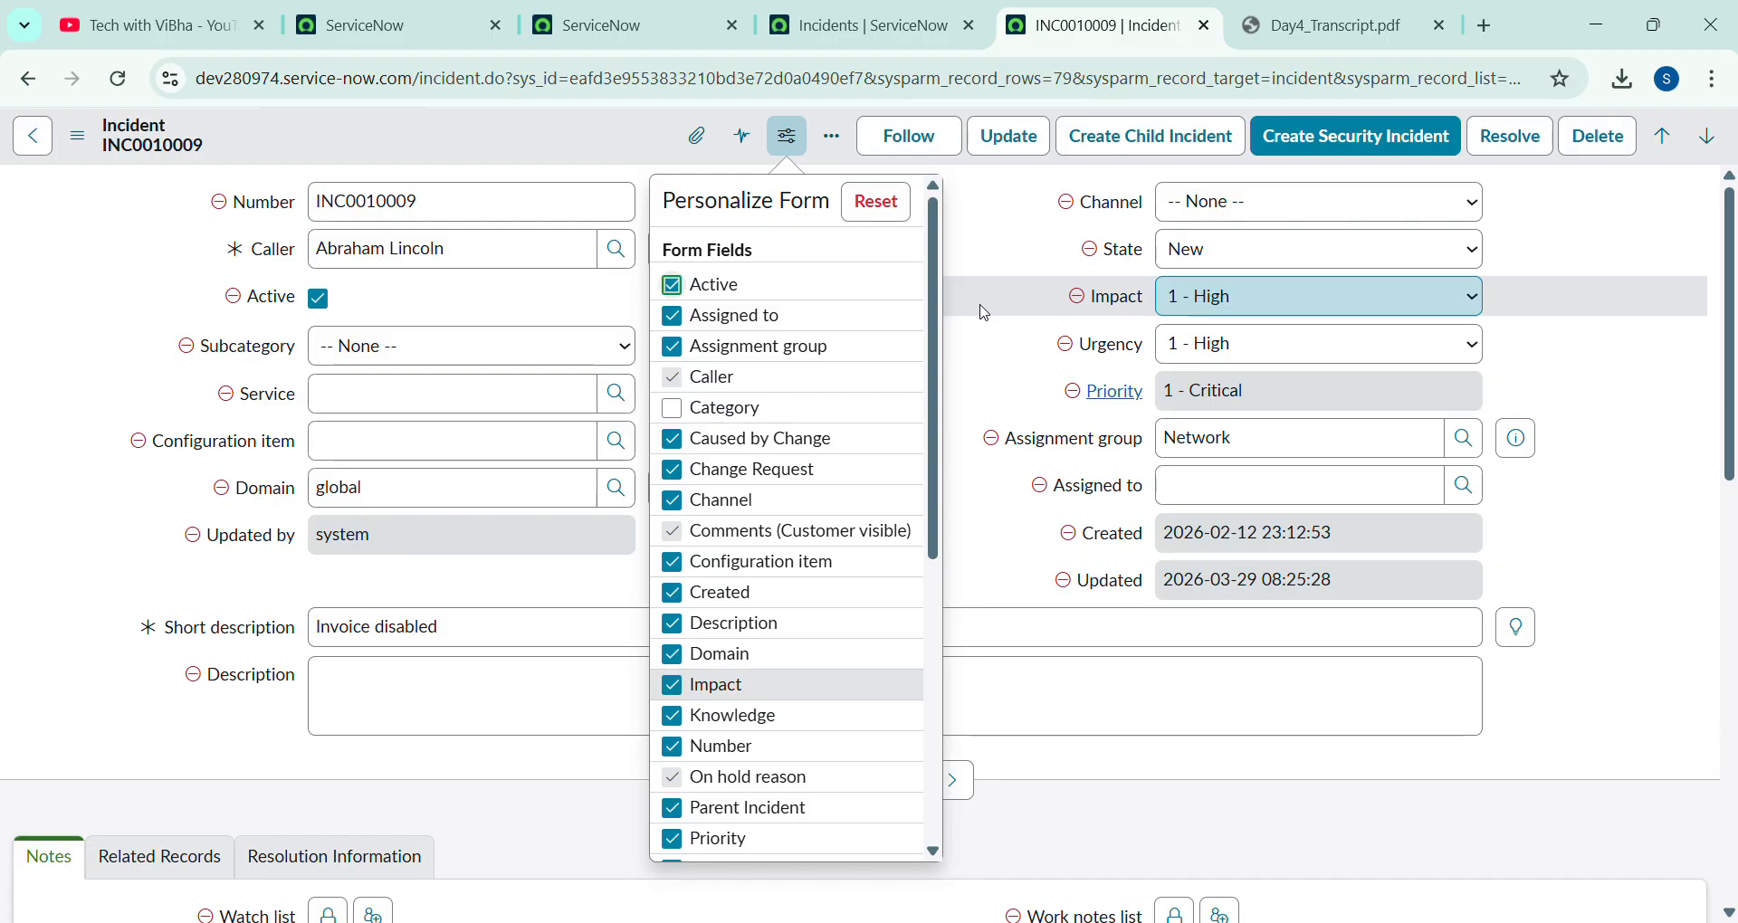
{"action": "left_click", "coordinate": [904, 14]}
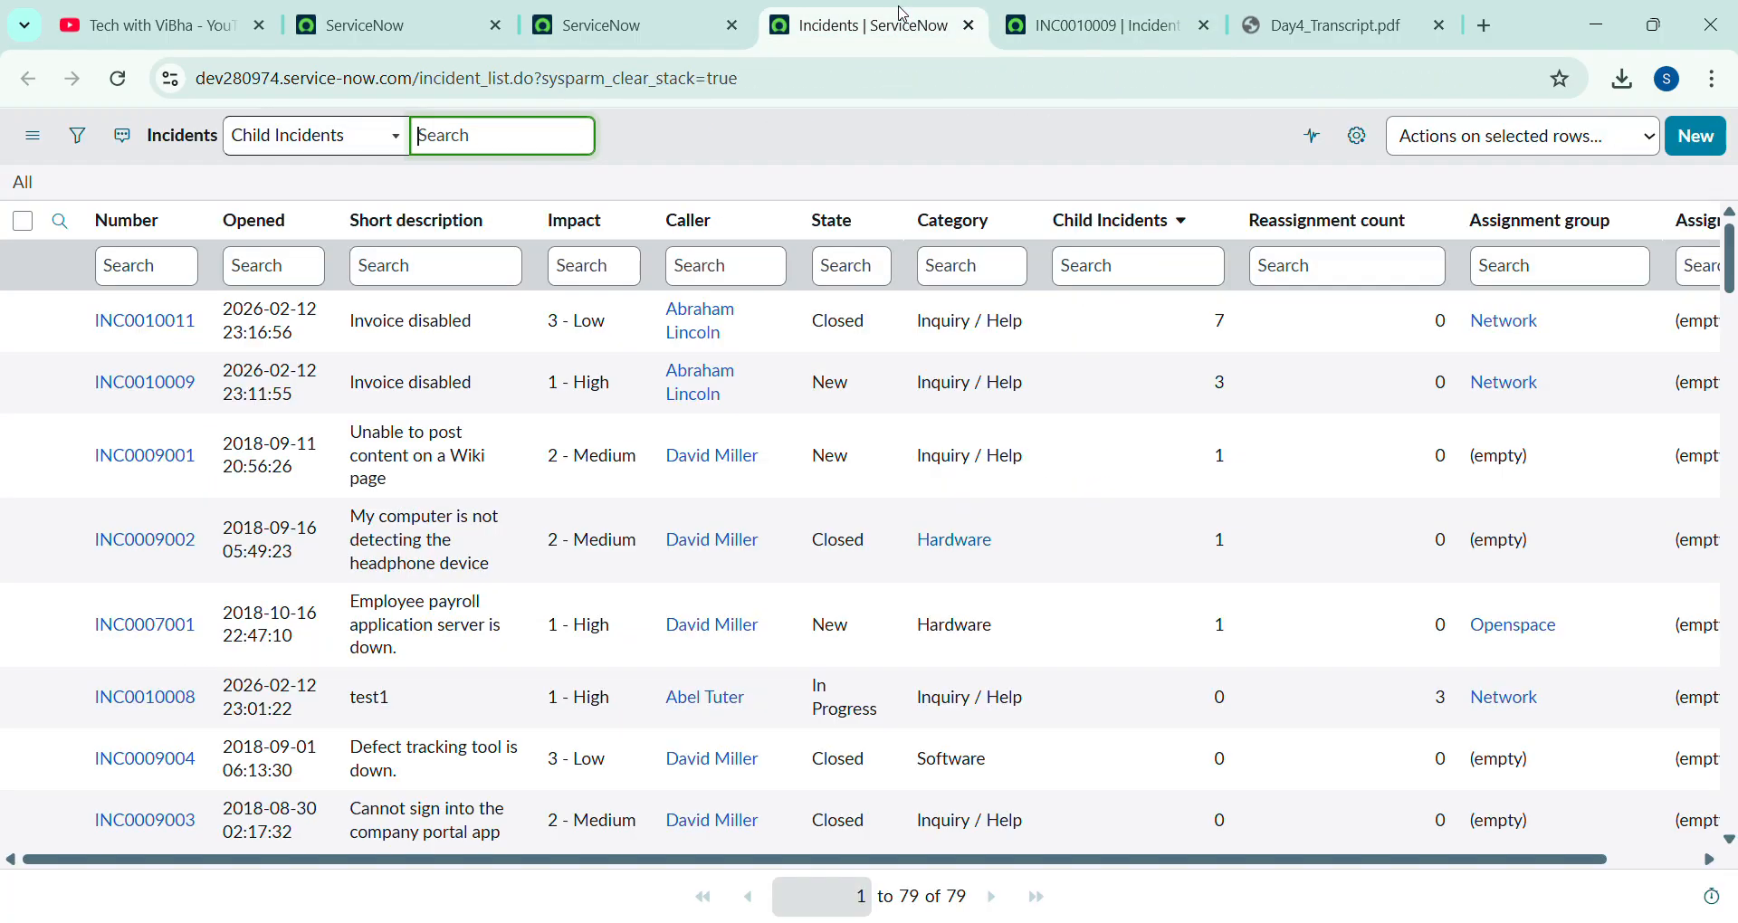
{"action": "left_click", "coordinate": [1378, 16]}
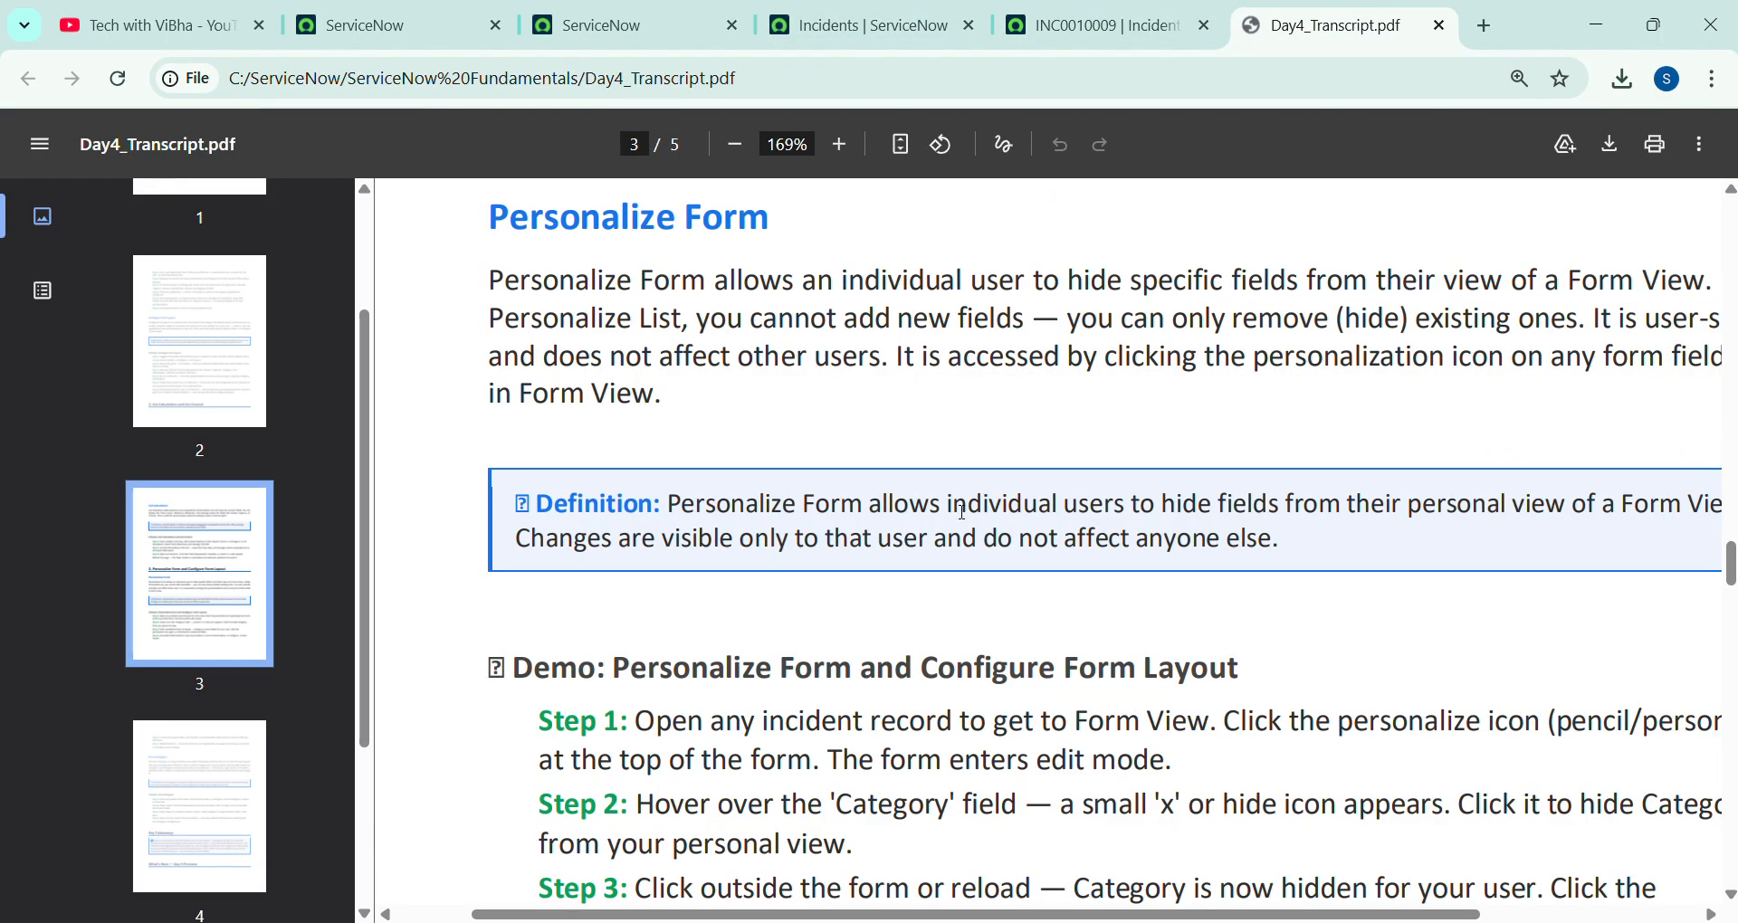
{"action": "scroll", "coordinate": [962, 513], "scroll_direction": "down", "scroll_amount": 12}
{"action": "scroll", "coordinate": [962, 512], "scroll_direction": "down", "scroll_amount": 3}
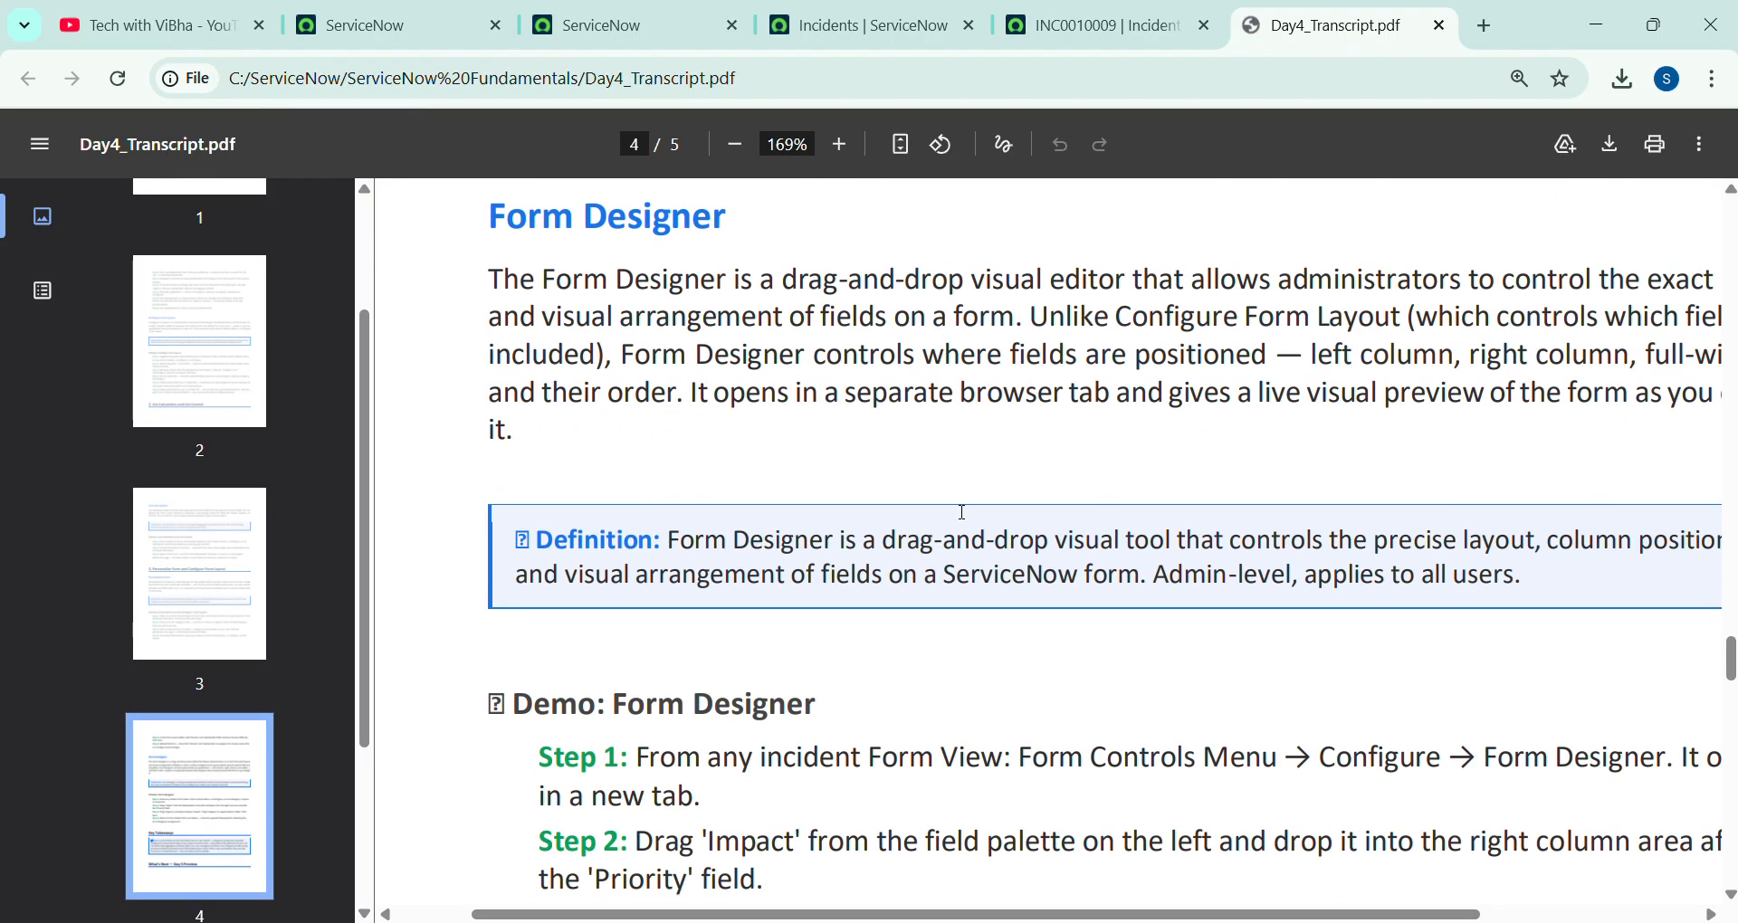
{"action": "scroll", "coordinate": [911, 576], "scroll_direction": "up", "scroll_amount": 2}
{"action": "scroll", "coordinate": [911, 576], "scroll_direction": "right", "scroll_amount": 2}
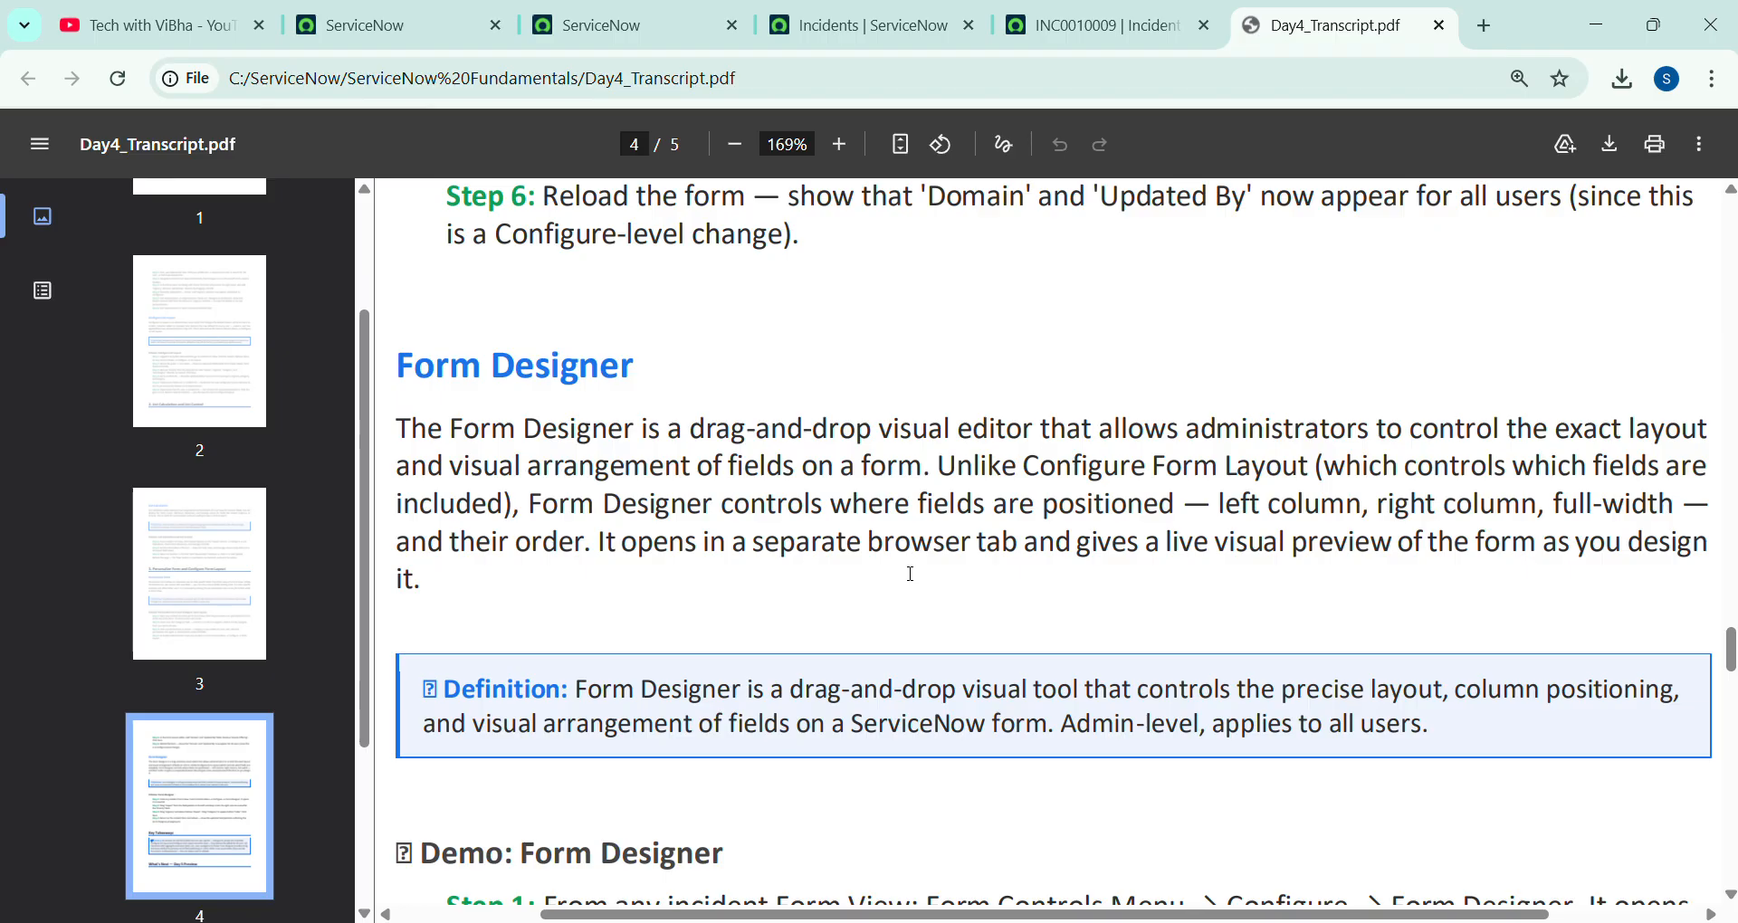
Return to incident INC0010009, open Form Design for its form and decline the Form Builder offer
{"action": "left_click", "coordinate": [1100, 25]}
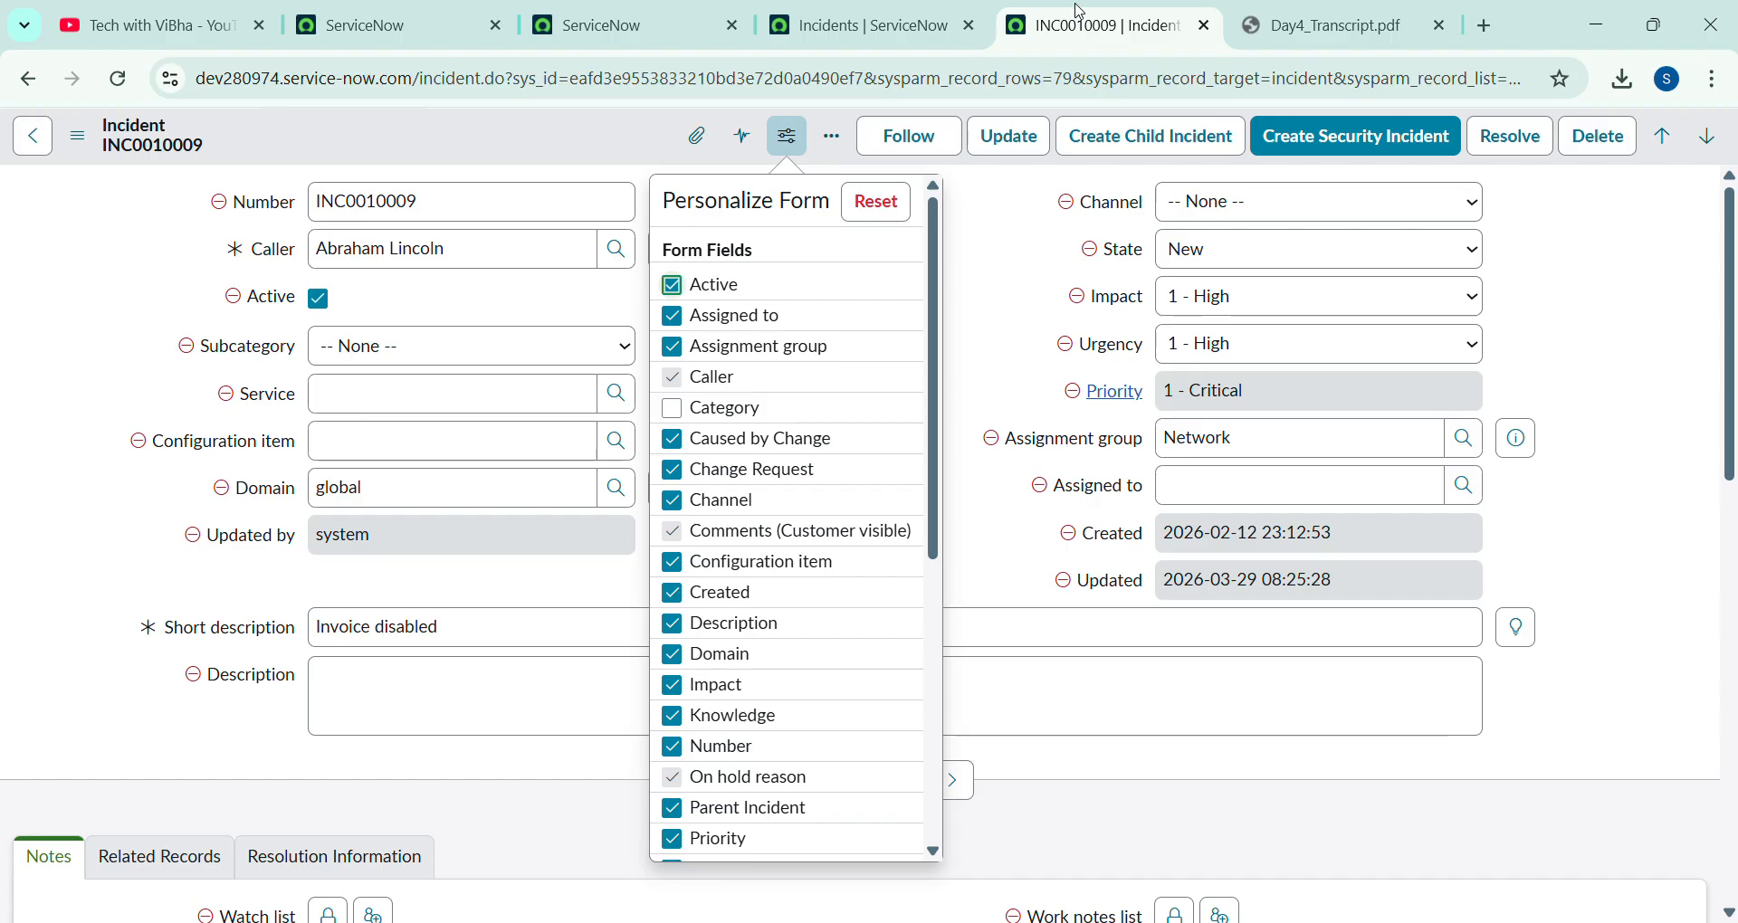
{"action": "left_click", "coordinate": [1025, 270]}
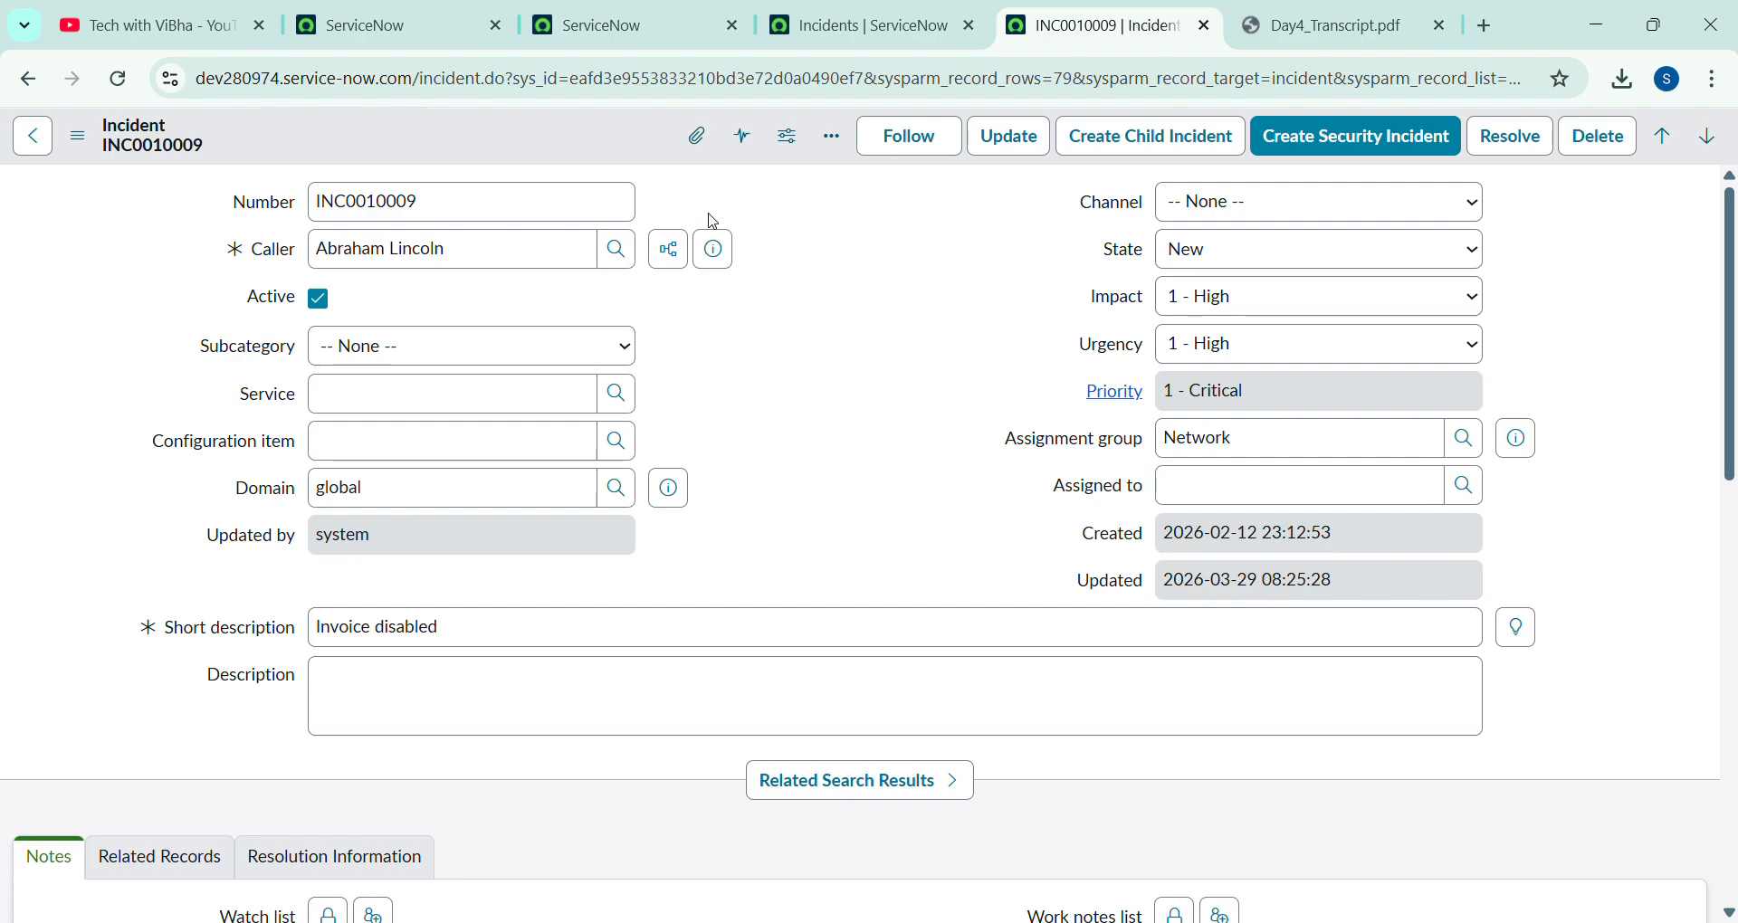
{"action": "left_click", "coordinate": [93, 143]}
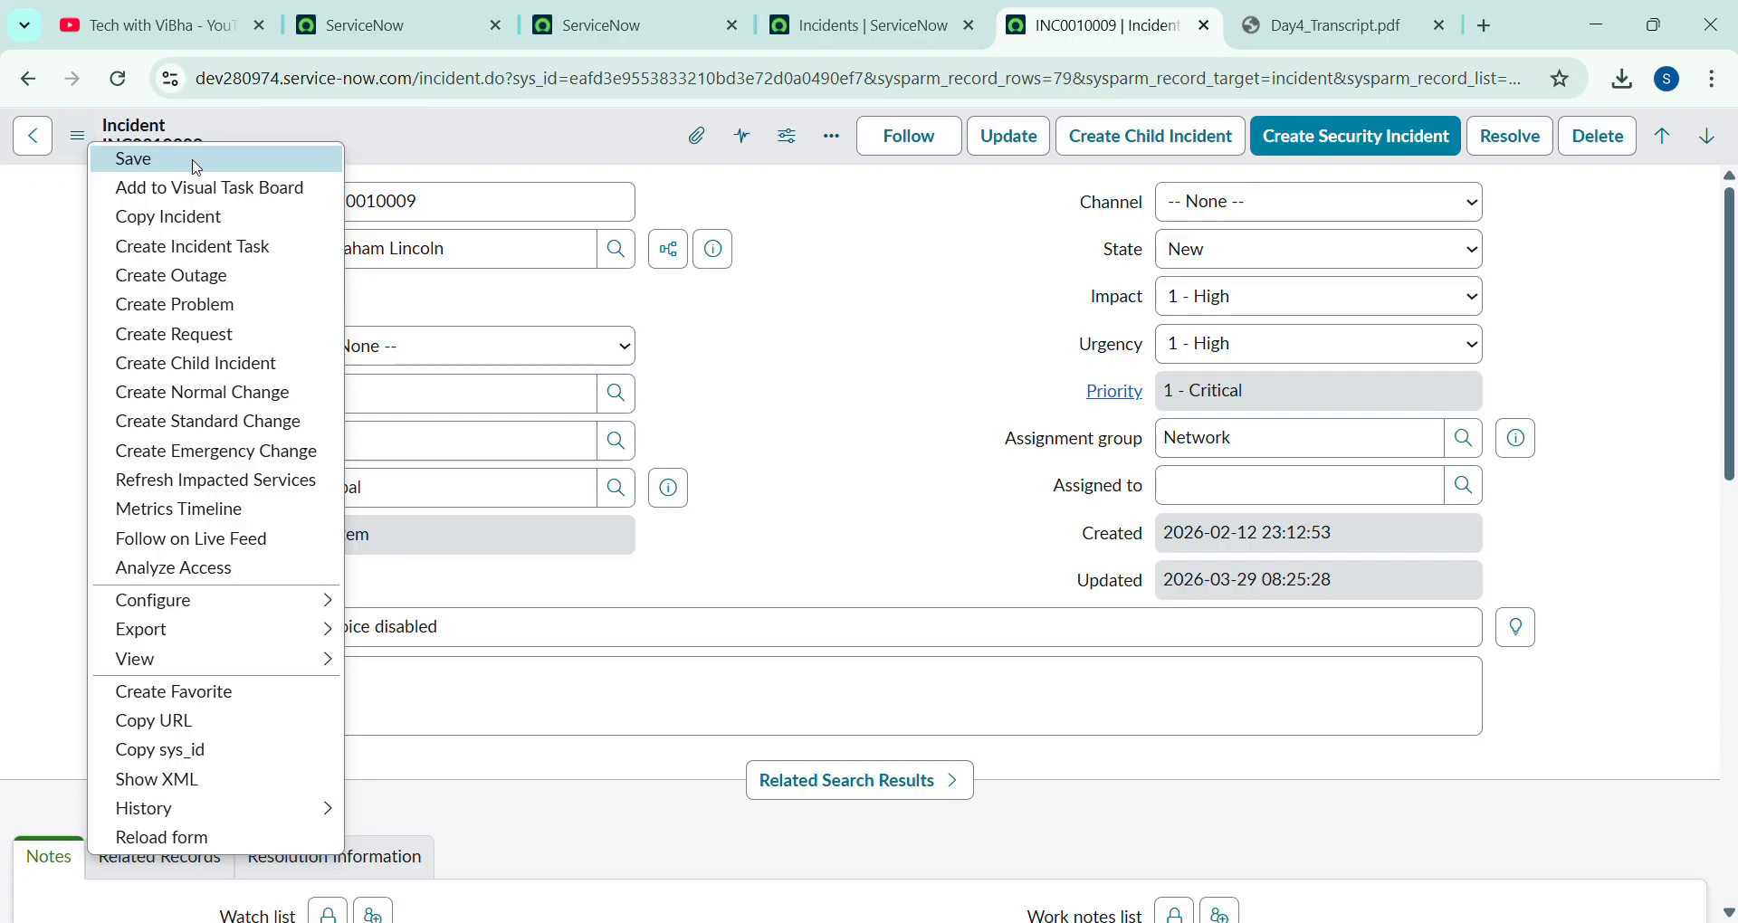
{"action": "mouse_move", "coordinate": [333, 599]}
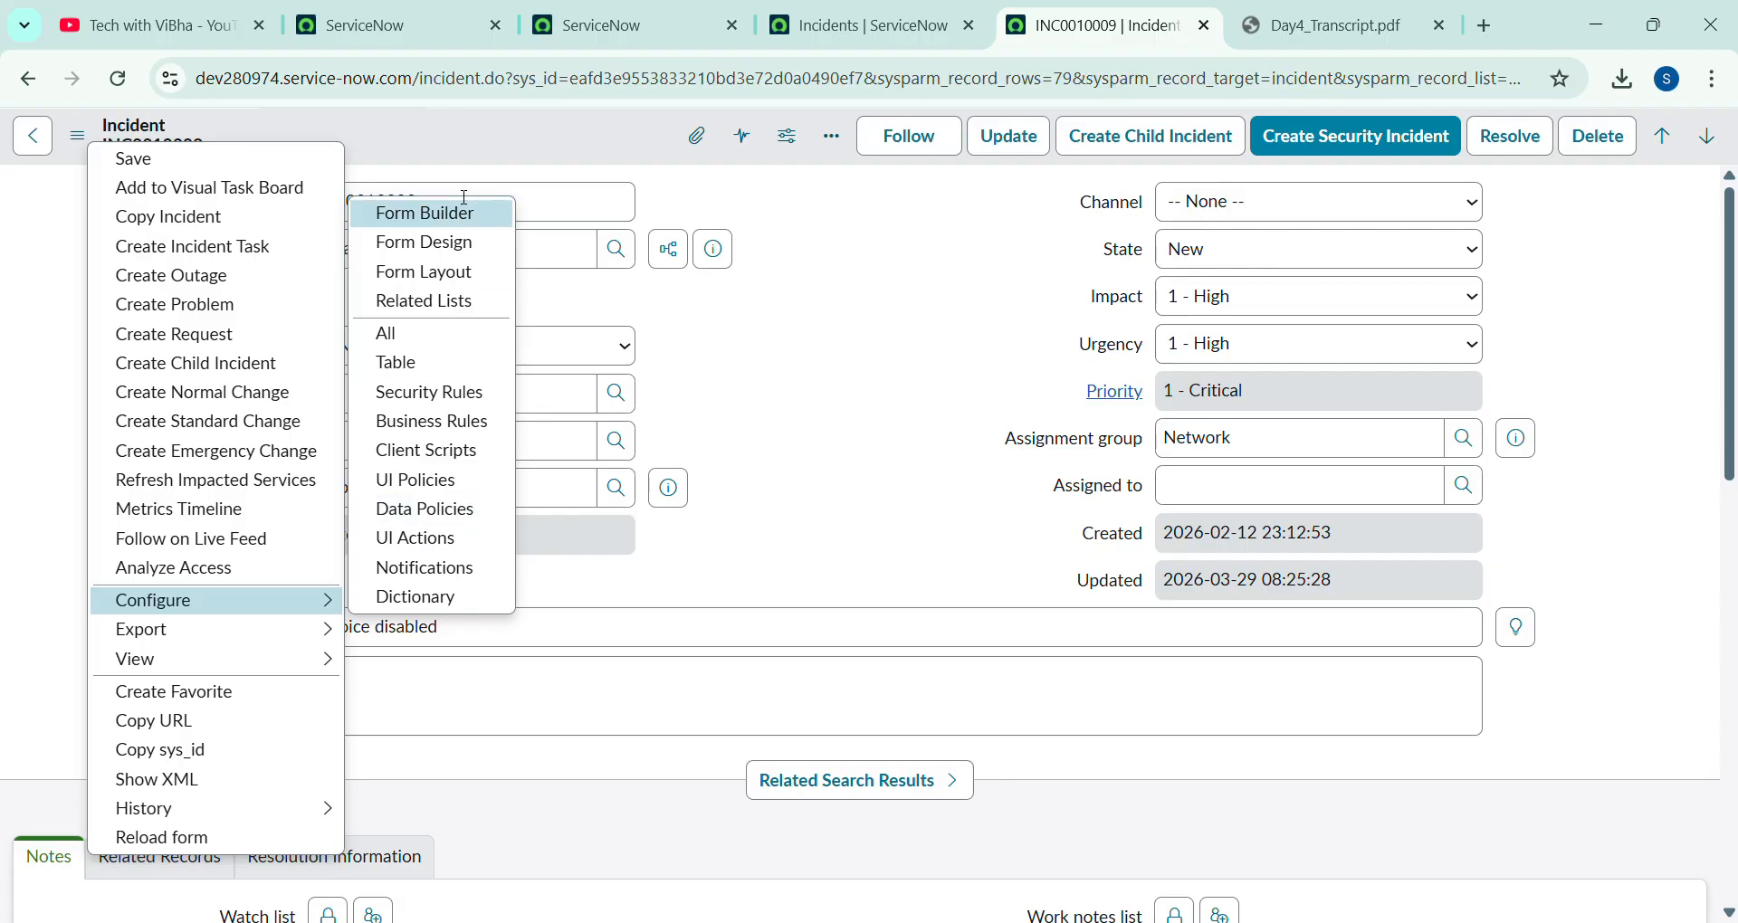
{"action": "left_click", "coordinate": [438, 257]}
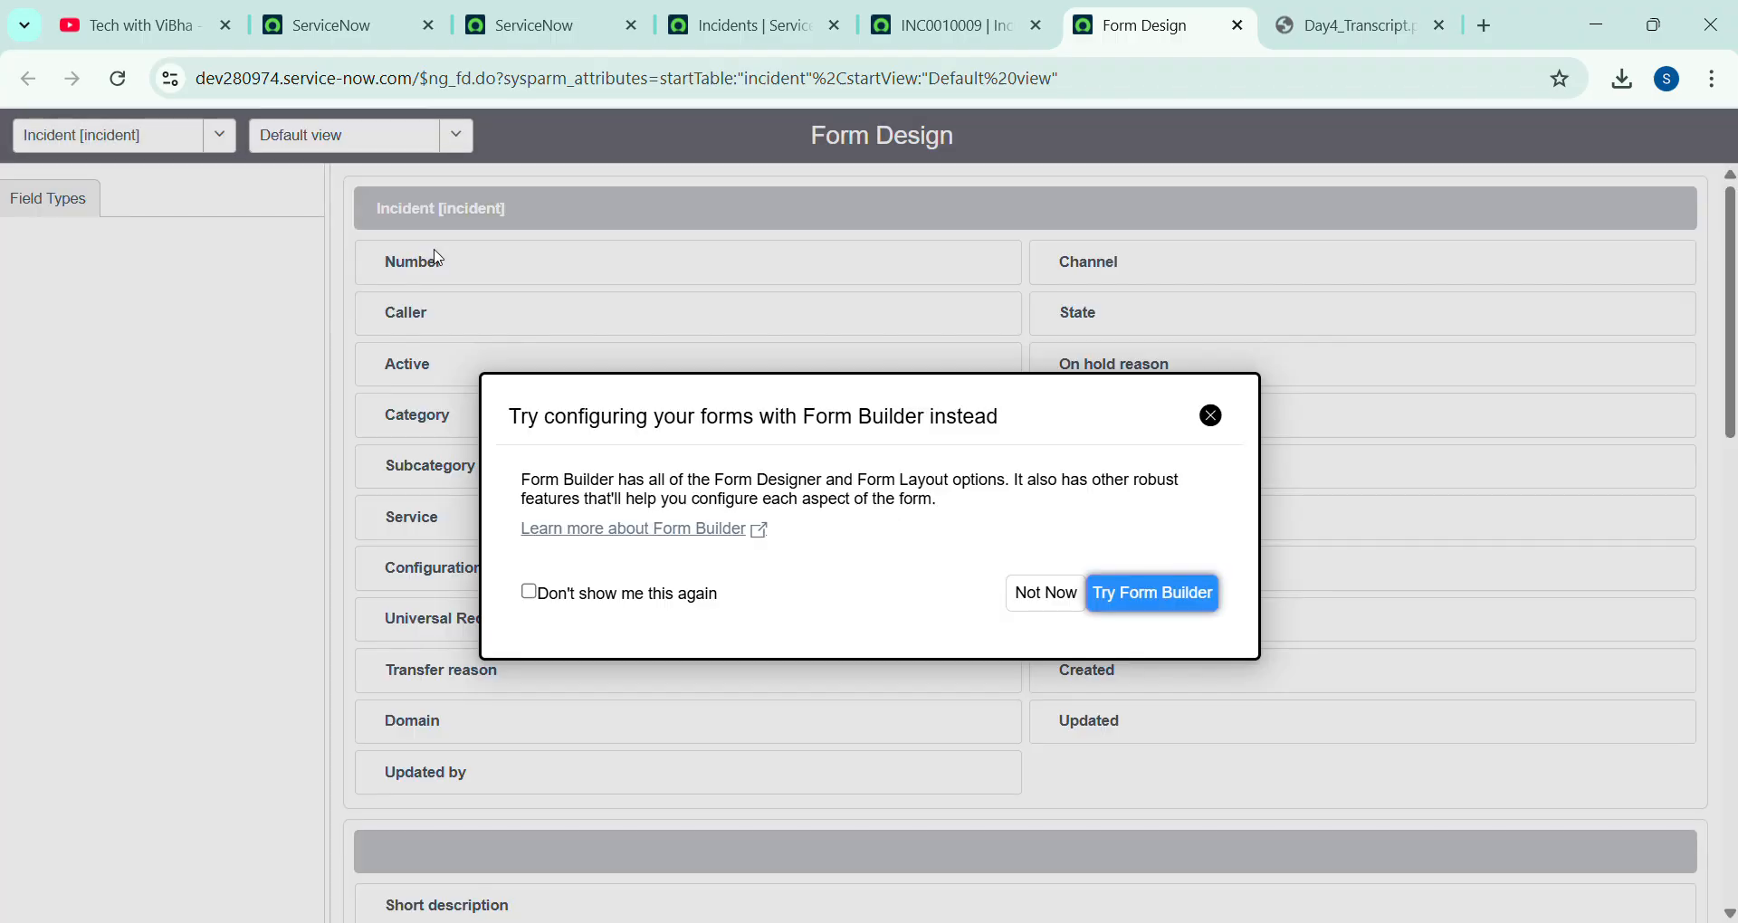
{"action": "left_click", "coordinate": [1047, 593]}
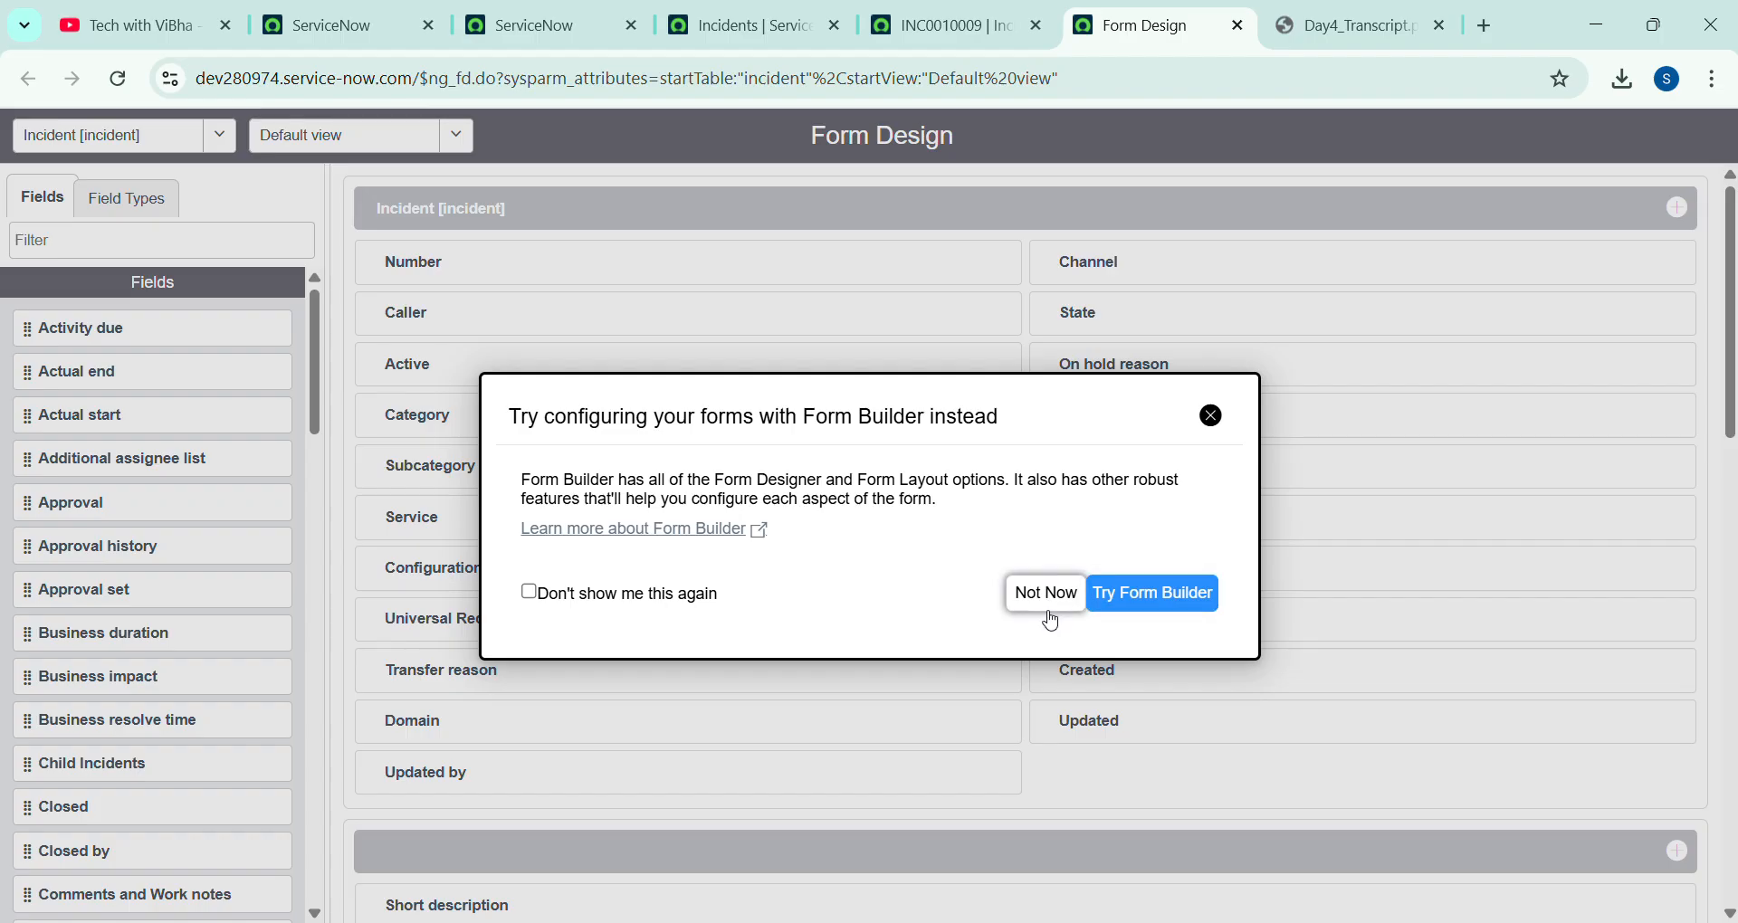
{"action": "scroll", "coordinate": [738, 535], "scroll_direction": "down", "scroll_amount": 3}
{"action": "scroll", "coordinate": [738, 535], "scroll_direction": "up", "scroll_amount": 3}
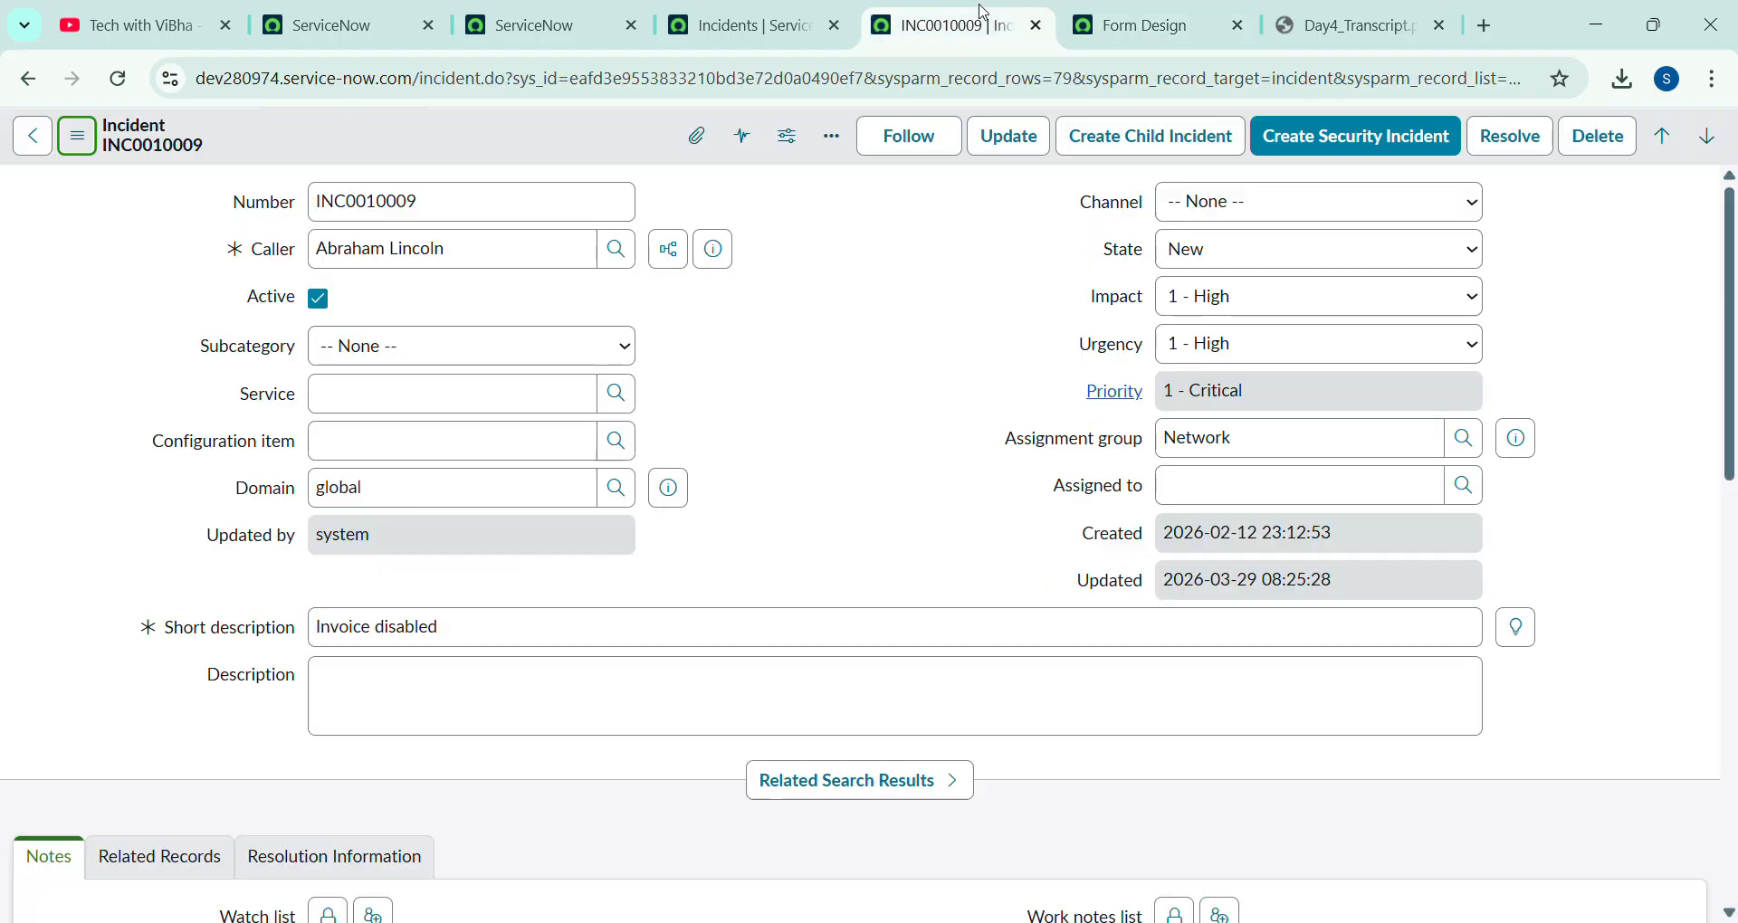
Switch the application scope to Global and reload the incident's Form Design page, declining the Form Builder offer
{"action": "left_click", "coordinate": [984, 13]}
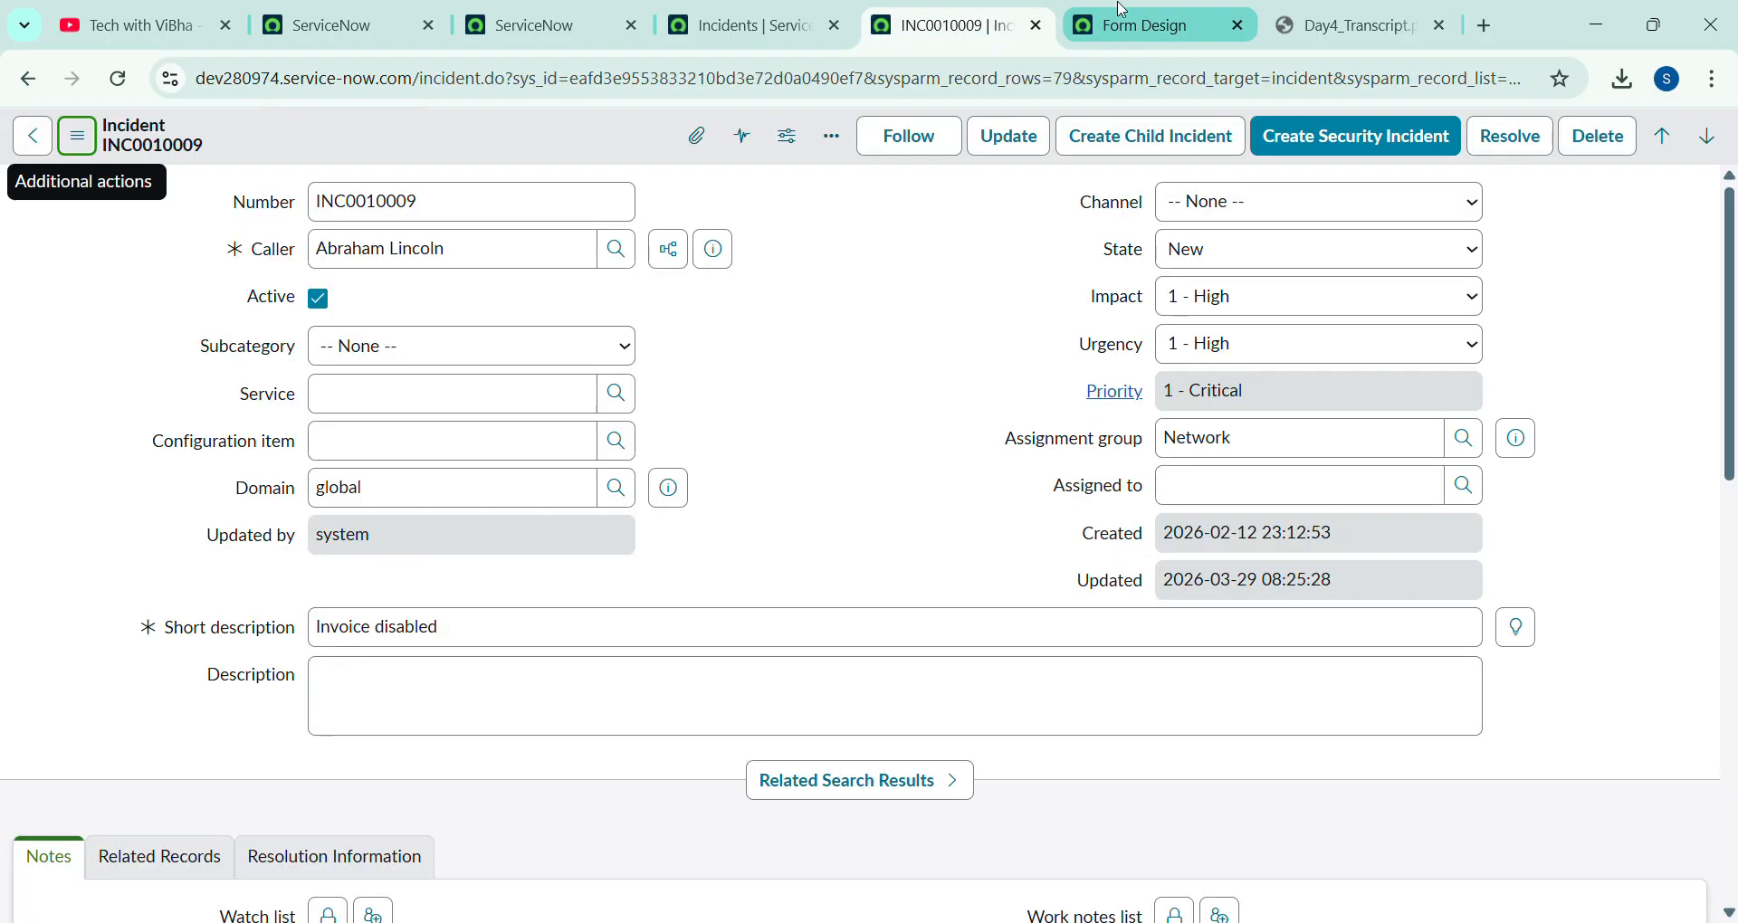
{"action": "left_click", "coordinate": [552, 20]}
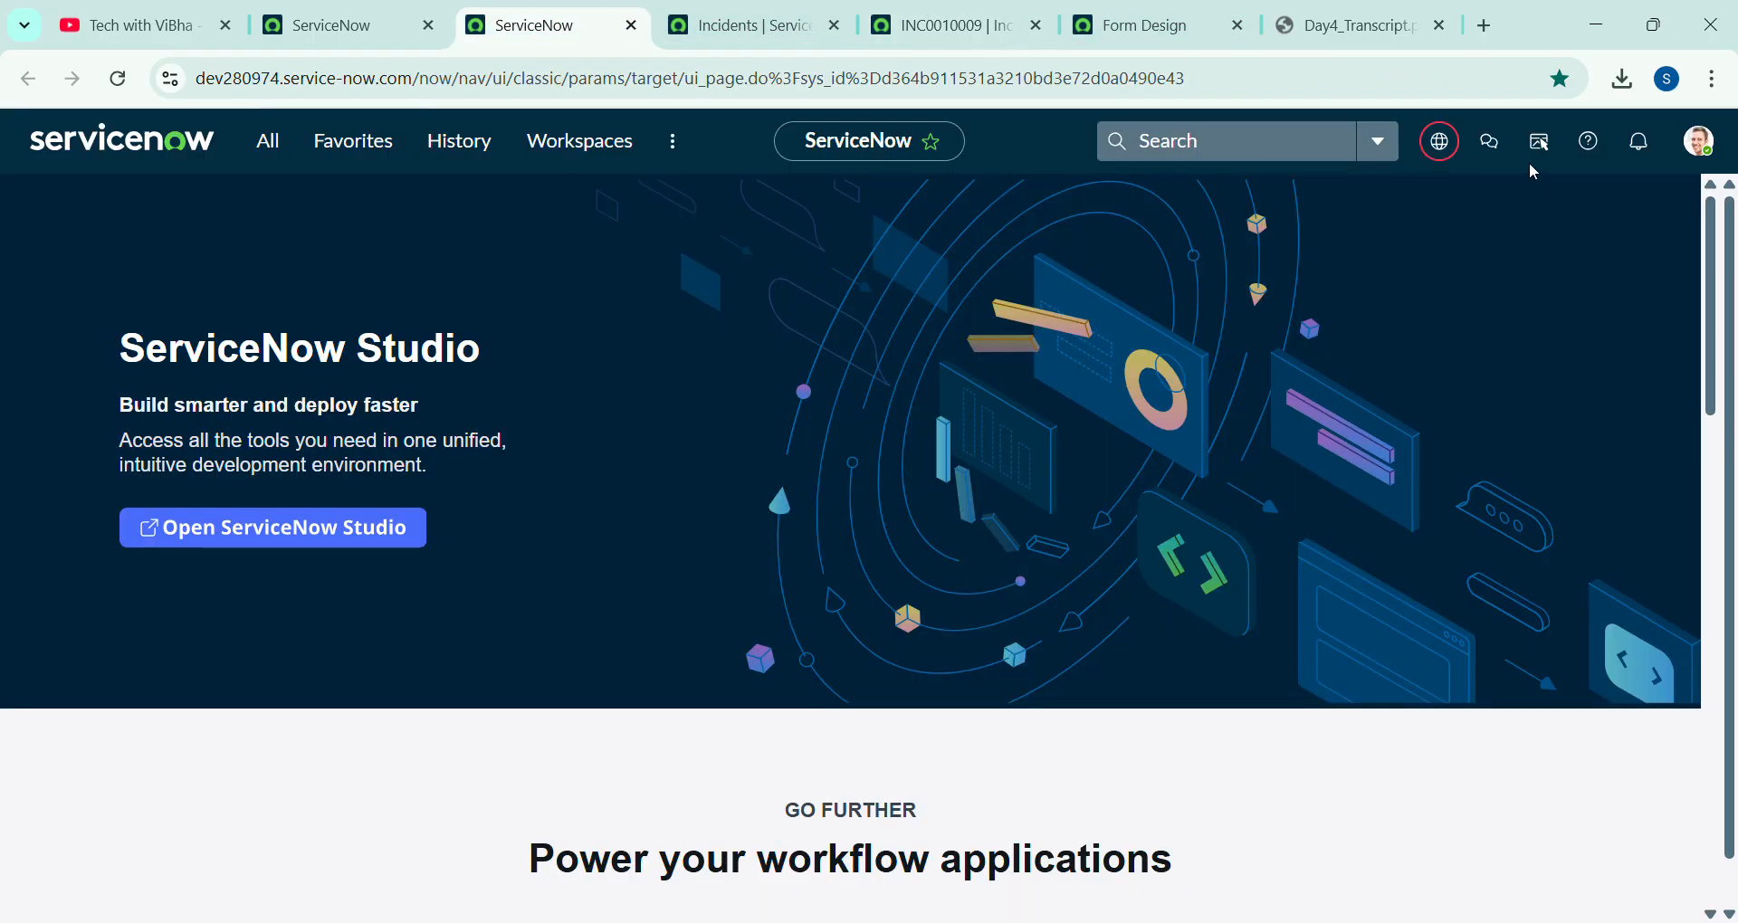
{"action": "left_click", "coordinate": [1441, 143]}
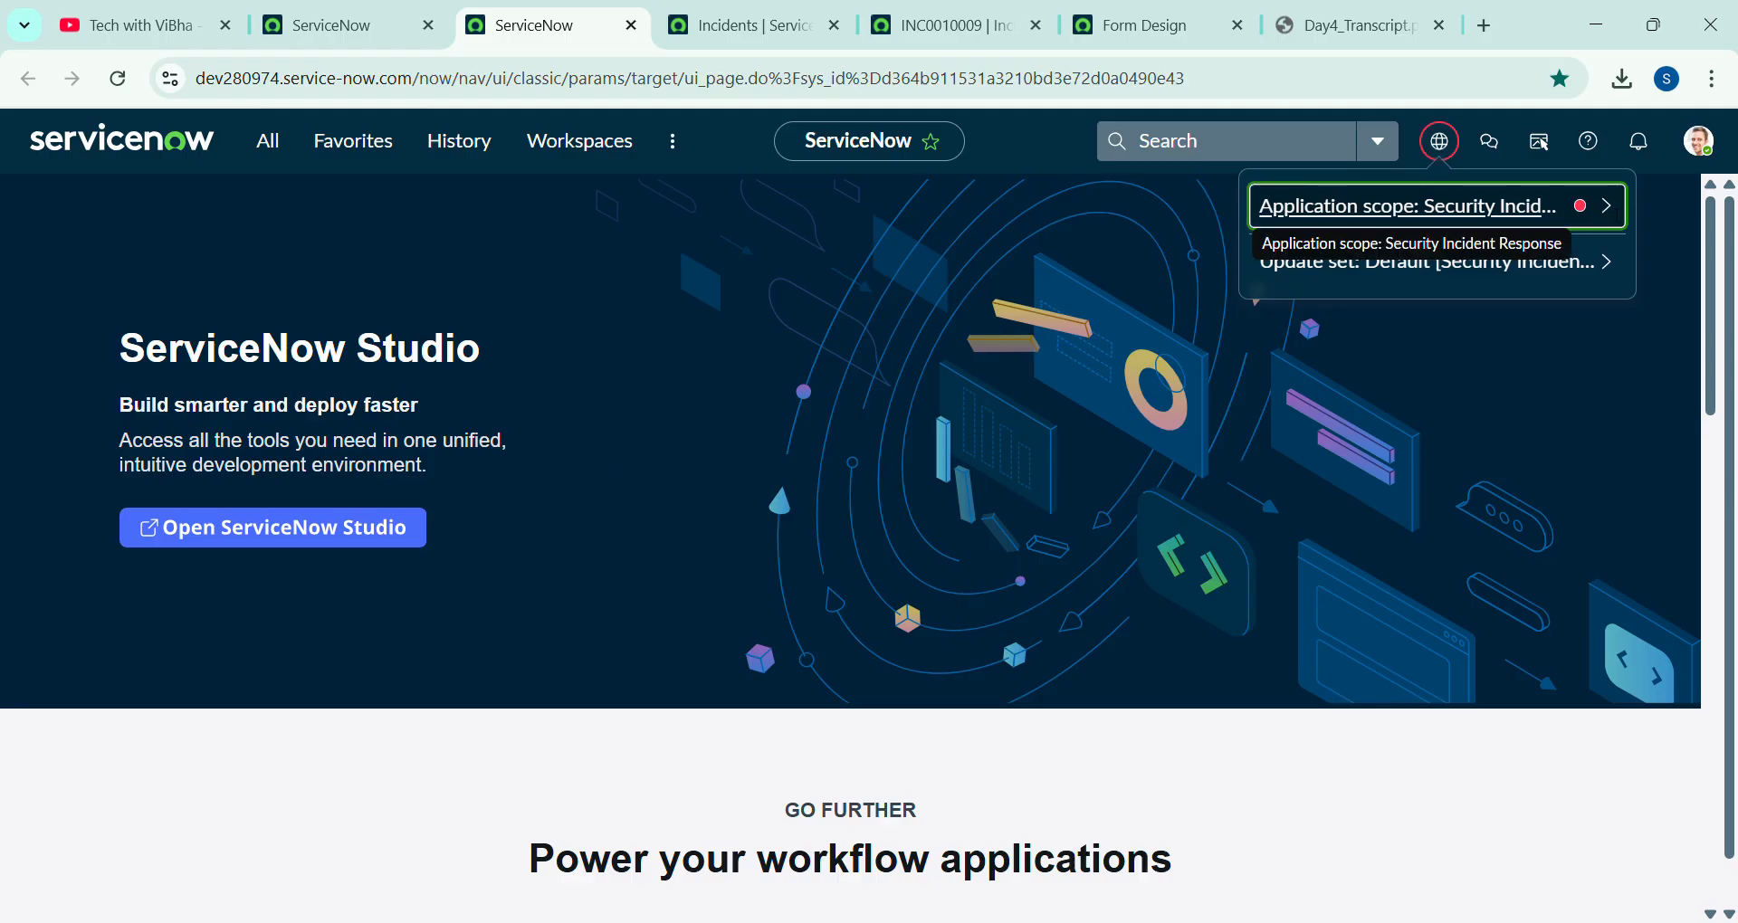
{"action": "left_click", "coordinate": [1610, 207]}
{"action": "left_click", "coordinate": [1294, 382]}
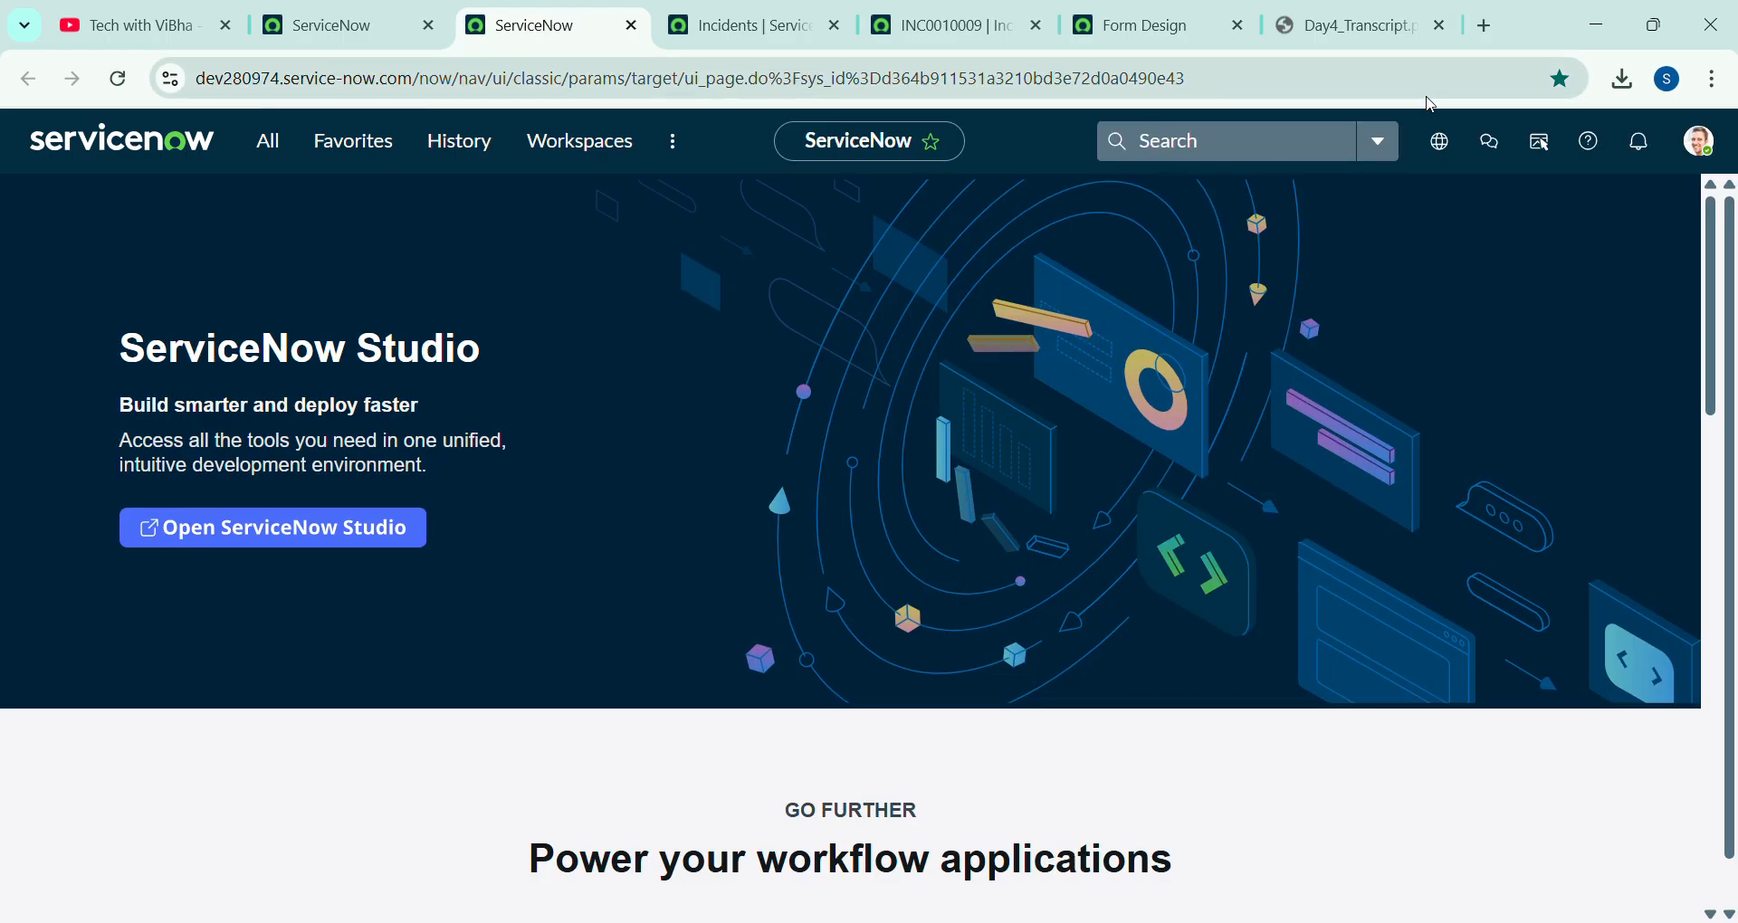
{"action": "left_click", "coordinate": [1170, 26]}
{"action": "left_click", "coordinate": [118, 79]}
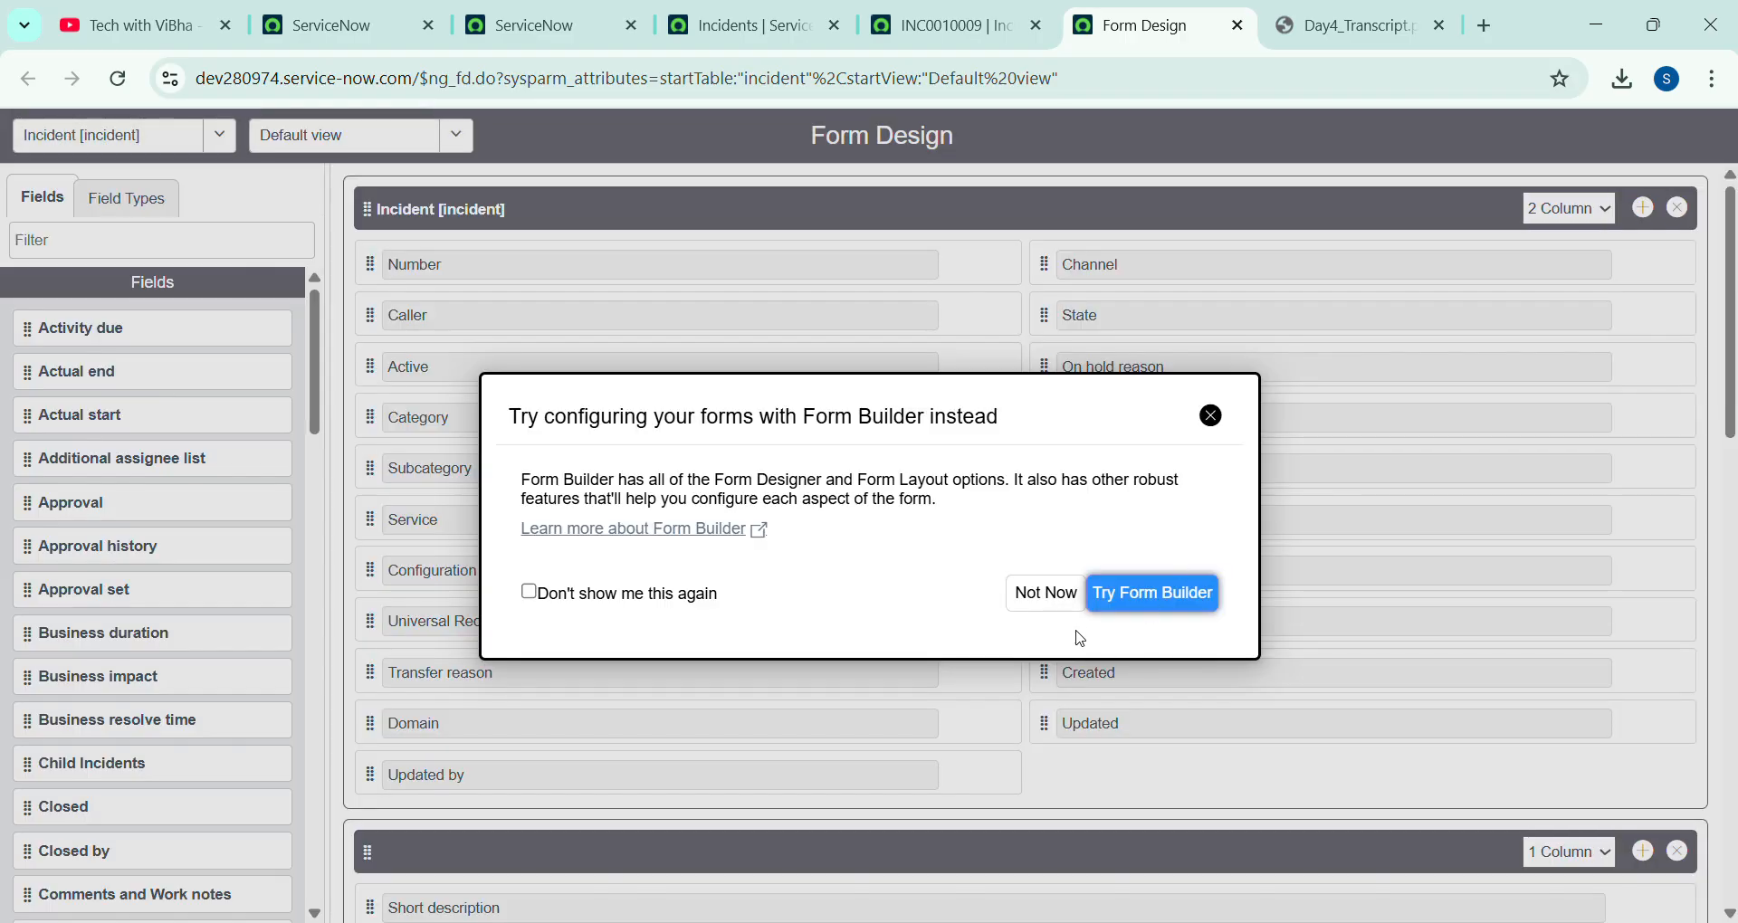
{"action": "left_click", "coordinate": [1054, 595]}
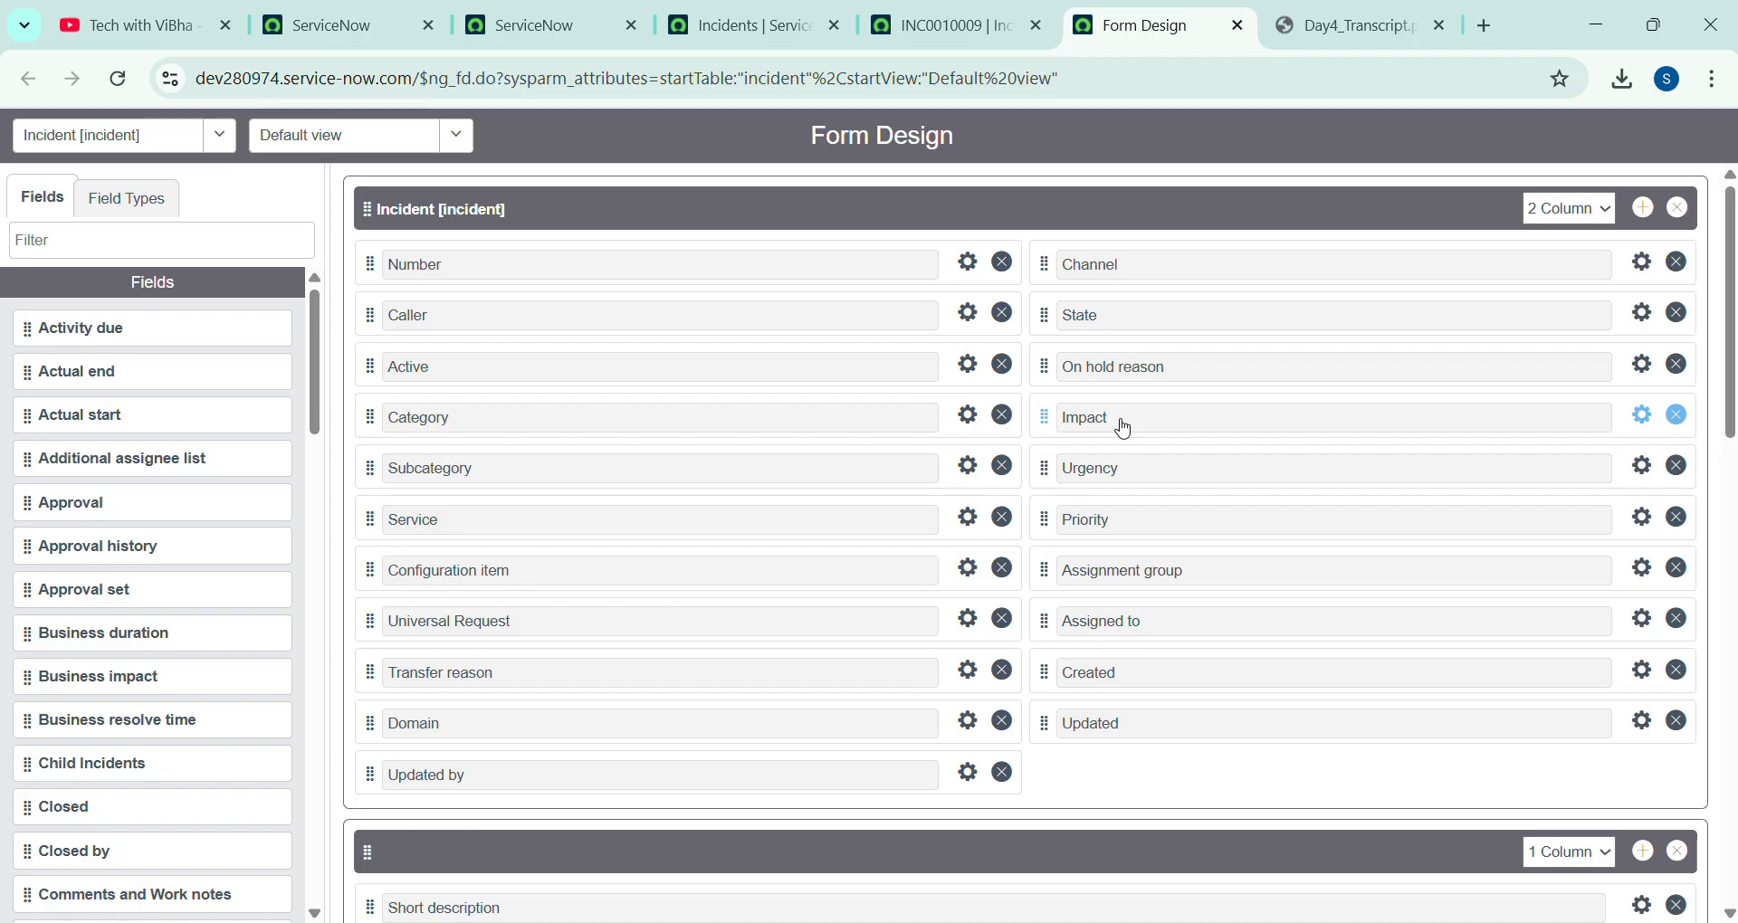
Move Impact and Urgency below Active in the first column, and Category, Subcategory and Service below On hold reason in the second
{"action": "left_click_drag", "start_coordinate": [1120, 423], "coordinate": [394, 413]}
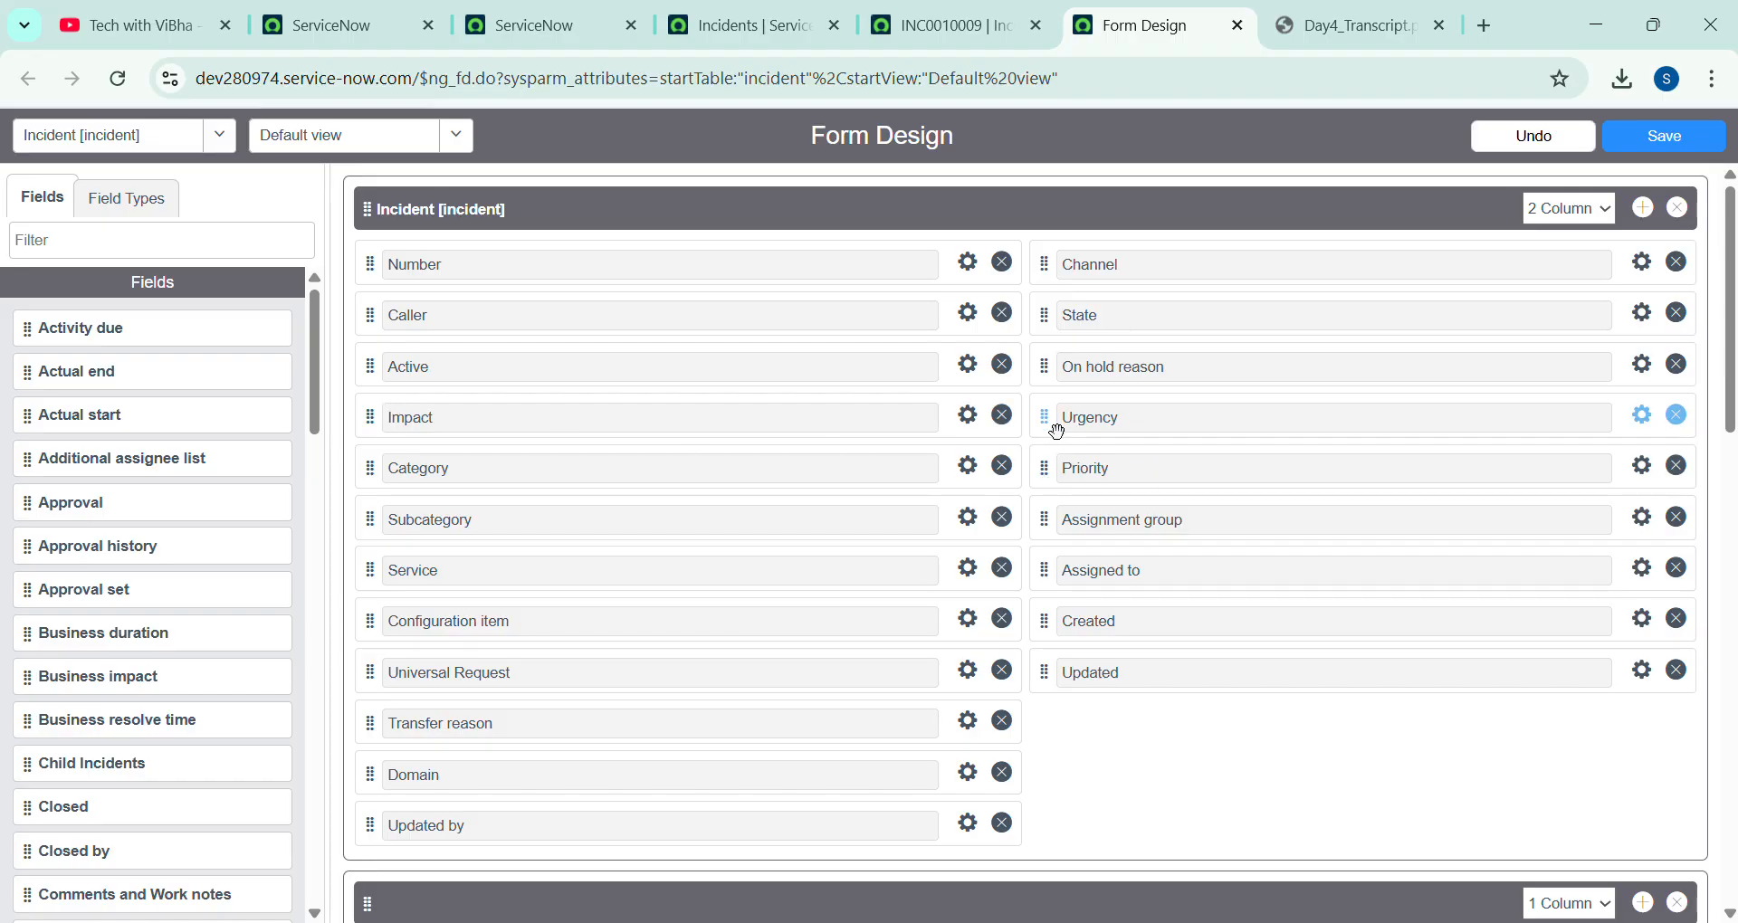
{"action": "left_click_drag", "start_coordinate": [1034, 437], "coordinate": [389, 482]}
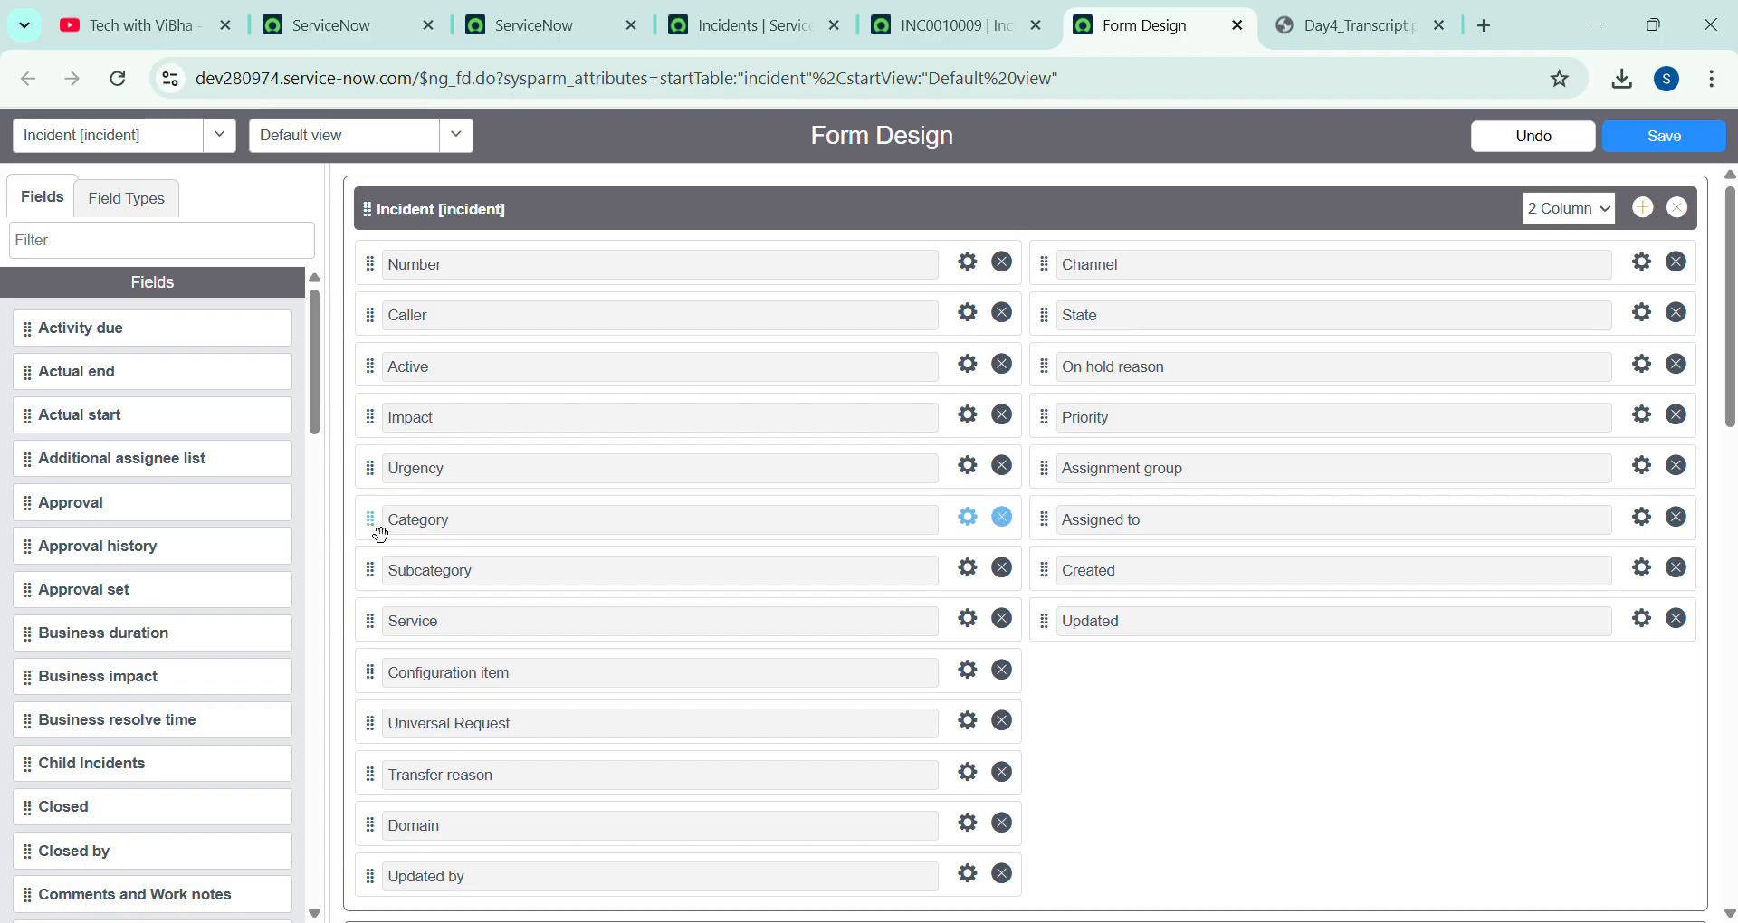
{"action": "left_click_drag", "start_coordinate": [381, 534], "coordinate": [1051, 423]}
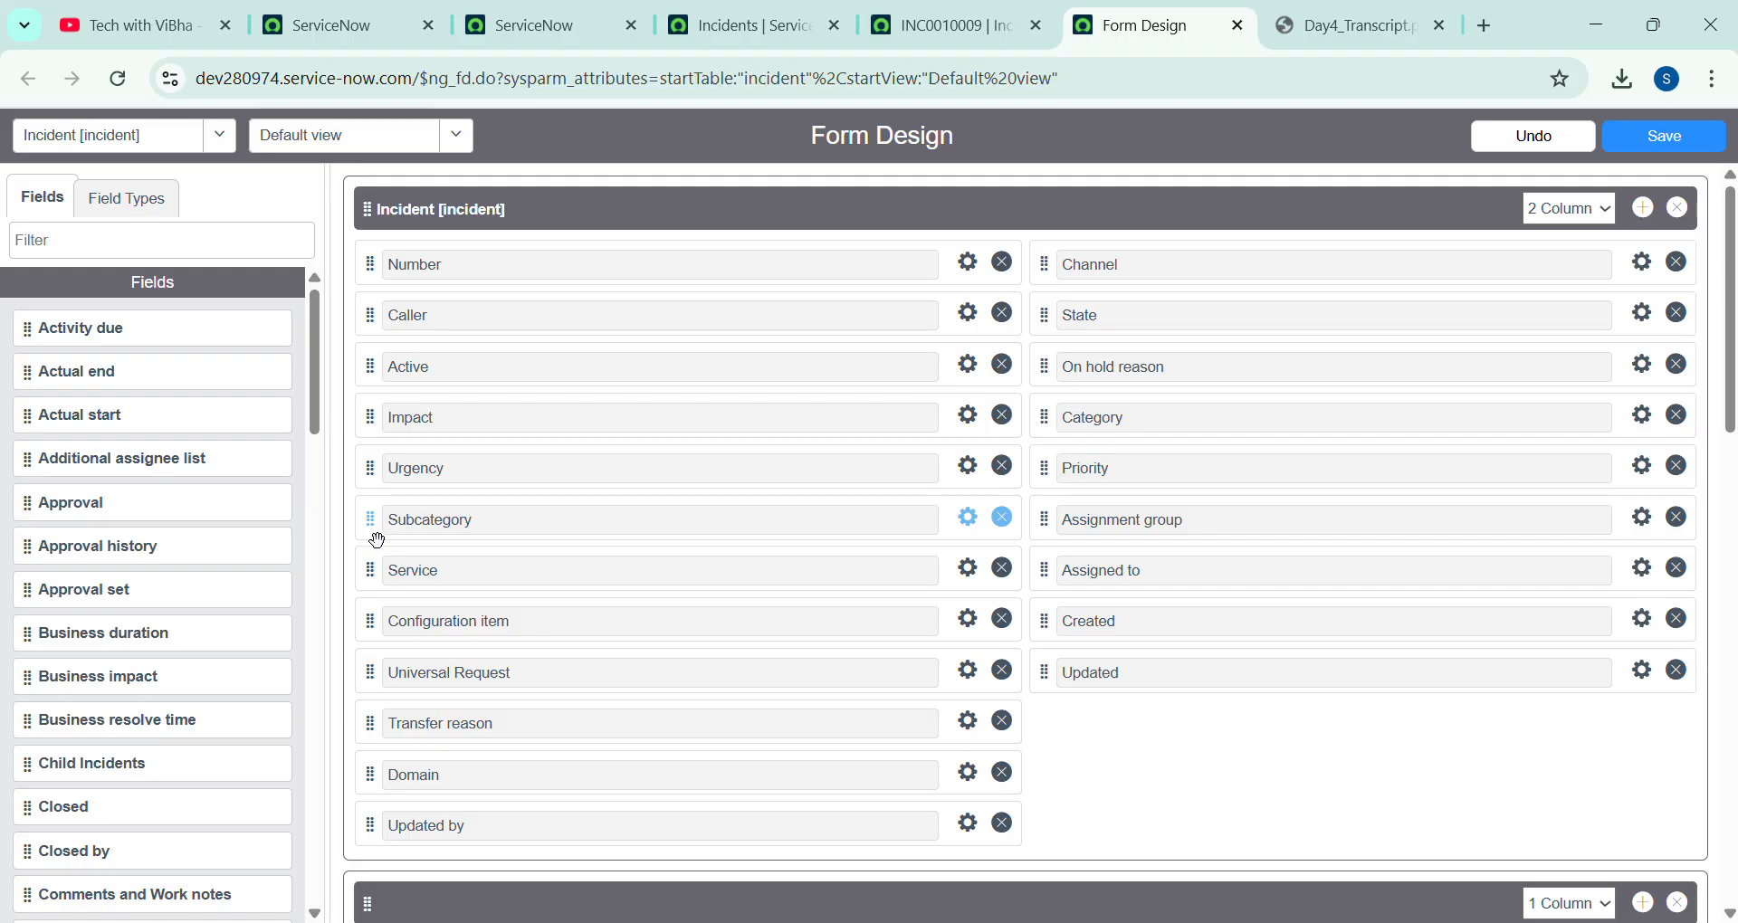
{"action": "left_click_drag", "start_coordinate": [617, 508], "coordinate": [1048, 465]}
{"action": "left_click_drag", "start_coordinate": [380, 523], "coordinate": [1056, 525]}
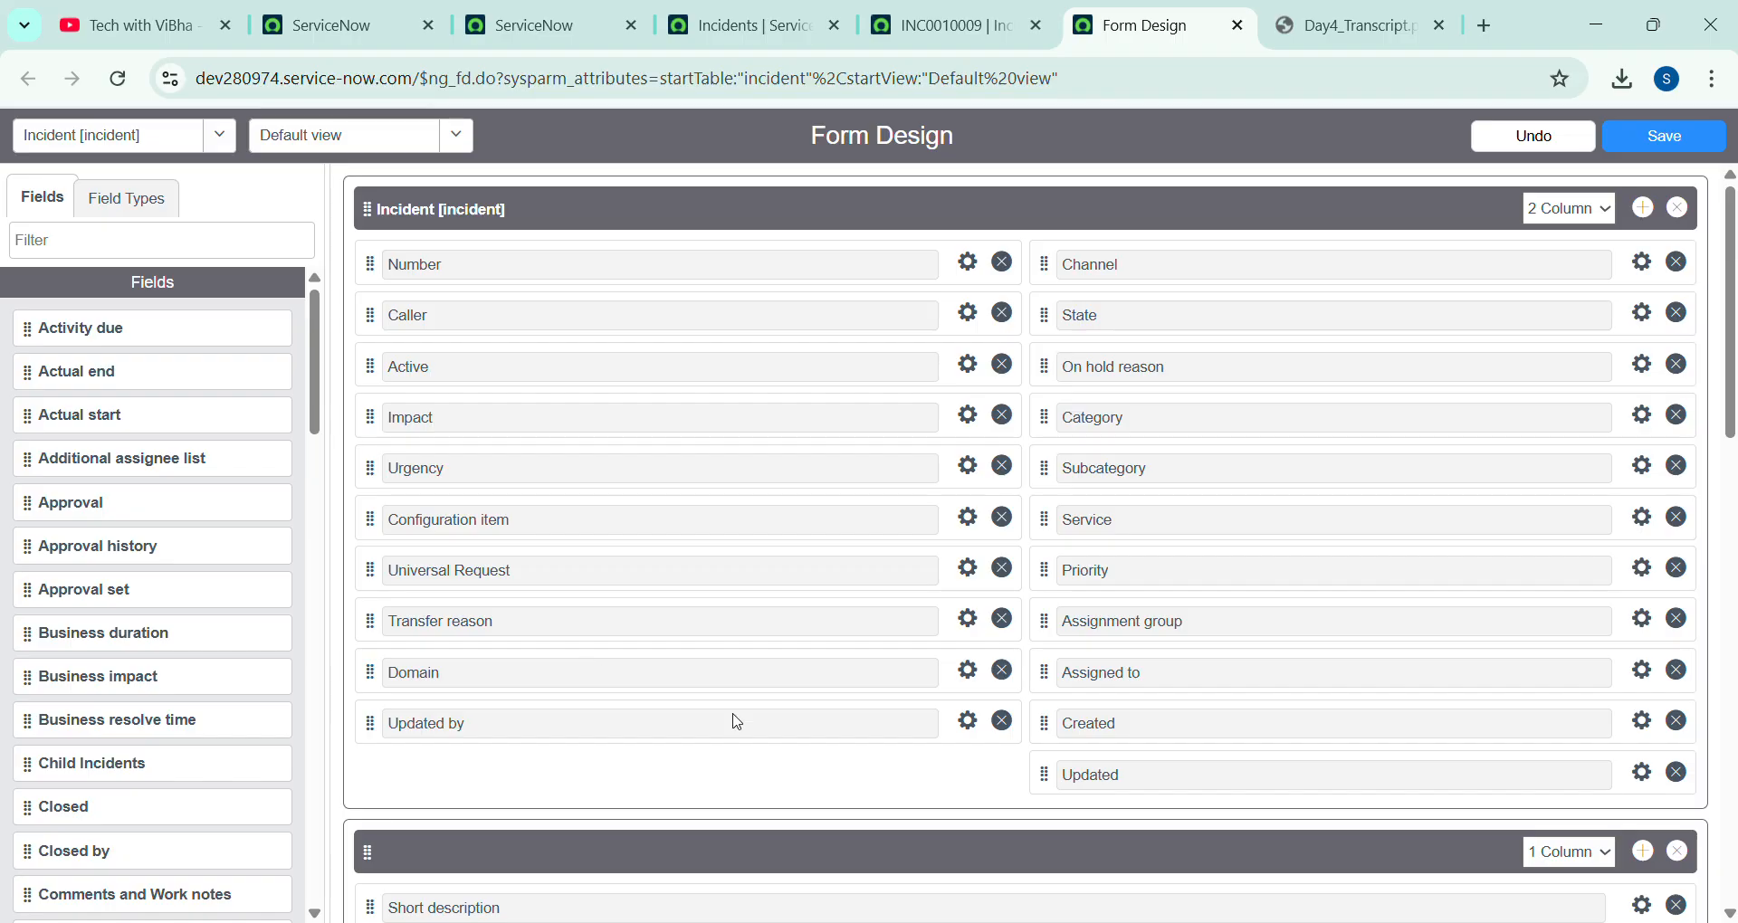
Move Updated below Updated by in the first column, save the form design, and reload incident INC0010009
{"action": "left_click_drag", "start_coordinate": [1048, 780], "coordinate": [386, 775]}
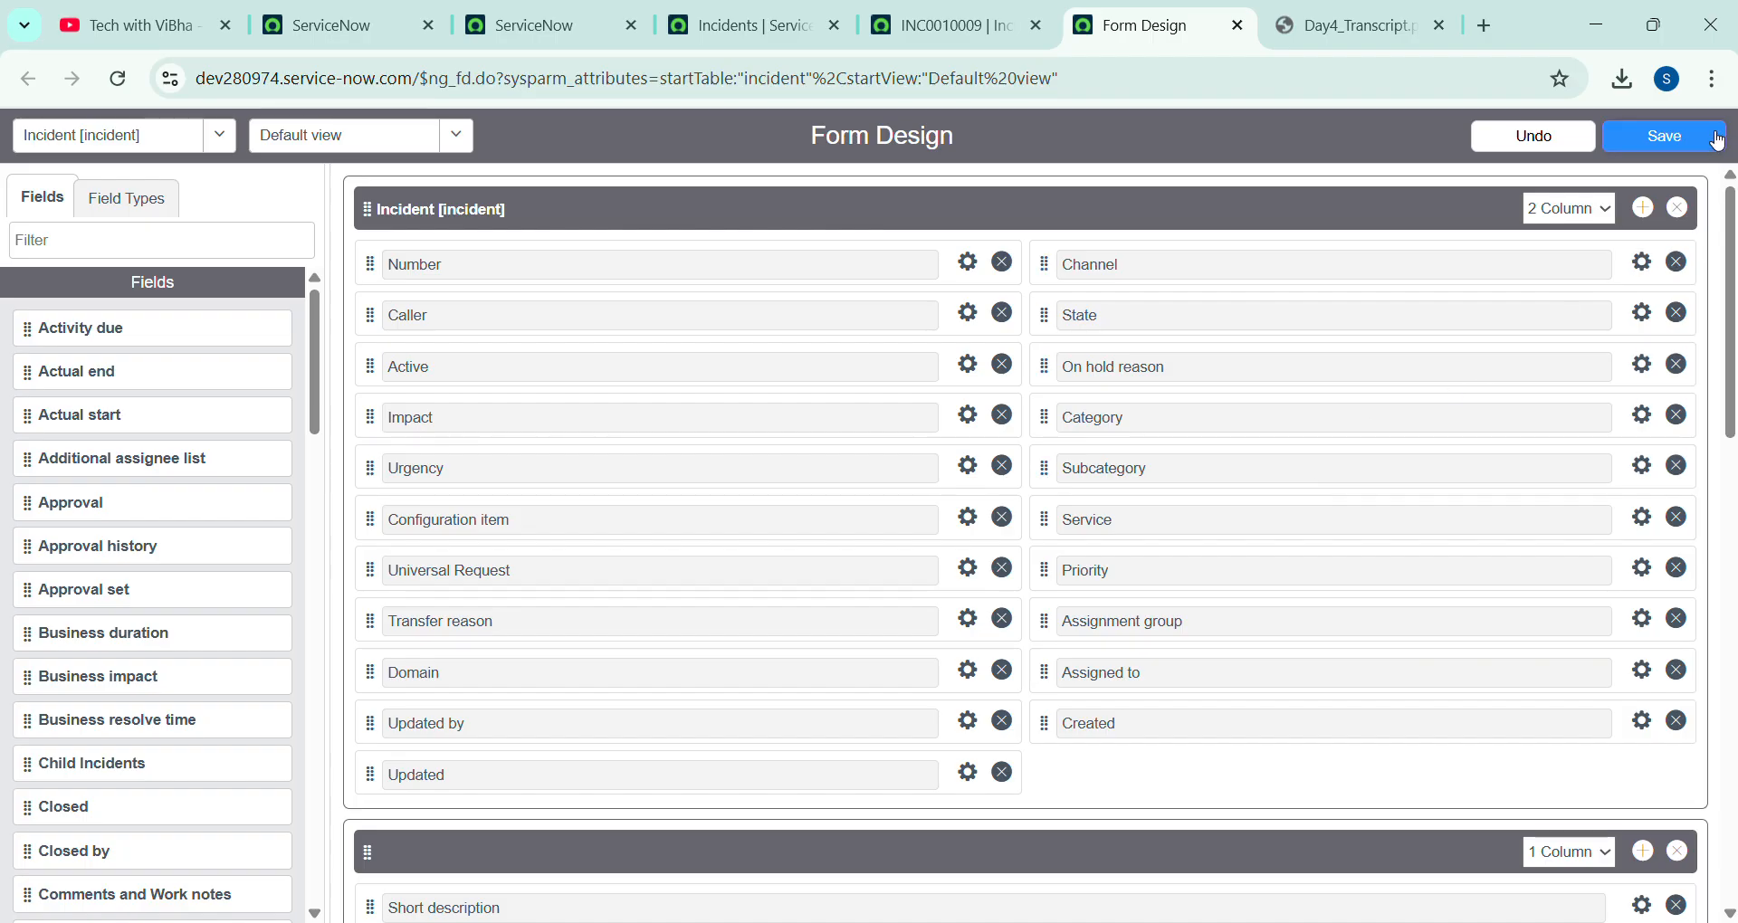
{"action": "left_click", "coordinate": [1717, 140]}
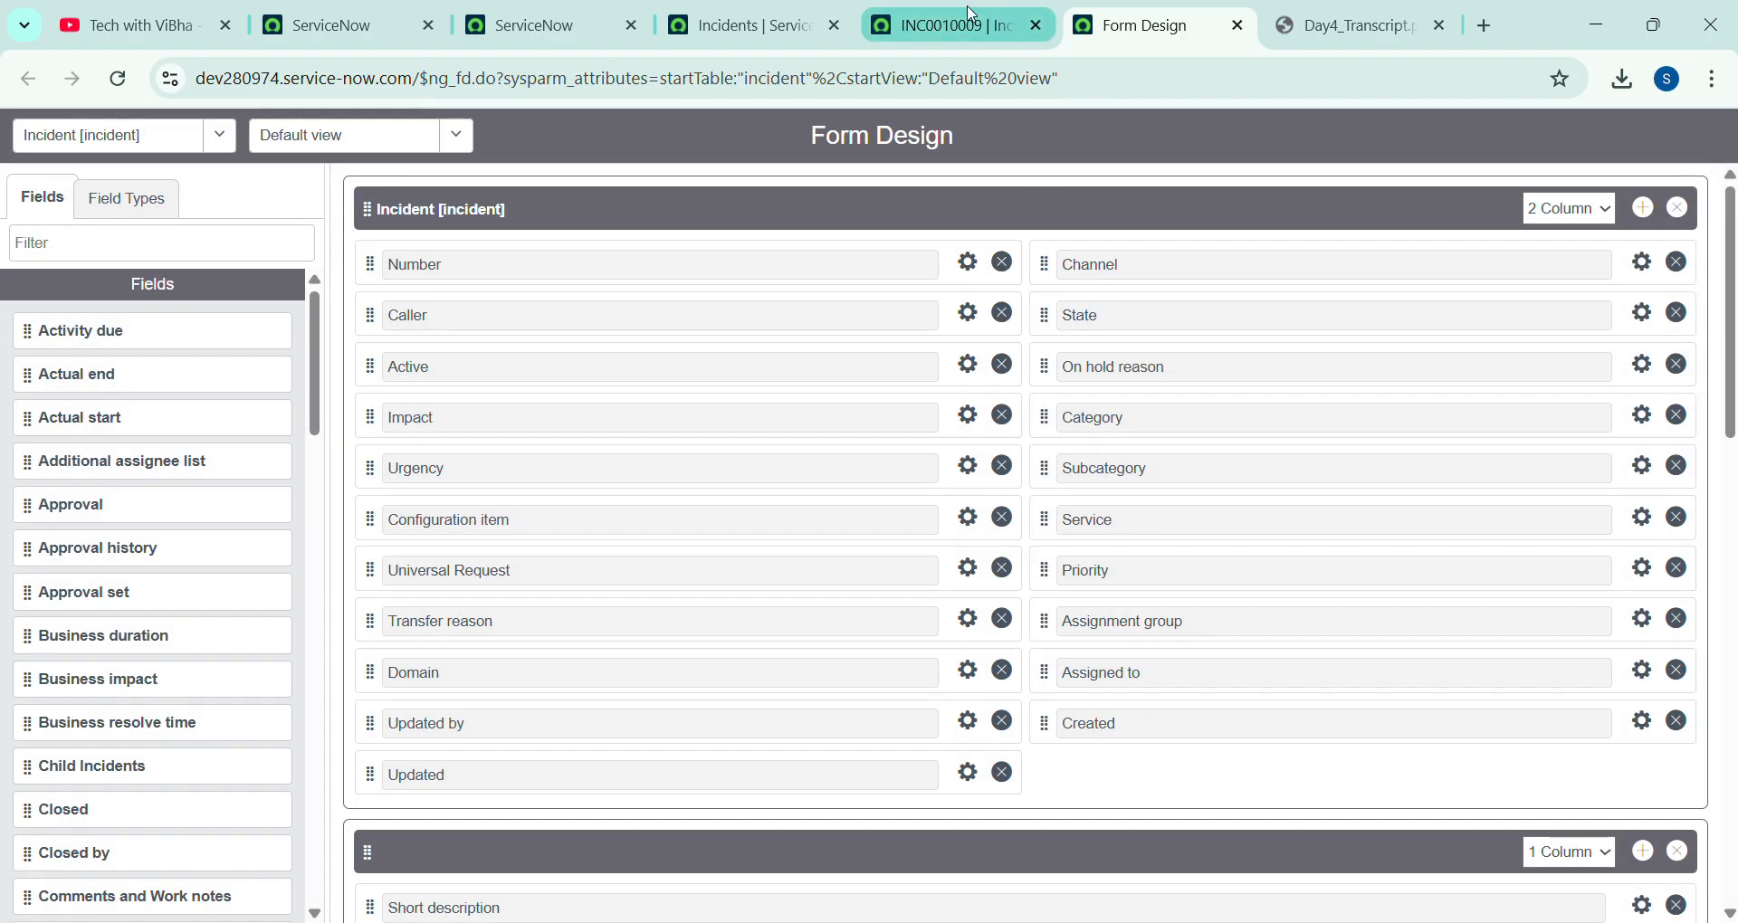
{"action": "left_click", "coordinate": [945, 26]}
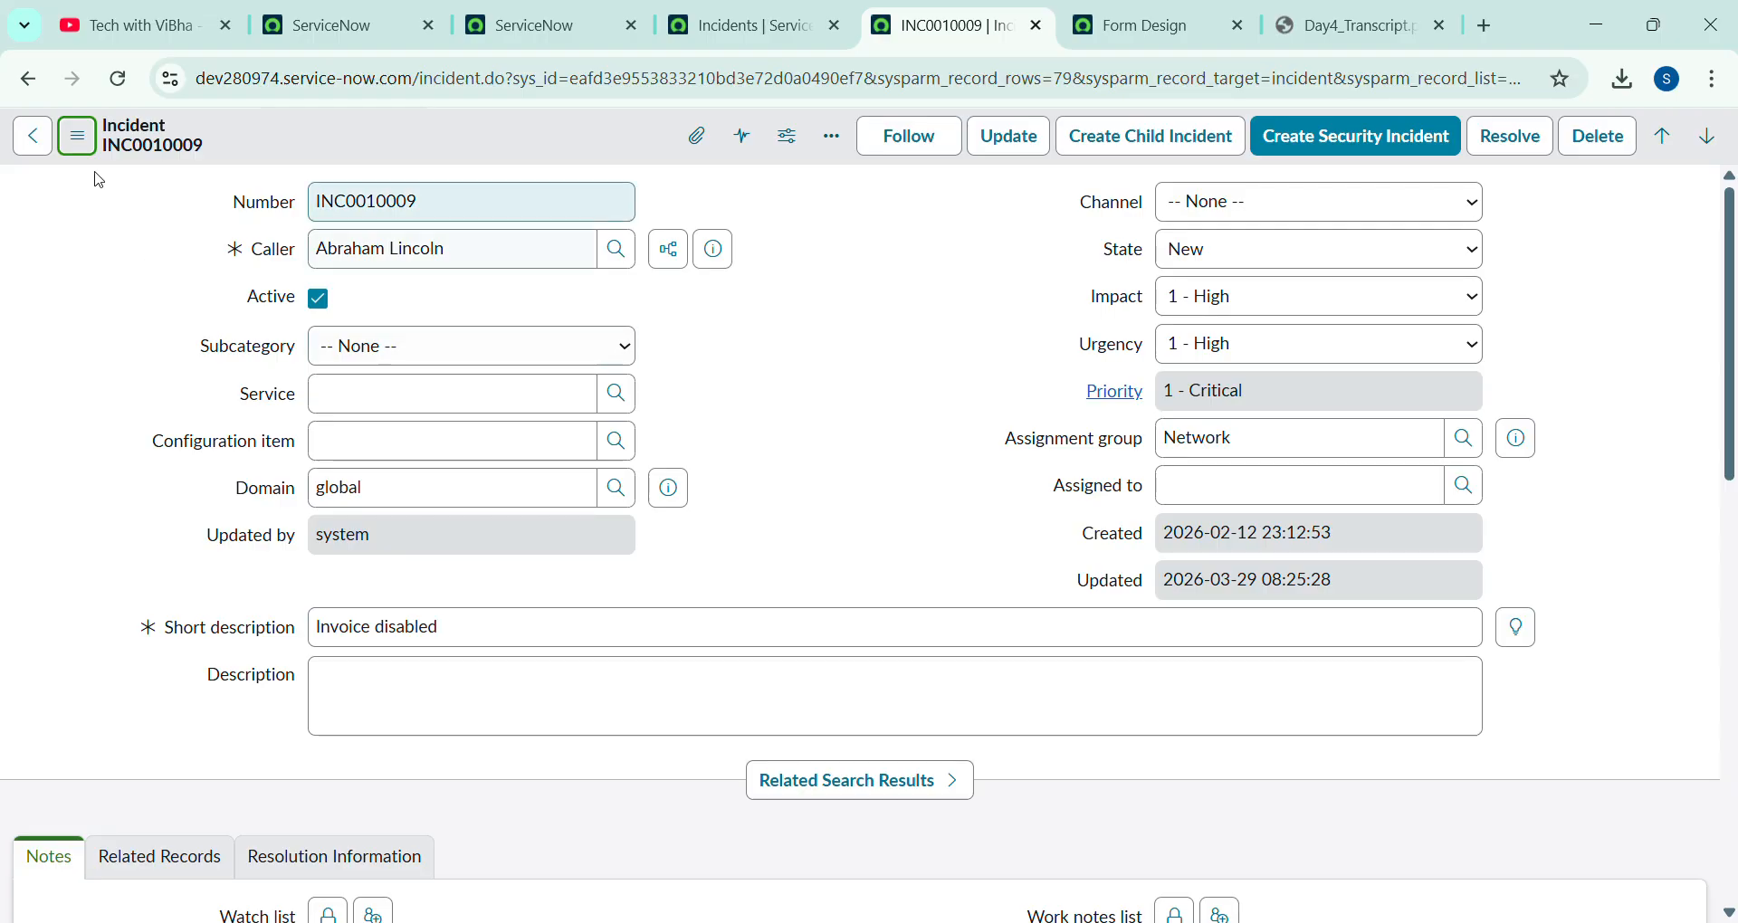
{"action": "left_click", "coordinate": [118, 80]}
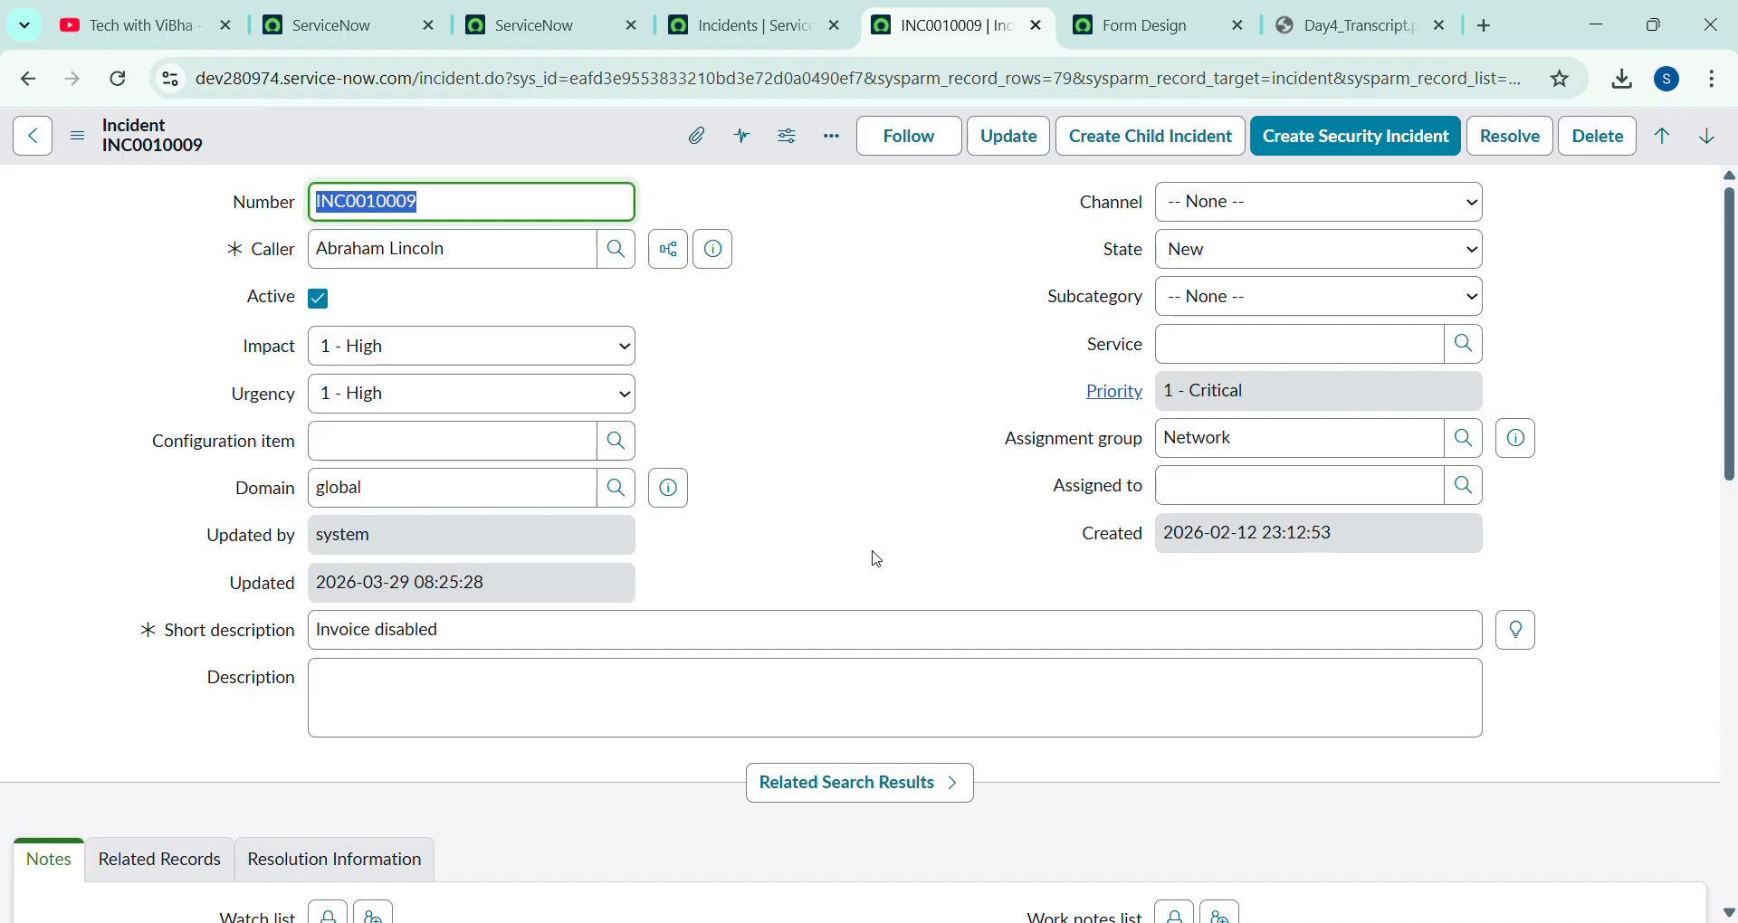
Read the Key Takeaways summary in Day4_Transcript.pdf about personalized versus configured lists and forms
{"action": "left_click", "coordinate": [1098, 36]}
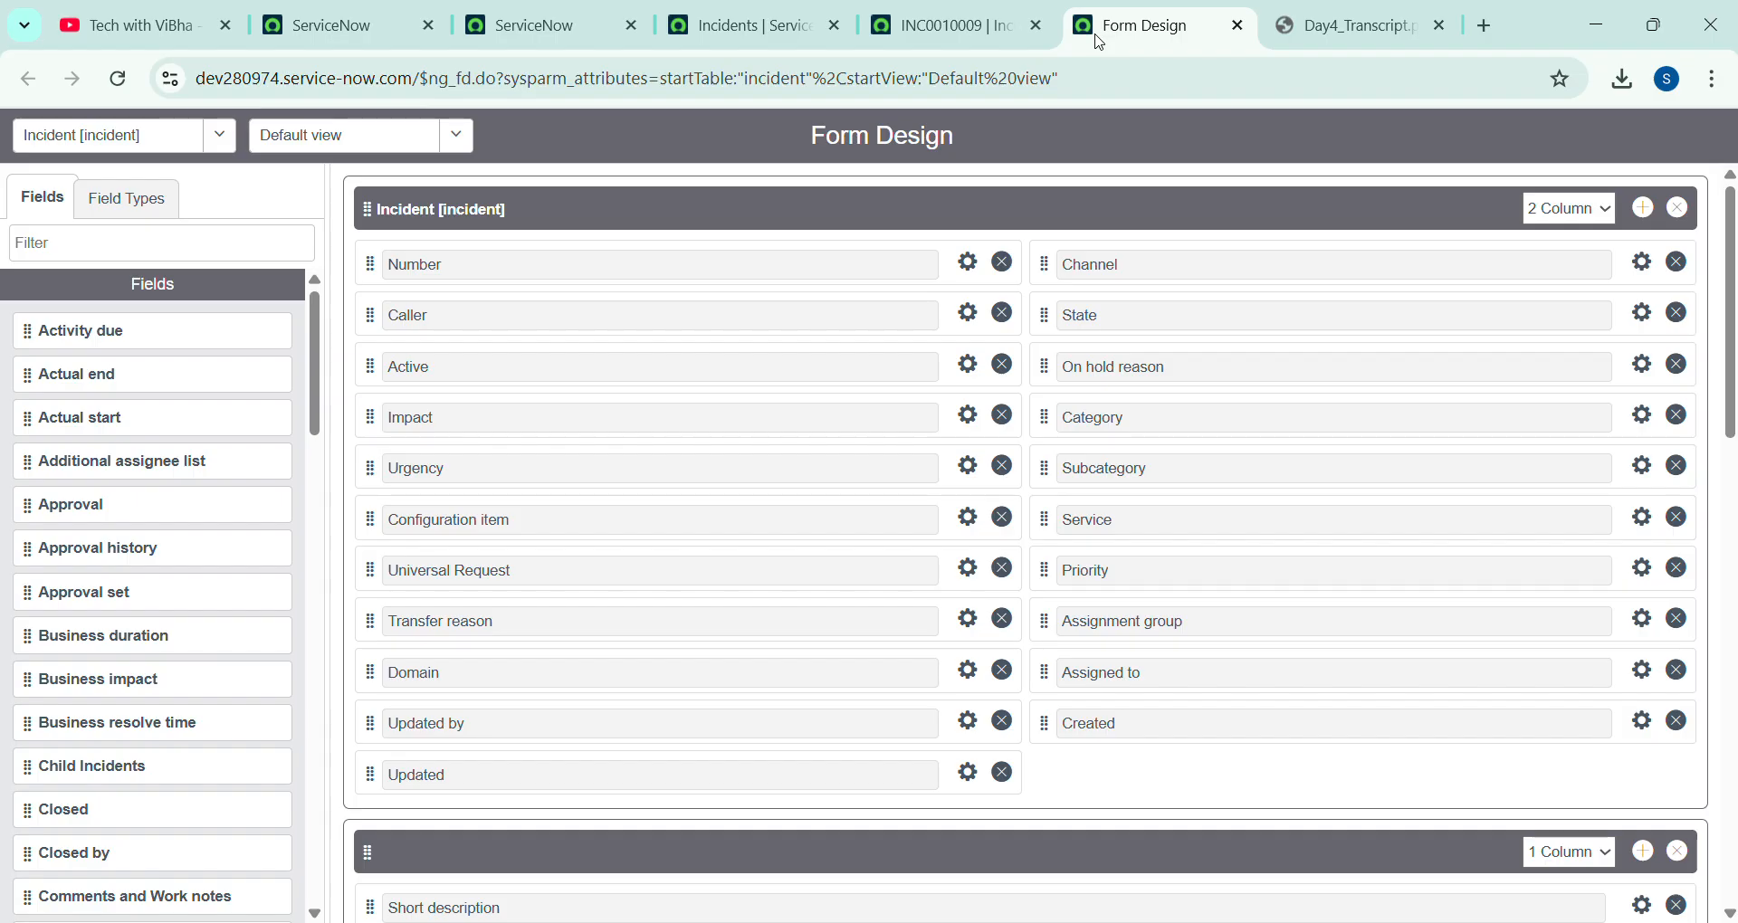
{"action": "left_click", "coordinate": [1357, 26]}
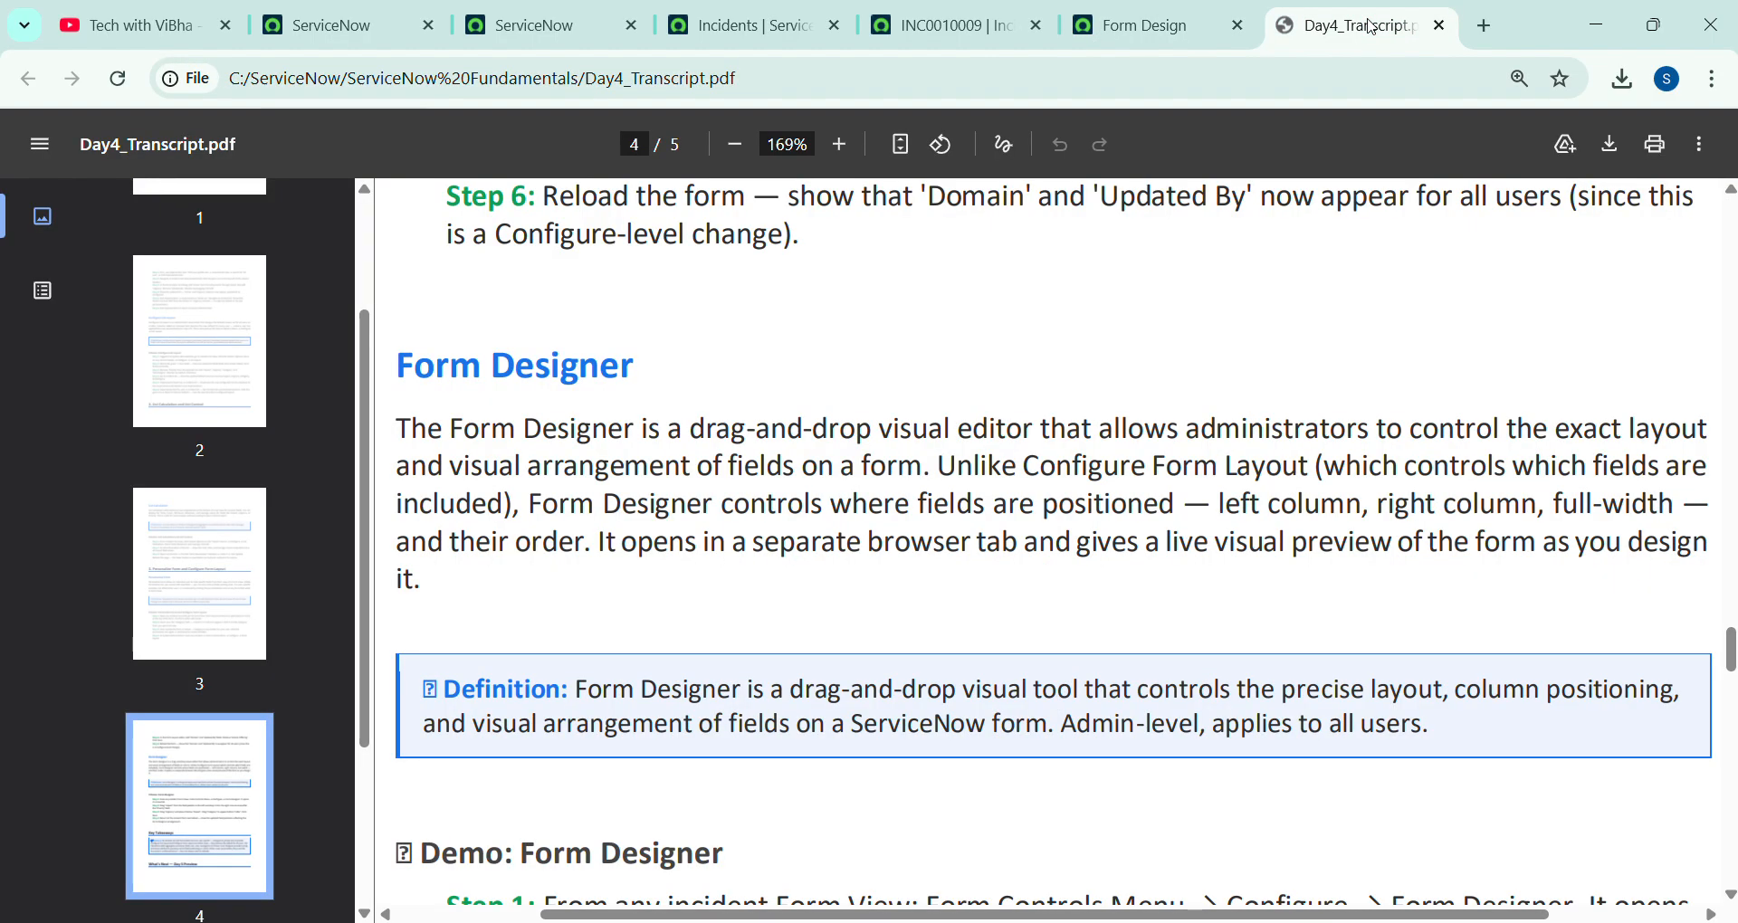
{"action": "scroll", "coordinate": [1038, 422], "scroll_direction": "down", "scroll_amount": 5}
{"action": "scroll", "coordinate": [1038, 421], "scroll_direction": "down", "scroll_amount": 4}
{"action": "scroll", "coordinate": [1039, 423], "scroll_direction": "up", "scroll_amount": 1}
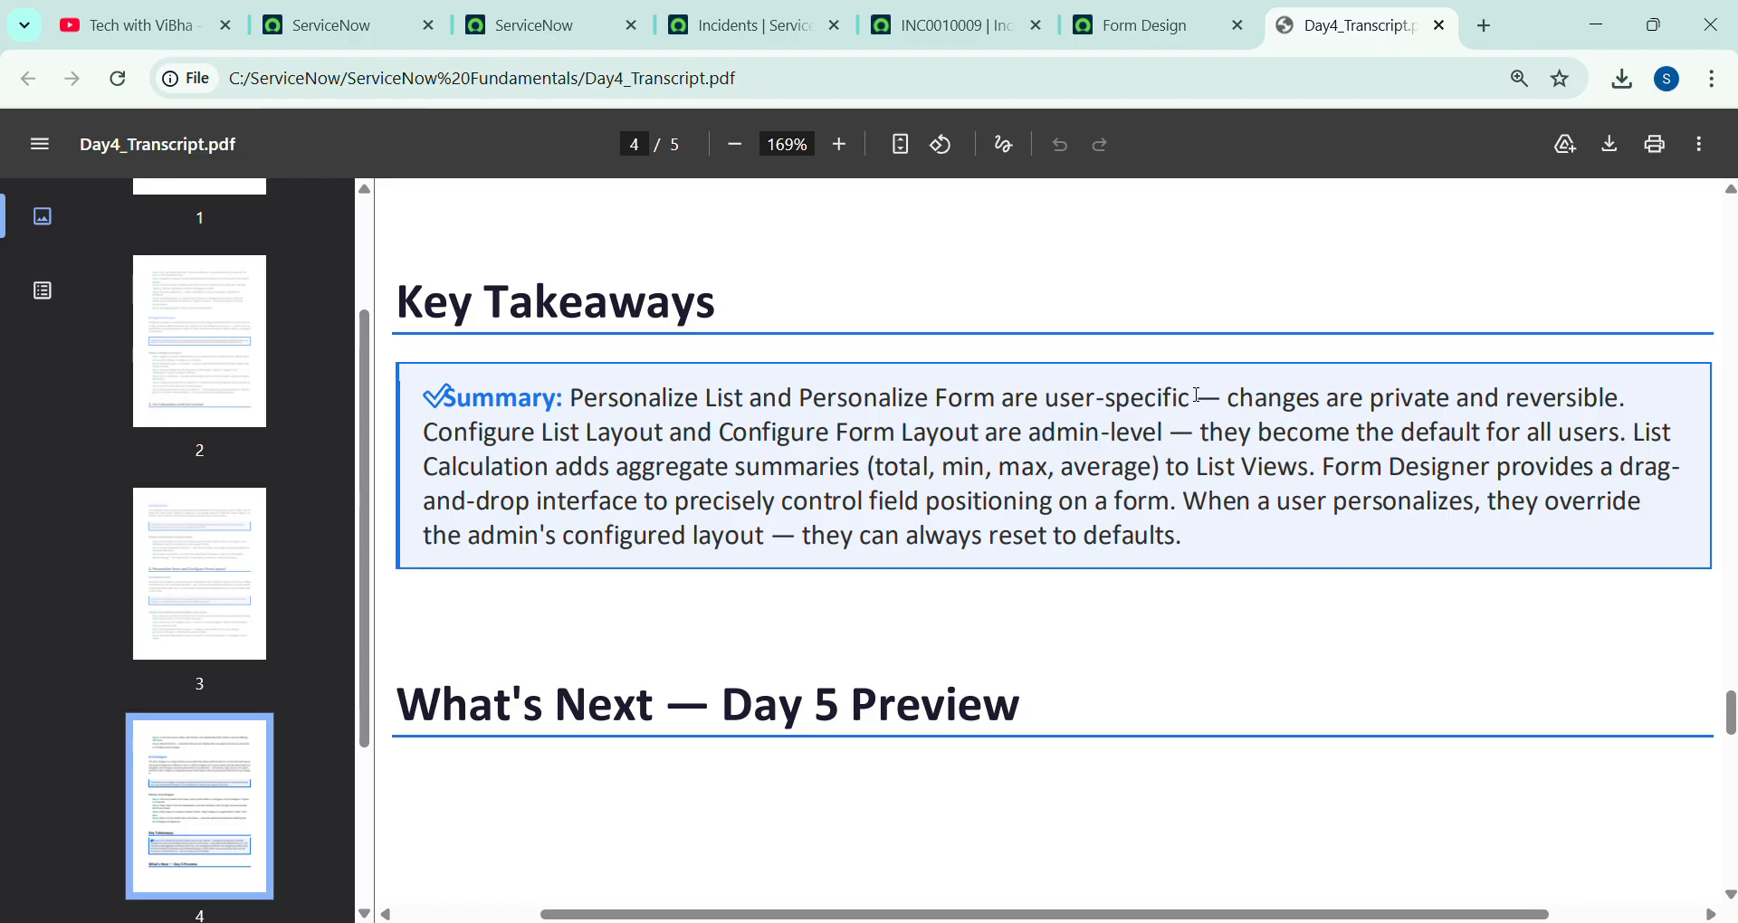
{"action": "left_click_drag", "start_coordinate": [721, 439], "coordinate": [1563, 451]}
{"action": "left_click", "coordinate": [1563, 451]}
Examine the Impact column's Avg, Min, Max and Sum calculations in the Incidents list and compare them with the PDF's Key Takeaways
{"action": "left_click", "coordinate": [767, 25]}
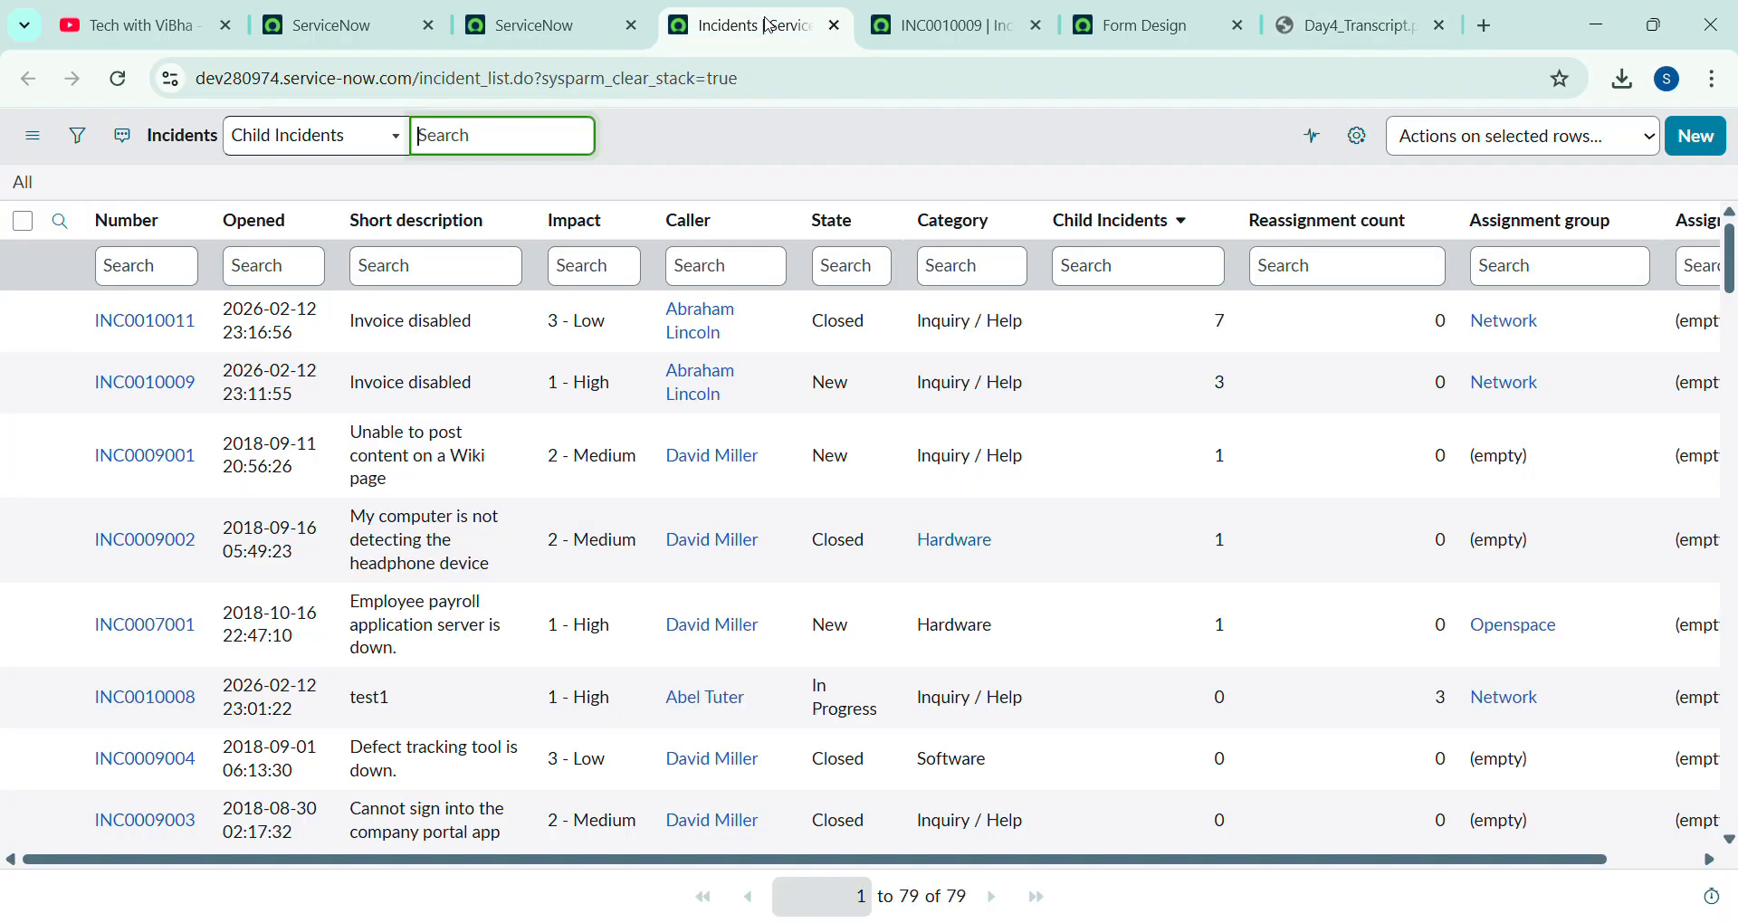
{"action": "scroll", "coordinate": [908, 392], "scroll_direction": "down", "scroll_amount": 10}
{"action": "scroll", "coordinate": [914, 419], "scroll_direction": "down", "scroll_amount": 15}
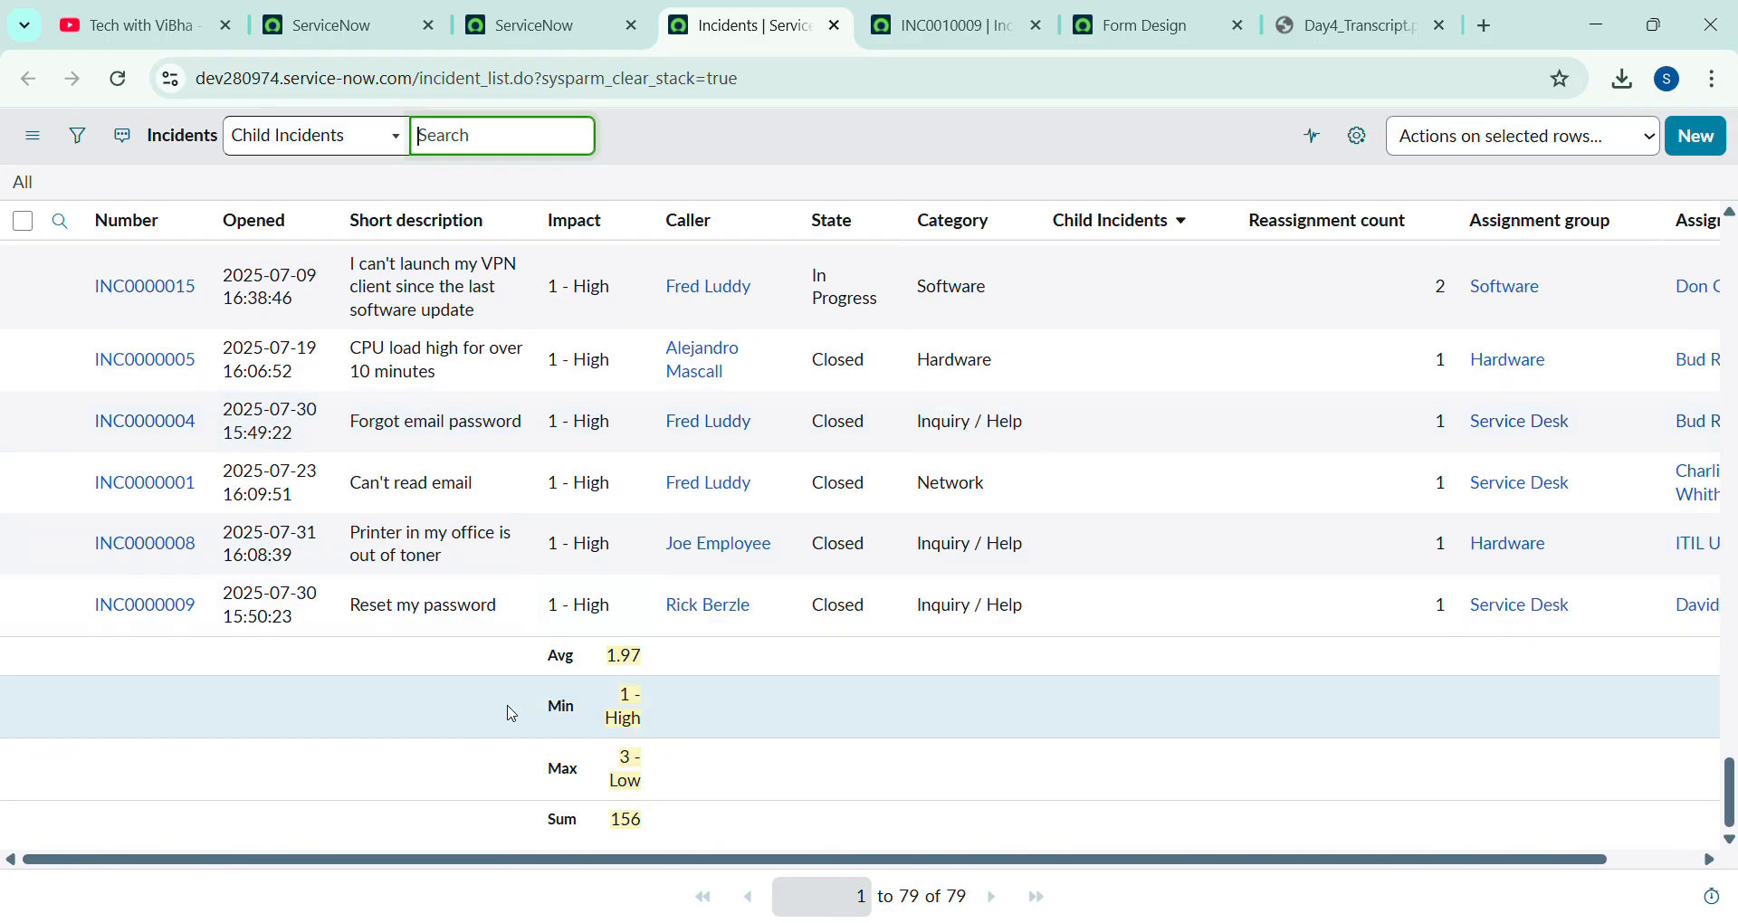
{"action": "left_click_drag", "start_coordinate": [546, 649], "coordinate": [652, 823]}
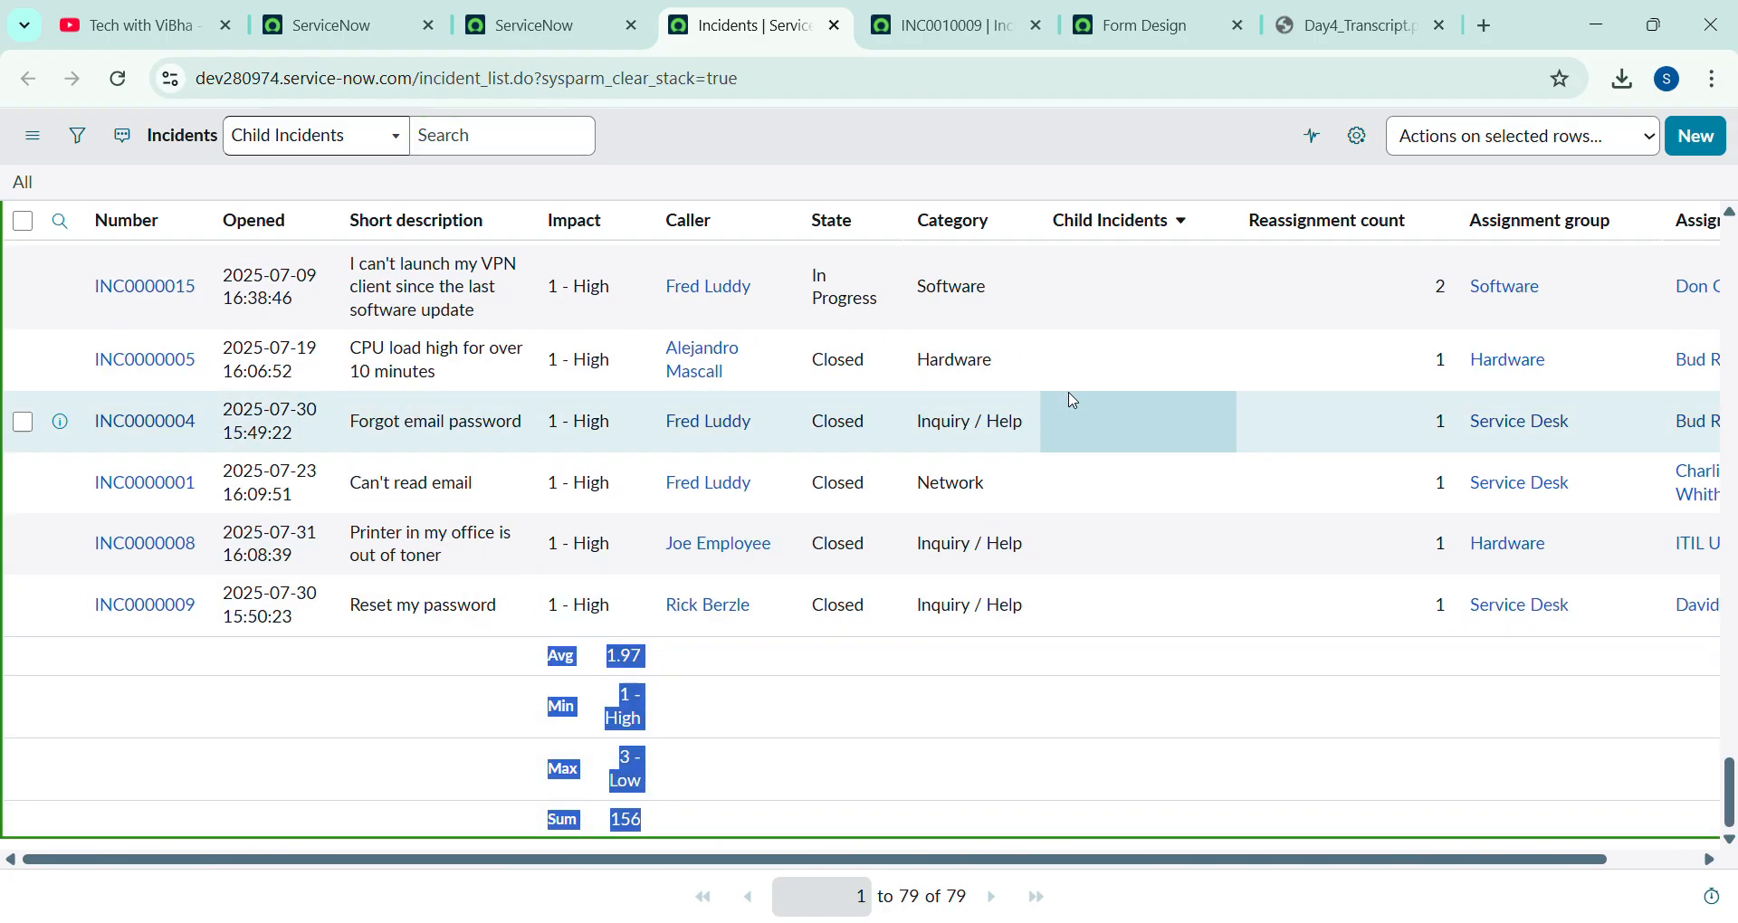
{"action": "left_click", "coordinate": [1385, 25]}
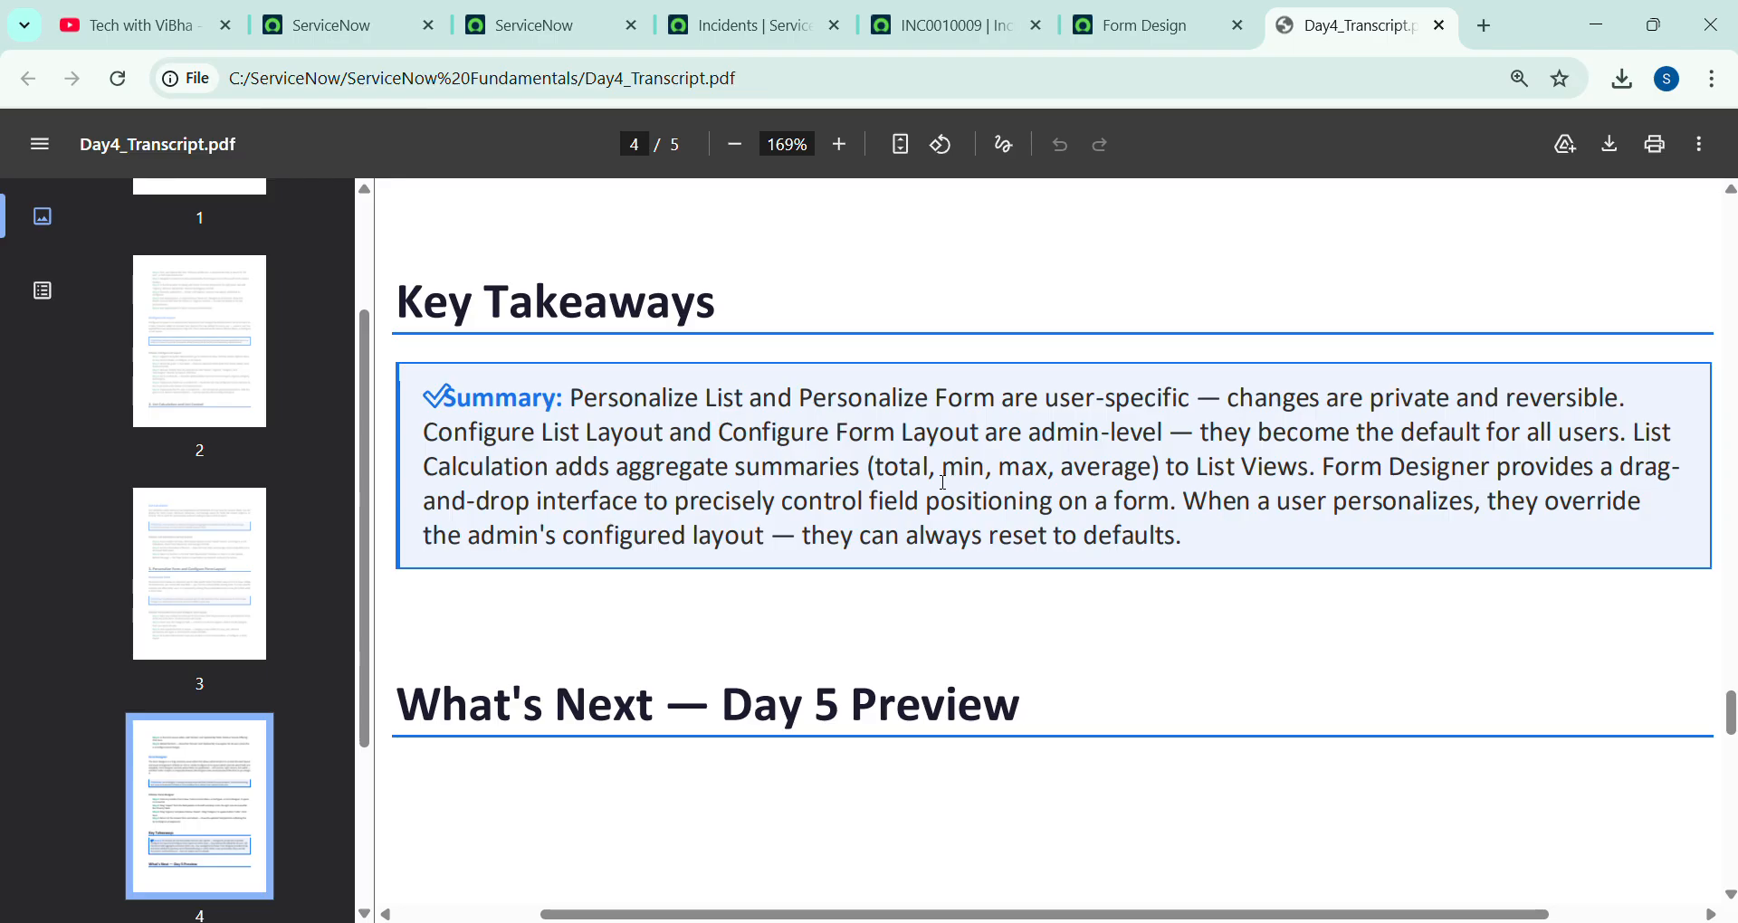
{"action": "left_click", "coordinate": [751, 20]}
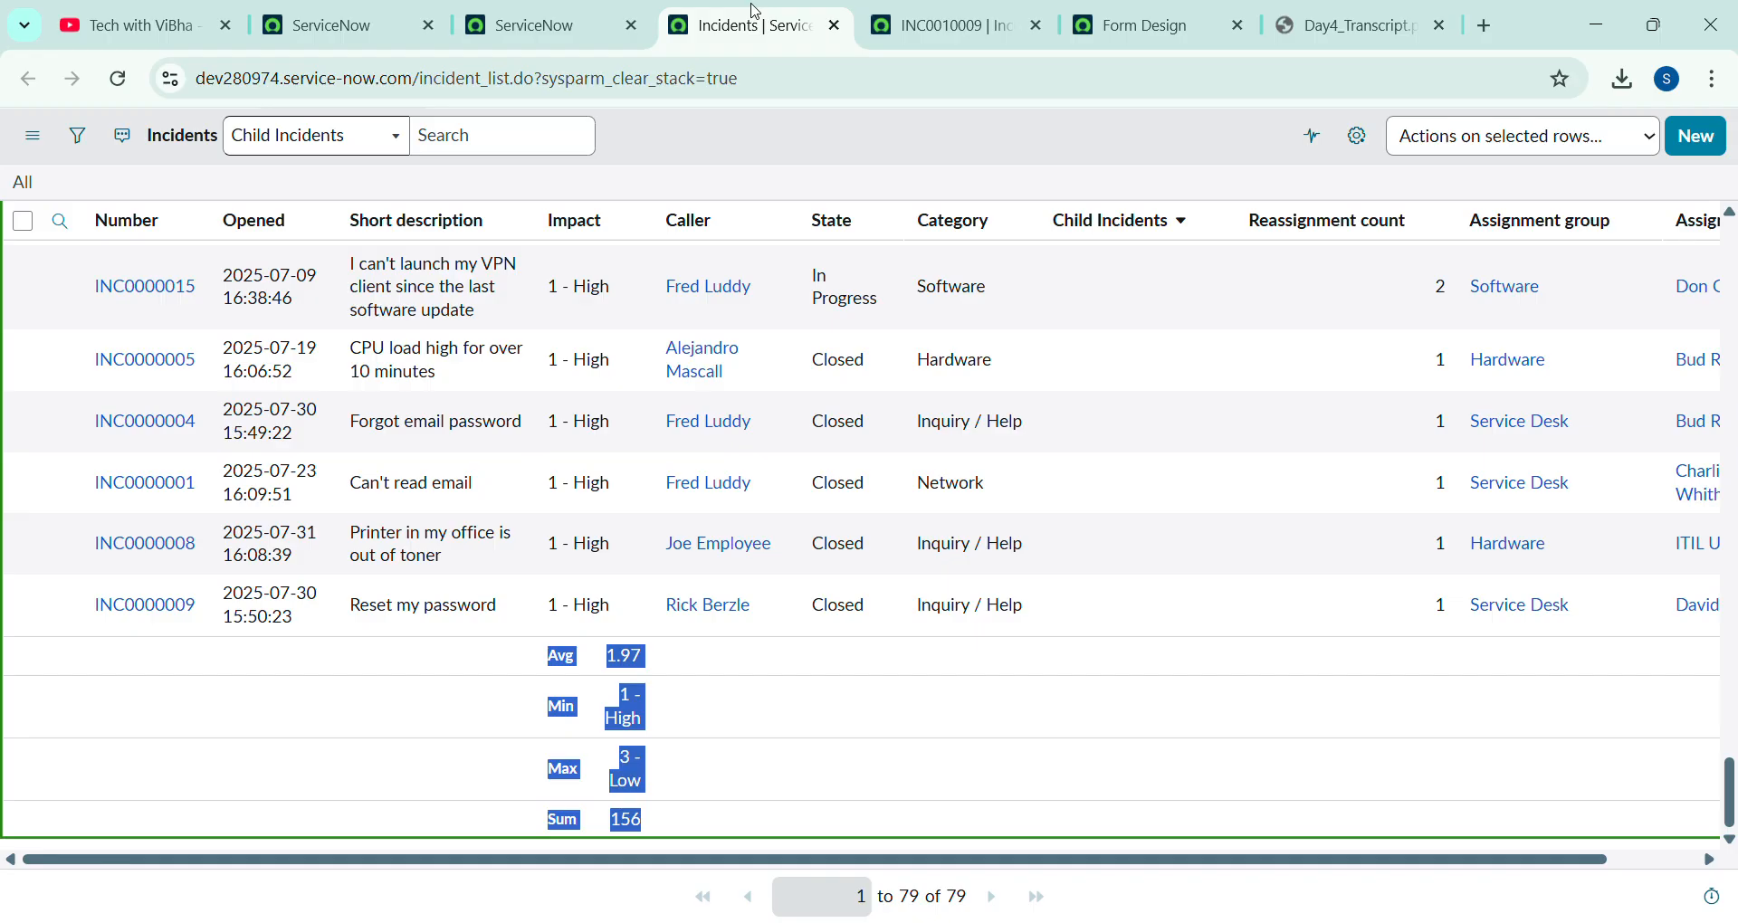
{"action": "scroll", "coordinate": [791, 505], "scroll_direction": "up", "scroll_amount": 10}
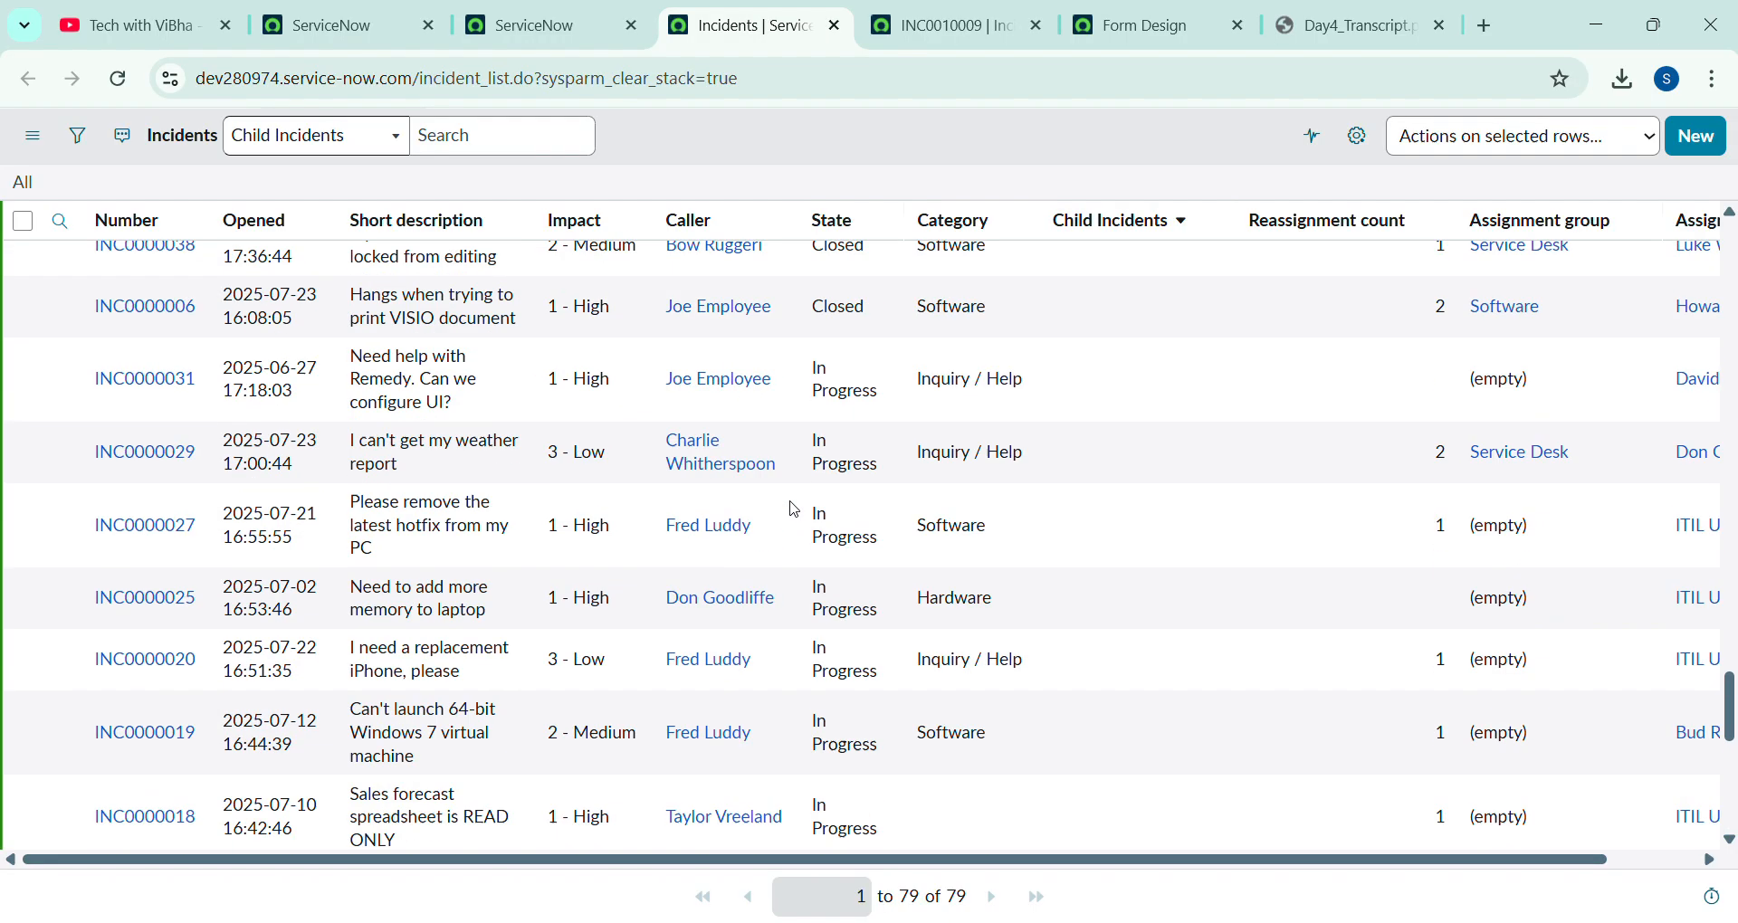
{"action": "scroll", "coordinate": [795, 510], "scroll_direction": "up", "scroll_amount": 3}
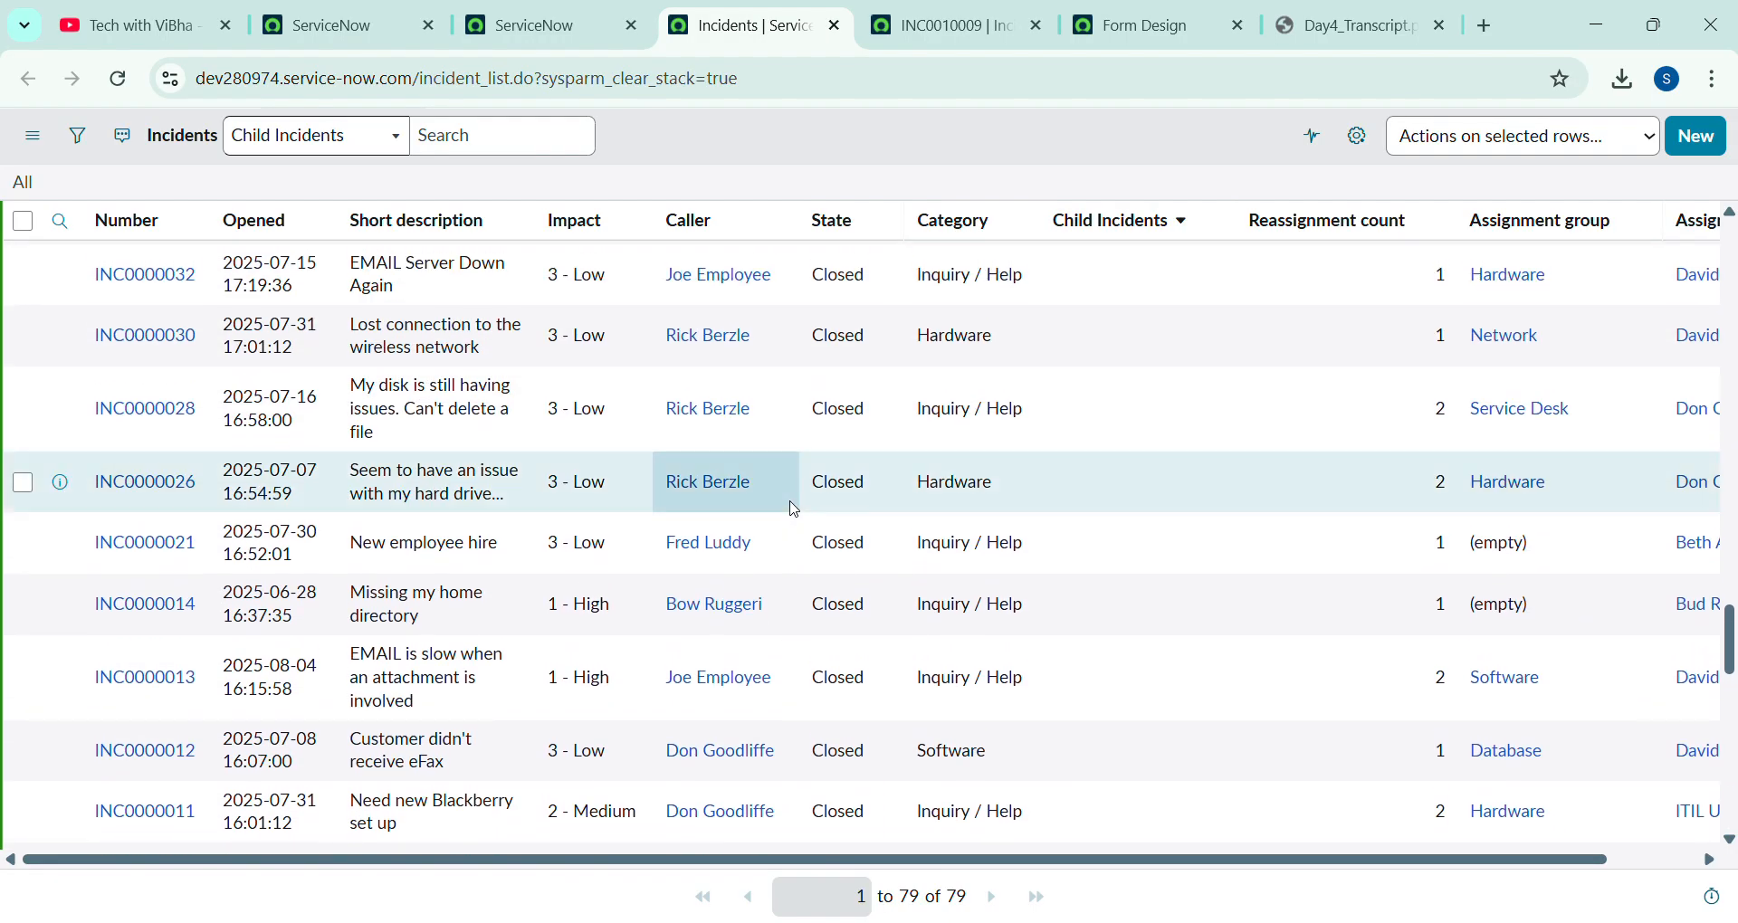